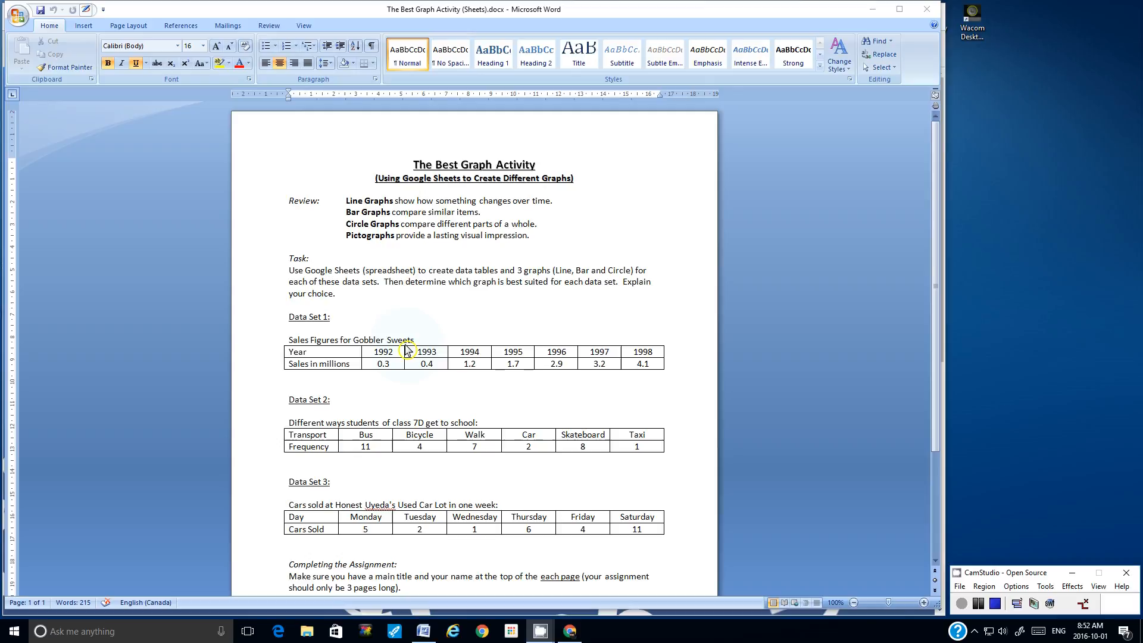
Step: Minimize the Word assignment sheet to reveal the school's BYOD portal in Chrome
{"action": "left_click", "coordinate": [874, 10]}
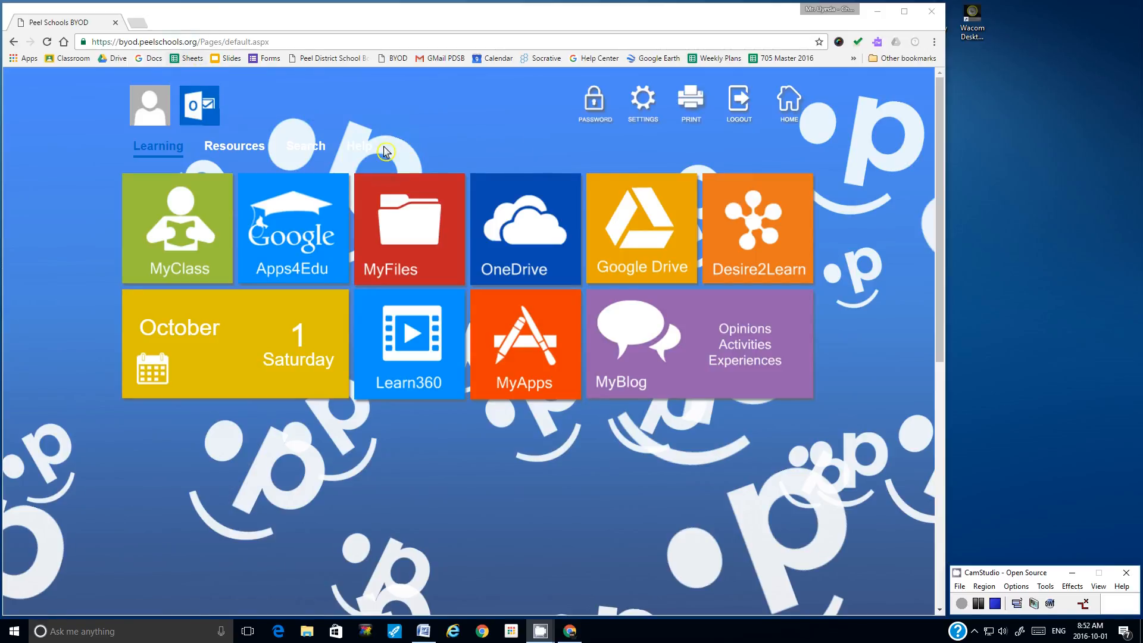
Step: Open Google Drive from the portal and create a new blank Google Sheets file
{"action": "left_click", "coordinate": [641, 232]}
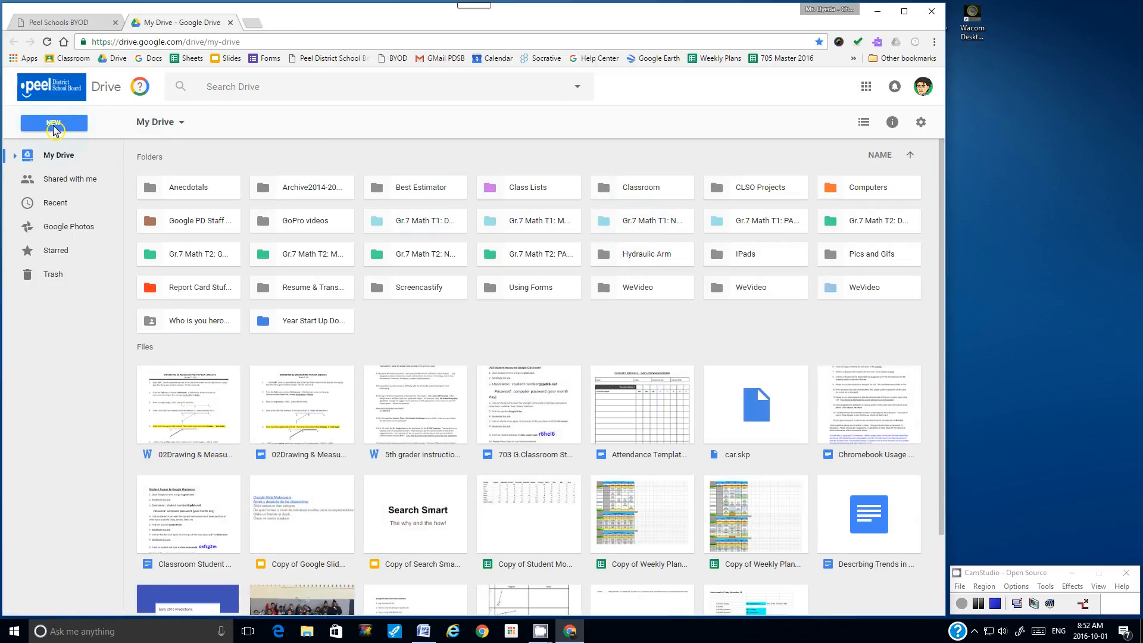
{"action": "left_click", "coordinate": [54, 125]}
{"action": "left_click", "coordinate": [79, 248]}
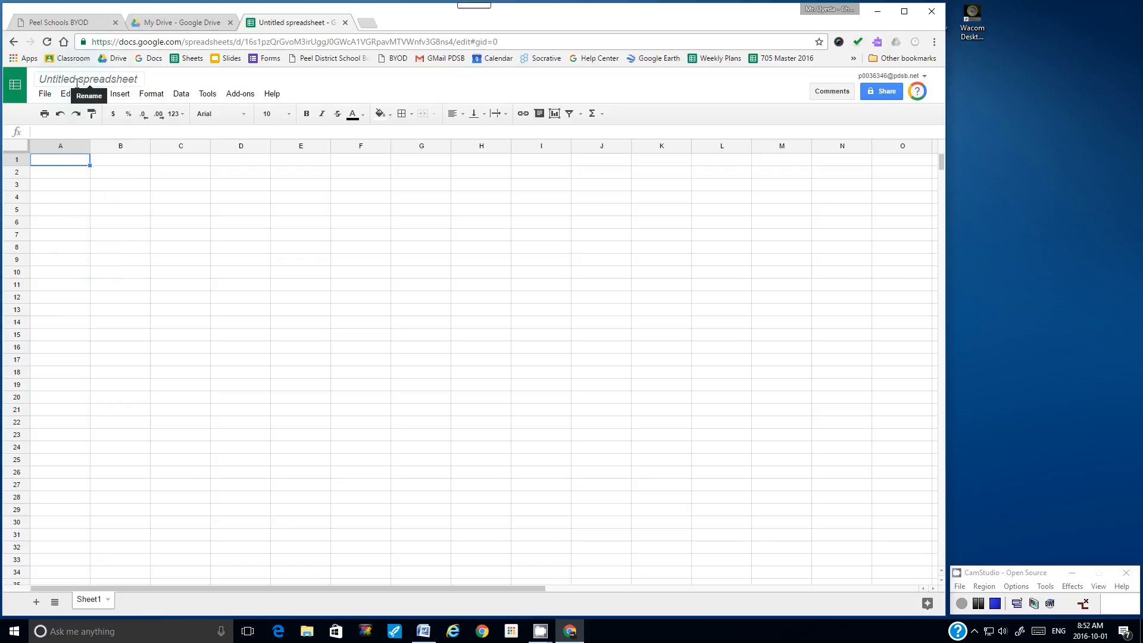
Step: Rename 'Untitled spreadsheet' to 'The Best Graph Activity' and select cell A1
{"action": "left_click", "coordinate": [70, 76]}
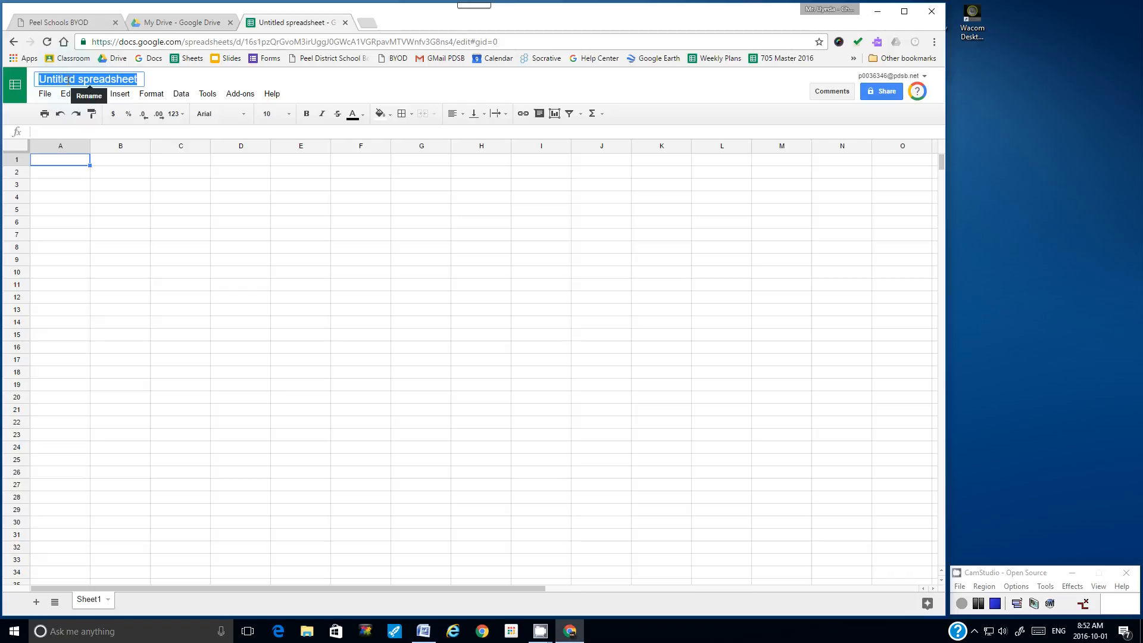
{"action": "type", "text": "The"}
{"action": "key", "text": "BackSpace"}
{"action": "key", "text": "BackSpace"}
{"action": "type", "text": "he Best Graph Activity"}
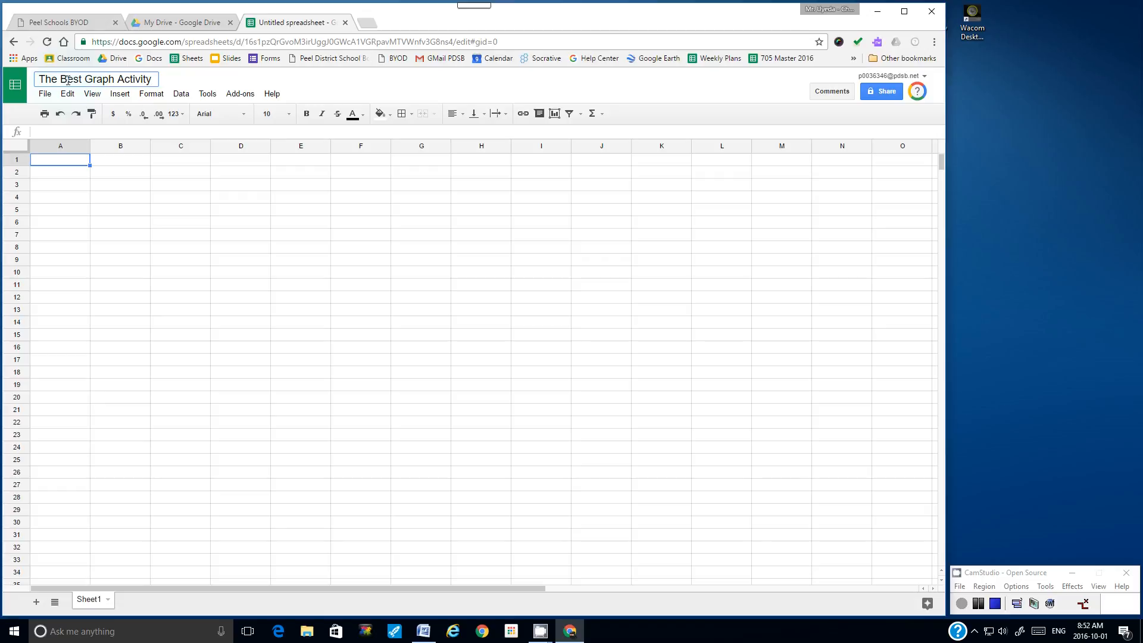
{"action": "key", "text": "Return"}
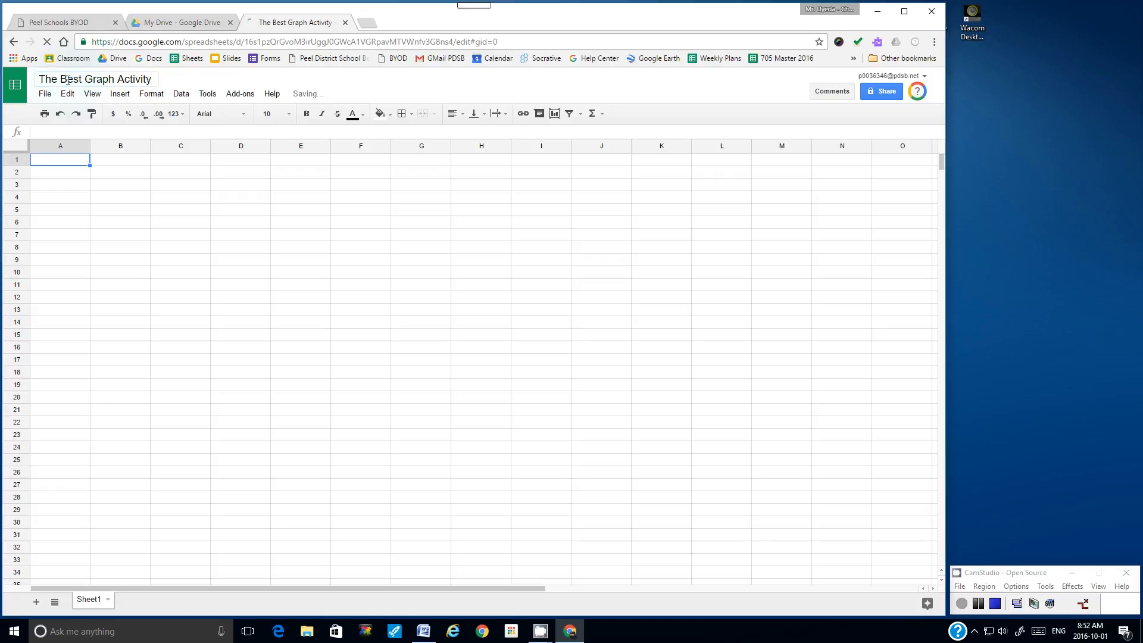
{"action": "left_click", "coordinate": [55, 164]}
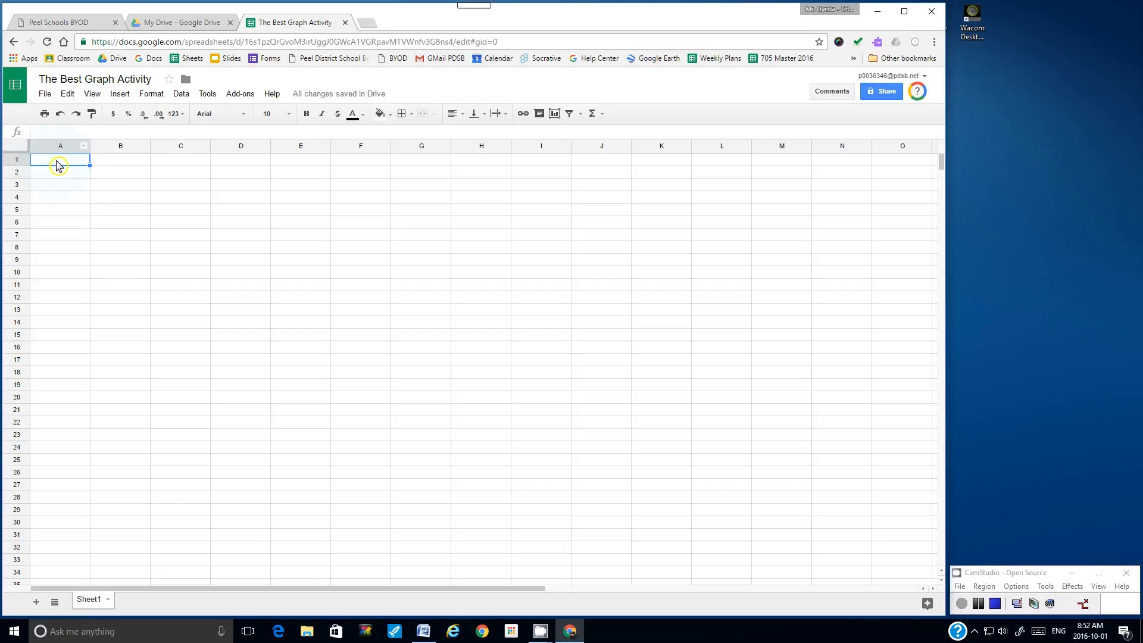
Step: Enter 'The Best Graph Activity' in A1 and a 'By:' byline with the author's name and class 7B in C3
{"action": "type", "text": "The Best Graph Activity"}
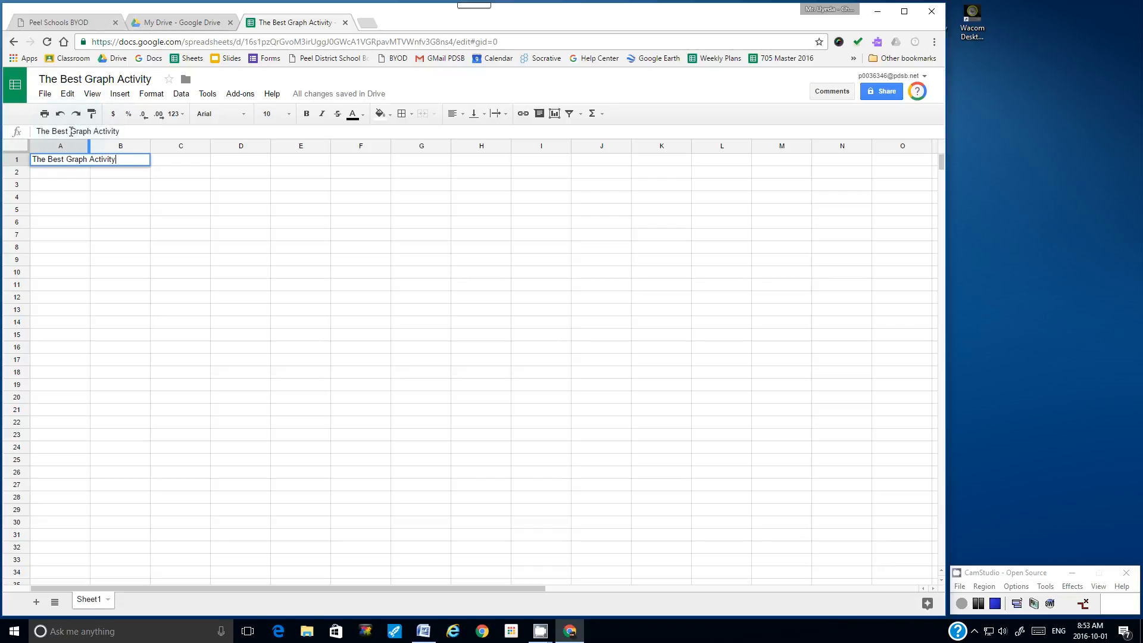
{"action": "left_click", "coordinate": [165, 189]}
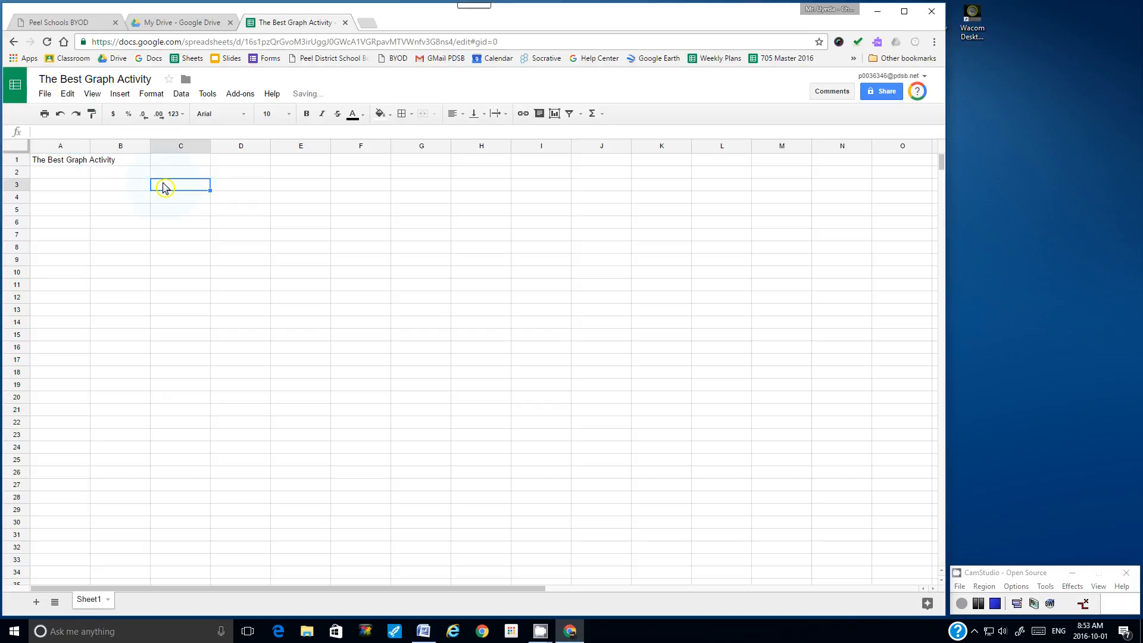
{"action": "type", "text": "By"}
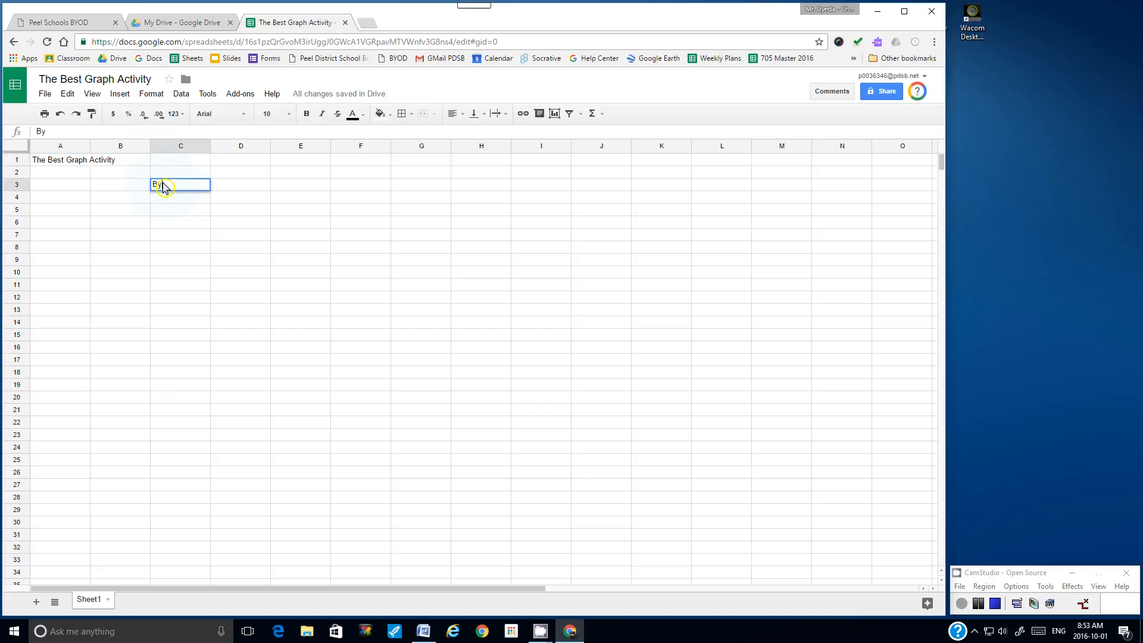
{"action": "type", "text": ": Mr. E. Uyeda 7B"}
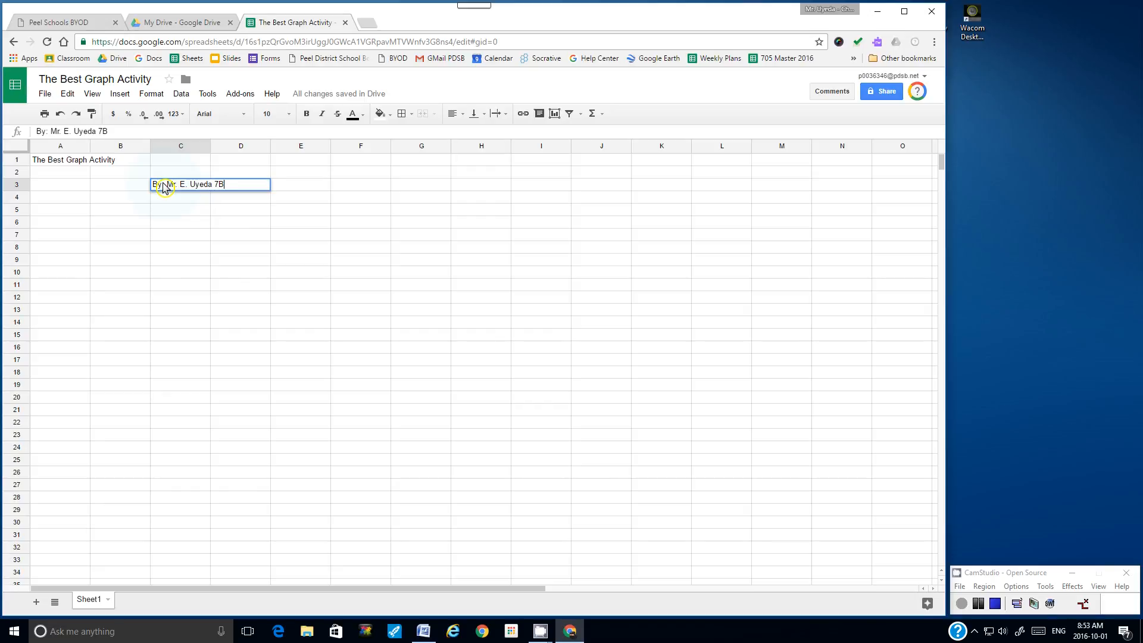
{"action": "key", "text": "Return"}
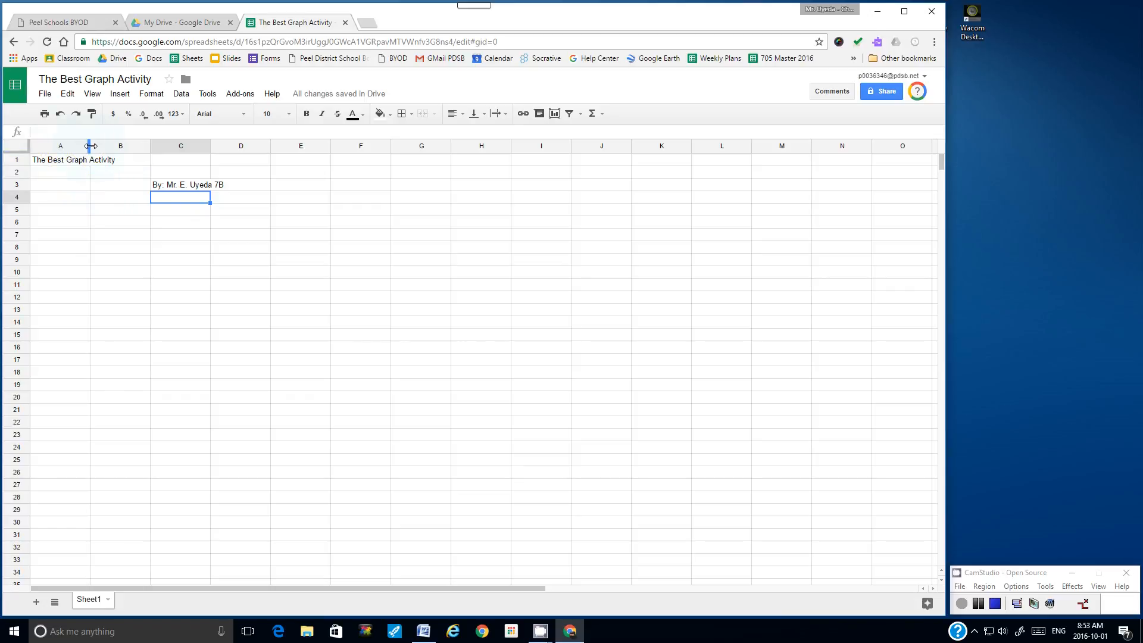
Step: Drag the column borders to make columns A and B much narrower
{"action": "left_click_drag", "start_coordinate": [89, 146], "coordinate": [47, 151]}
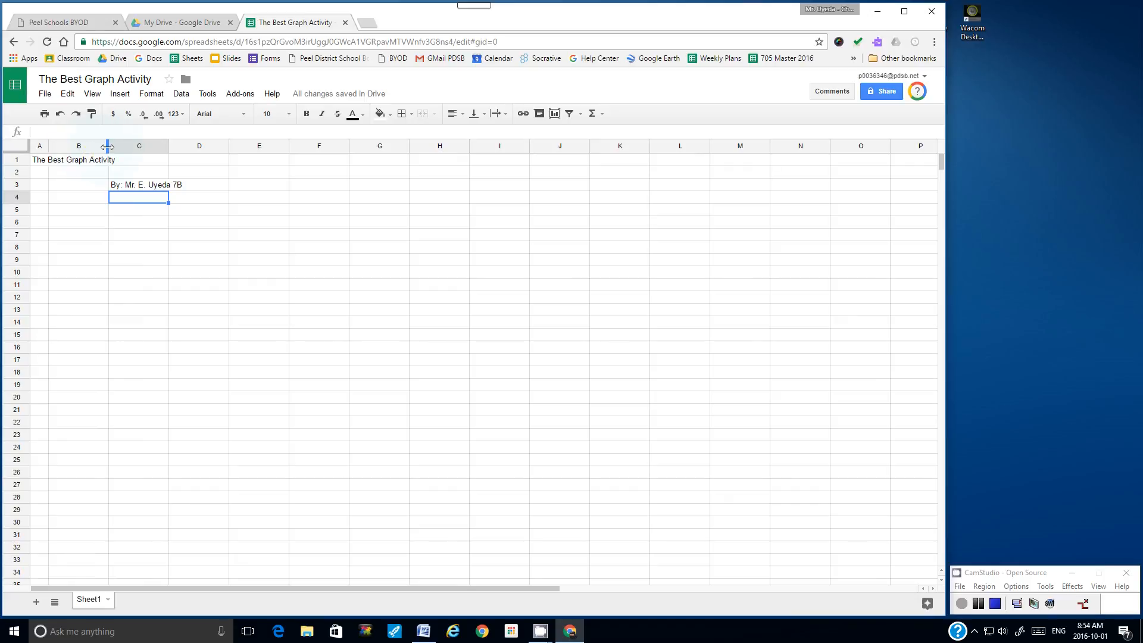
{"action": "left_click_drag", "start_coordinate": [108, 147], "coordinate": [70, 147]}
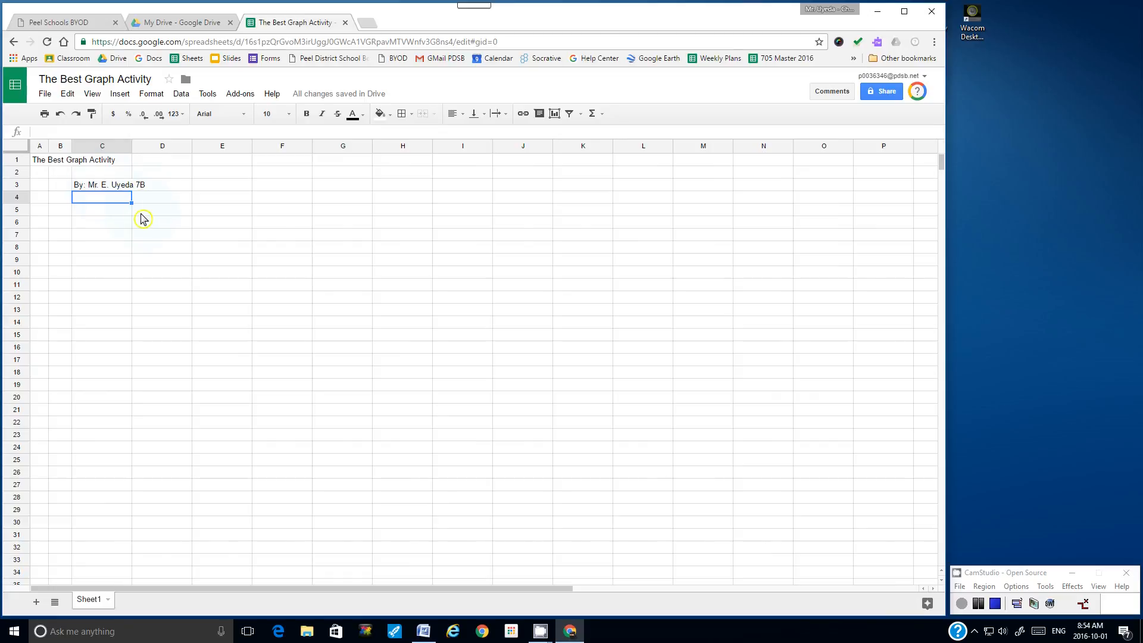
Step: Type 'Data Set 1: Sales Figures for Gobbler Sweets' in C5 and 'Year' in C6
{"action": "left_click", "coordinate": [100, 212]}
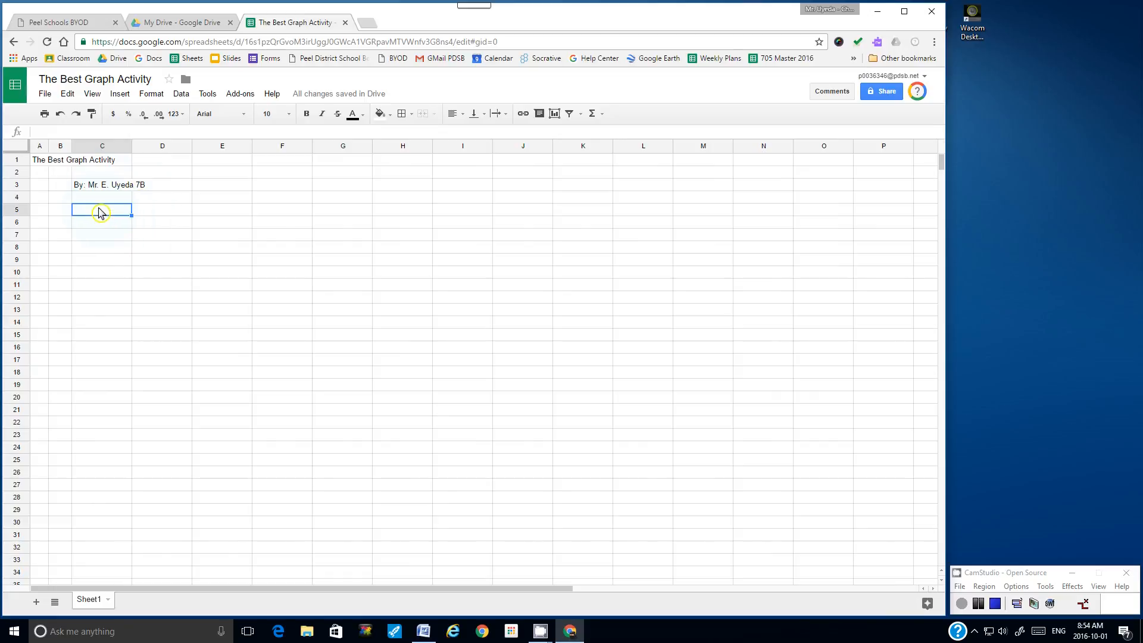
{"action": "type", "text": "Data Set 1: Sales Figures for Gobbler Sweets"}
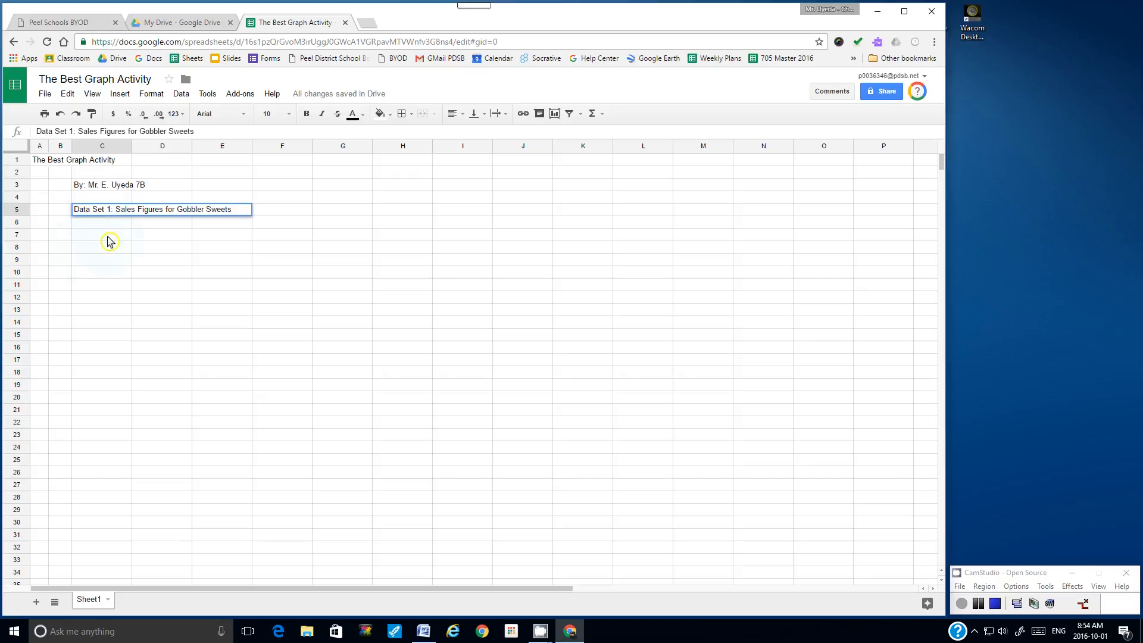
{"action": "left_click", "coordinate": [100, 223]}
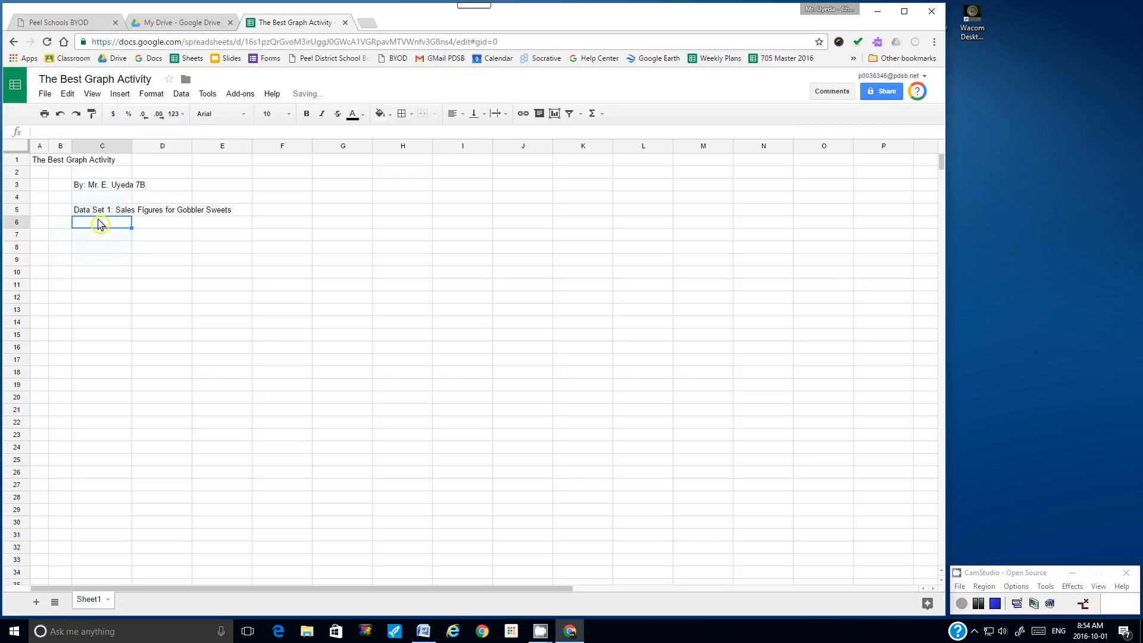
{"action": "type", "text": "Year"}
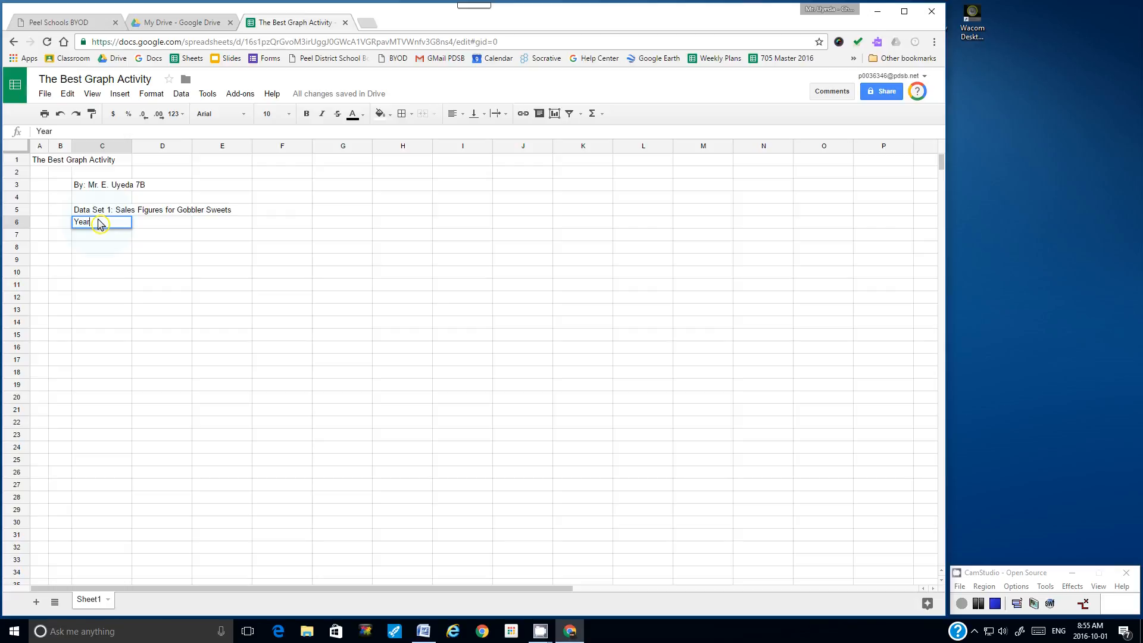
Step: Enter the years 1992 through 1998 across D6:J6 and type 'Sales in Millions' in C7
{"action": "key", "text": "Tab"}
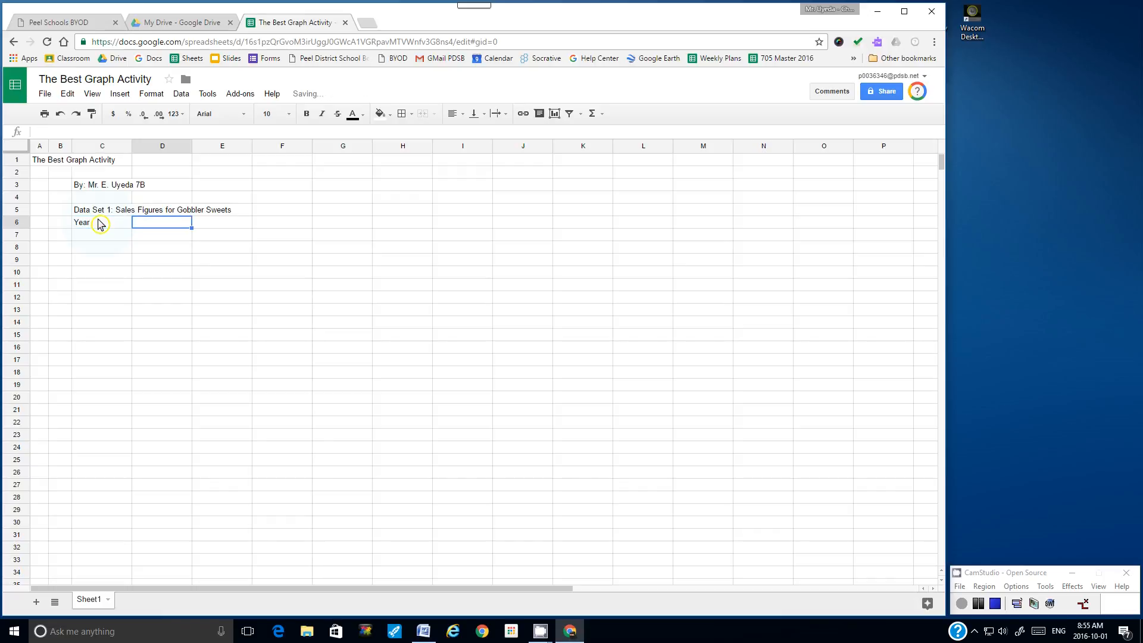
{"action": "type", "text": "1992"}
{"action": "key", "text": "Tab"}
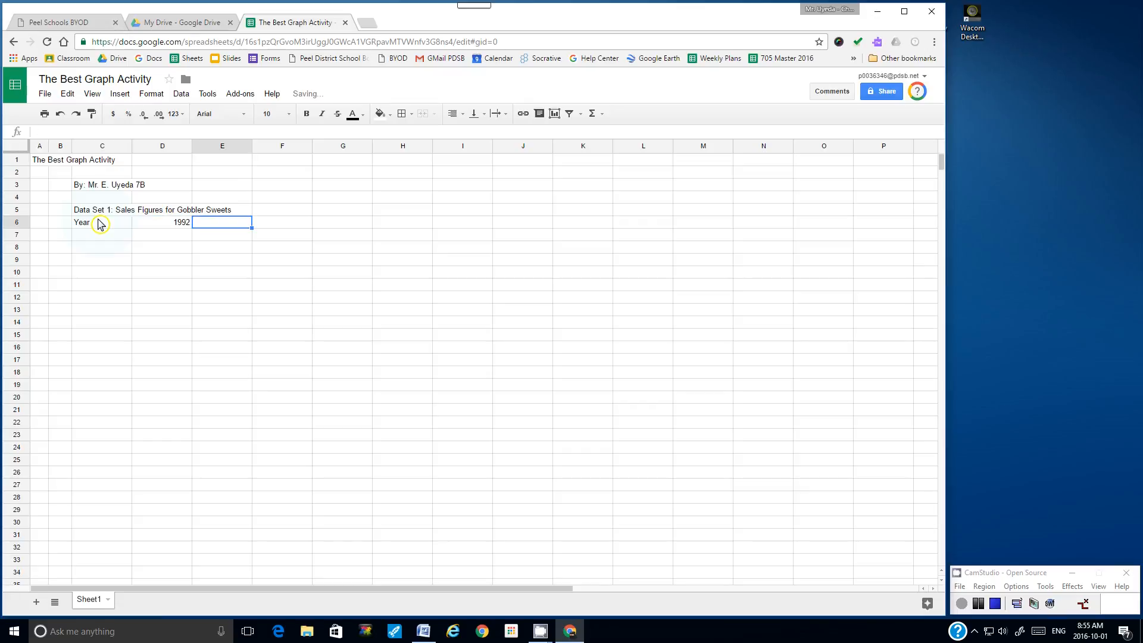
{"action": "type", "text": "1993"}
{"action": "key", "text": "Tab"}
{"action": "type", "text": "1994"}
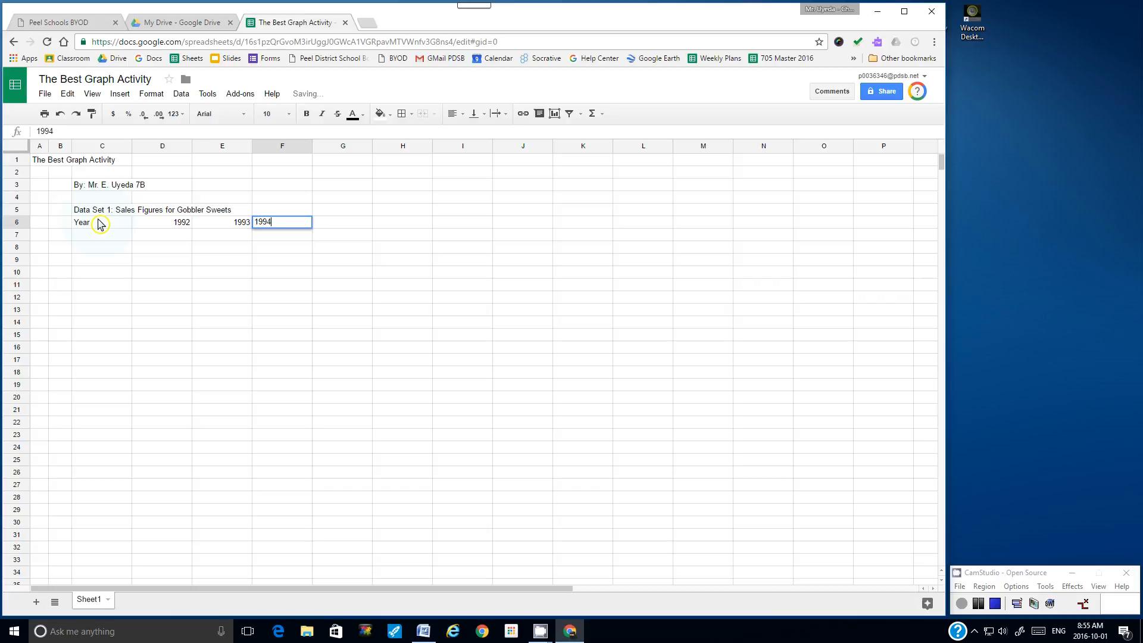
{"action": "key", "text": "Tab"}
{"action": "type", "text": "1995"}
{"action": "key", "text": "Tab"}
{"action": "type", "text": "1996"}
{"action": "key", "text": "Tab"}
{"action": "type", "text": "1997"}
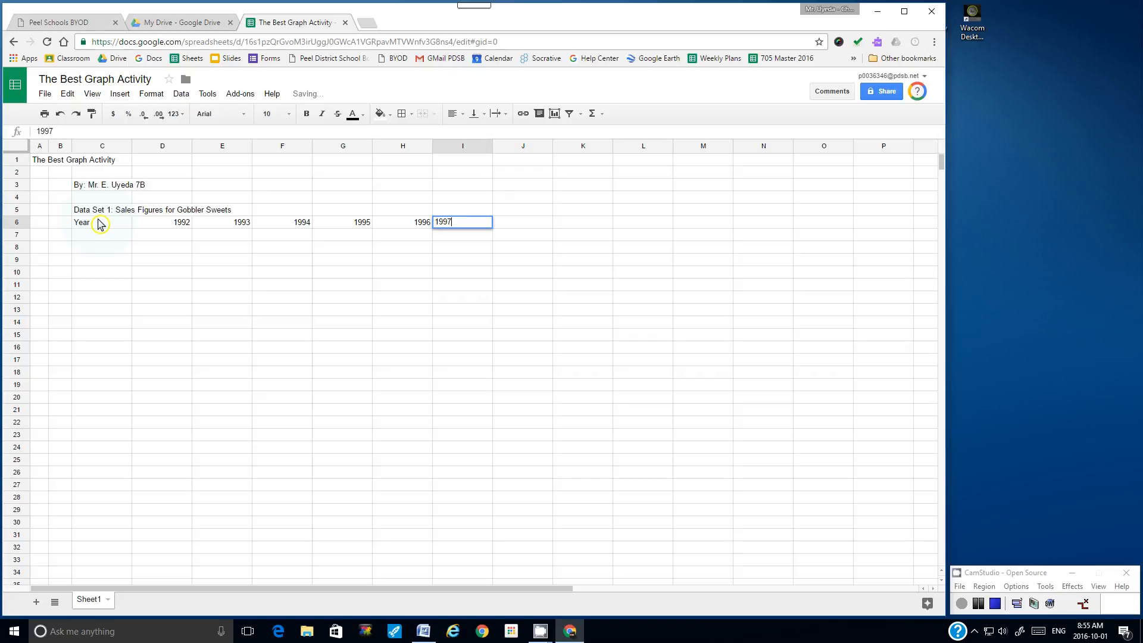
{"action": "key", "text": "Tab"}
{"action": "type", "text": "1998"}
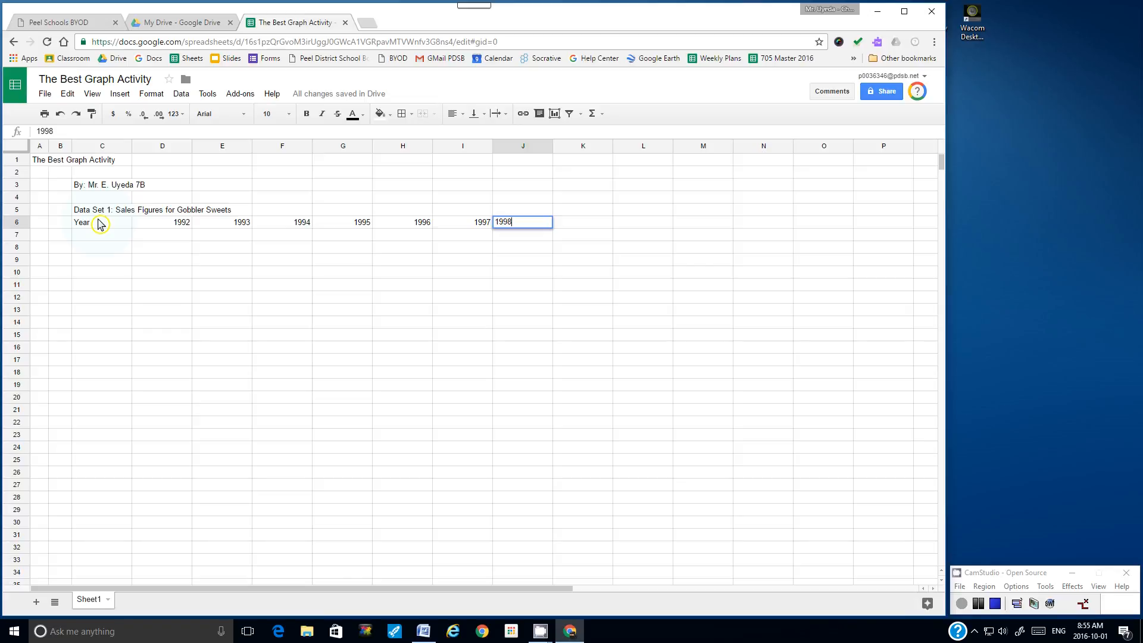
{"action": "key", "text": "Return"}
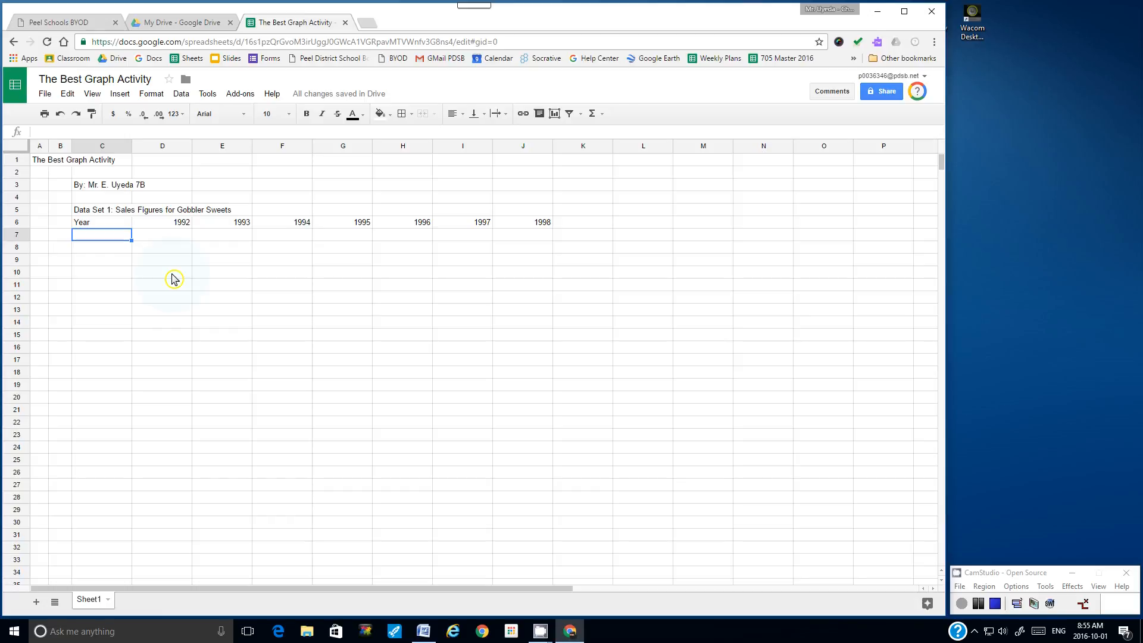
{"action": "type", "text": "Sales in Millions"}
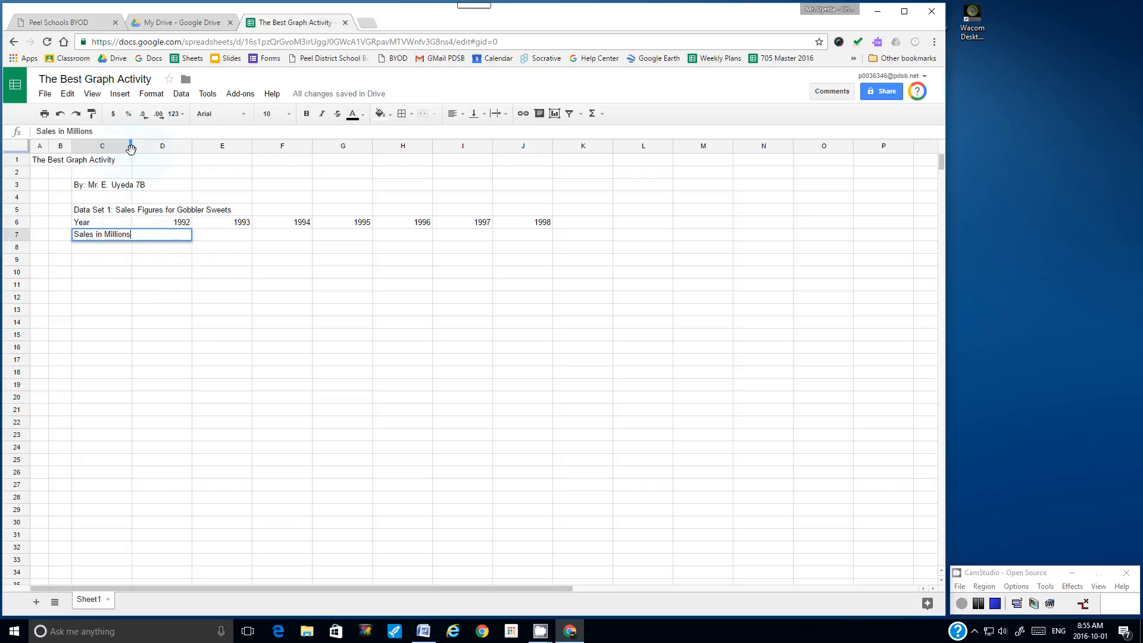
Step: Widen column C to fit the 'Sales in Millions' label
{"action": "left_click_drag", "start_coordinate": [131, 149], "coordinate": [142, 153]}
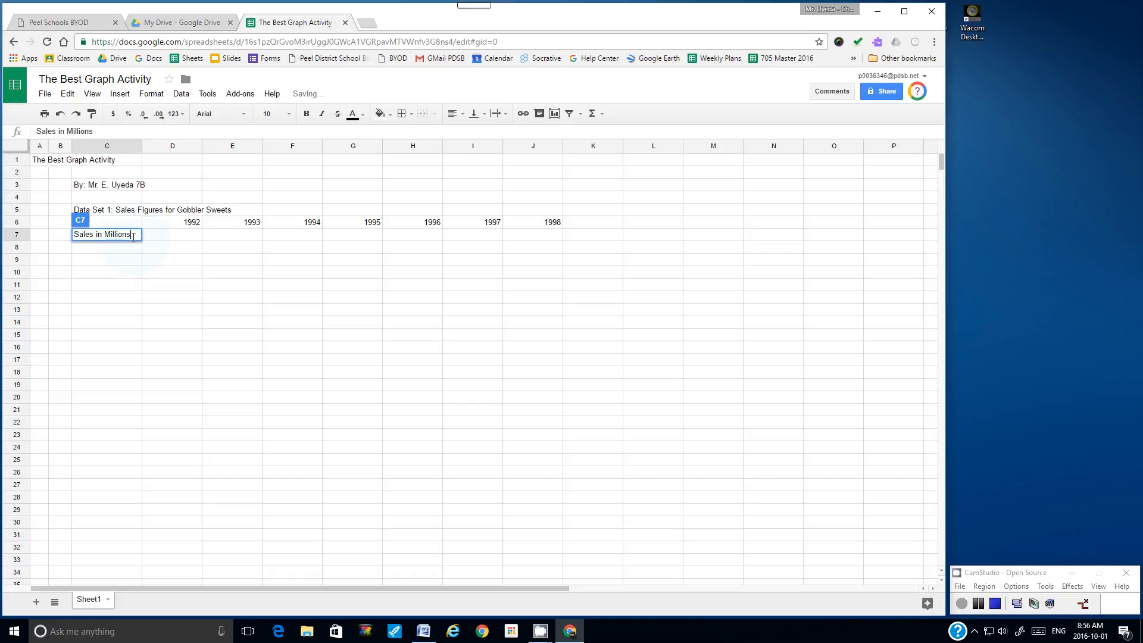
{"action": "left_click", "coordinate": [121, 275]}
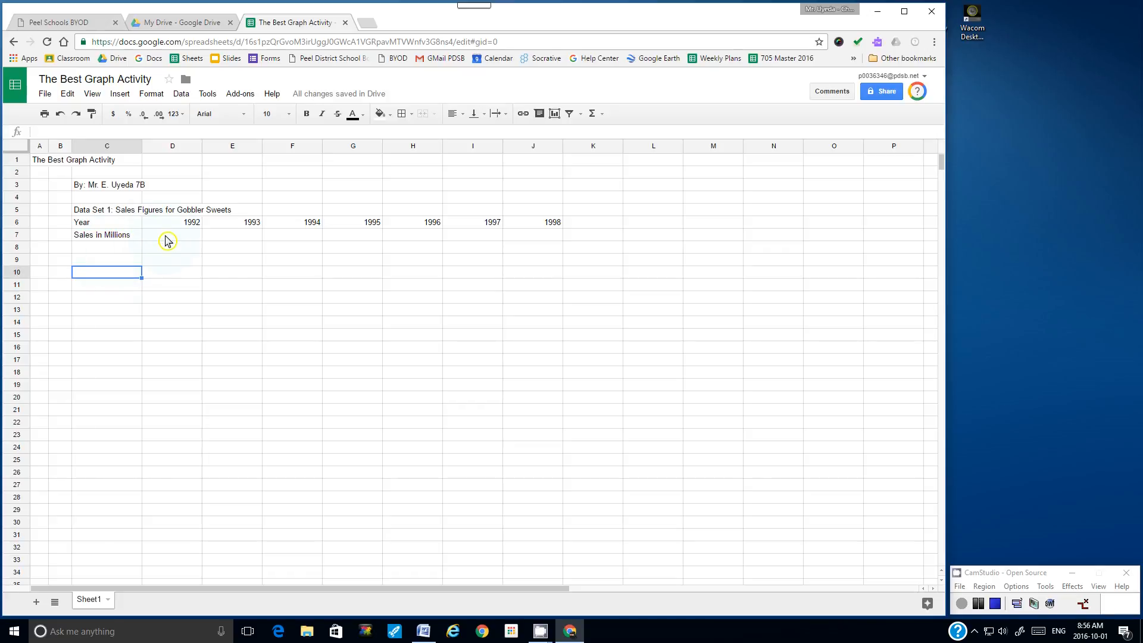
{"action": "left_click", "coordinate": [127, 237]}
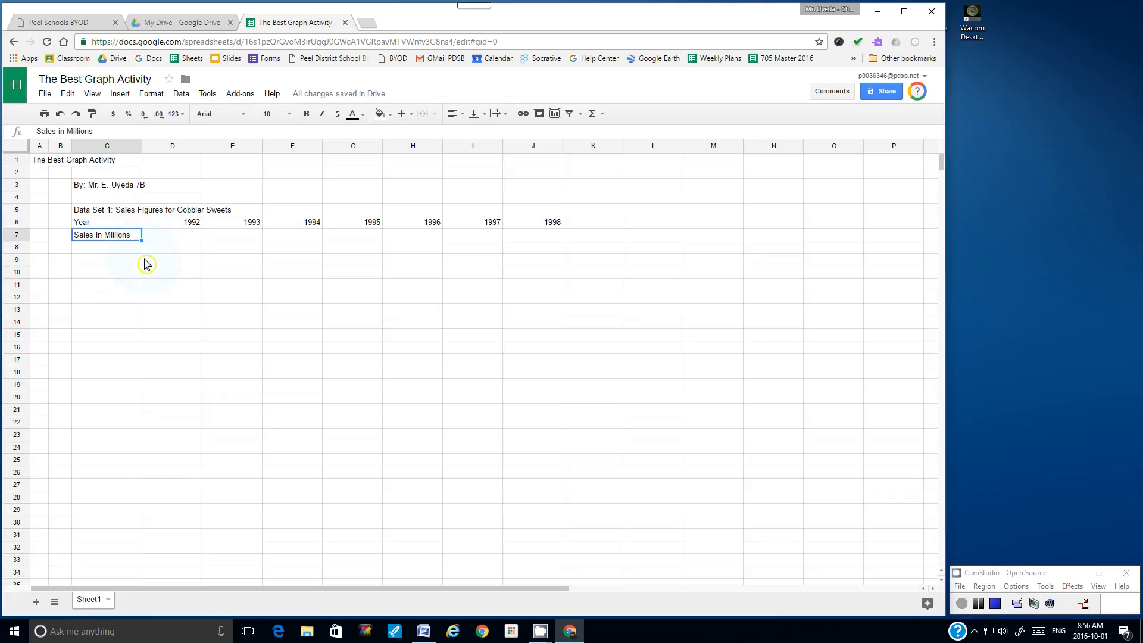
Step: Enter sales figures 0.3, 0.4, 1.2, 1.7, 2.9, 3.2 and 4.1 across D7:J7
{"action": "key", "text": "Tab"}
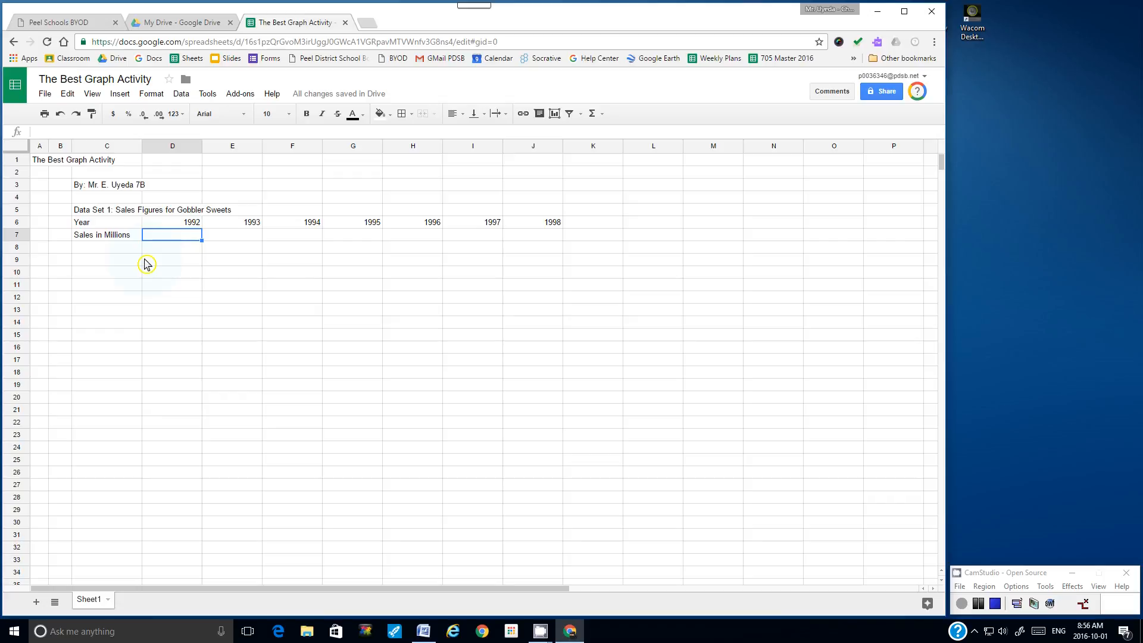
{"action": "type", "text": "0.3"}
{"action": "key", "text": "Tab"}
{"action": "type", "text": "0.4"}
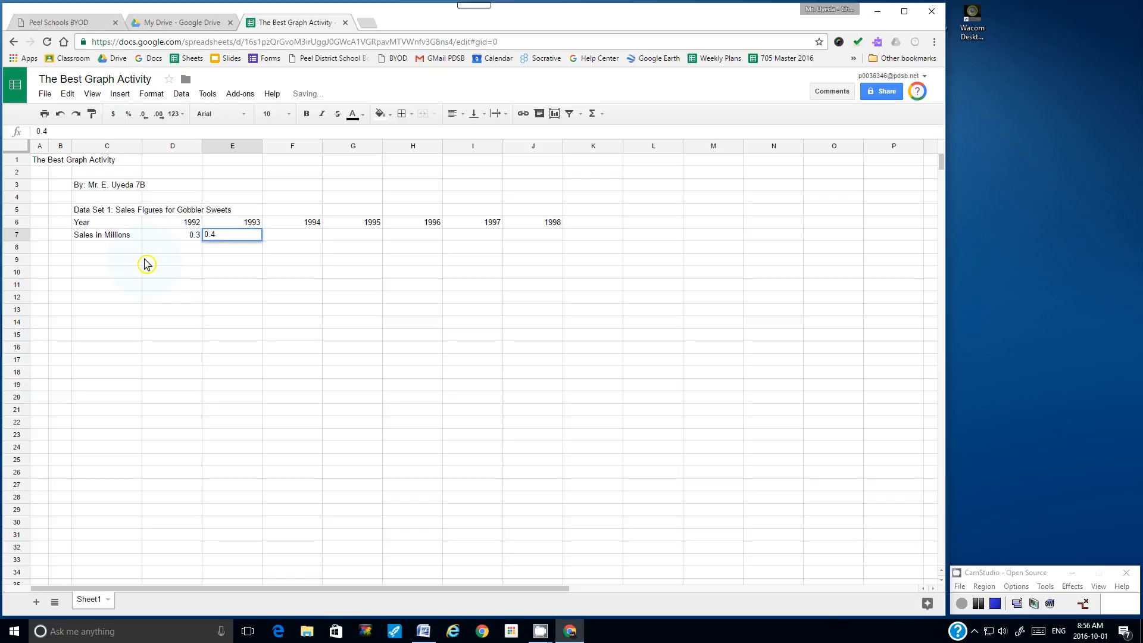
{"action": "key", "text": "Tab"}
{"action": "type", "text": "1.2"}
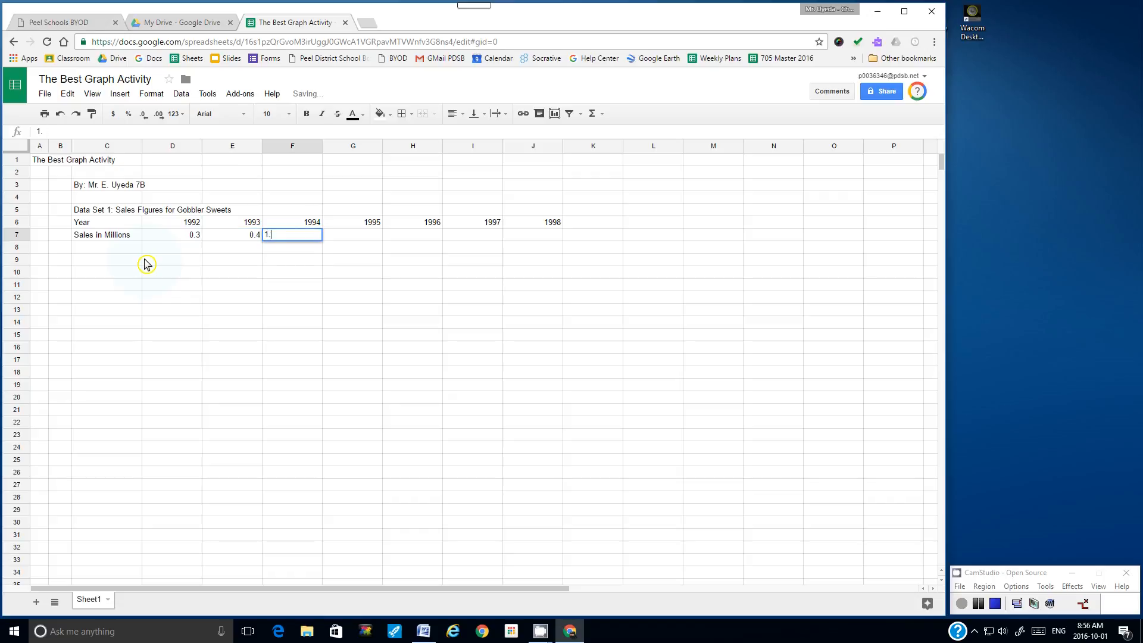
{"action": "key", "text": "Tab"}
{"action": "type", "text": "1.7"}
{"action": "key", "text": "Tab"}
{"action": "type", "text": "2.9"}
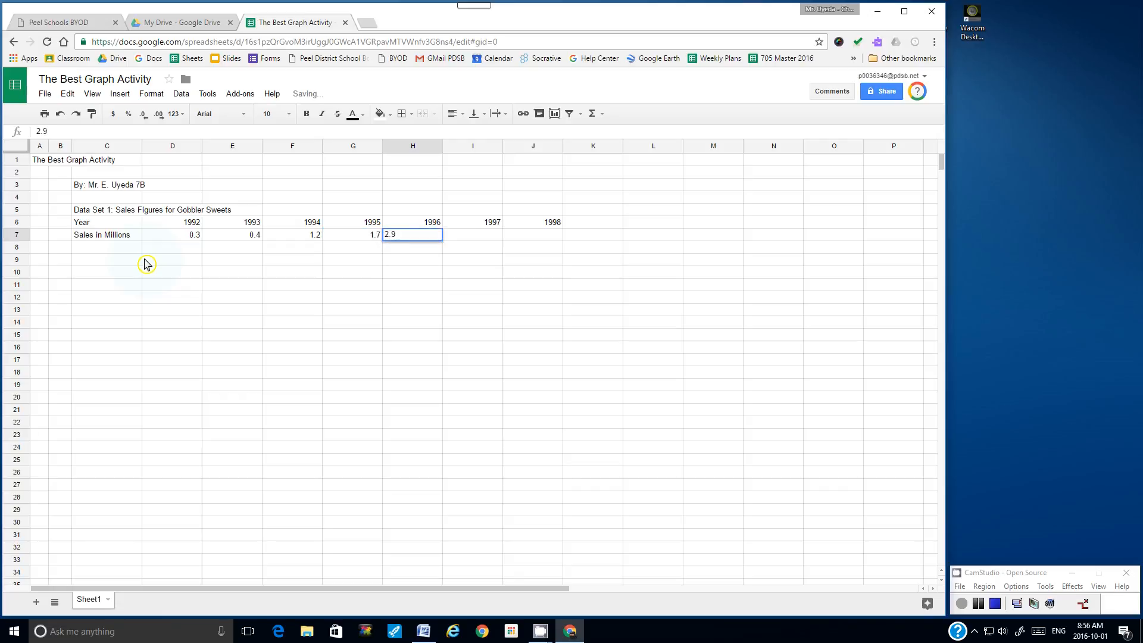
{"action": "key", "text": "Tab"}
{"action": "type", "text": "3.2"}
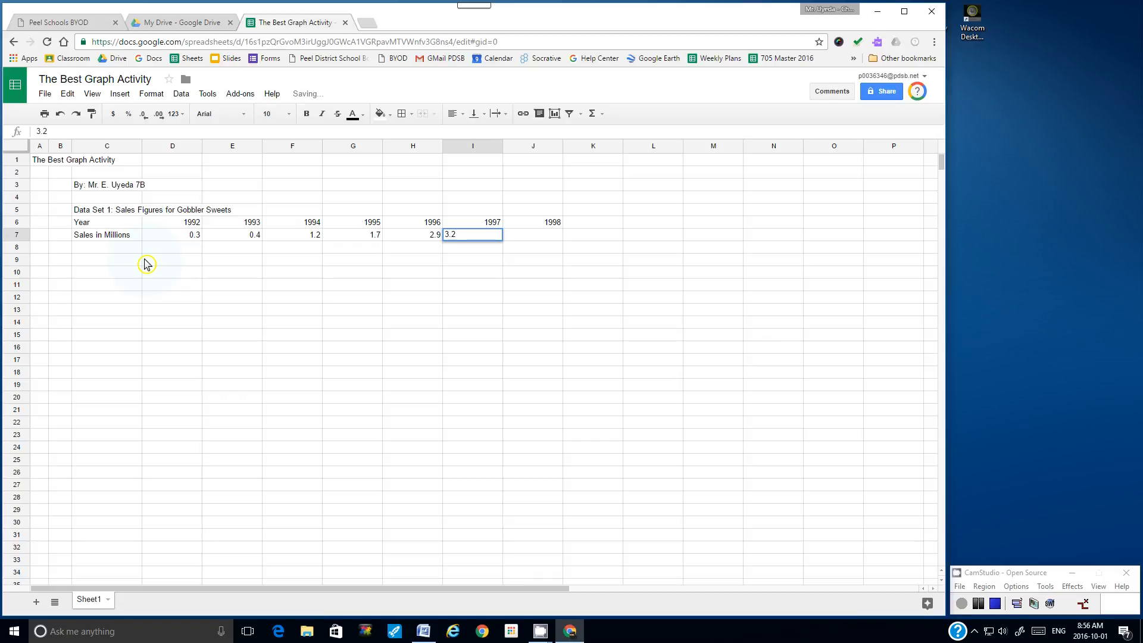
{"action": "key", "text": "Tab"}
{"action": "type", "text": "4.1"}
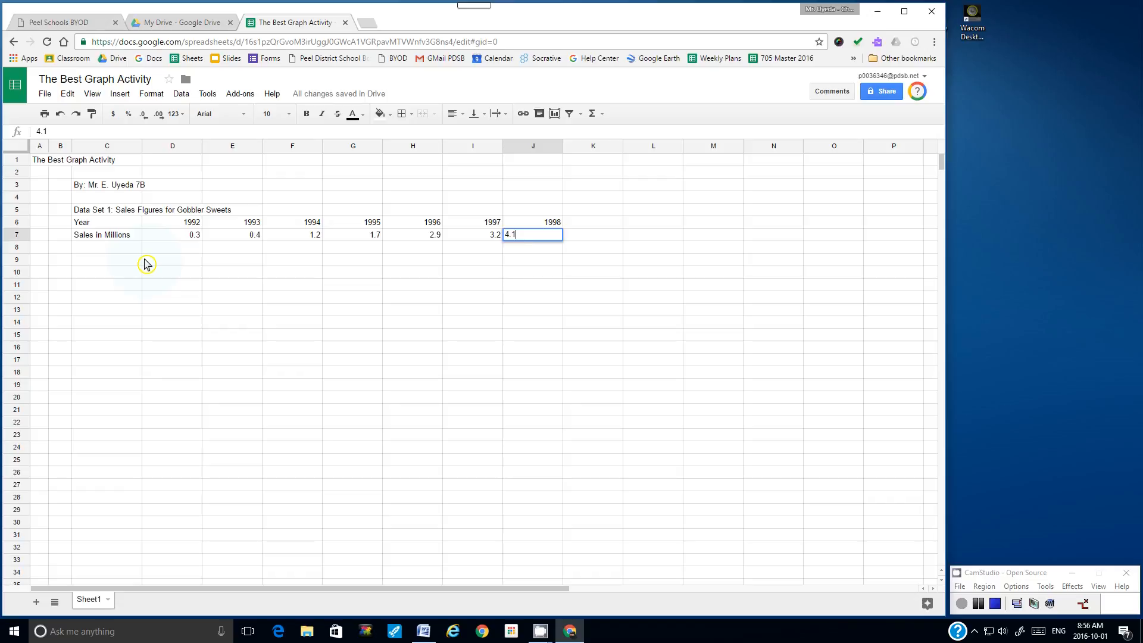
{"action": "key", "text": "Return"}
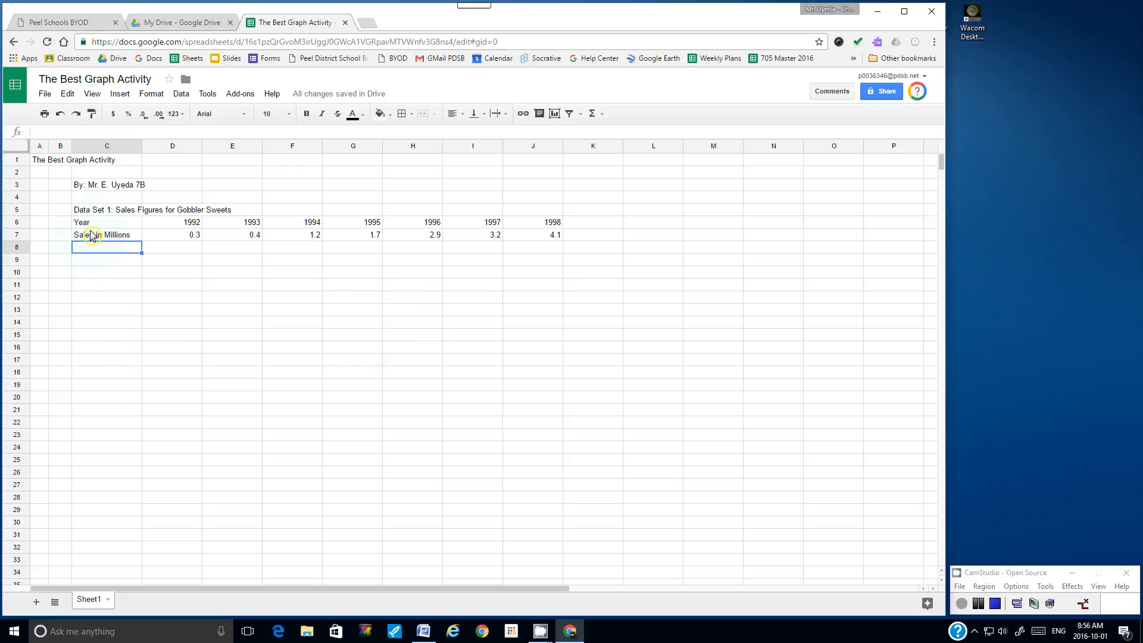
Step: Select the table C6:J7 and apply All borders to every cell
{"action": "left_click", "coordinate": [103, 224]}
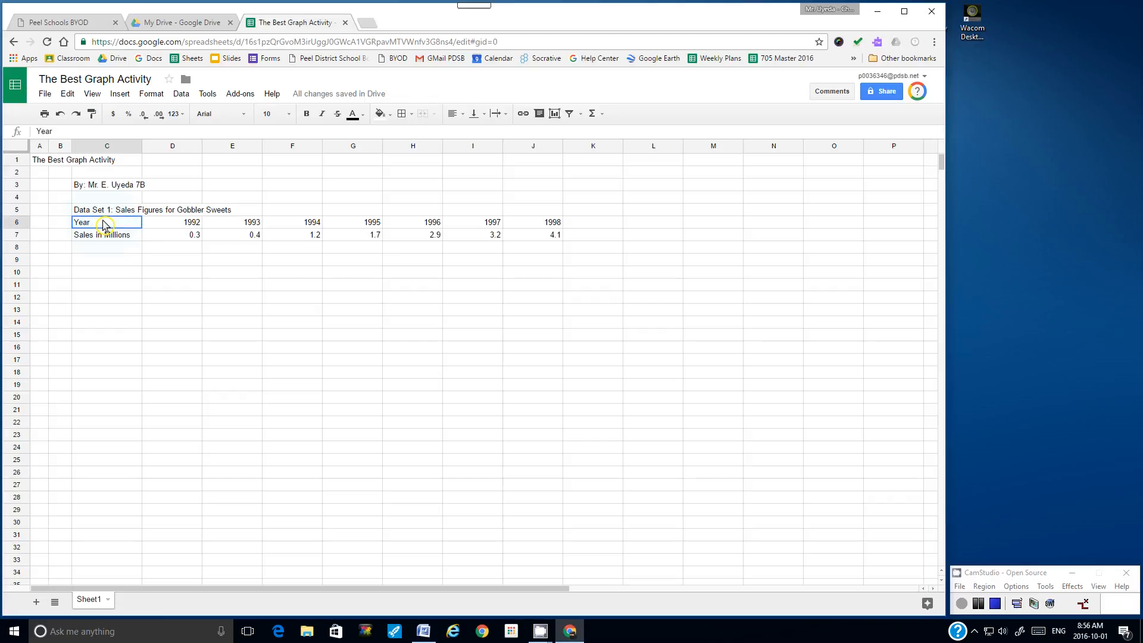
{"action": "left_click_drag", "start_coordinate": [103, 222], "coordinate": [523, 241]}
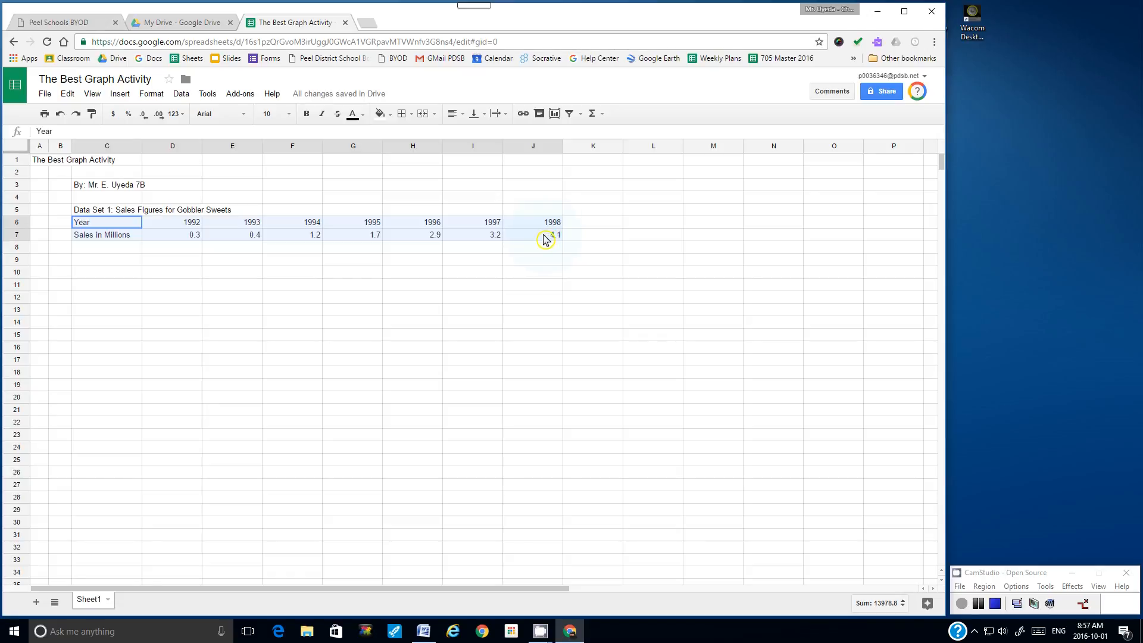
{"action": "left_click_drag", "start_coordinate": [546, 240], "coordinate": [546, 239]}
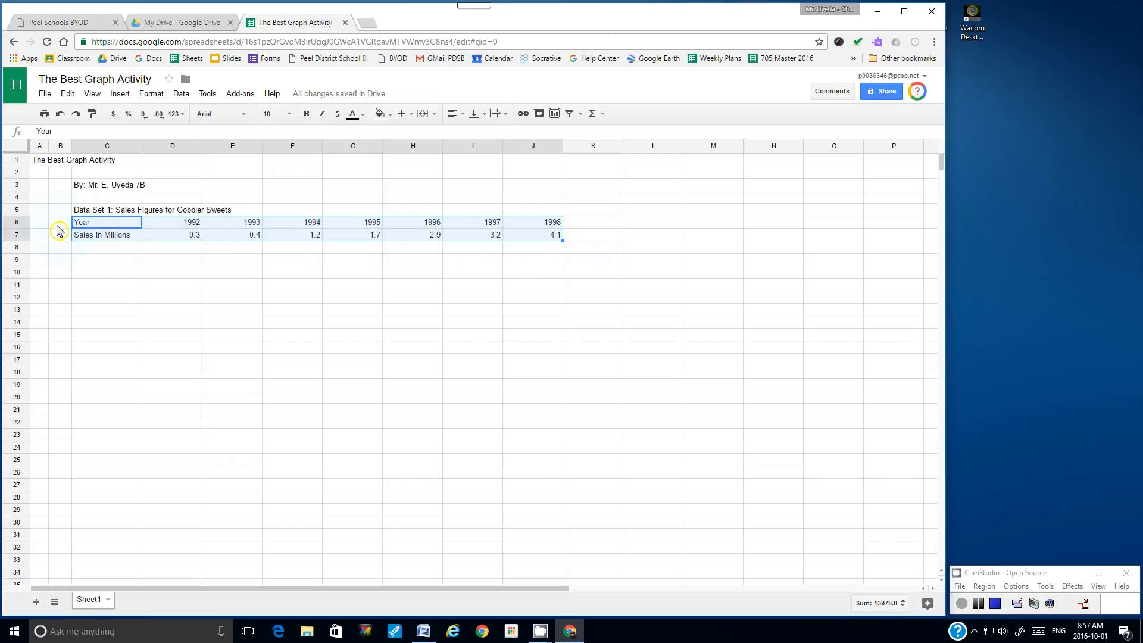
{"action": "left_click", "coordinate": [124, 272]}
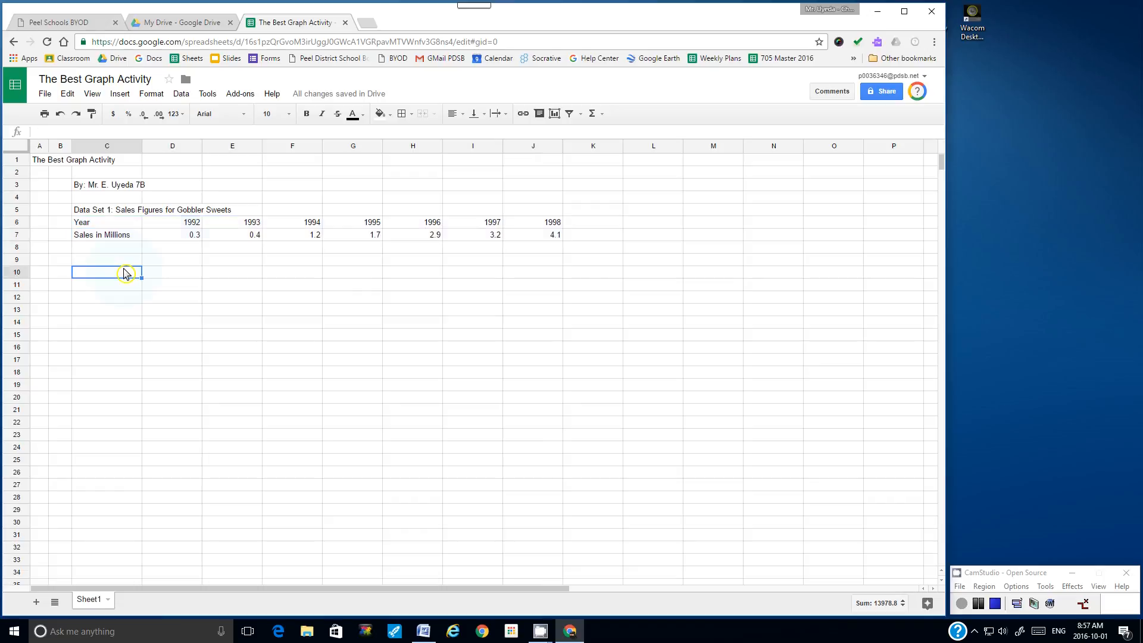
{"action": "left_click", "coordinate": [89, 228]}
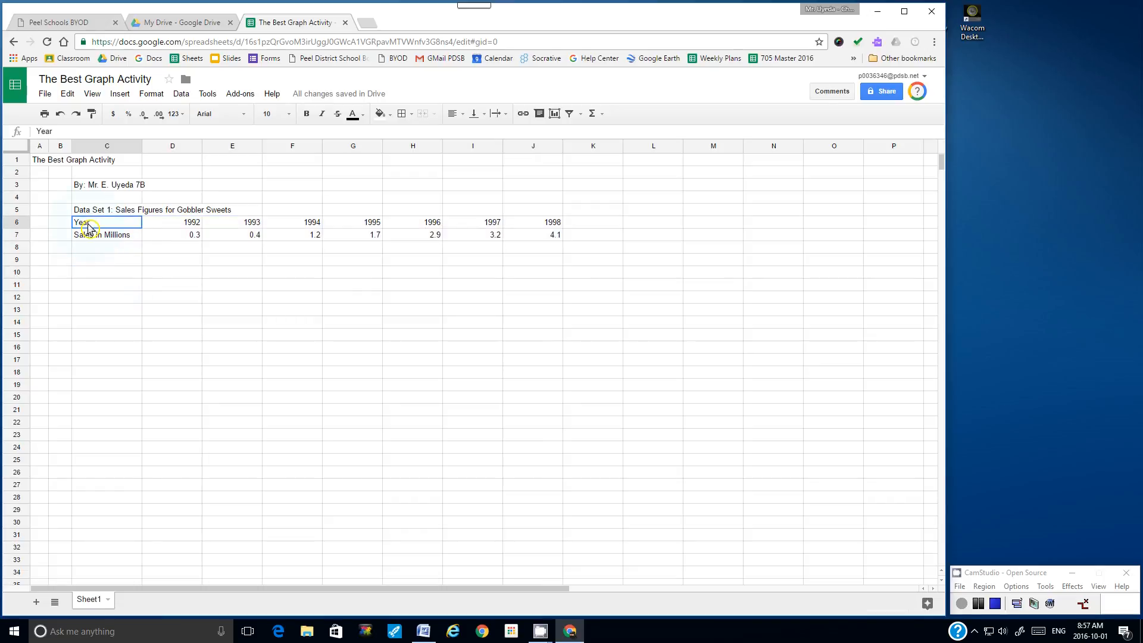
{"action": "left_click_drag", "start_coordinate": [88, 228], "coordinate": [536, 238]}
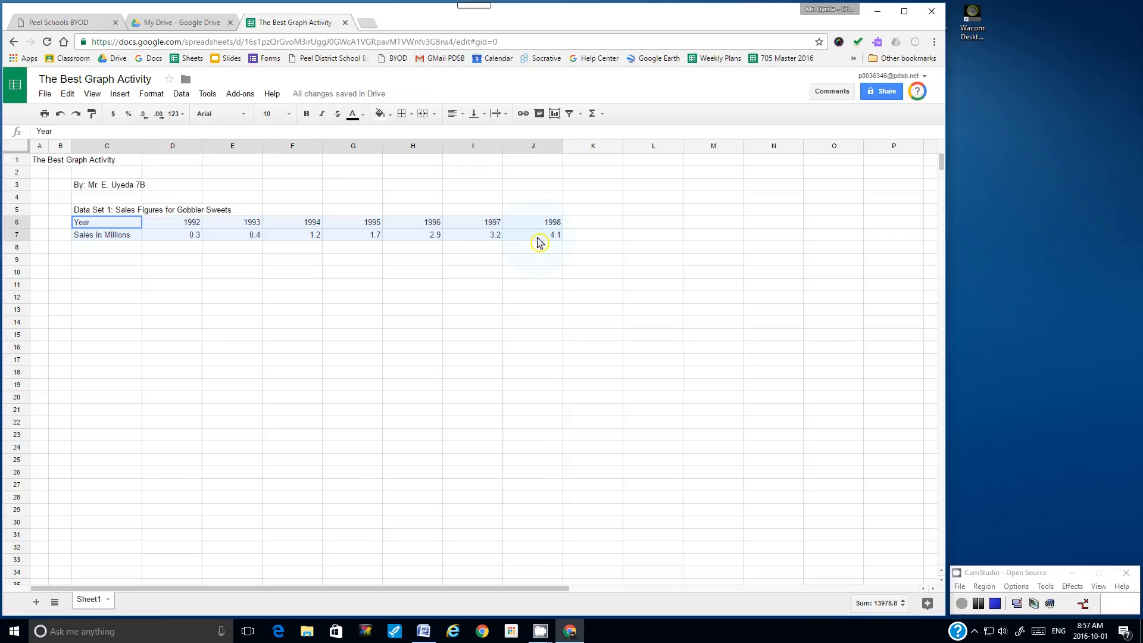
{"action": "left_click_drag", "start_coordinate": [537, 239], "coordinate": [537, 238]}
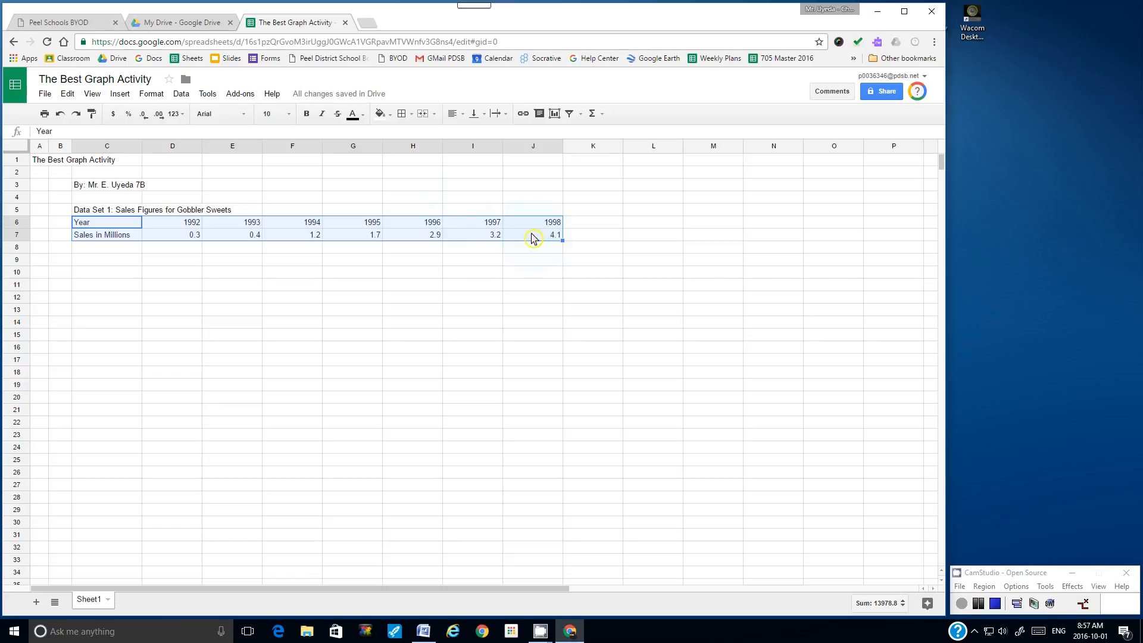
{"action": "left_click", "coordinate": [412, 117]}
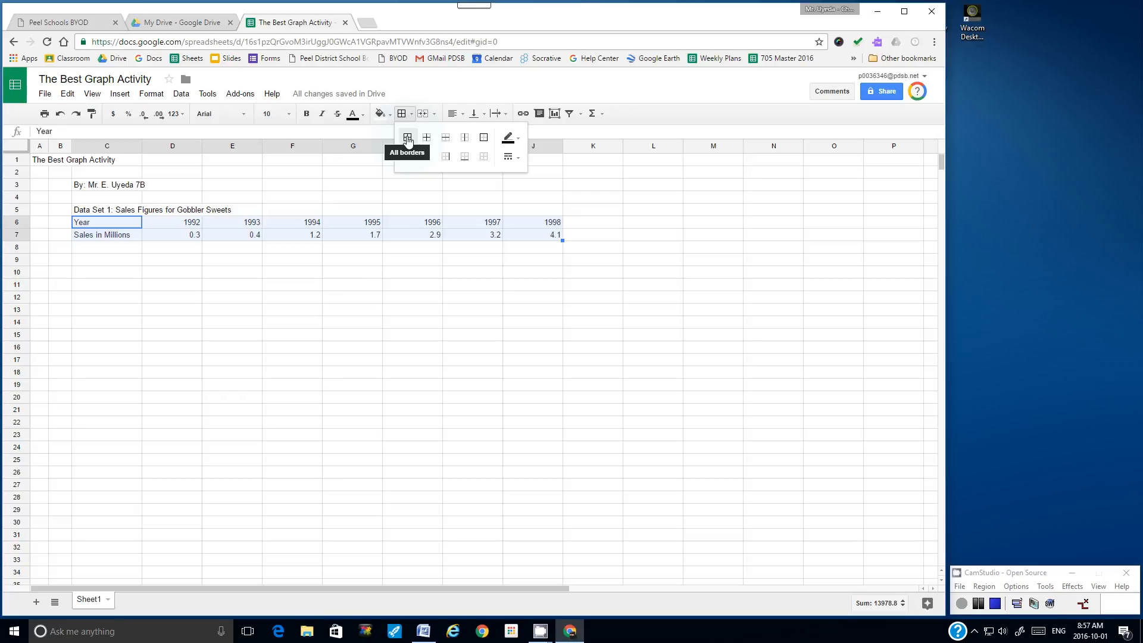
{"action": "left_click", "coordinate": [408, 138]}
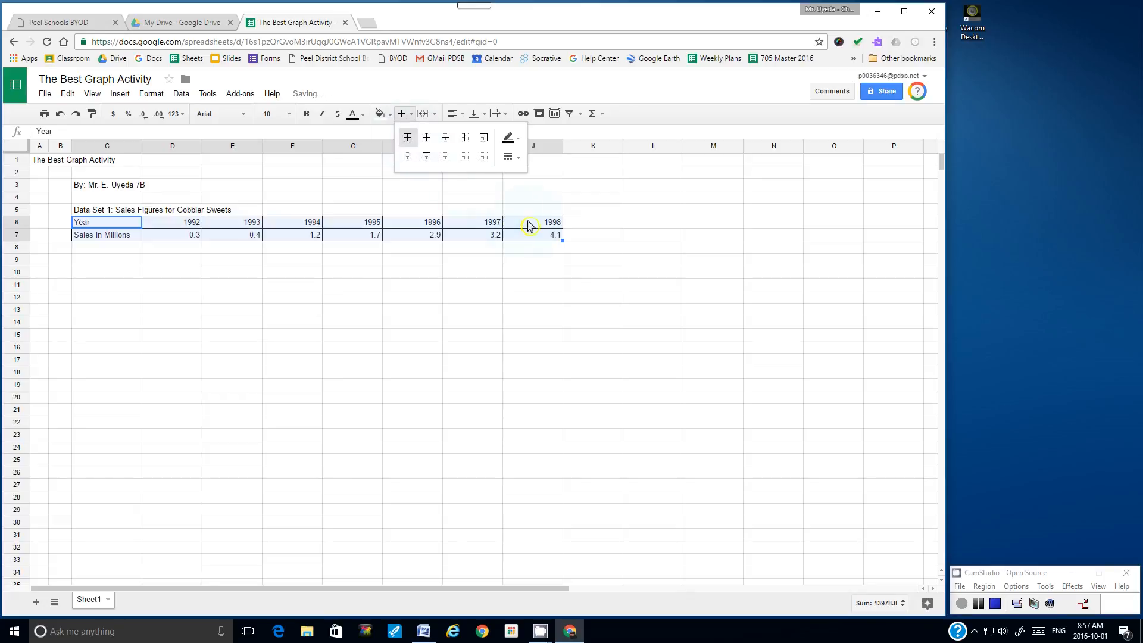
{"action": "left_click", "coordinate": [612, 226]}
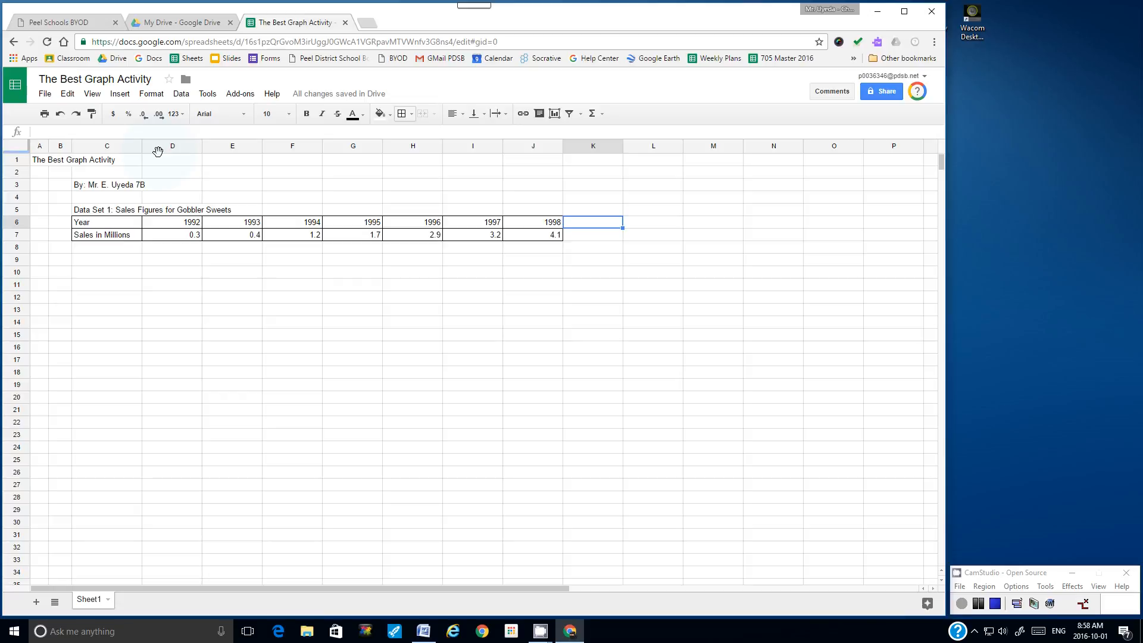
Step: Select columns D through J, holding the 1992–1998 years and sales values
{"action": "left_click_drag", "start_coordinate": [158, 152], "coordinate": [605, 189]}
{"action": "left_click", "coordinate": [605, 189]}
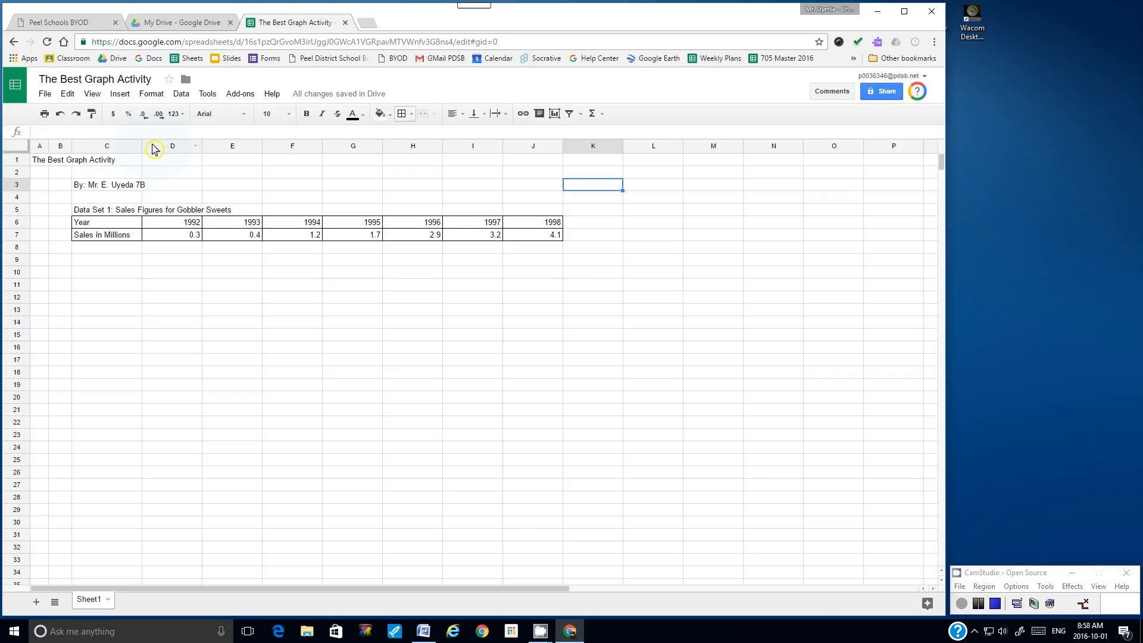
{"action": "left_click_drag", "start_coordinate": [153, 149], "coordinate": [529, 163]}
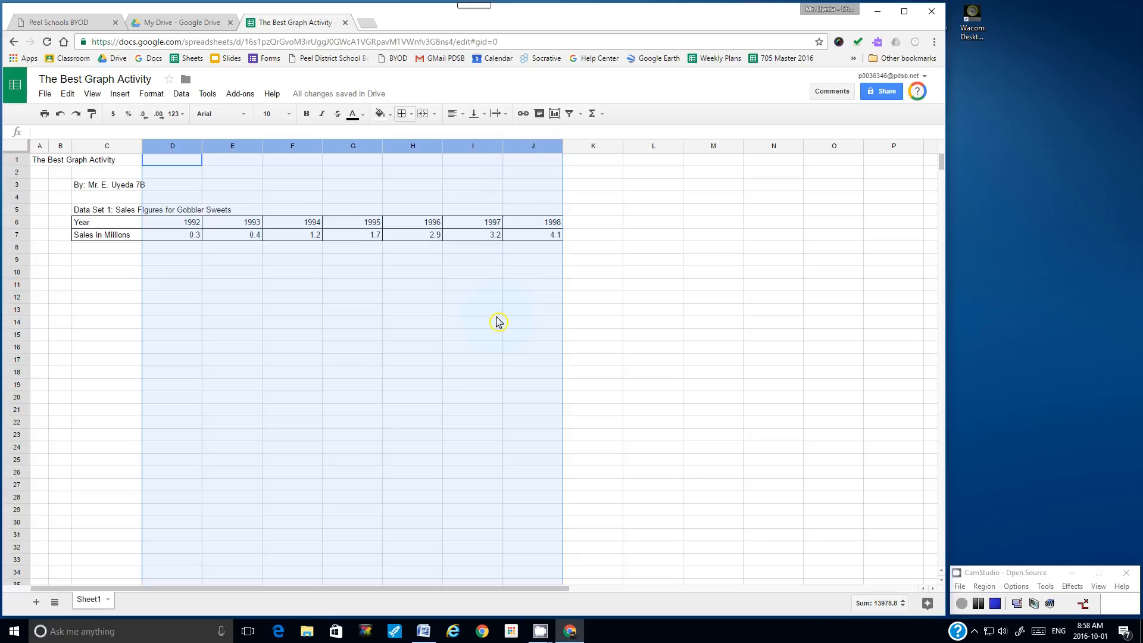
{"action": "left_click", "coordinate": [572, 236]}
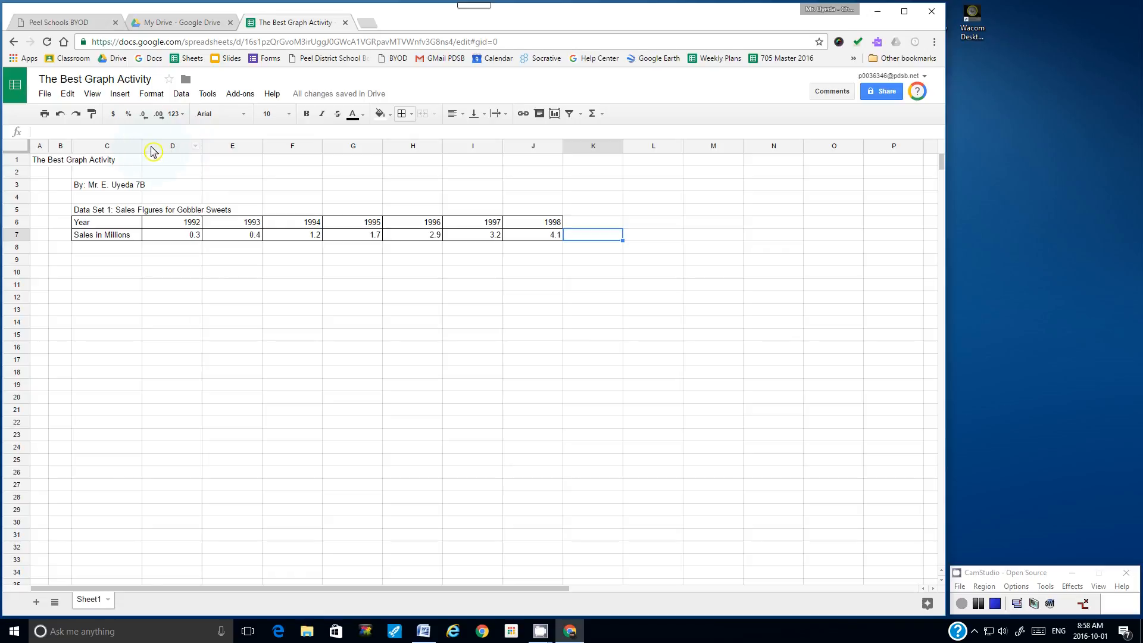
{"action": "left_click_drag", "start_coordinate": [153, 152], "coordinate": [528, 163]}
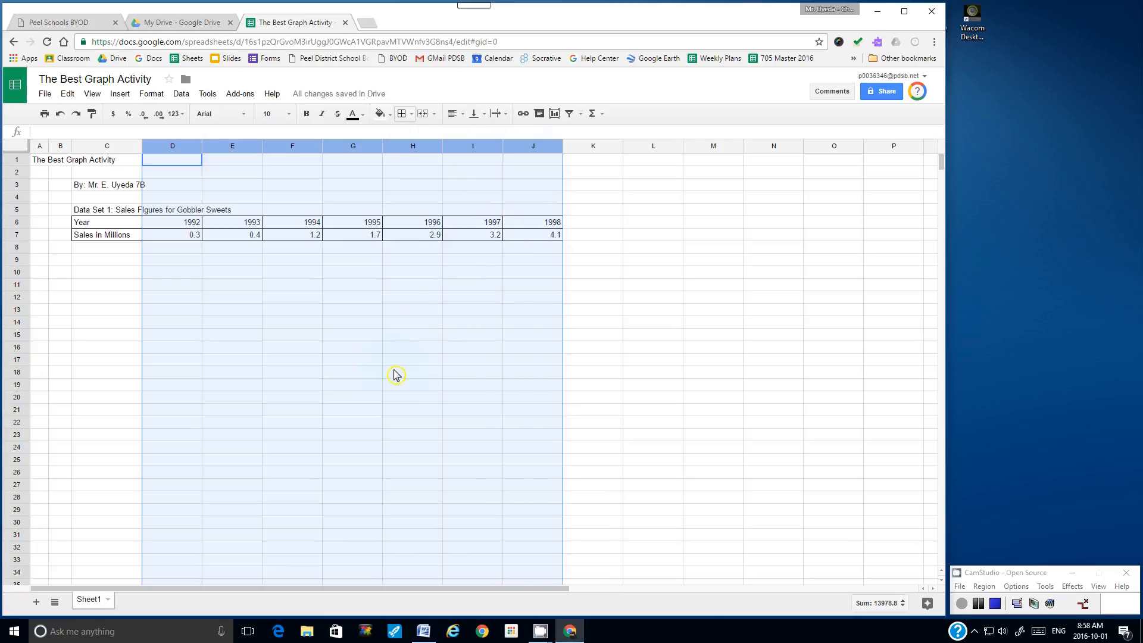
Step: Resize columns D–J to 75 pixels each, after first trying 70 pixels
{"action": "right_click", "coordinate": [351, 175]}
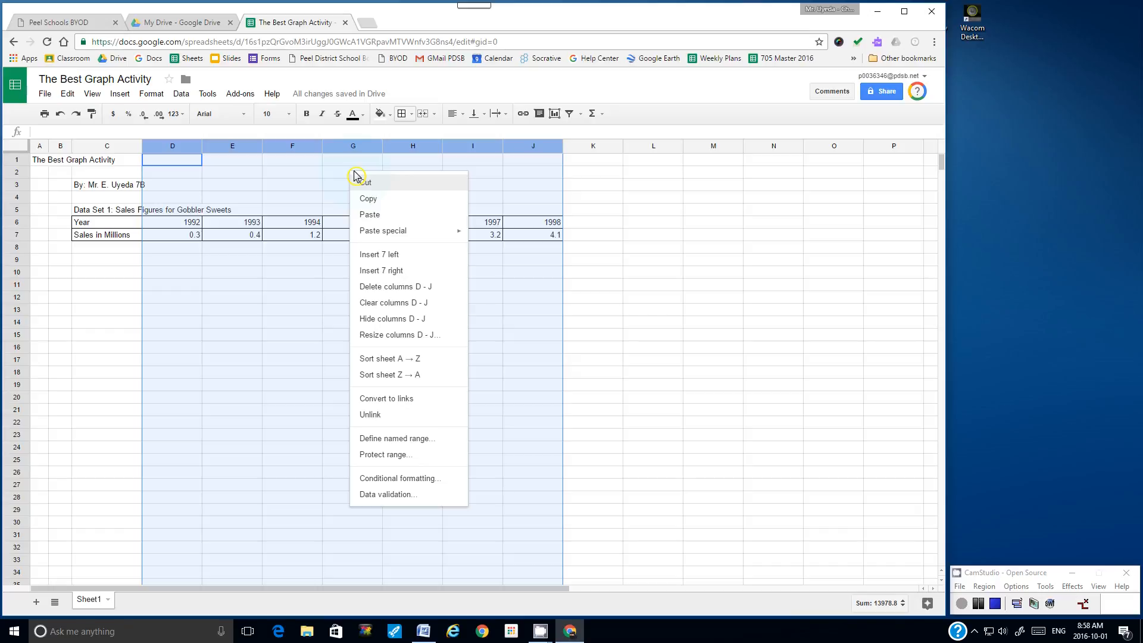
{"action": "left_click", "coordinate": [392, 335]}
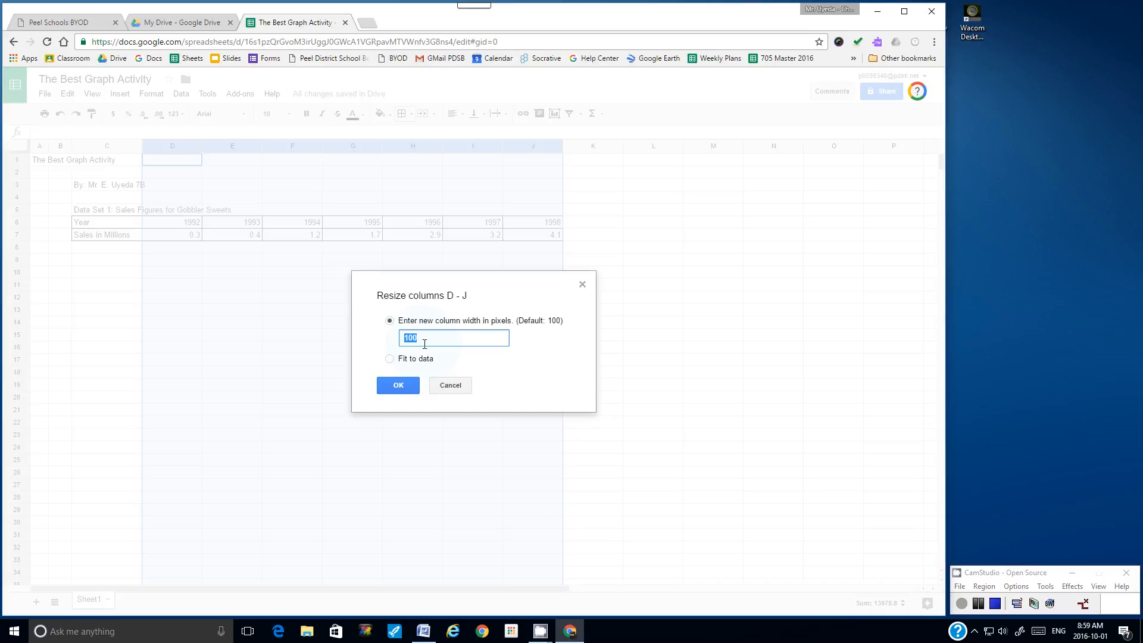
{"action": "type", "text": "70"}
{"action": "left_click", "coordinate": [408, 387]}
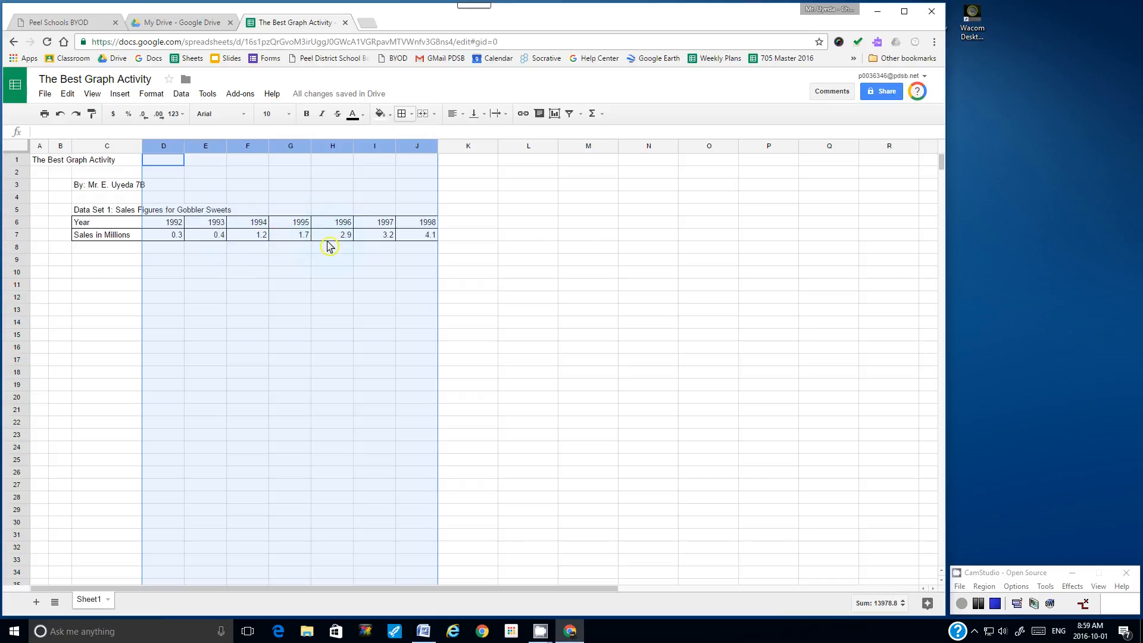
{"action": "right_click", "coordinate": [282, 173]}
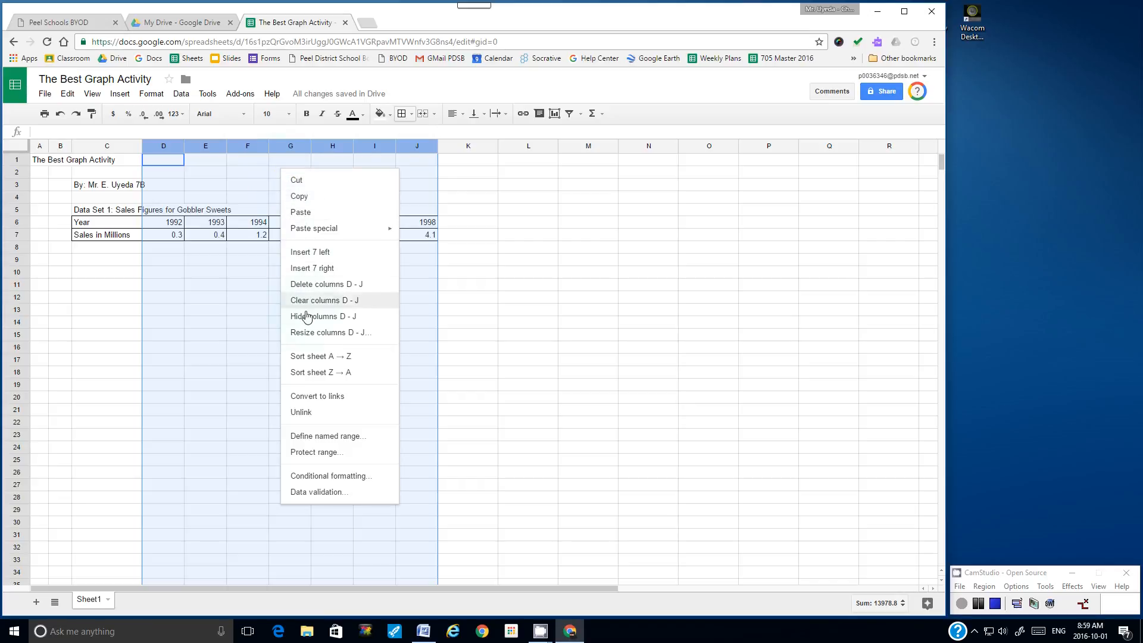
{"action": "left_click", "coordinate": [313, 335]}
{"action": "left_click_drag", "start_coordinate": [420, 341], "coordinate": [399, 338]}
{"action": "type", "text": "75"}
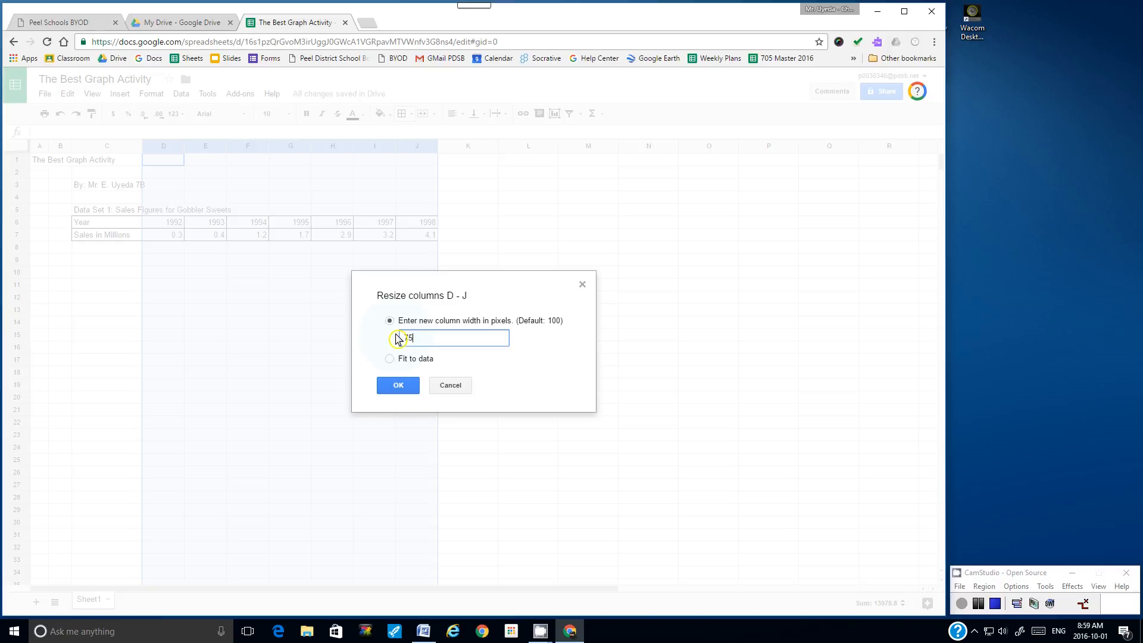
{"action": "left_click", "coordinate": [396, 387]}
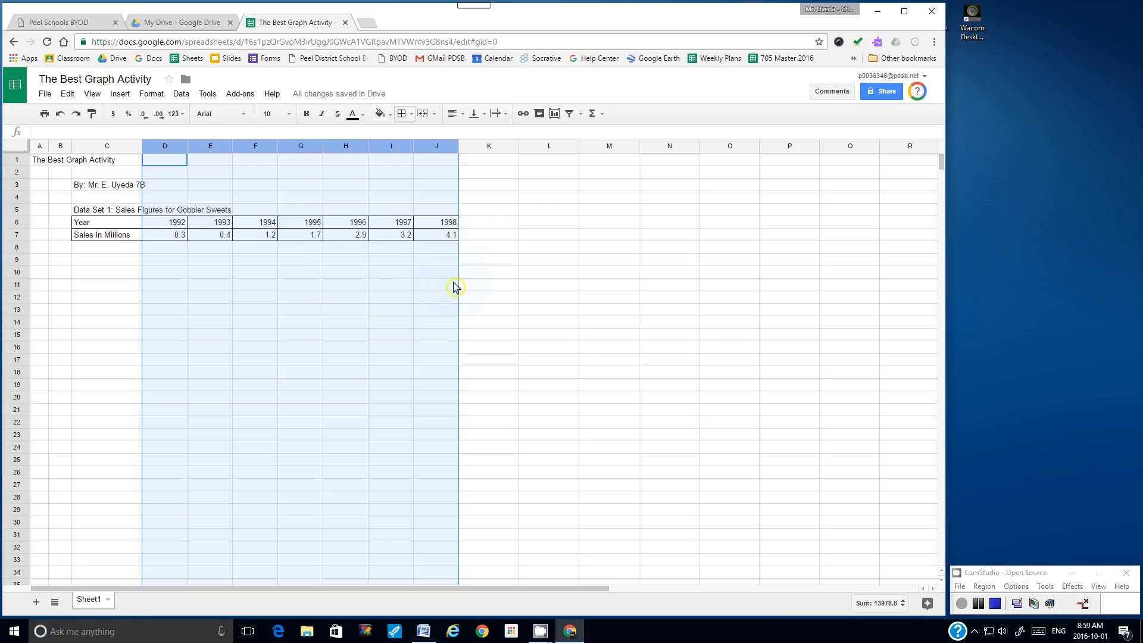
{"action": "left_click", "coordinate": [480, 284]}
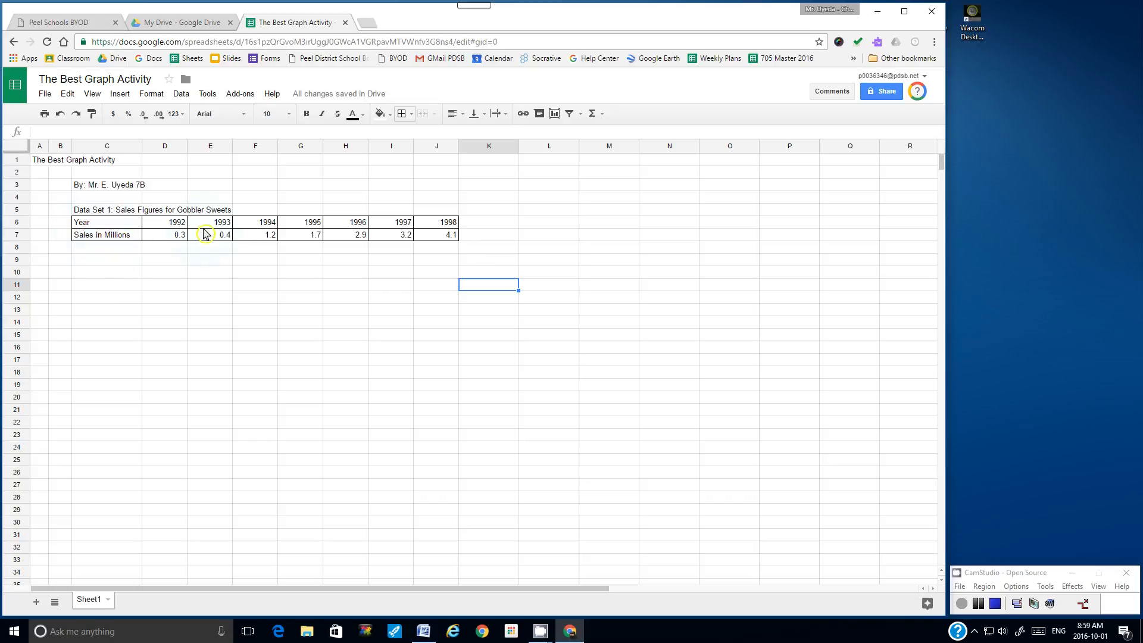
Step: Make all the text in the Gobbler Sweets sales table bold
{"action": "left_click", "coordinate": [92, 225]}
{"action": "left_click_drag", "start_coordinate": [92, 225], "coordinate": [441, 240]}
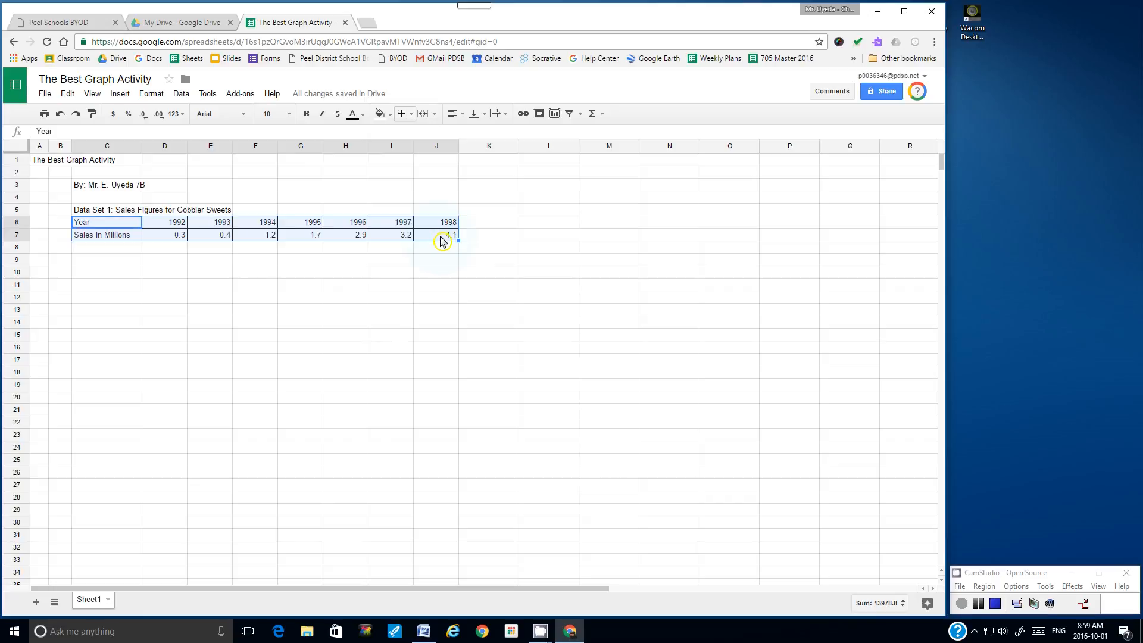
{"action": "left_click", "coordinate": [307, 114]}
{"action": "left_click", "coordinate": [258, 262]}
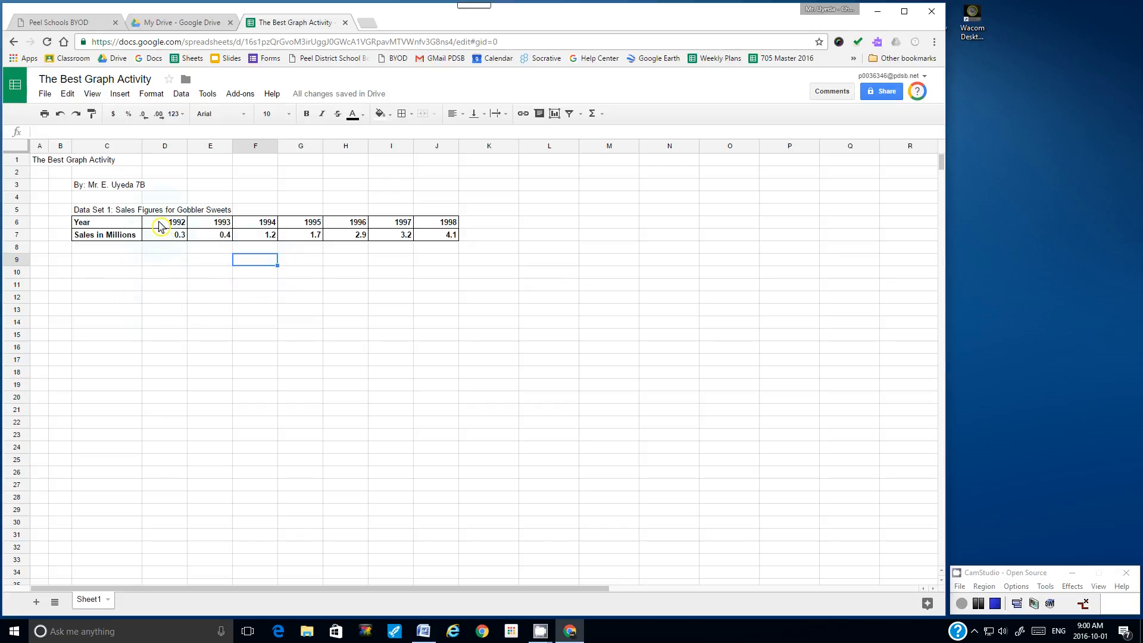
Step: Centre the year and sales figures, then select the Year and Sales data C6:J7
{"action": "left_click_drag", "start_coordinate": [159, 225], "coordinate": [447, 238]}
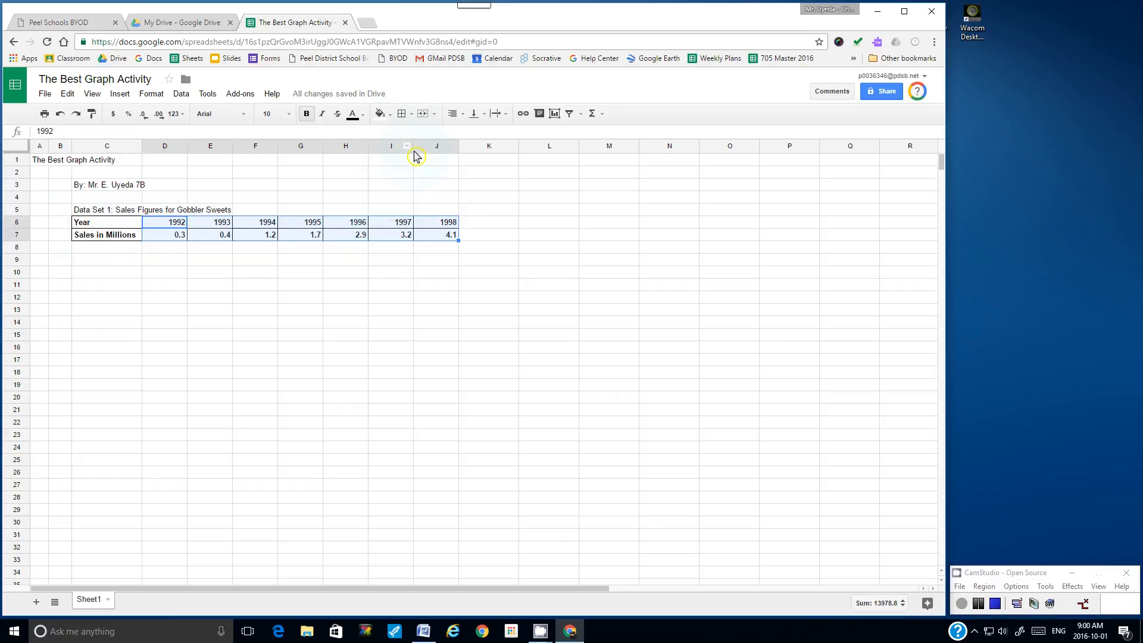
{"action": "left_click", "coordinate": [462, 116]}
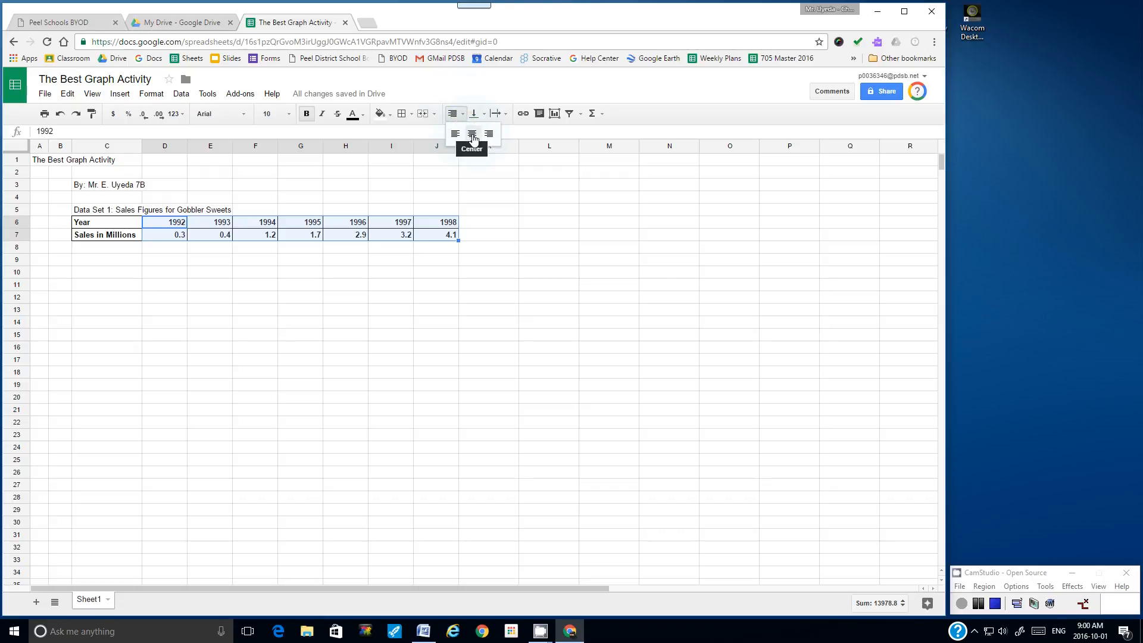
{"action": "left_click", "coordinate": [474, 136]}
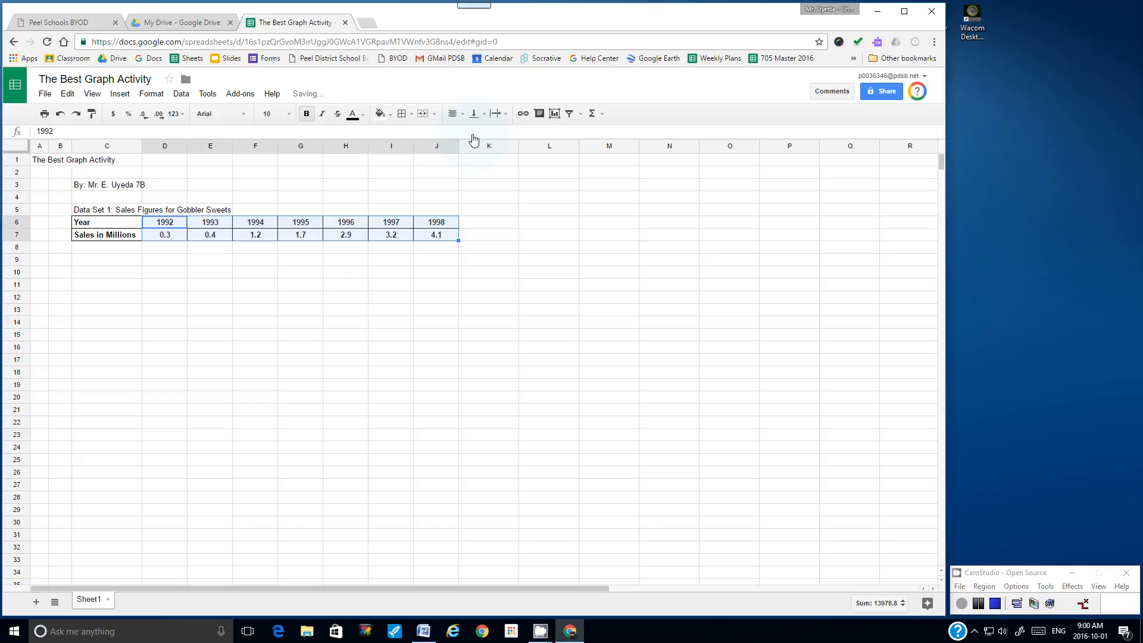
{"action": "left_click", "coordinate": [415, 278]}
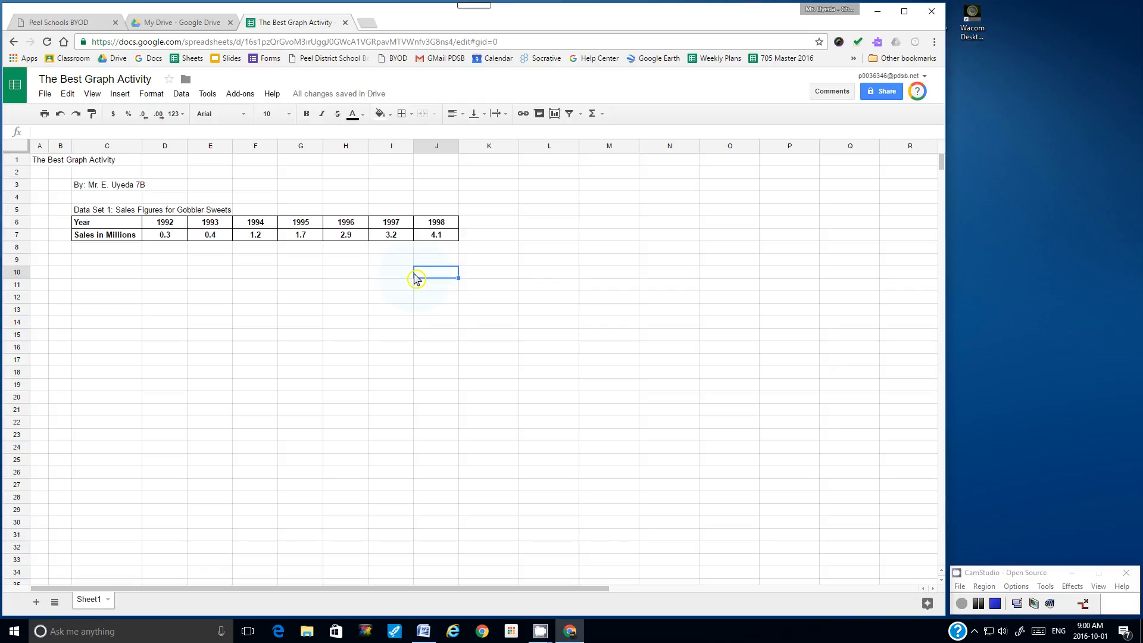
{"action": "left_click_drag", "start_coordinate": [114, 226], "coordinate": [440, 243]}
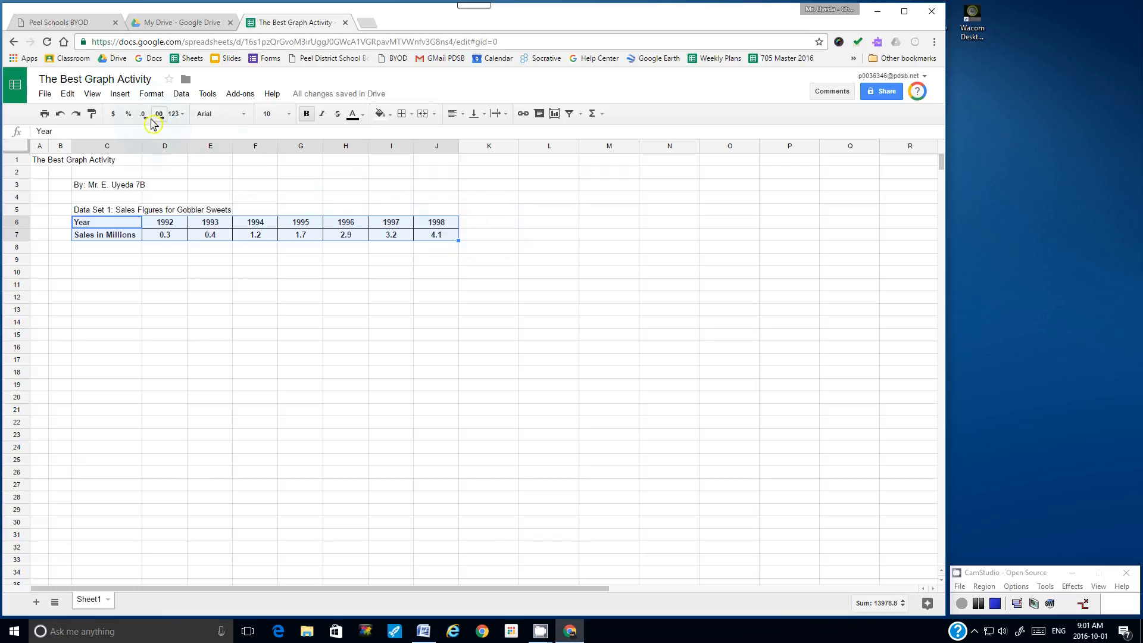
Step: Insert a chart from C6:J7, previewing a 'Sales in Millions vs. Year' line chart
{"action": "left_click", "coordinate": [120, 95]}
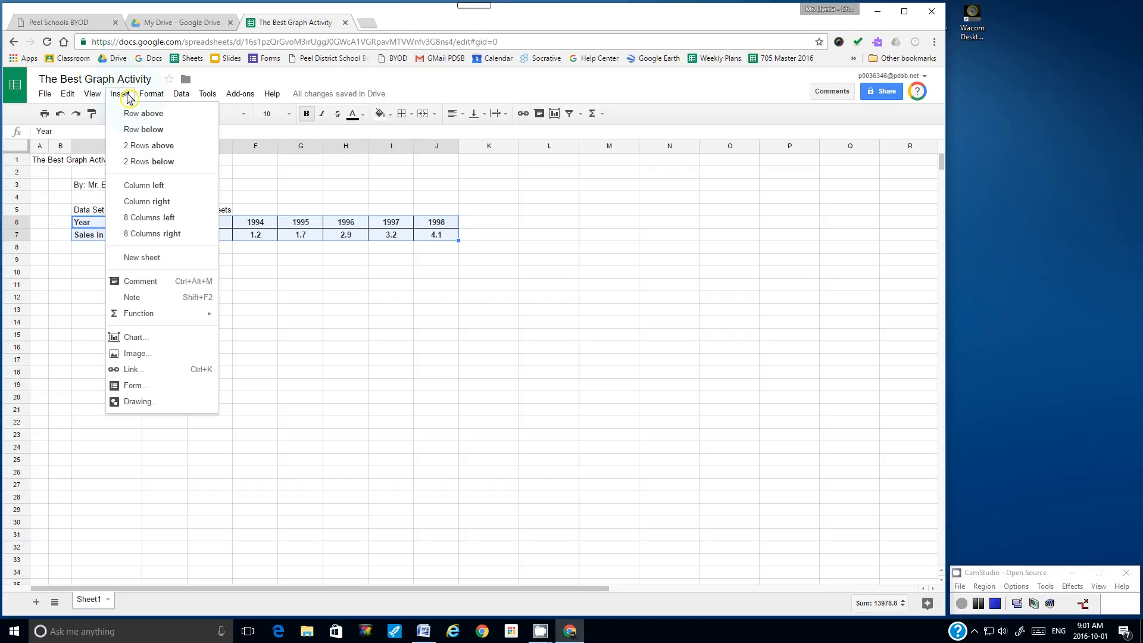
{"action": "left_click", "coordinate": [153, 343]}
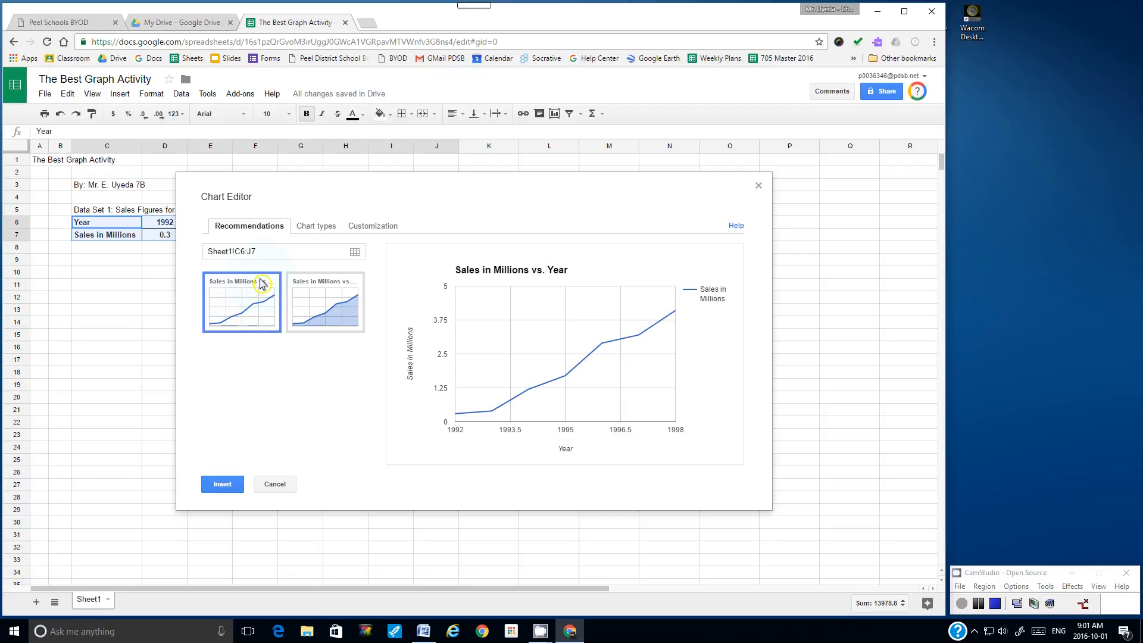
Step: Browse the chart types list, then switch to the chart's Customization settings
{"action": "left_click", "coordinate": [316, 228]}
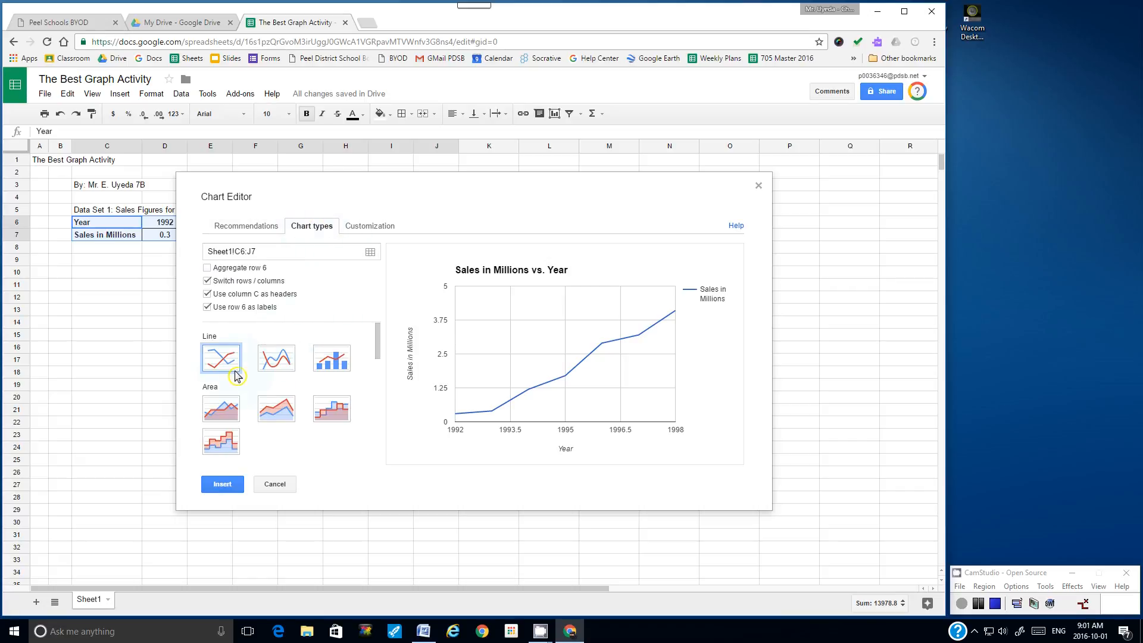
{"action": "mouse_move", "coordinate": [380, 347]}
{"action": "left_mouse_down"}
{"action": "mouse_move", "coordinate": [378, 439]}
{"action": "mouse_move", "coordinate": [385, 339]}
{"action": "left_mouse_up"}
{"action": "left_click", "coordinate": [364, 232]}
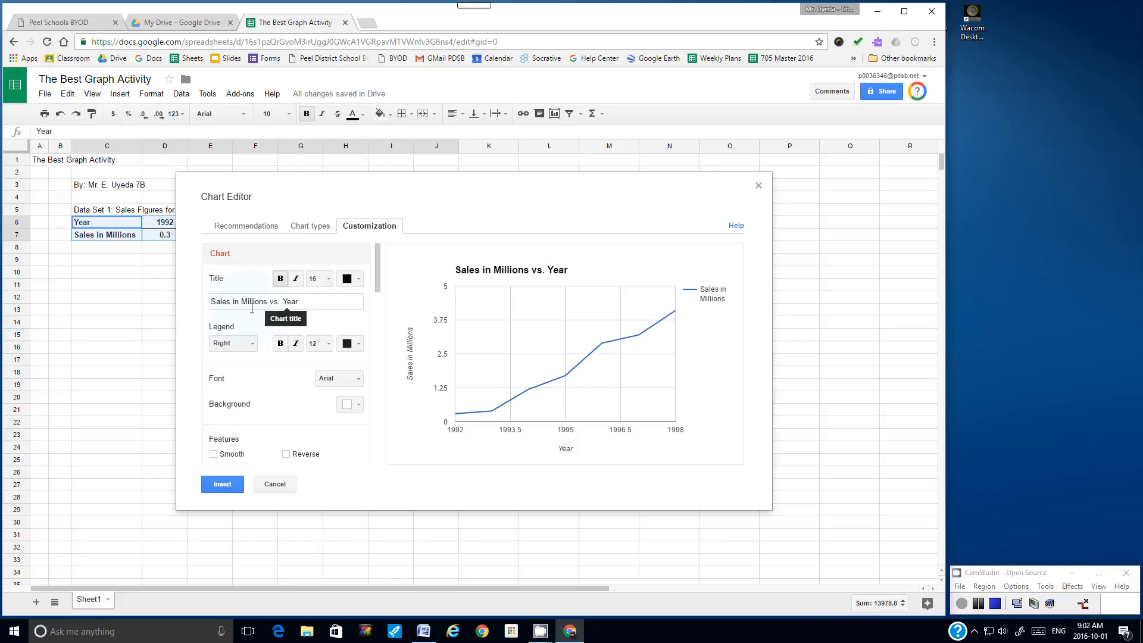
Step: Retitle the chart 'Sales Figures for Gobbler Sweets' and set the legend to None
{"action": "left_click_drag", "start_coordinate": [302, 304], "coordinate": [213, 301]}
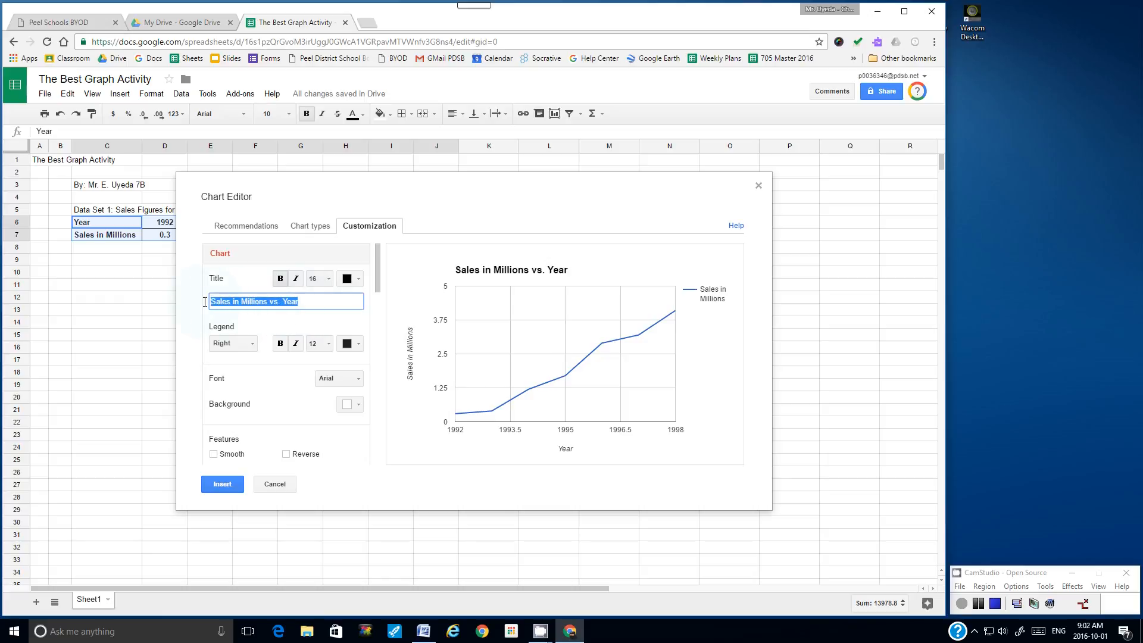
{"action": "type", "text": "Sales Figures for Gobbler Sweets"}
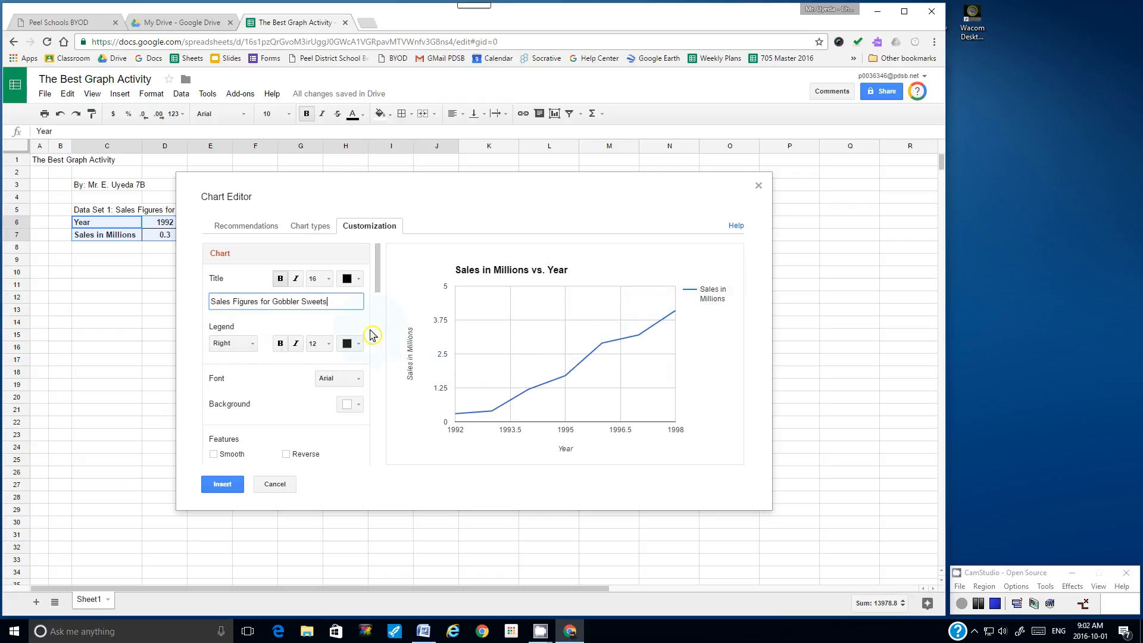
{"action": "left_click", "coordinate": [253, 349]}
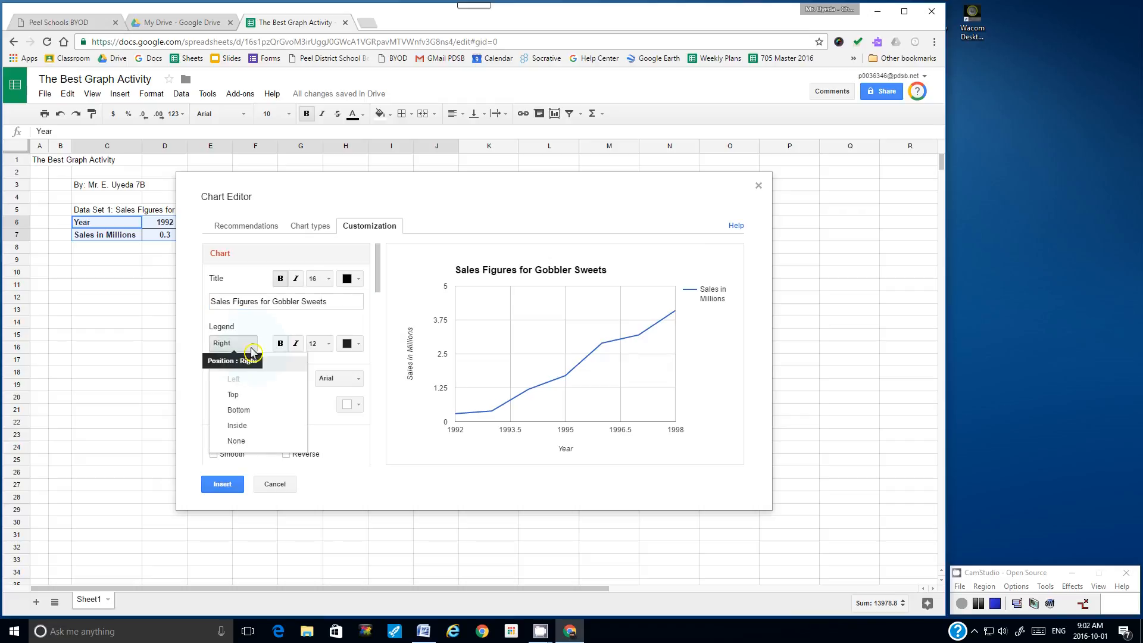
{"action": "left_click", "coordinate": [237, 442]}
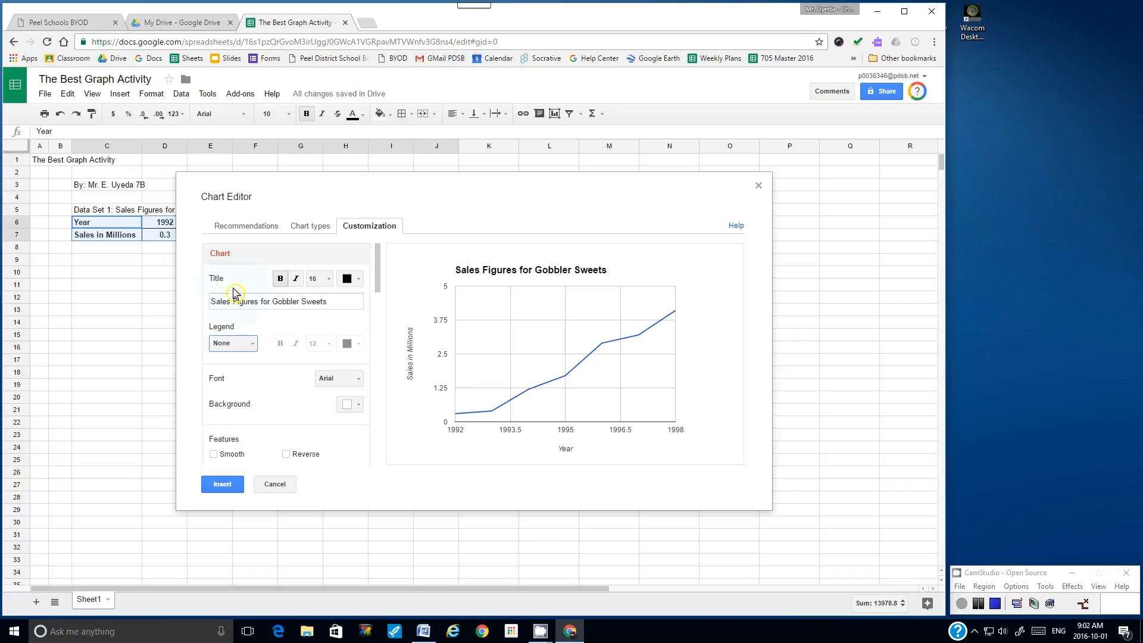
Step: Set the title size to 14 and the chart font to Tahoma, leaving axis labels unbolded
{"action": "left_click_drag", "start_coordinate": [329, 305], "coordinate": [209, 304]}
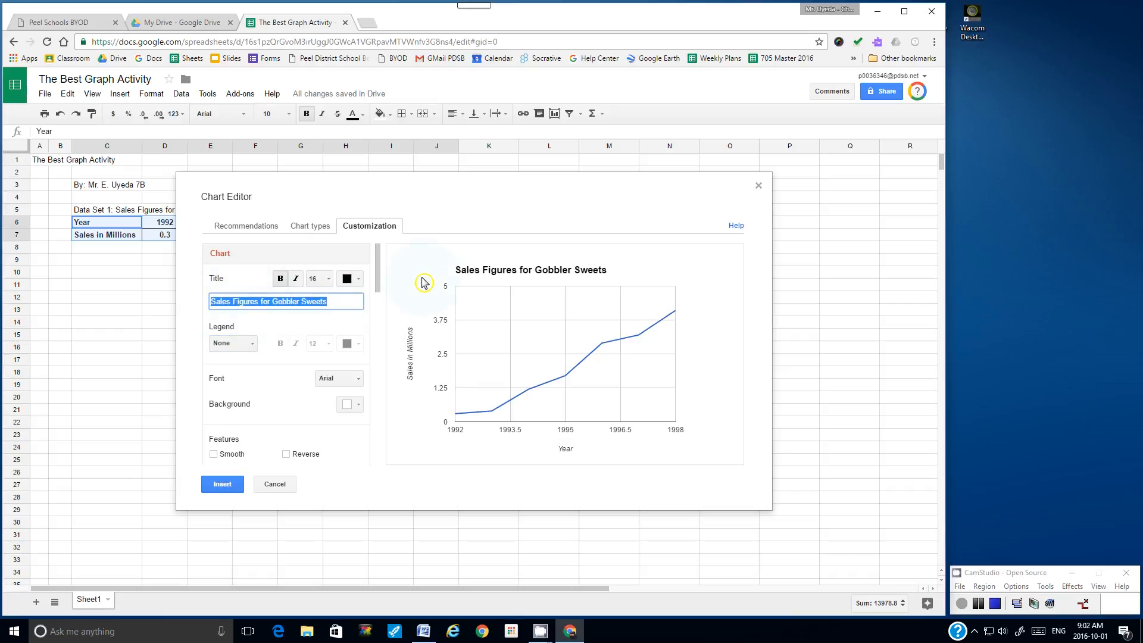
{"action": "left_click", "coordinate": [323, 279]}
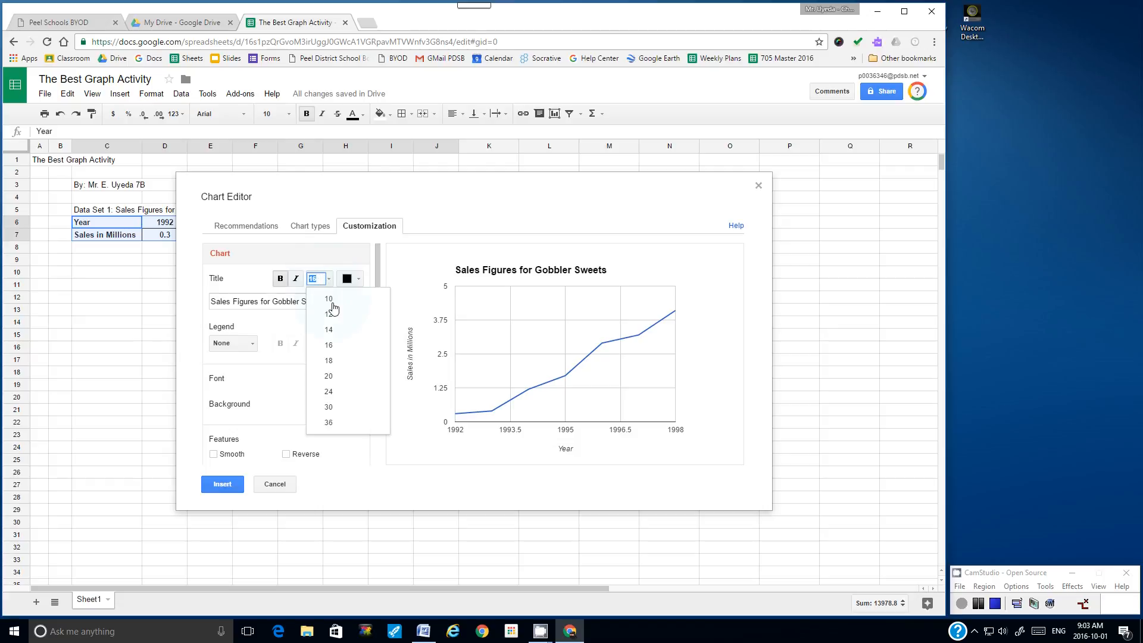
{"action": "left_click", "coordinate": [333, 330]}
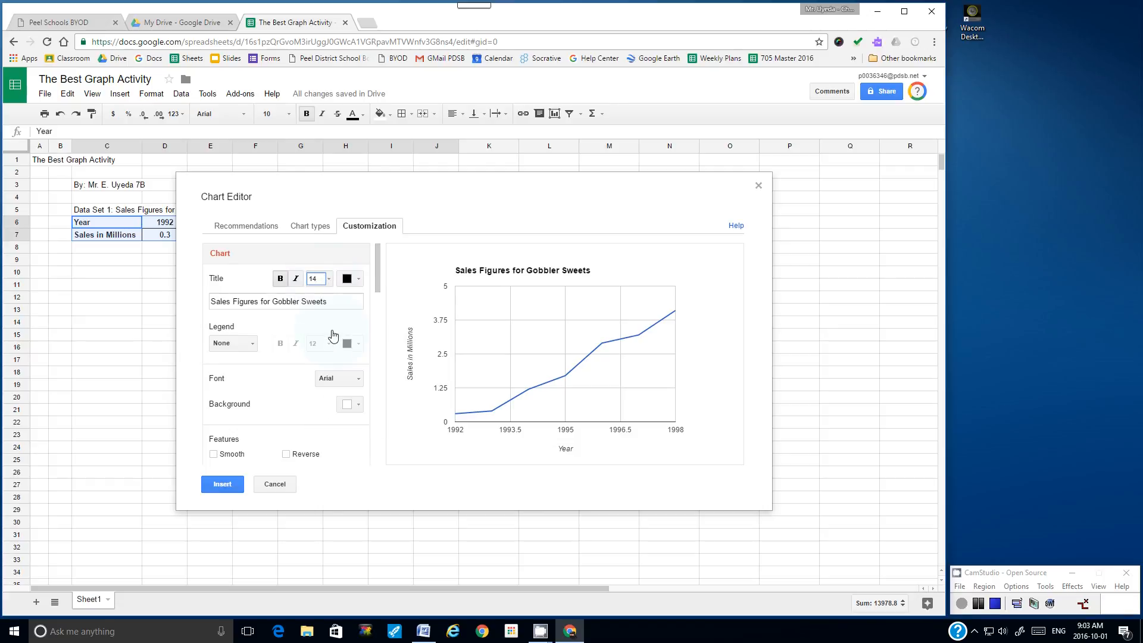
{"action": "left_click", "coordinate": [361, 382]}
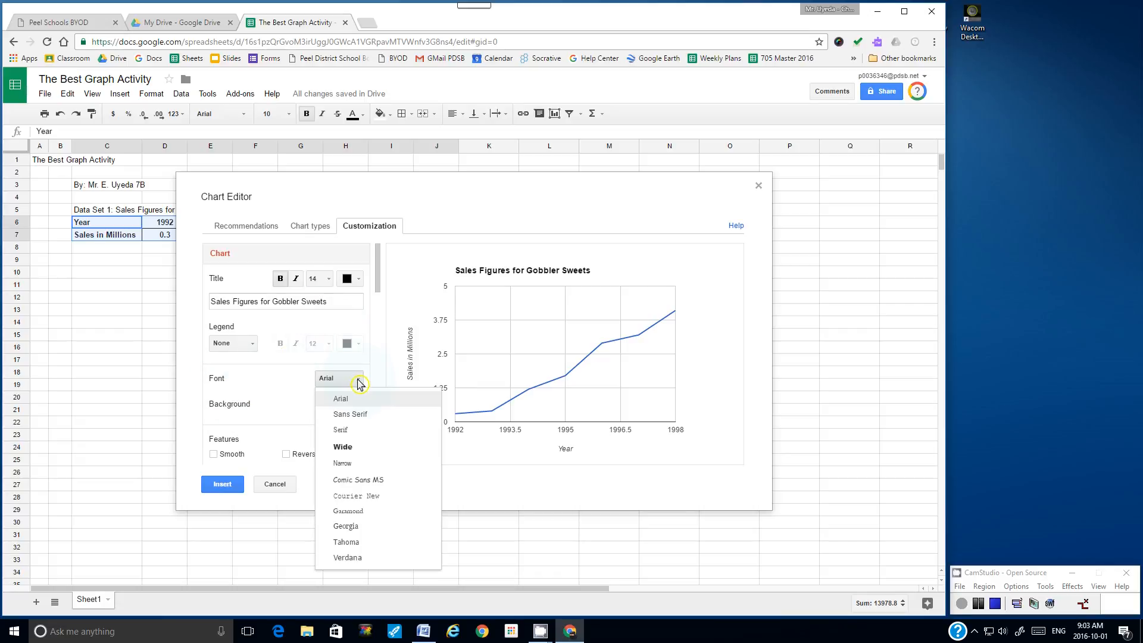
{"action": "left_click", "coordinate": [361, 545]}
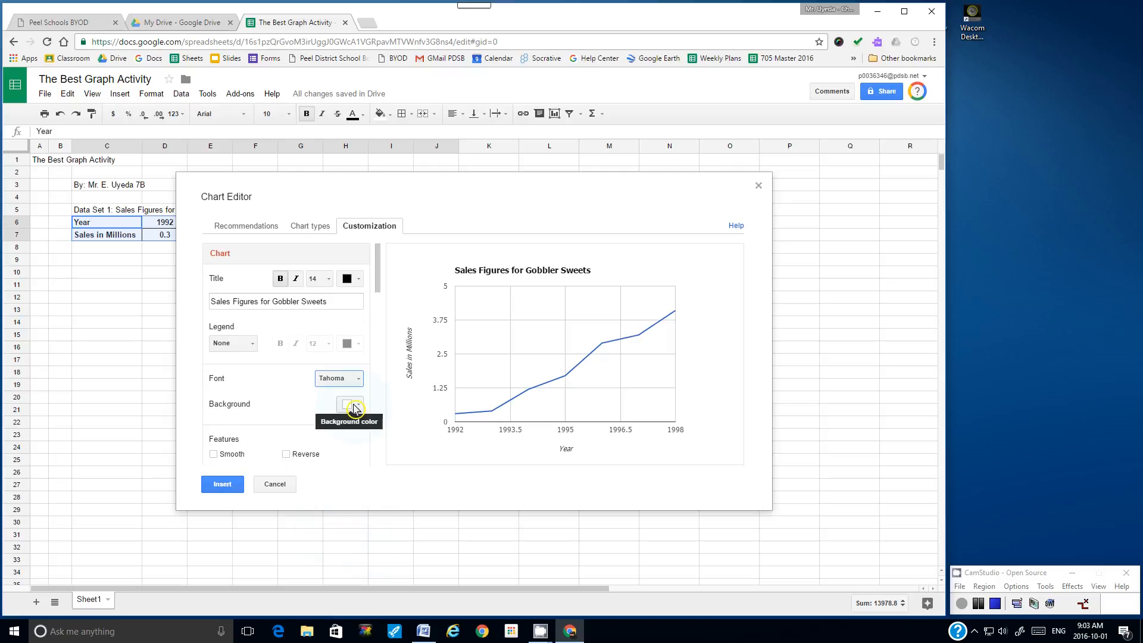
{"action": "left_click_drag", "start_coordinate": [379, 284], "coordinate": [379, 311]}
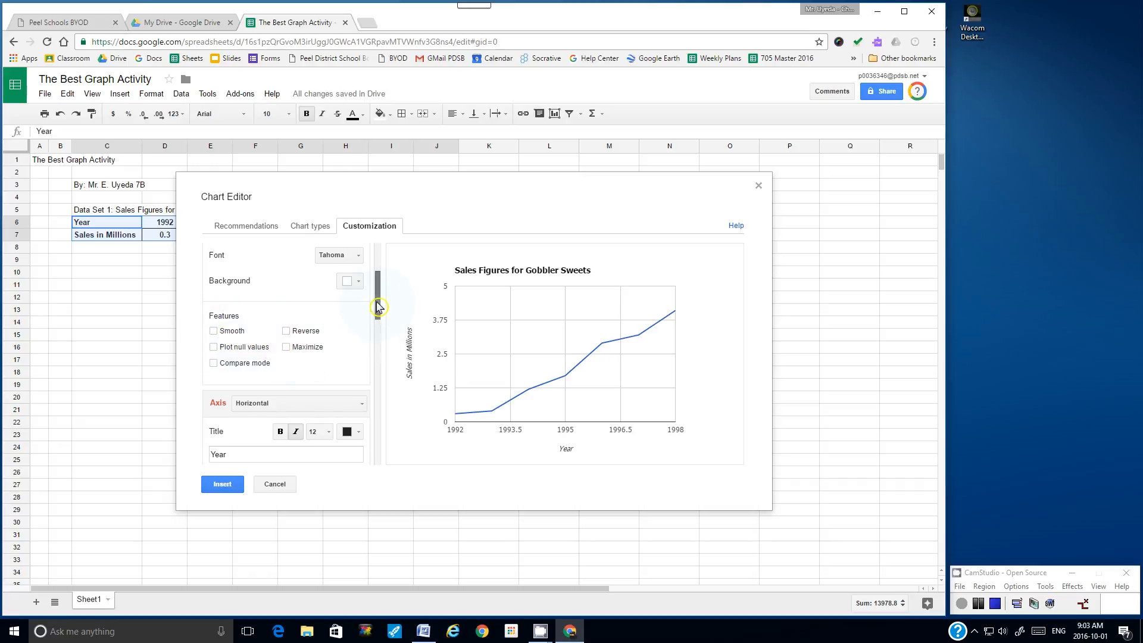
{"action": "left_click_drag", "start_coordinate": [378, 307], "coordinate": [378, 331]}
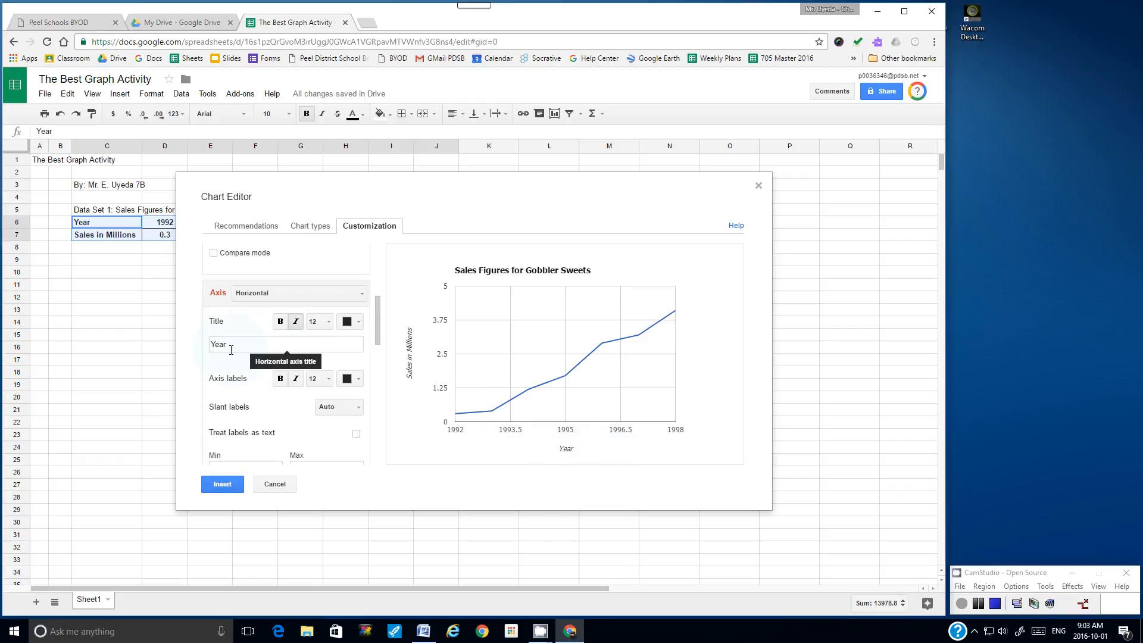
{"action": "left_click", "coordinate": [280, 381]}
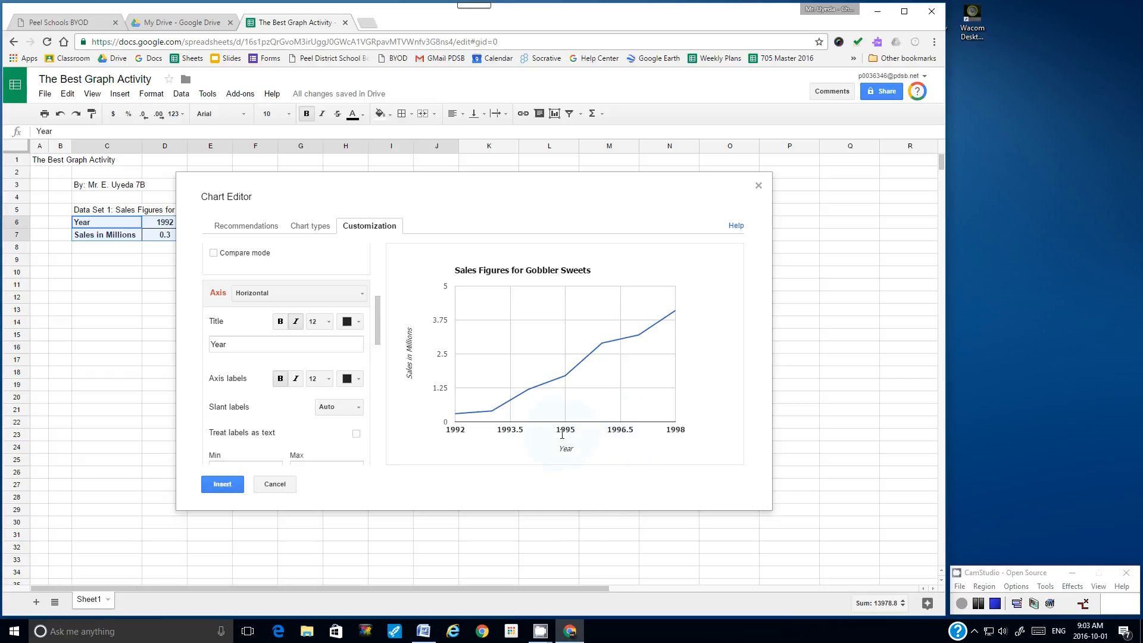
{"action": "left_click", "coordinate": [280, 382]}
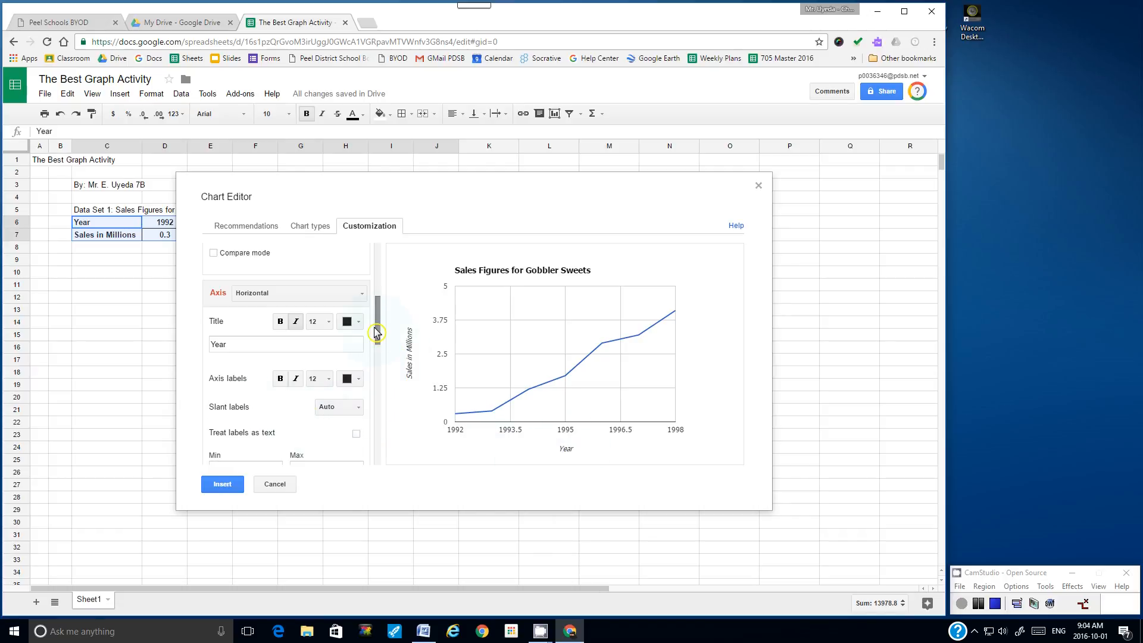
Step: Try major gridline counts of 6, 4 and 7, settling on 6
{"action": "left_click_drag", "start_coordinate": [379, 328], "coordinate": [379, 358]}
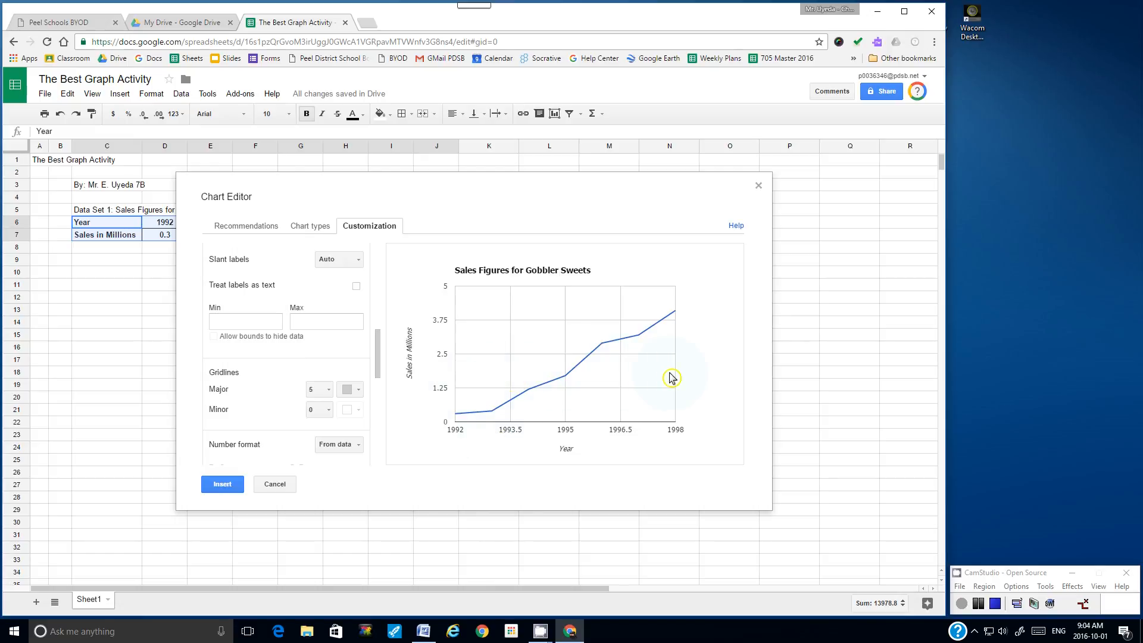
{"action": "left_click", "coordinate": [329, 394]}
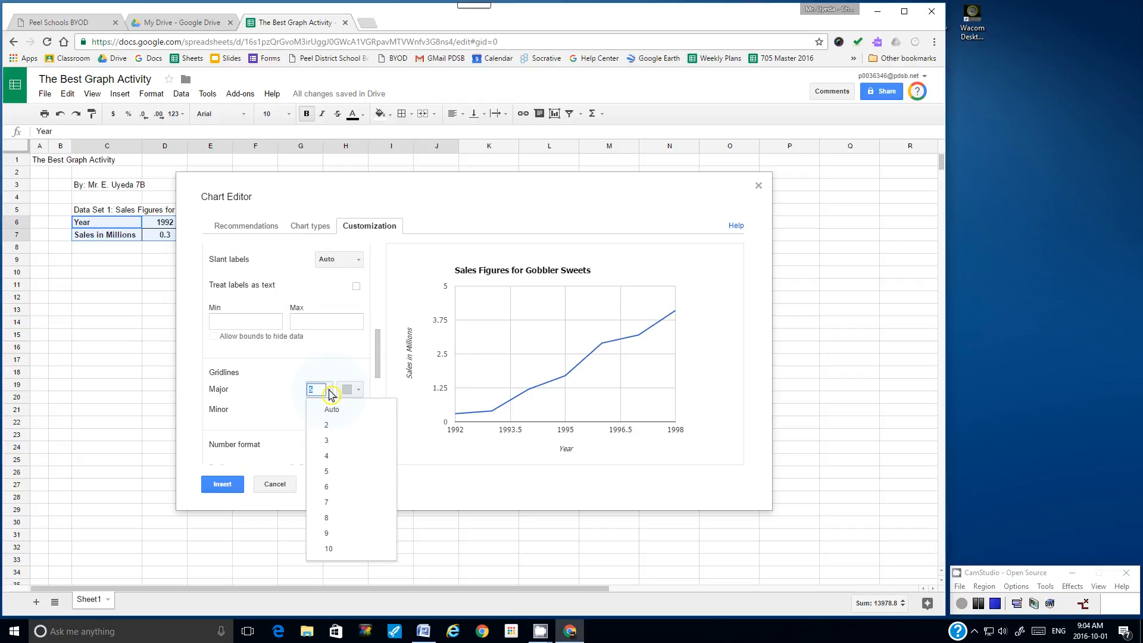
{"action": "left_click", "coordinate": [337, 490]}
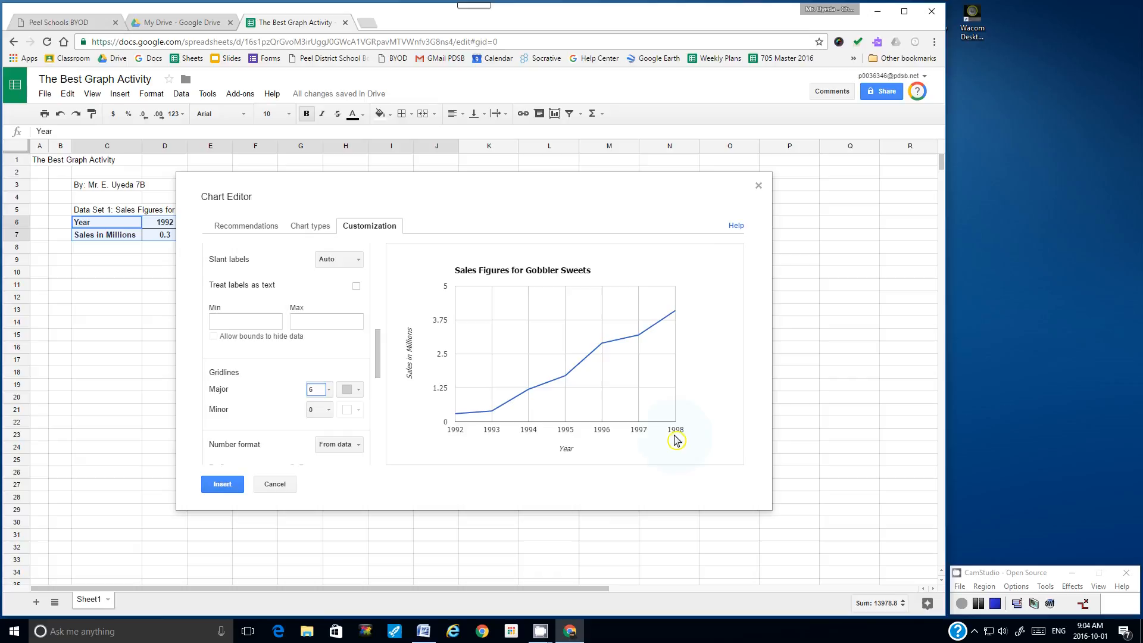
{"action": "left_click", "coordinate": [330, 392]}
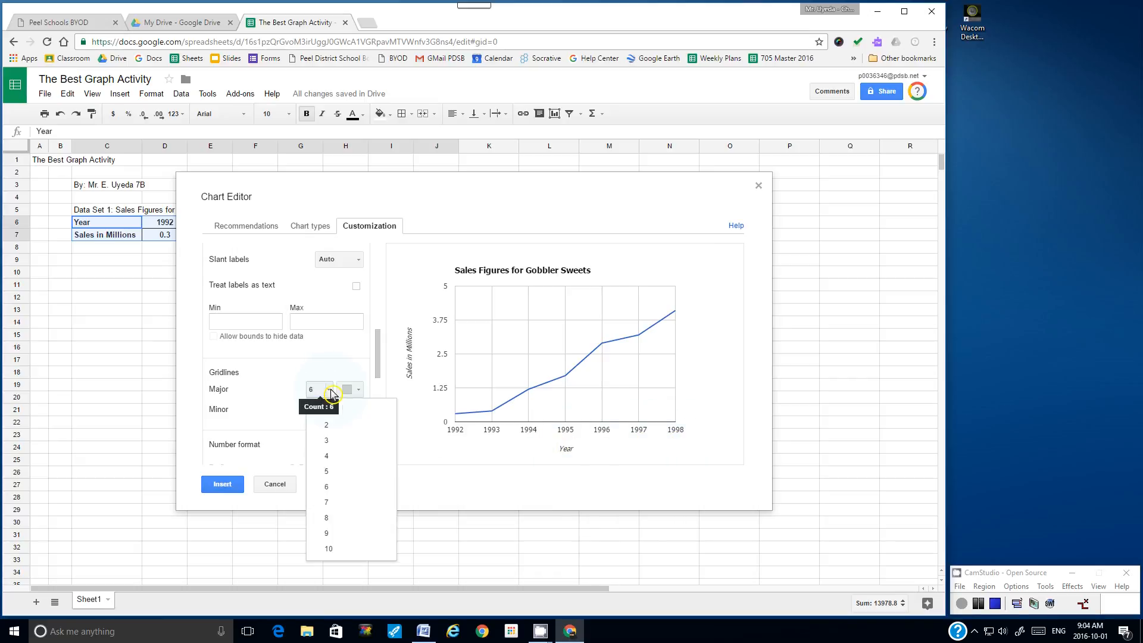
{"action": "left_click", "coordinate": [330, 457]}
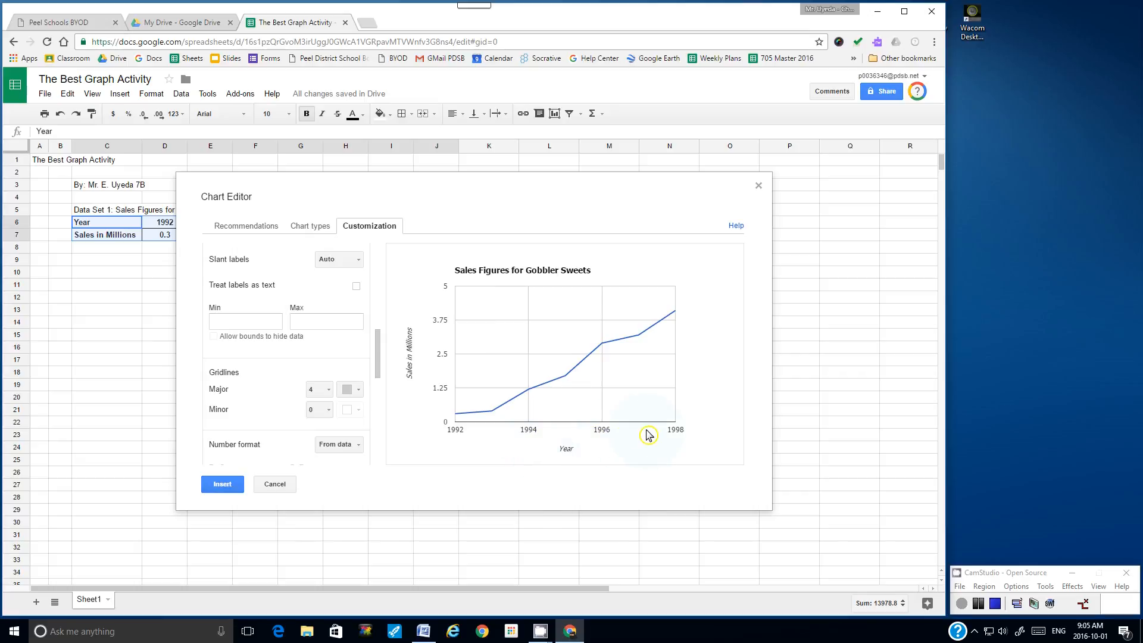
{"action": "left_click", "coordinate": [327, 391]}
{"action": "left_click", "coordinate": [357, 498]}
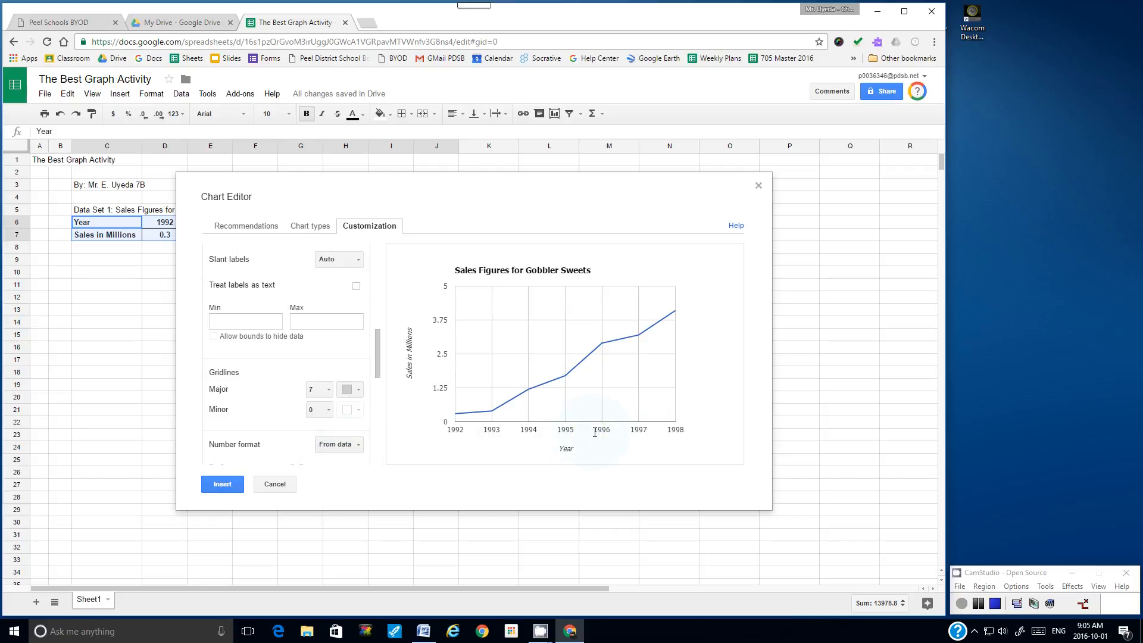
{"action": "left_click", "coordinate": [323, 389]}
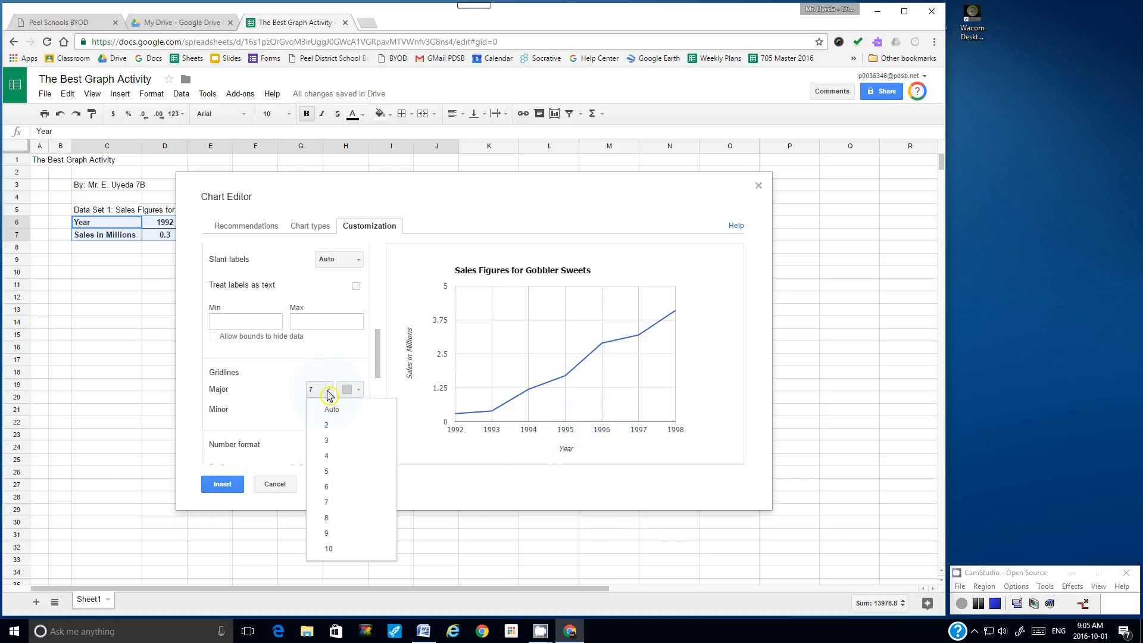
{"action": "left_click", "coordinate": [330, 486]}
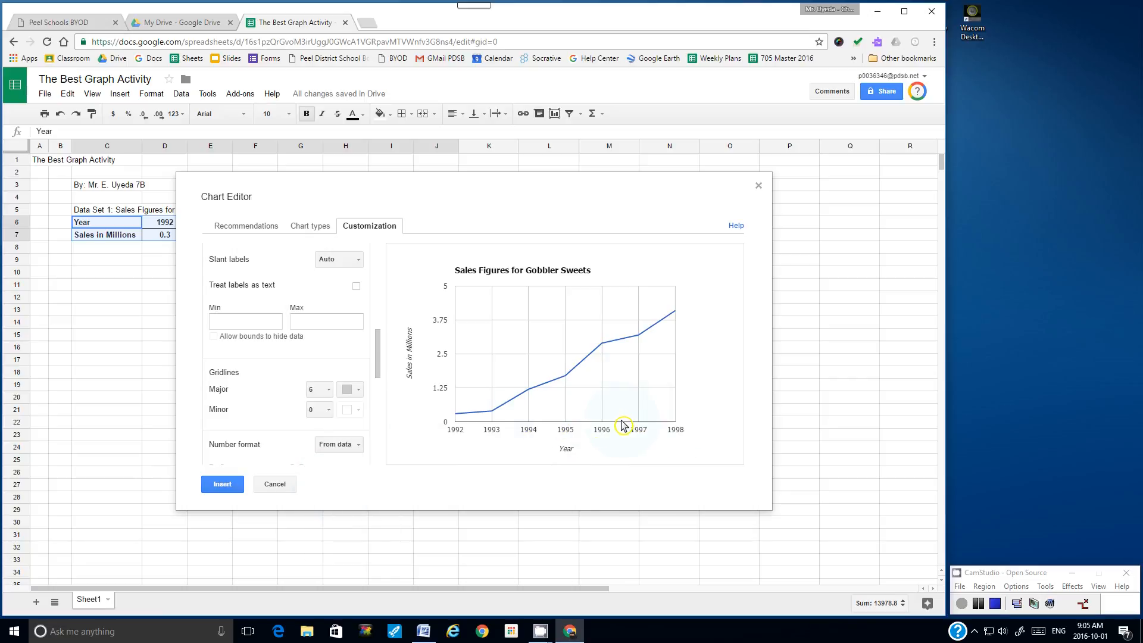
Step: Set minor gridlines to 1, then remove them by setting Minor to 0
{"action": "left_click", "coordinate": [331, 411]}
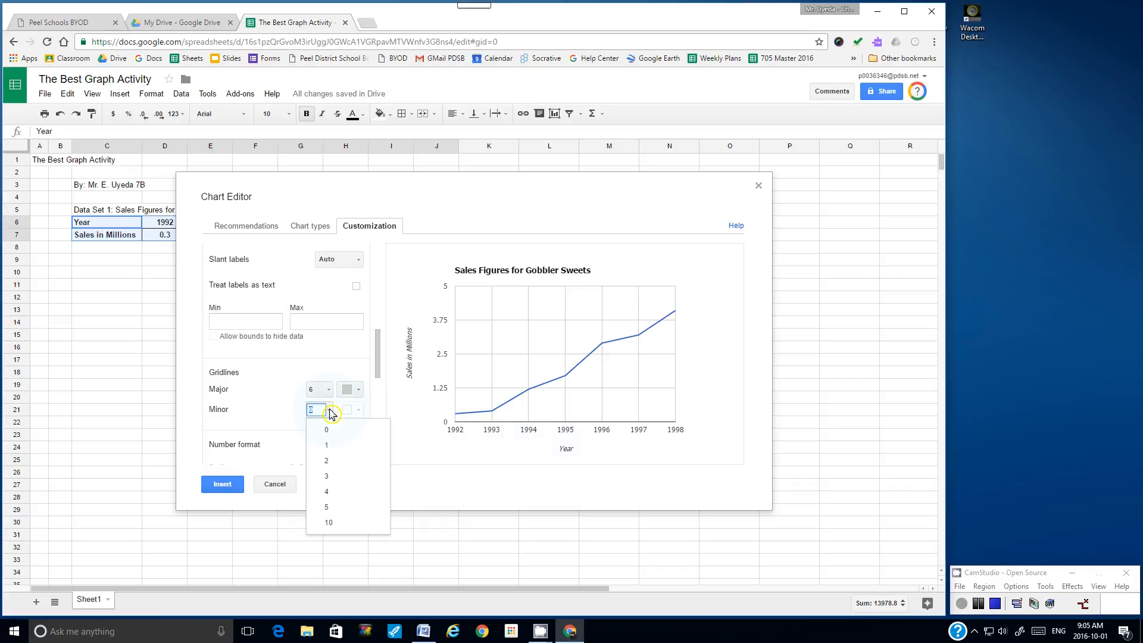
{"action": "left_click", "coordinate": [332, 447]}
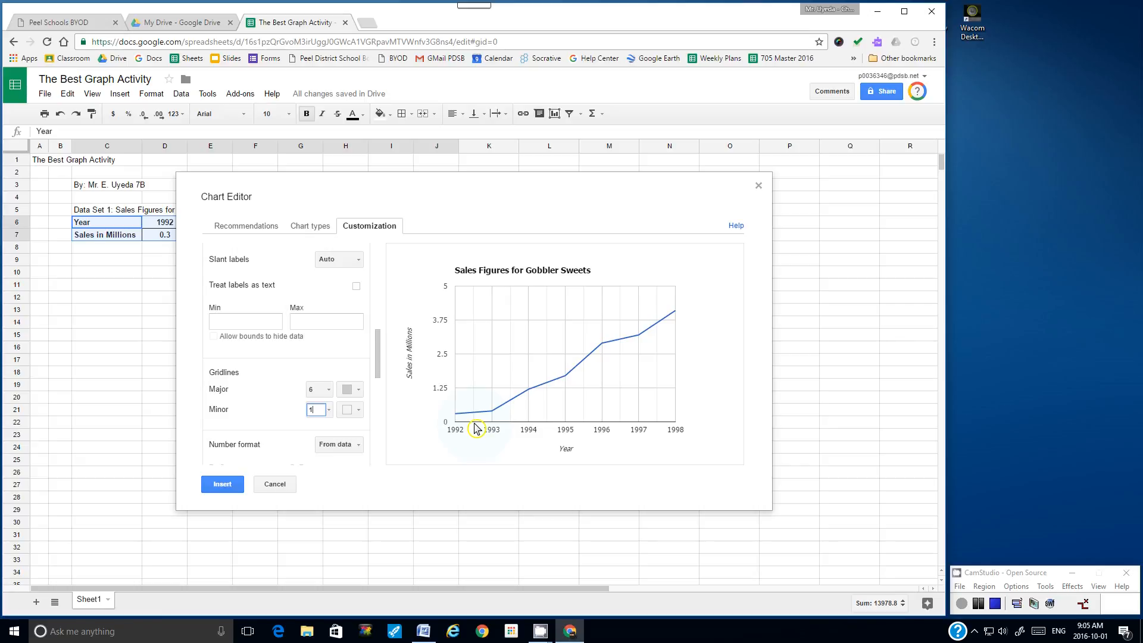
{"action": "left_click", "coordinate": [329, 410]}
{"action": "left_click", "coordinate": [327, 430]}
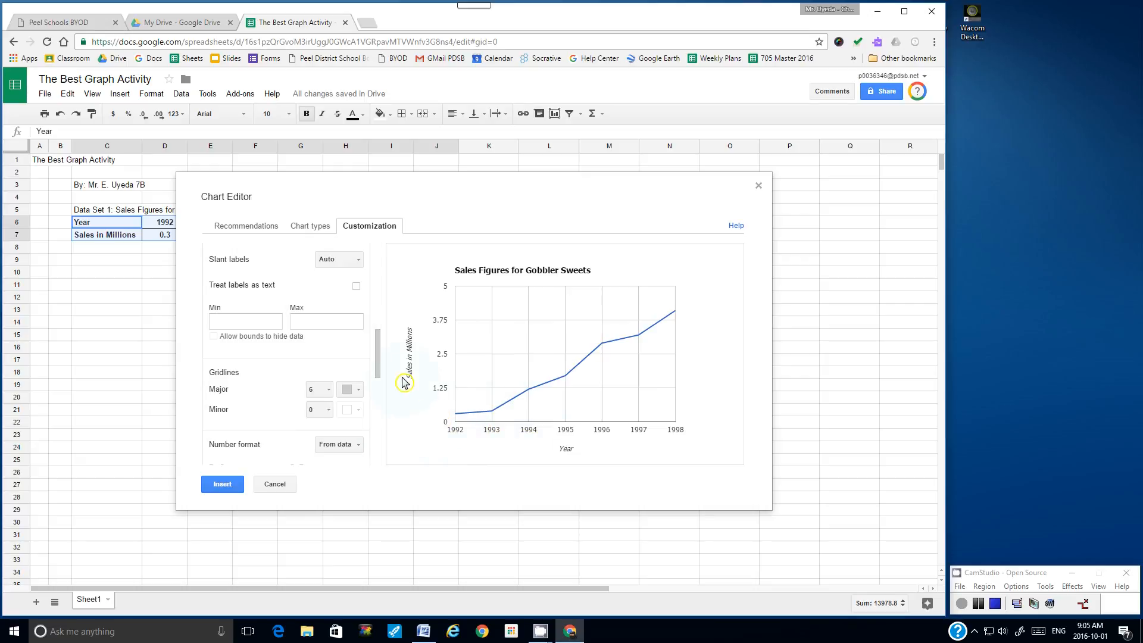
{"action": "left_click_drag", "start_coordinate": [379, 360], "coordinate": [374, 423]}
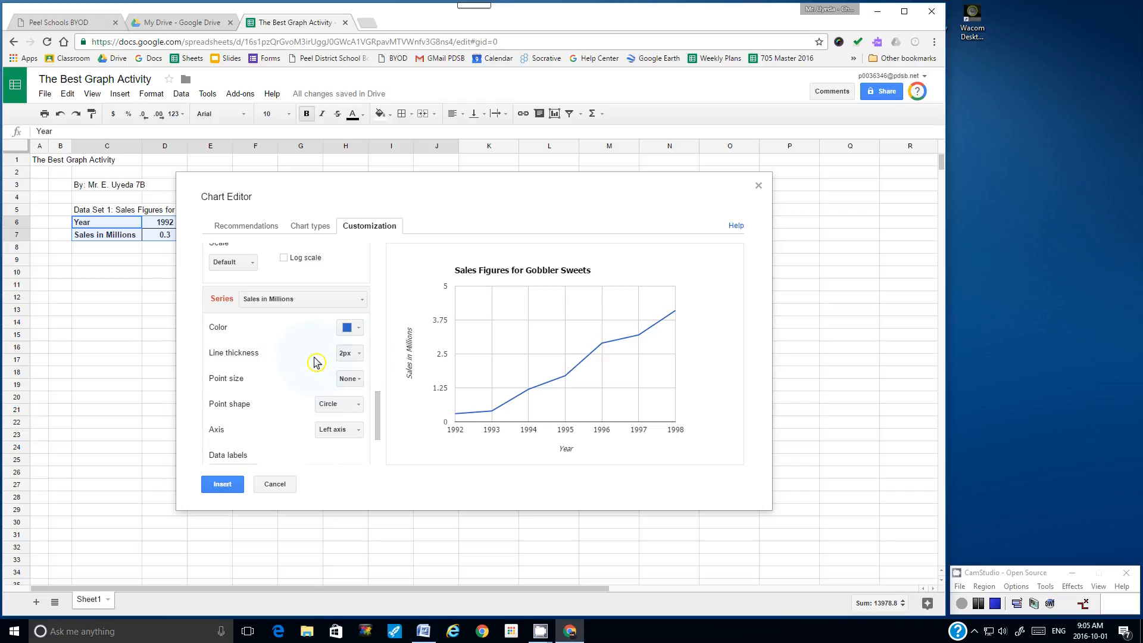
Step: Set the sales line thickness to 4px, after trying 8px
{"action": "left_click", "coordinate": [360, 356]}
{"action": "left_click", "coordinate": [365, 405]}
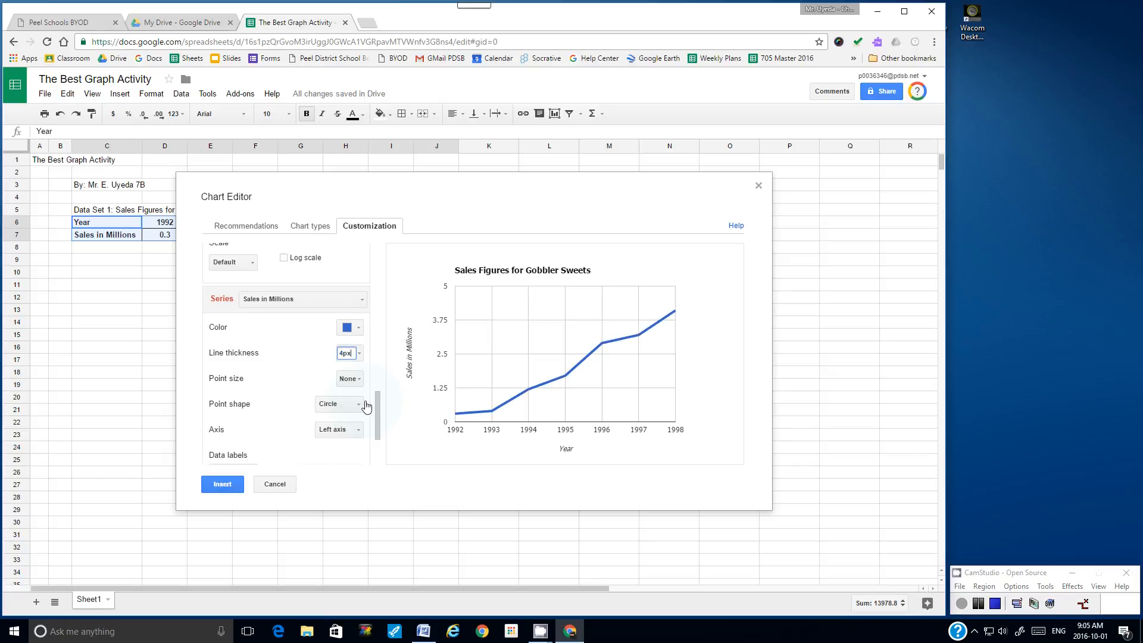
{"action": "left_click", "coordinate": [357, 355]}
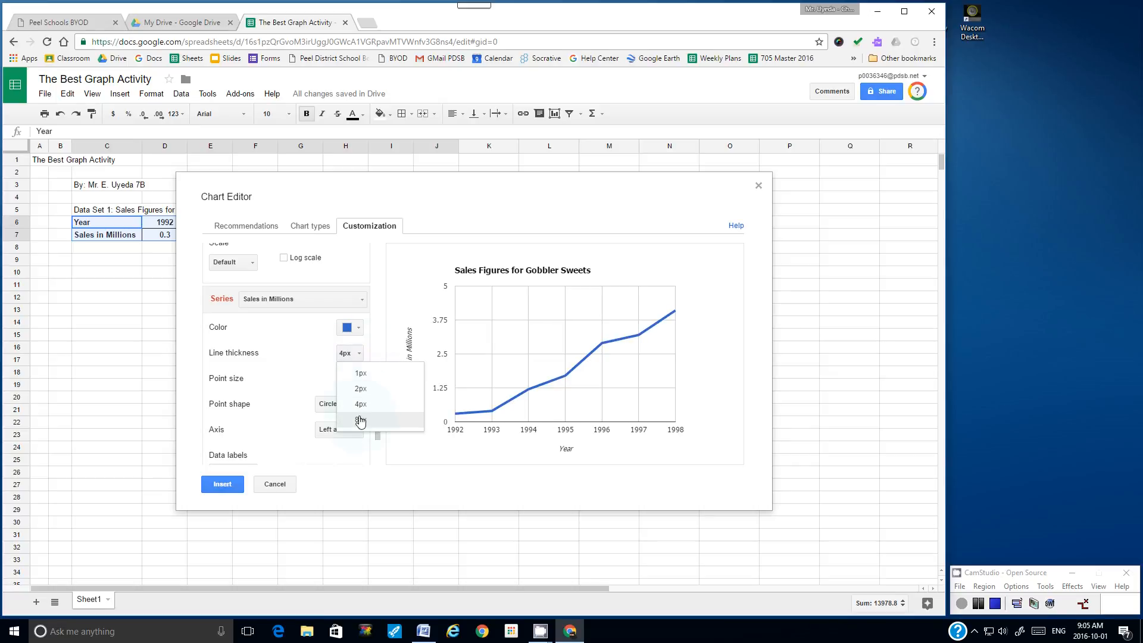
{"action": "left_click", "coordinate": [361, 419]}
{"action": "left_click", "coordinate": [357, 355]}
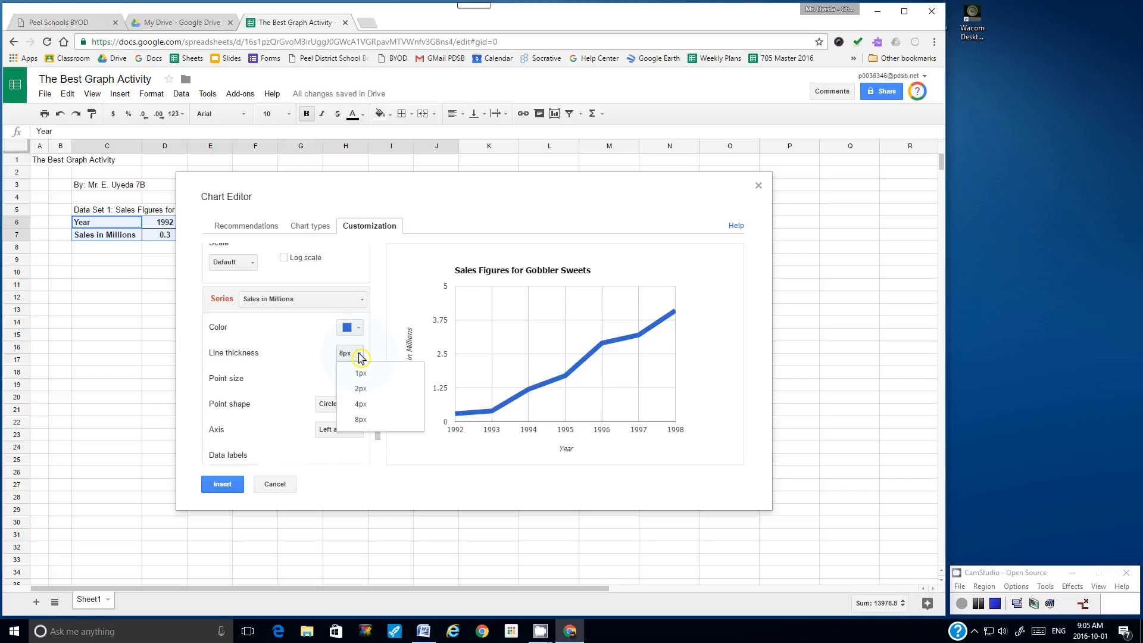
{"action": "left_click", "coordinate": [361, 406]}
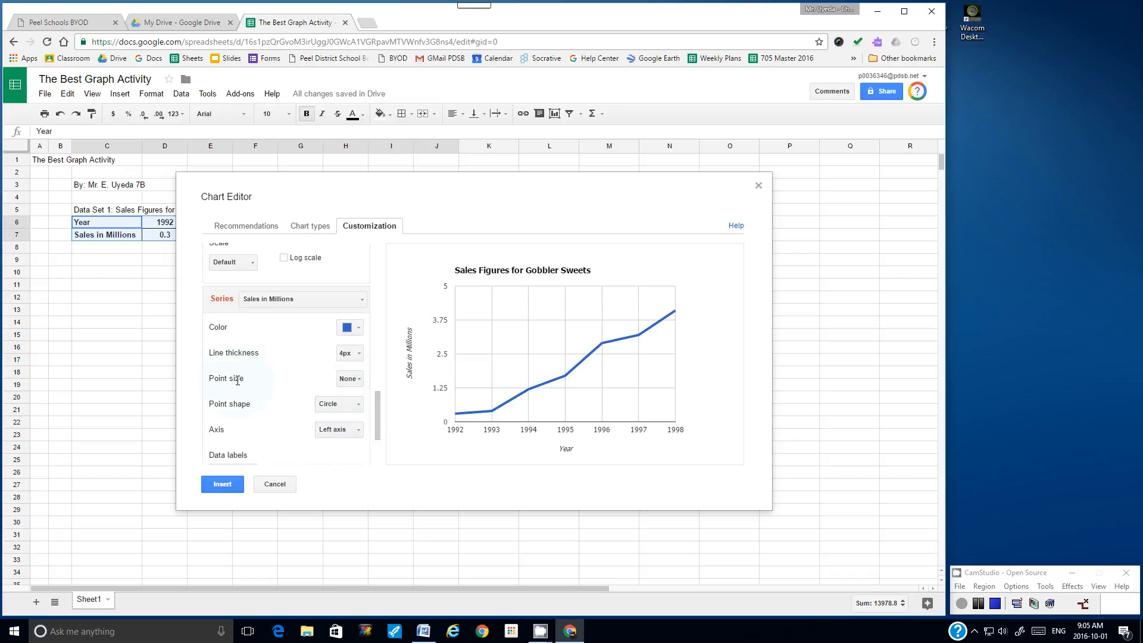
Step: Set the data point size to 7px, after trying 2px, 14px and none
{"action": "left_click", "coordinate": [361, 380]}
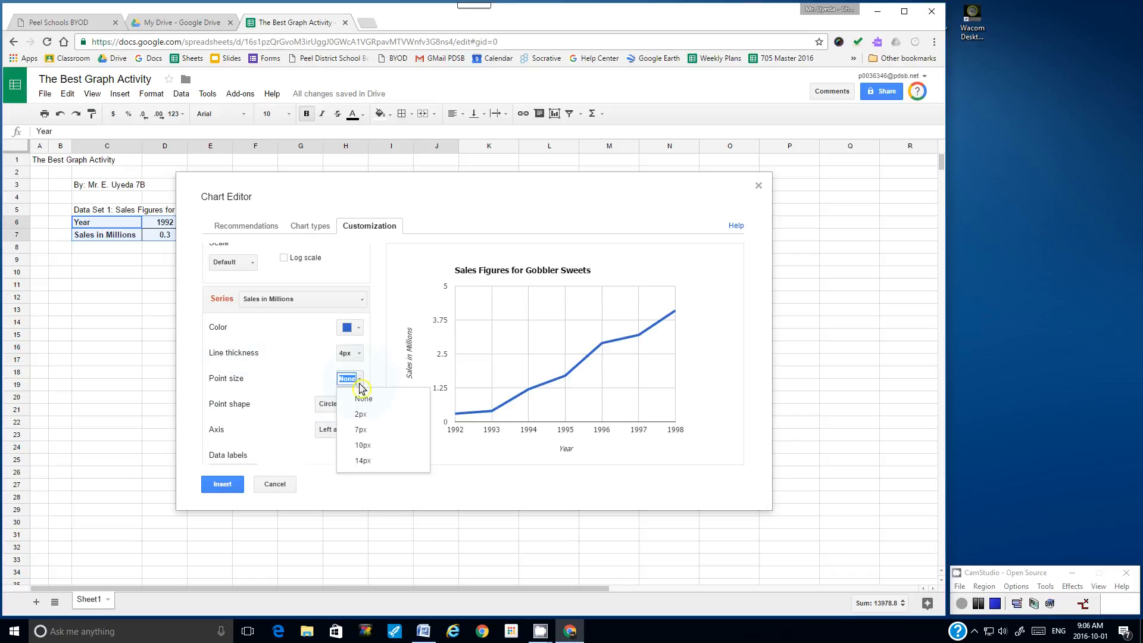
{"action": "left_click", "coordinate": [363, 416]}
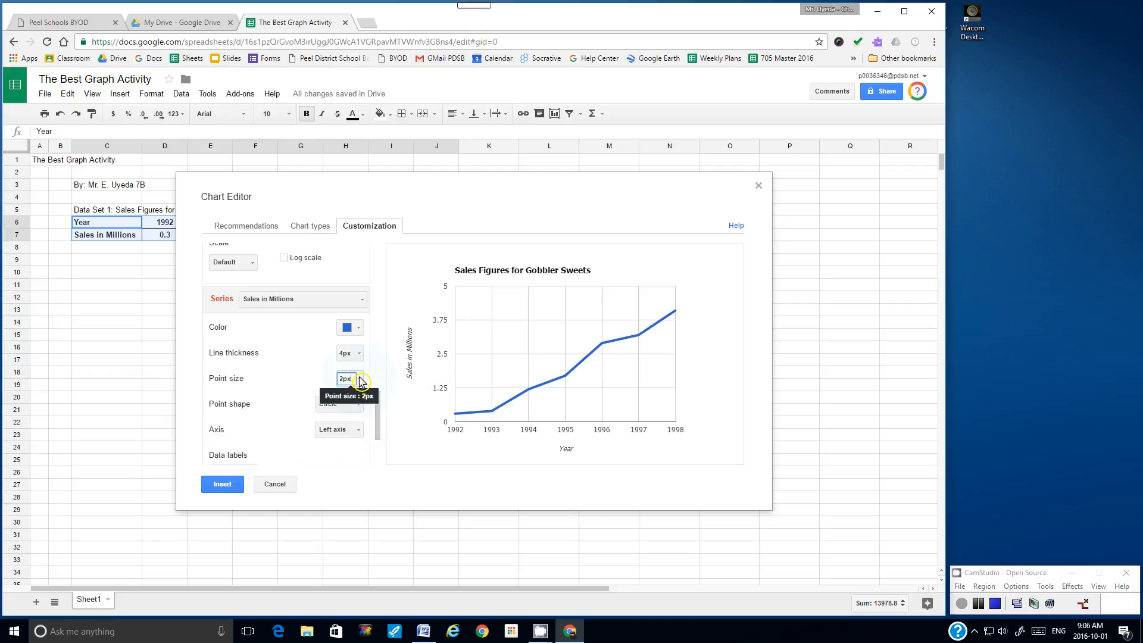
{"action": "left_click", "coordinate": [363, 380]}
{"action": "left_click", "coordinate": [367, 433]}
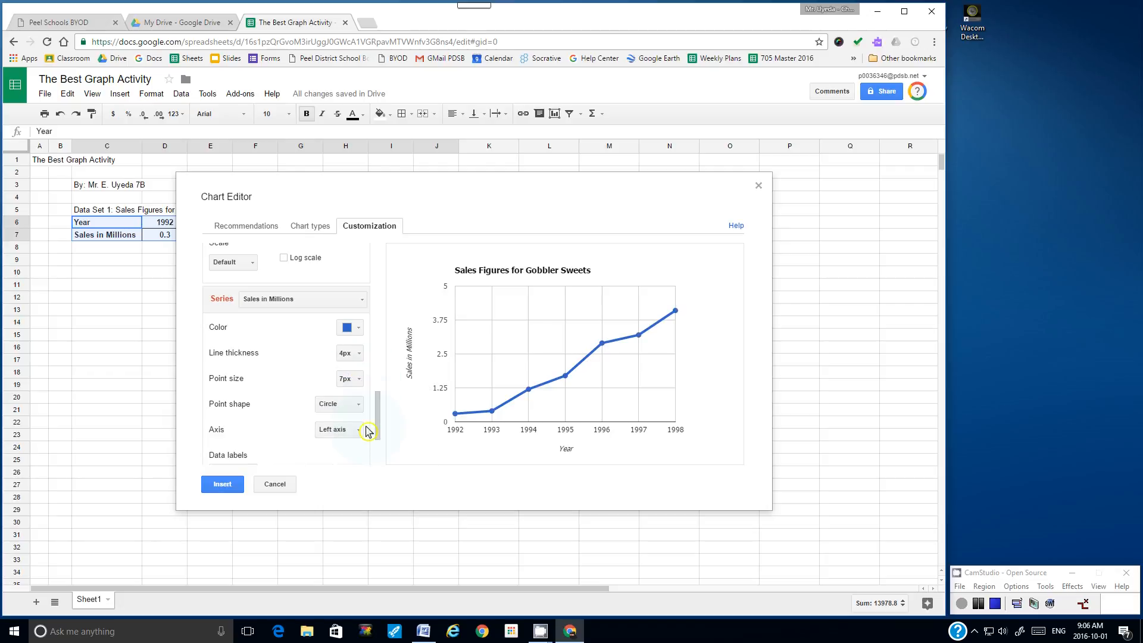
{"action": "left_click", "coordinate": [361, 381]}
{"action": "left_click", "coordinate": [363, 466]}
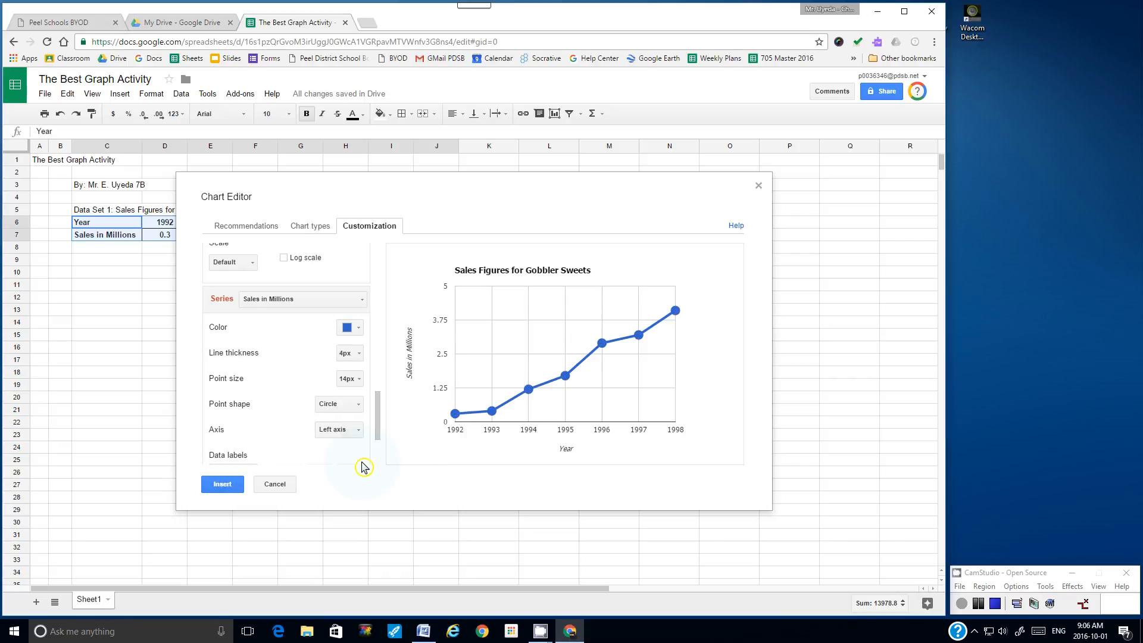
{"action": "left_click", "coordinate": [358, 379]}
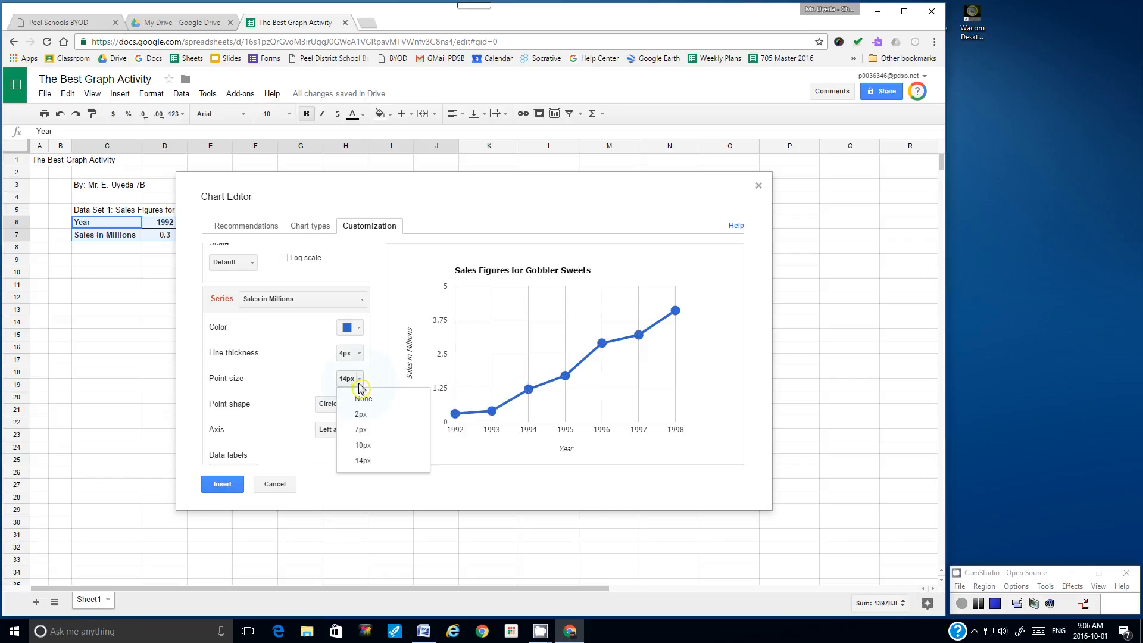
{"action": "left_click", "coordinate": [367, 431]}
{"action": "left_click", "coordinate": [361, 382]}
{"action": "left_click", "coordinate": [364, 398]}
{"action": "left_click", "coordinate": [362, 381]}
{"action": "left_click", "coordinate": [364, 431]}
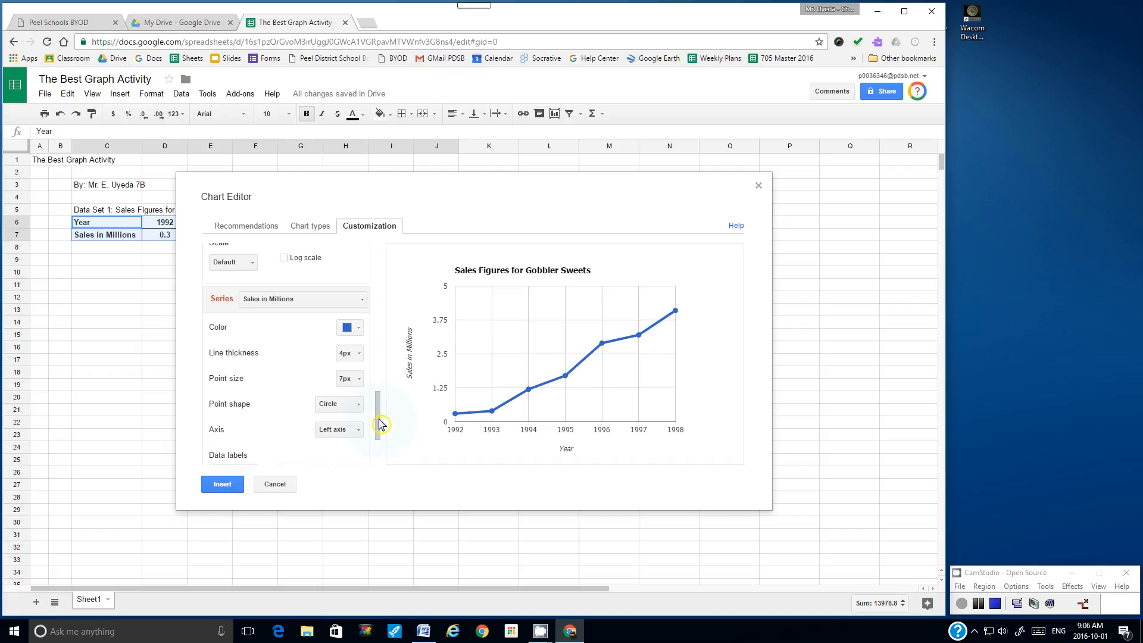
{"action": "scroll", "coordinate": [378, 428], "scroll_direction": "down", "scroll_amount": 2}
{"action": "left_click_drag", "start_coordinate": [381, 430], "coordinate": [400, 321]}
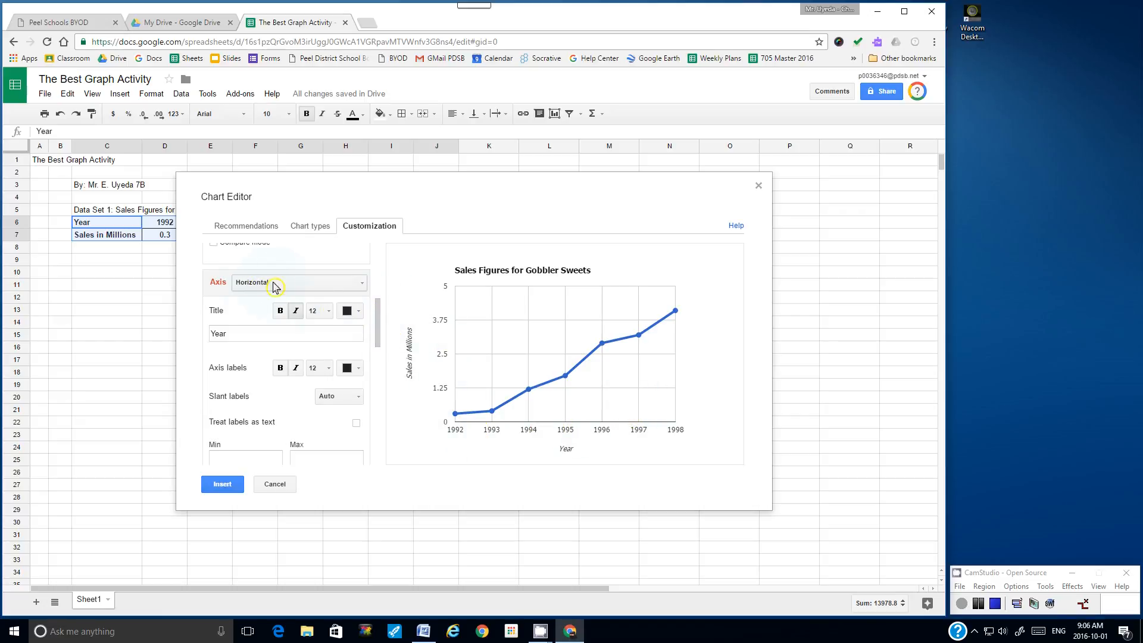
Step: Switch to the Left vertical axis and set 6 major gridlines, after trying 9
{"action": "left_click", "coordinate": [363, 286]}
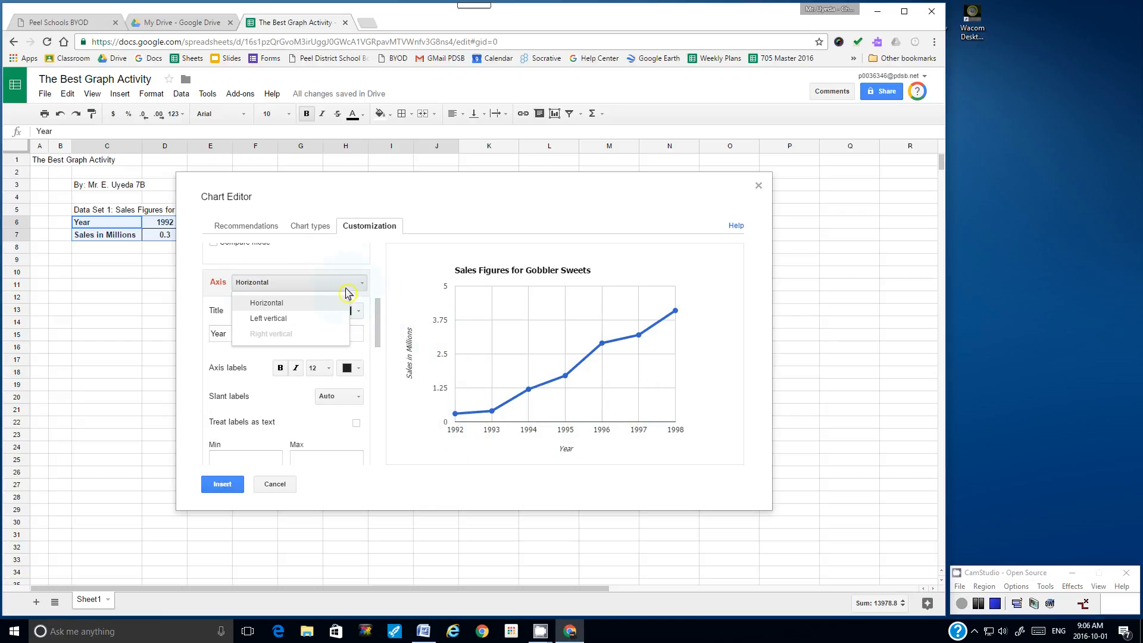
{"action": "left_click", "coordinate": [290, 321]}
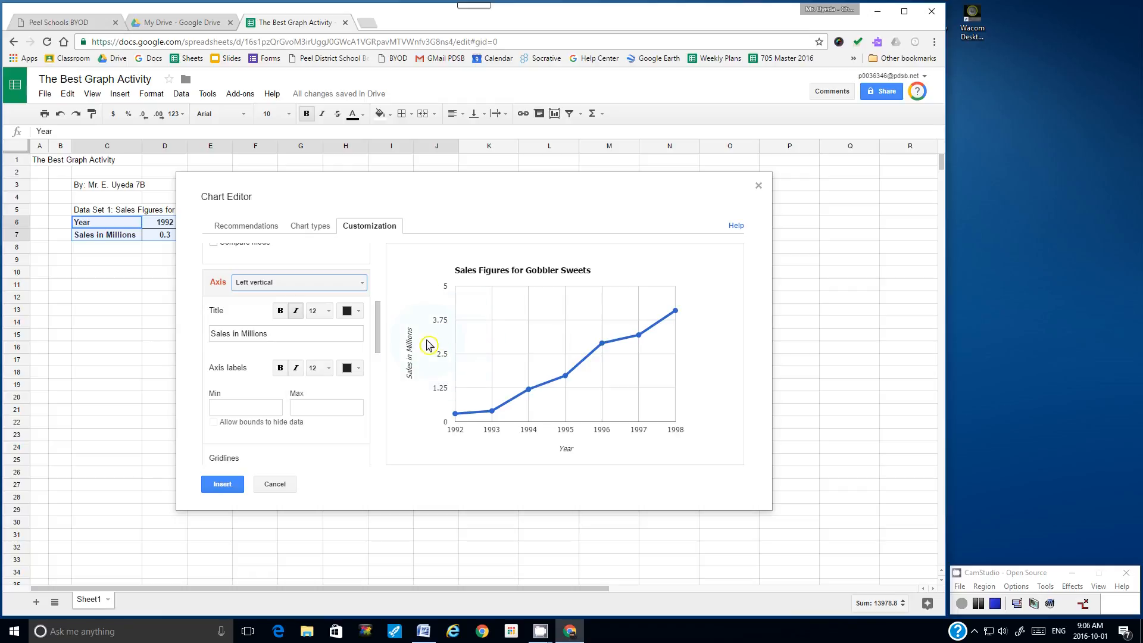
{"action": "left_click_drag", "start_coordinate": [380, 325], "coordinate": [348, 356]}
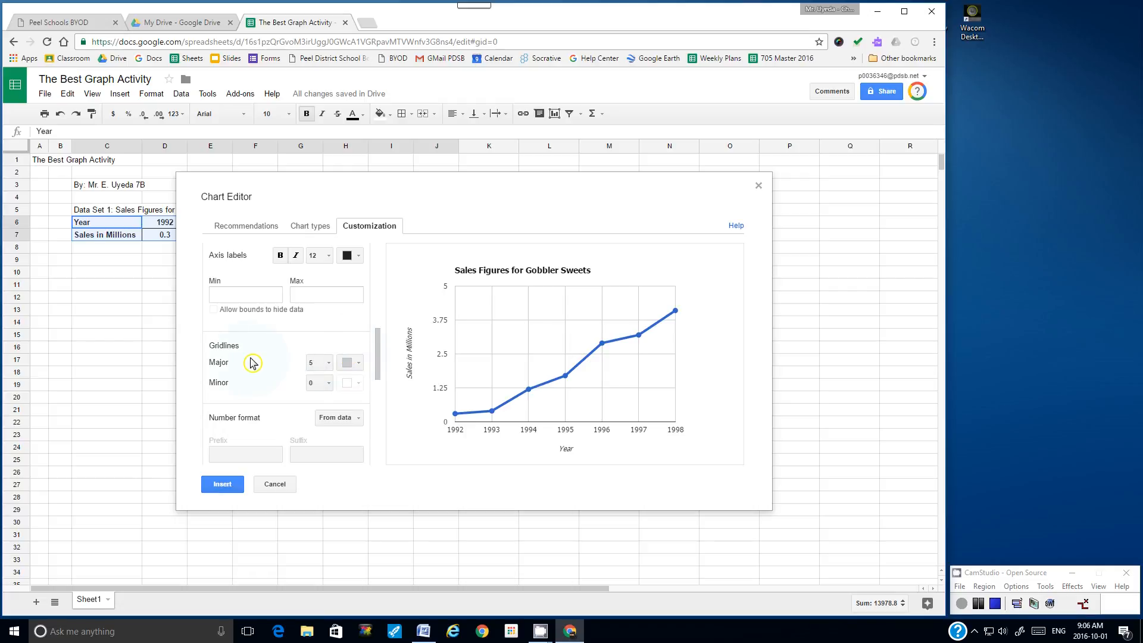
{"action": "left_click", "coordinate": [331, 365]}
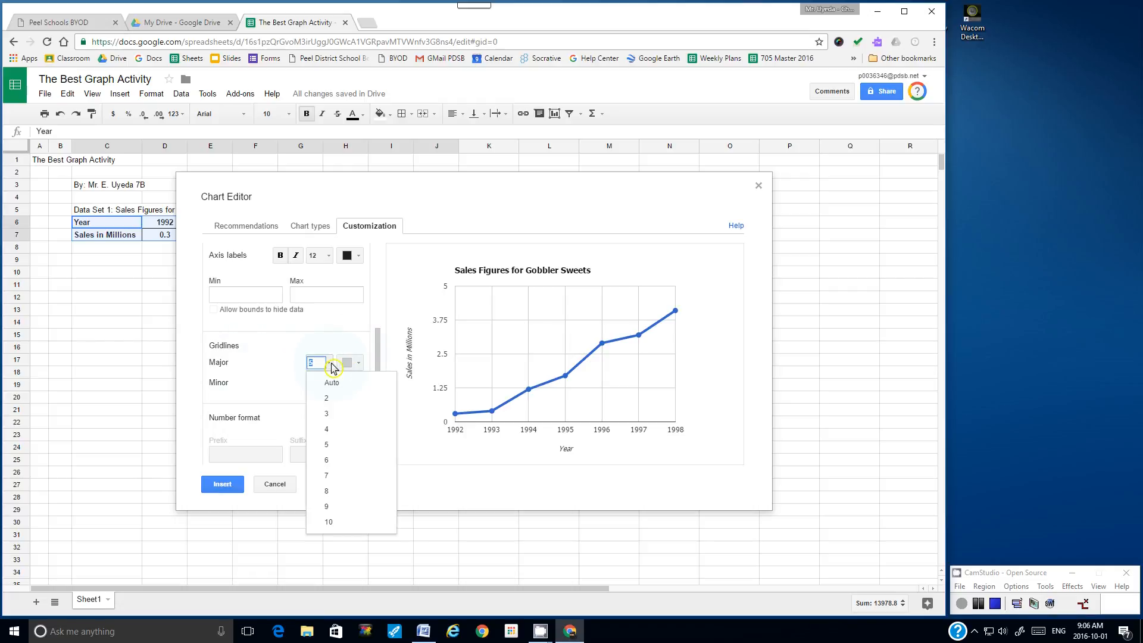
{"action": "left_click", "coordinate": [333, 460]}
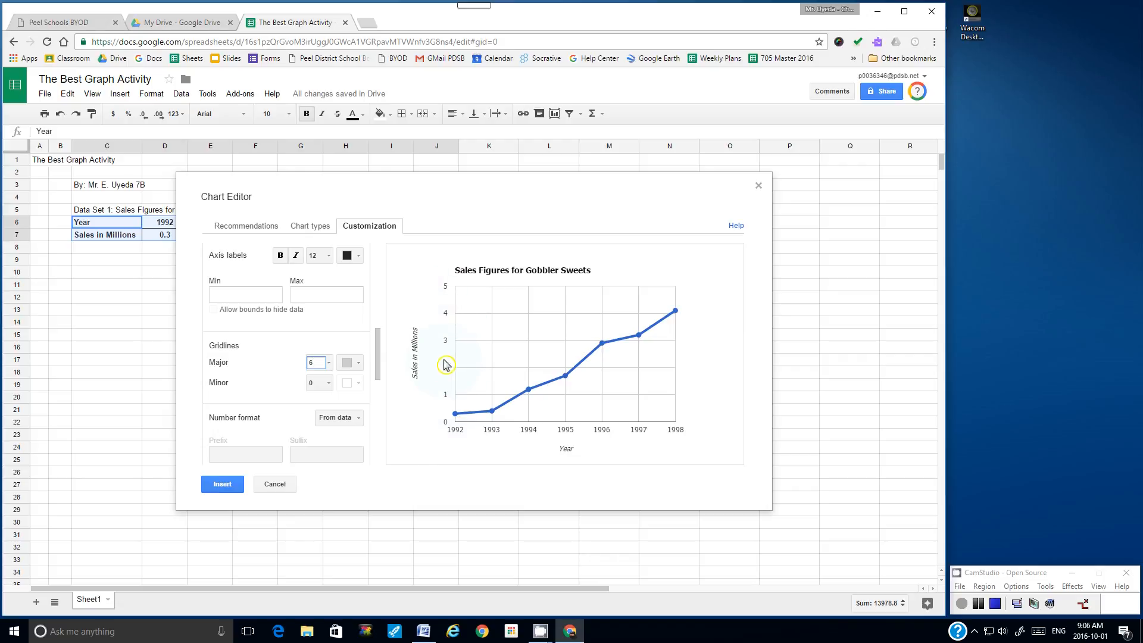
{"action": "left_click", "coordinate": [331, 367]}
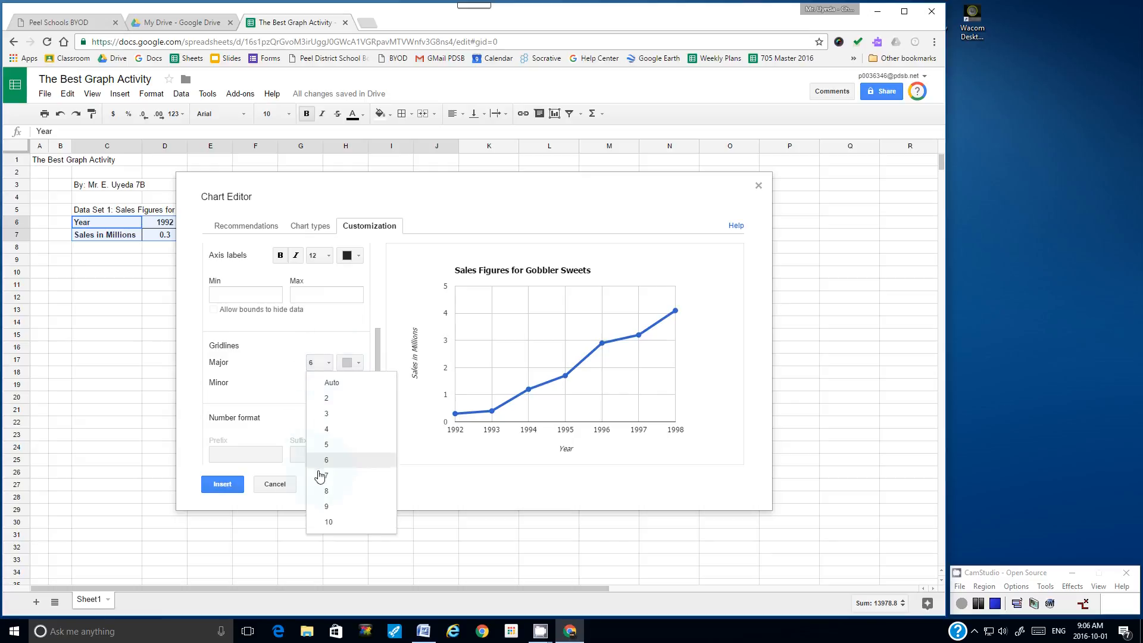
{"action": "left_click", "coordinate": [323, 508]}
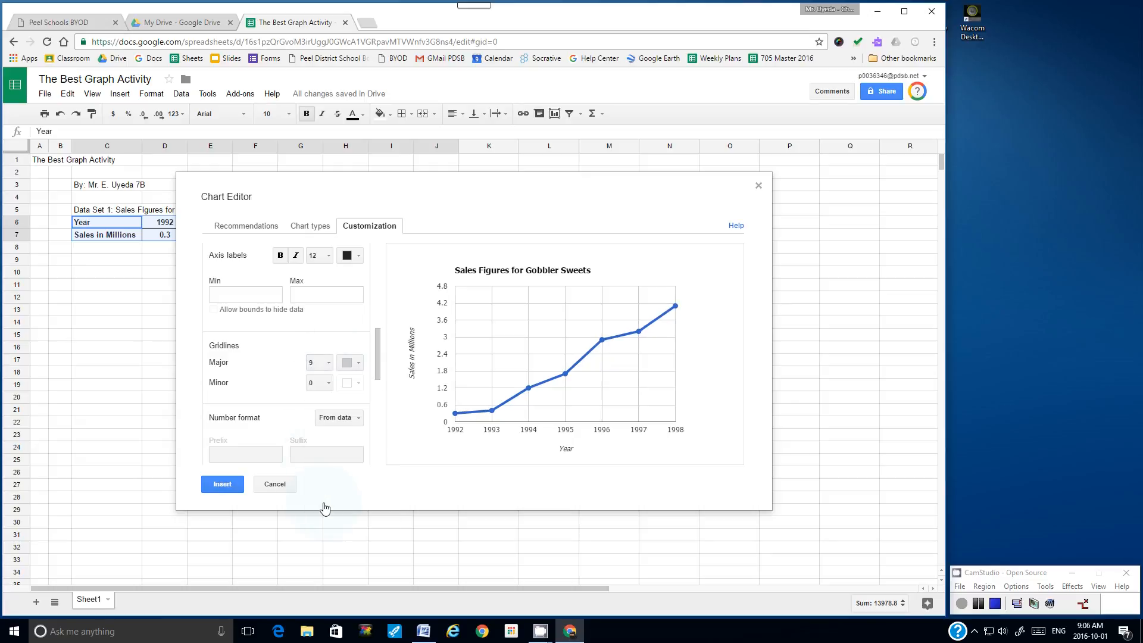
{"action": "left_click", "coordinate": [326, 363]}
{"action": "left_click", "coordinate": [329, 463]}
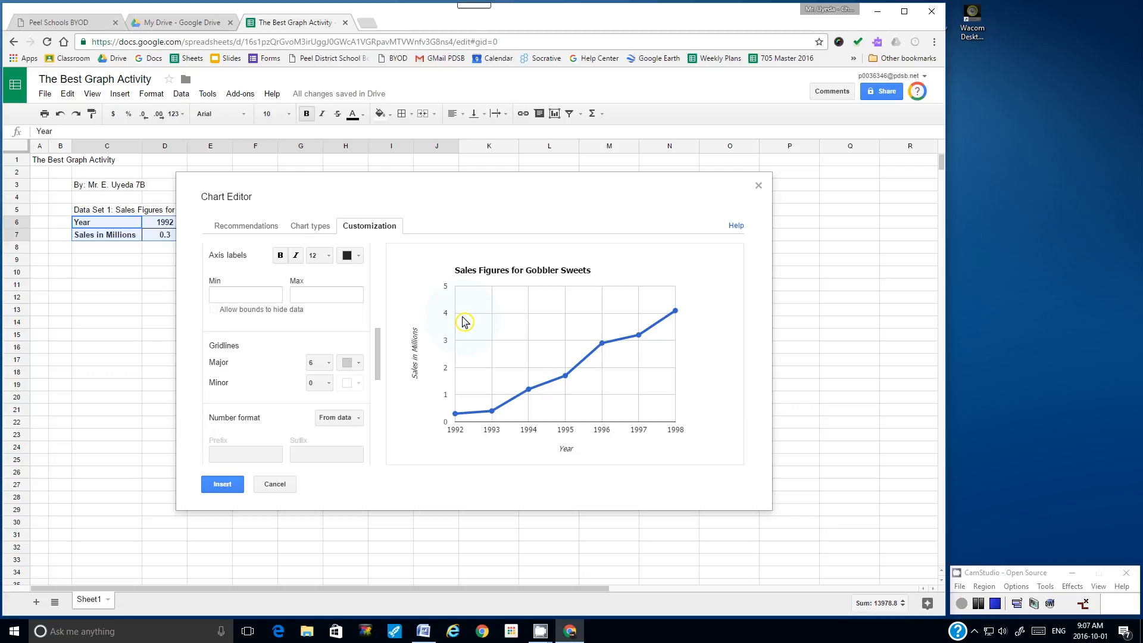
Step: Set the vertical axis minor gridlines to 4, after trying 2 and 5
{"action": "left_click_drag", "start_coordinate": [378, 344], "coordinate": [378, 346]}
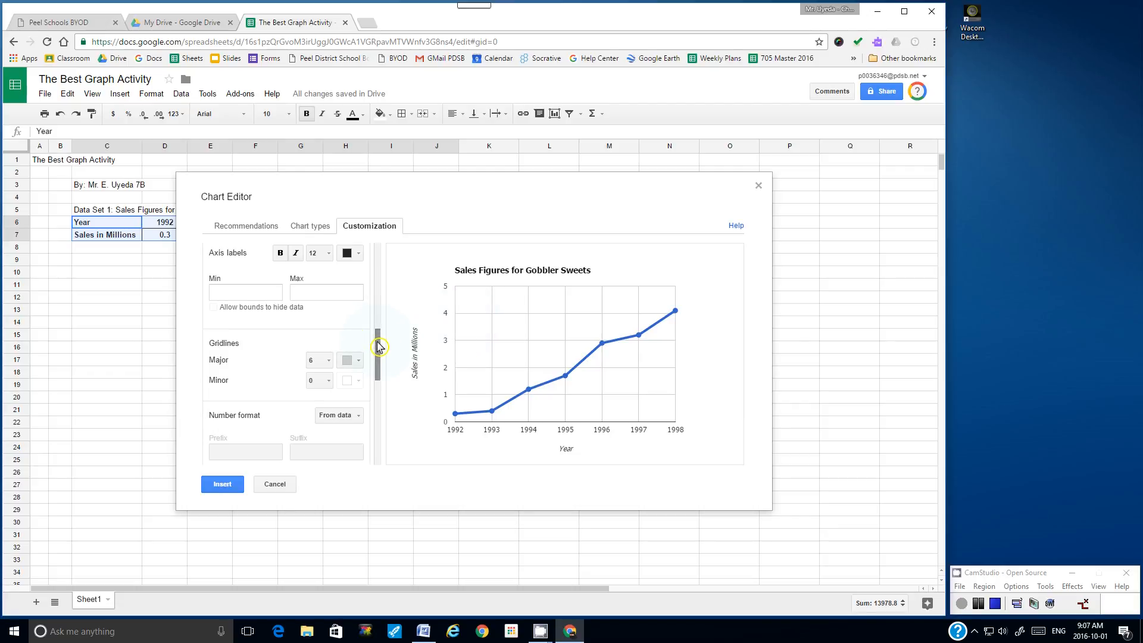
{"action": "left_click", "coordinate": [330, 382]}
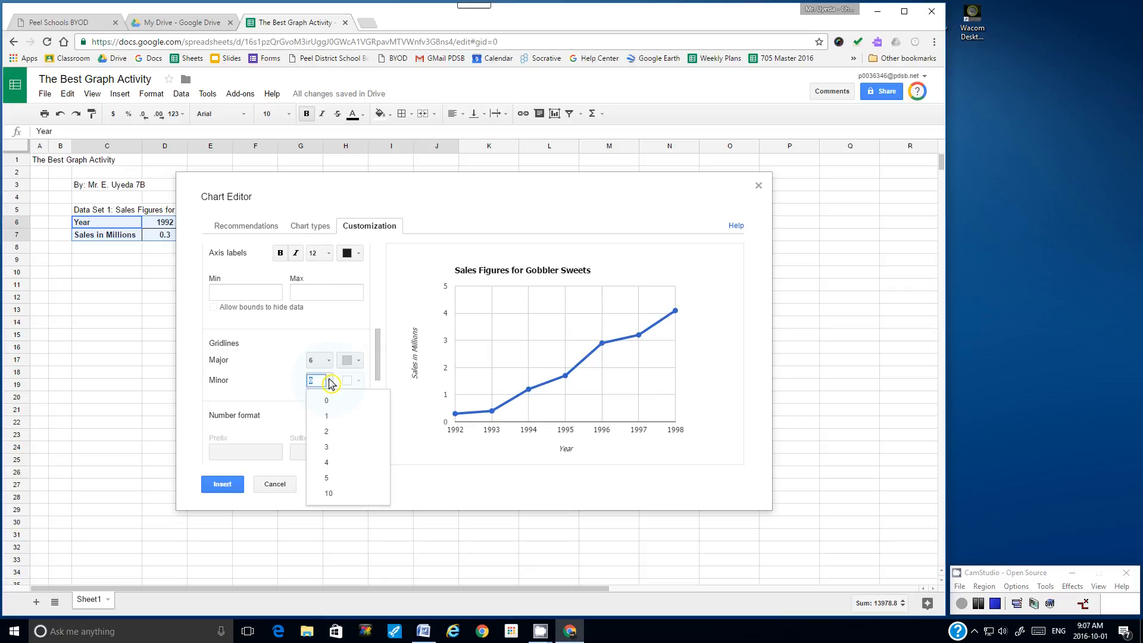
{"action": "left_click", "coordinate": [329, 436]}
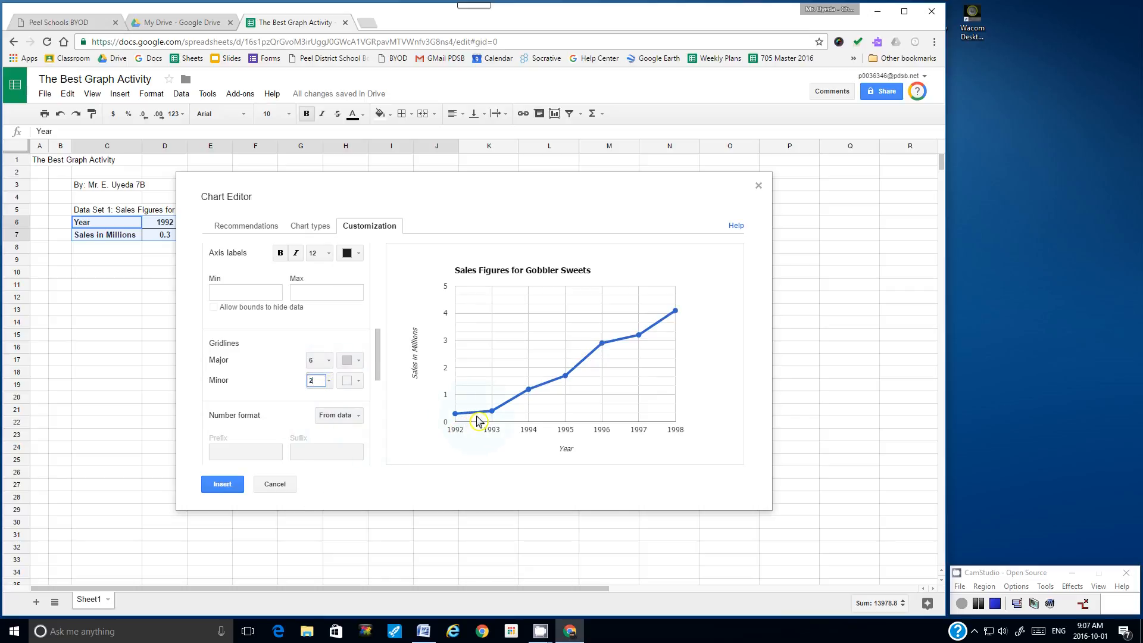
{"action": "left_click", "coordinate": [329, 381]}
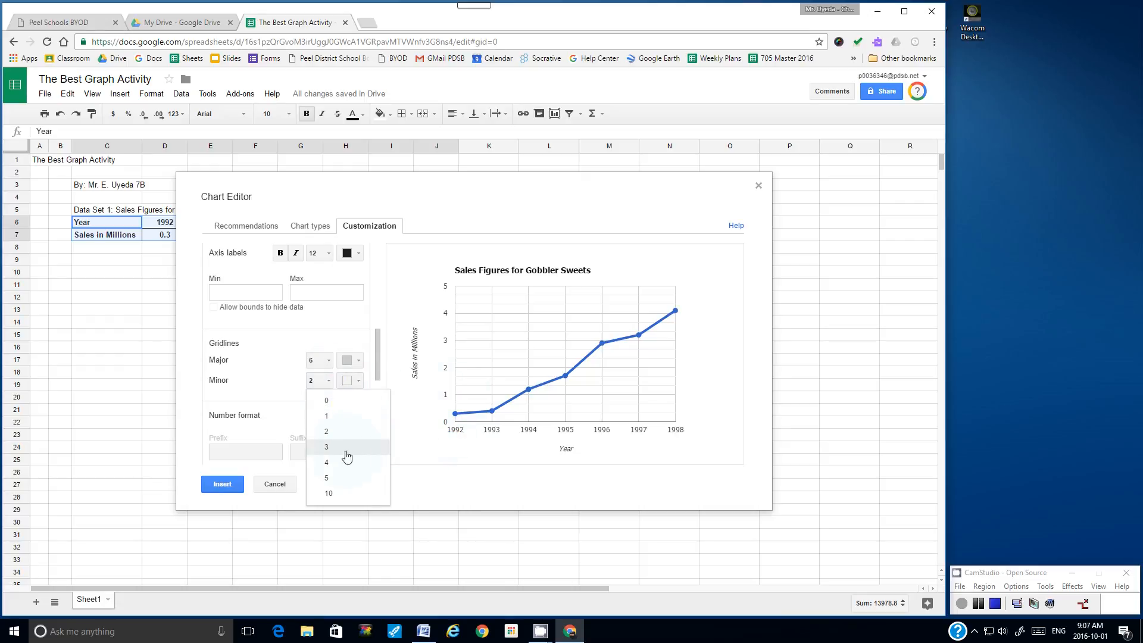
{"action": "left_click", "coordinate": [340, 478]}
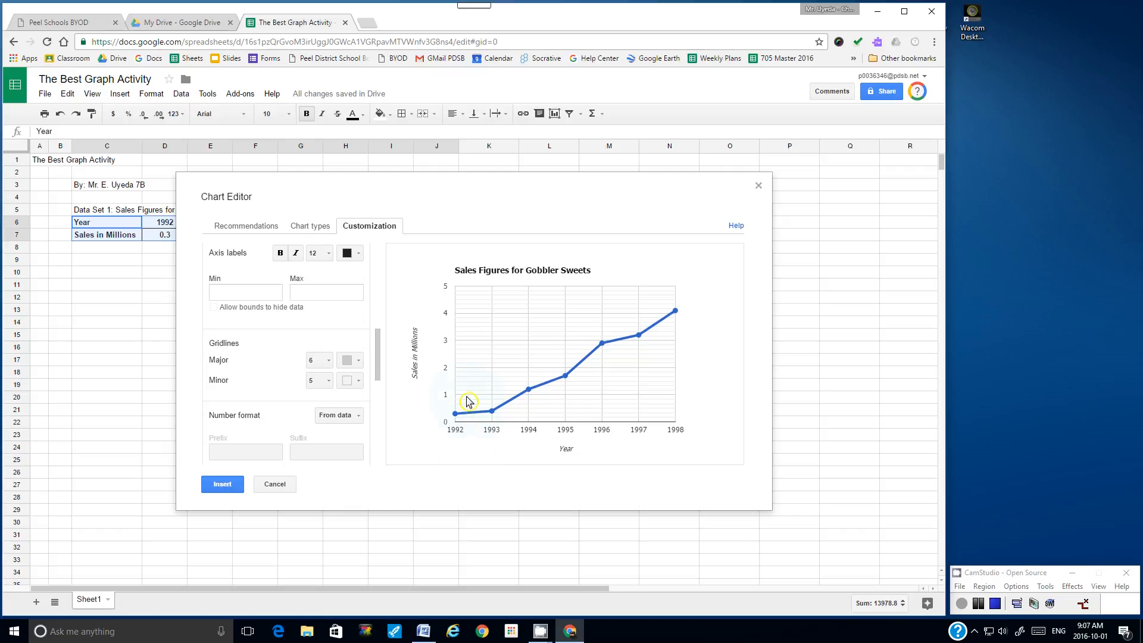
{"action": "left_click", "coordinate": [329, 382]}
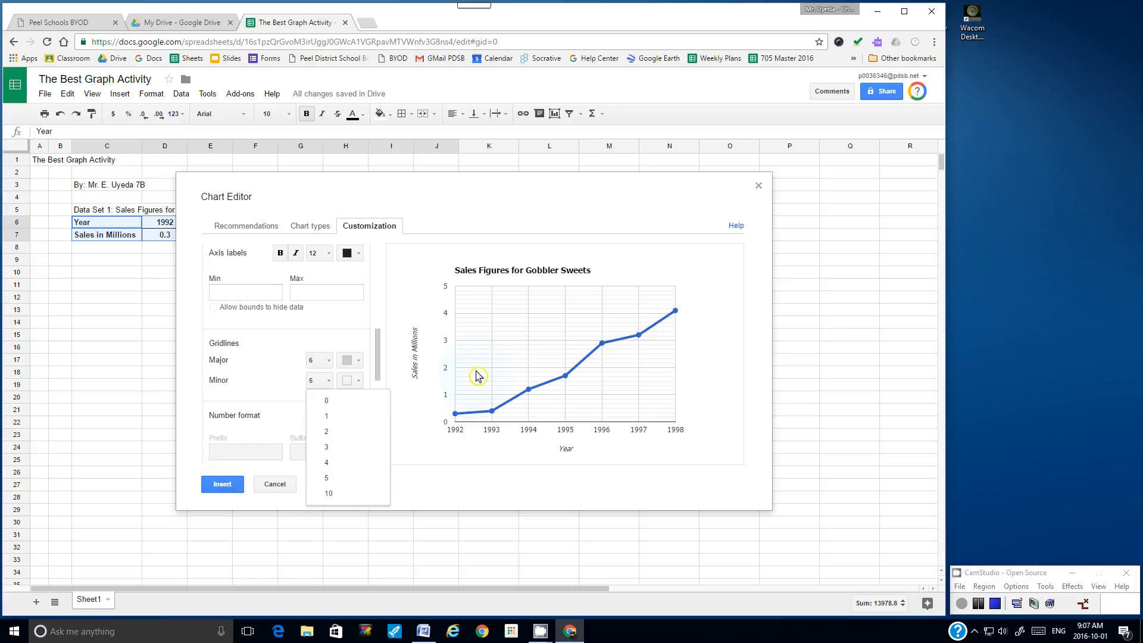
{"action": "left_click", "coordinate": [335, 463]}
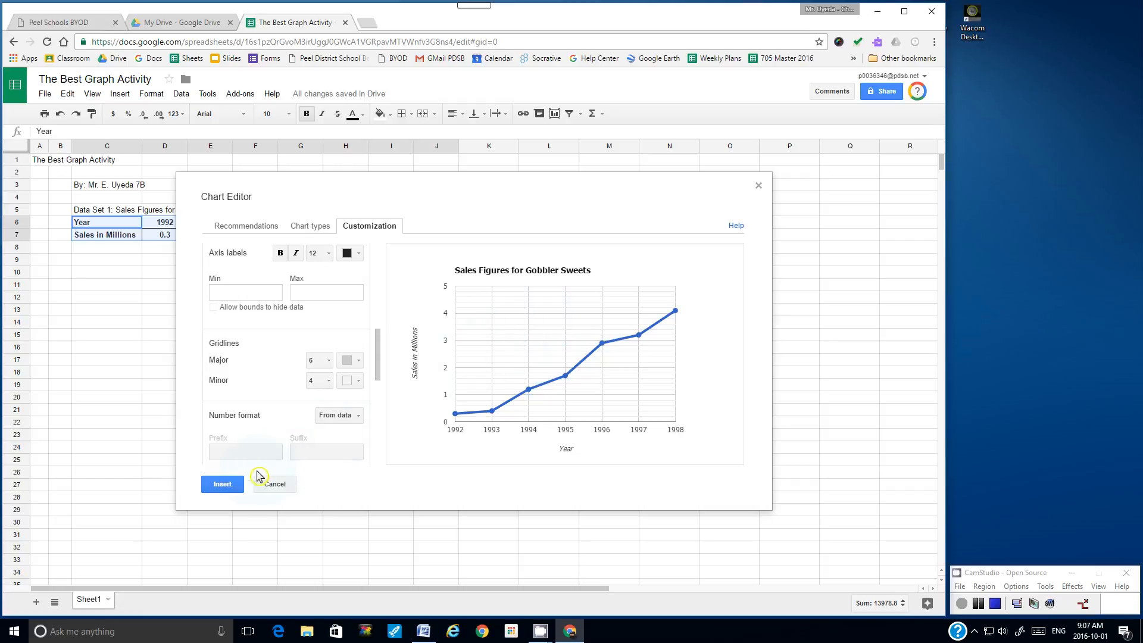
Step: Insert the chart, move it below the data table and shrink it
{"action": "left_click", "coordinate": [222, 484]}
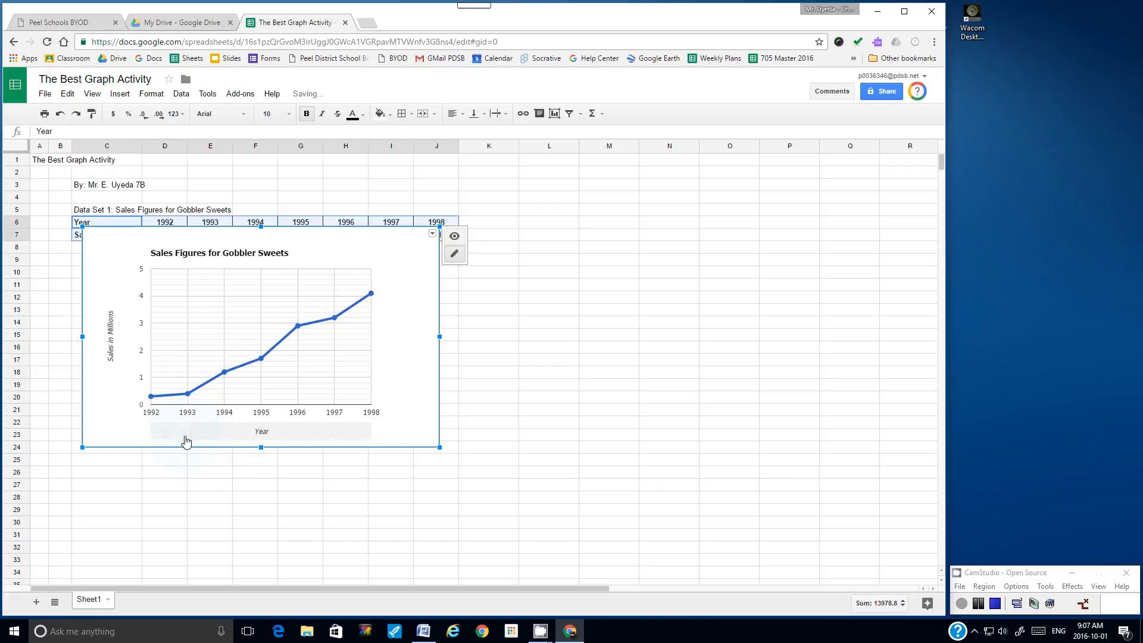
{"action": "left_click_drag", "start_coordinate": [186, 450], "coordinate": [137, 468]}
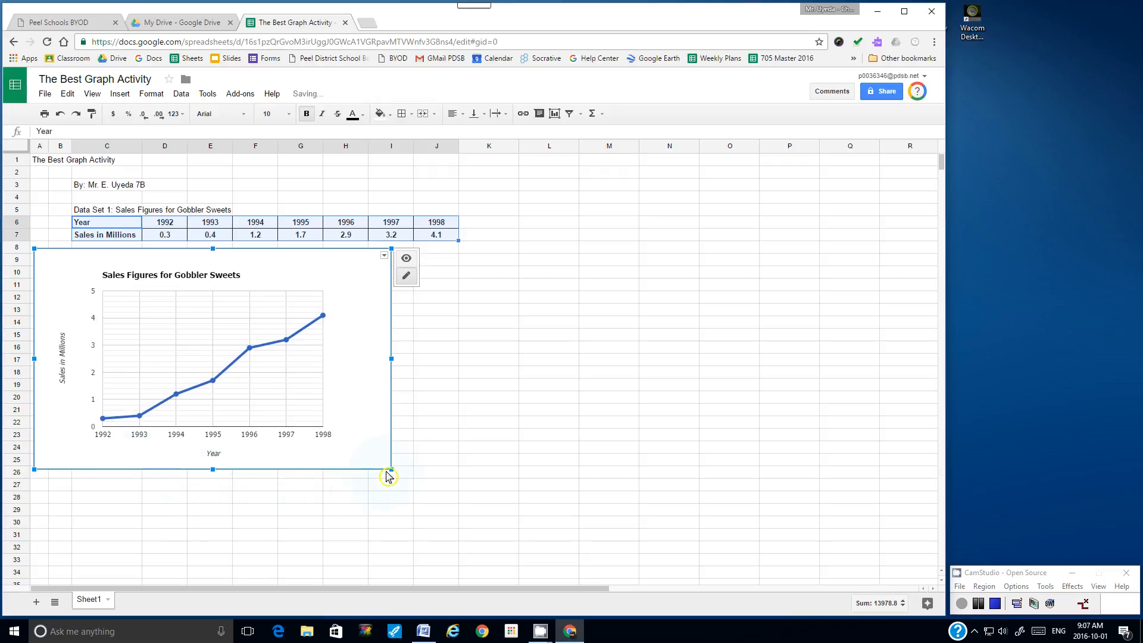
{"action": "left_click_drag", "start_coordinate": [391, 469], "coordinate": [267, 428]}
{"action": "left_click", "coordinate": [331, 470]}
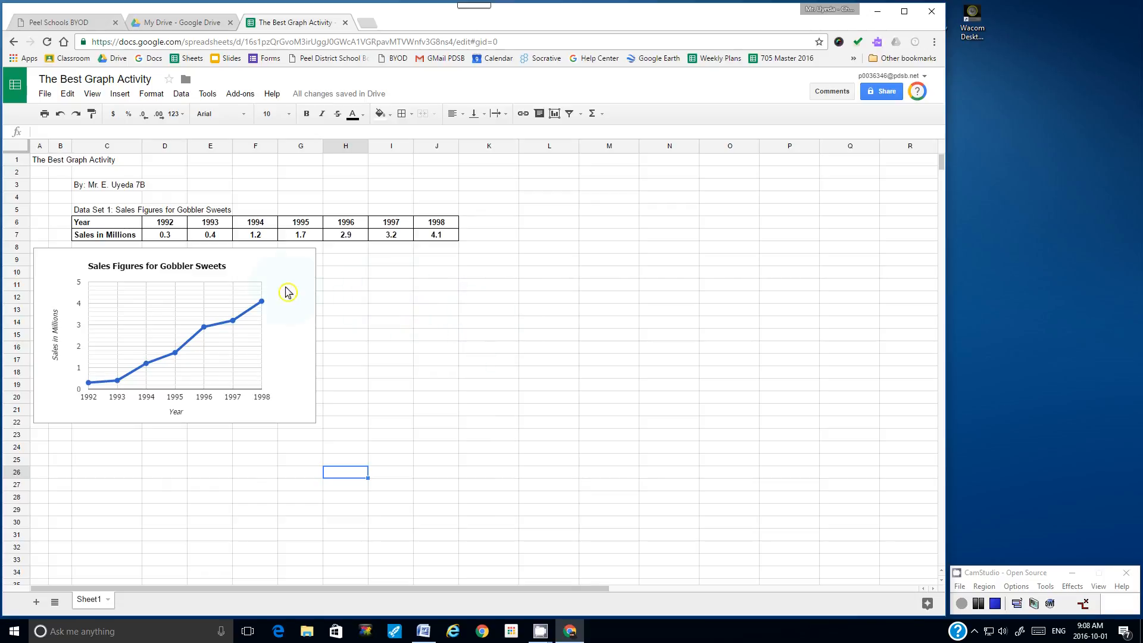
Step: Open and close the line chart's options menu, then deselect the chart
{"action": "left_click", "coordinate": [277, 262]}
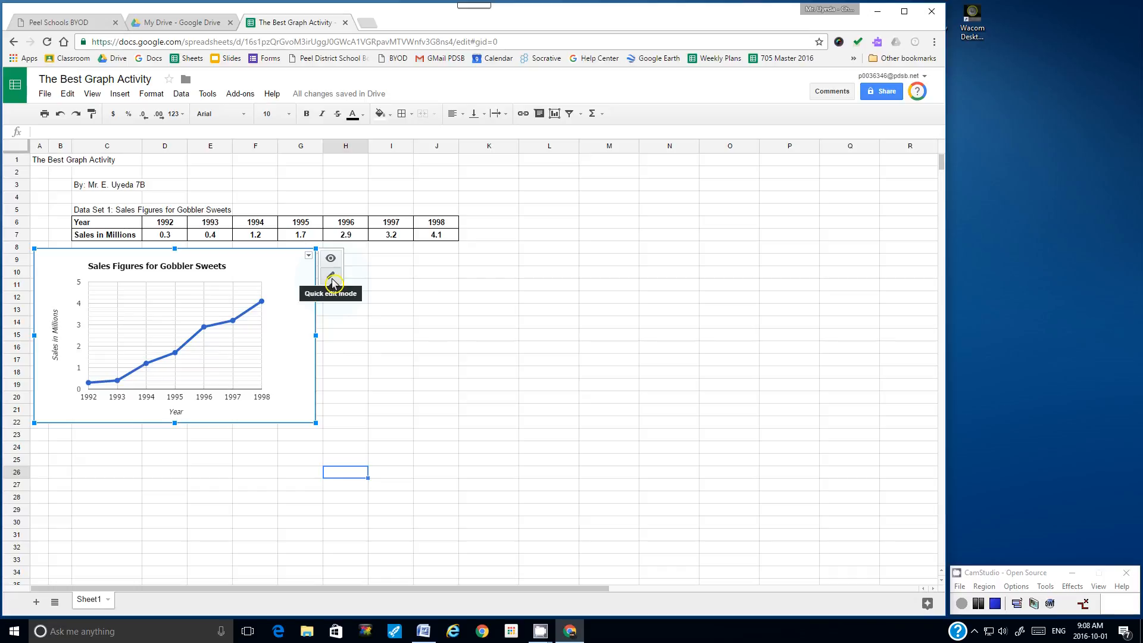
{"action": "left_click", "coordinate": [309, 256]}
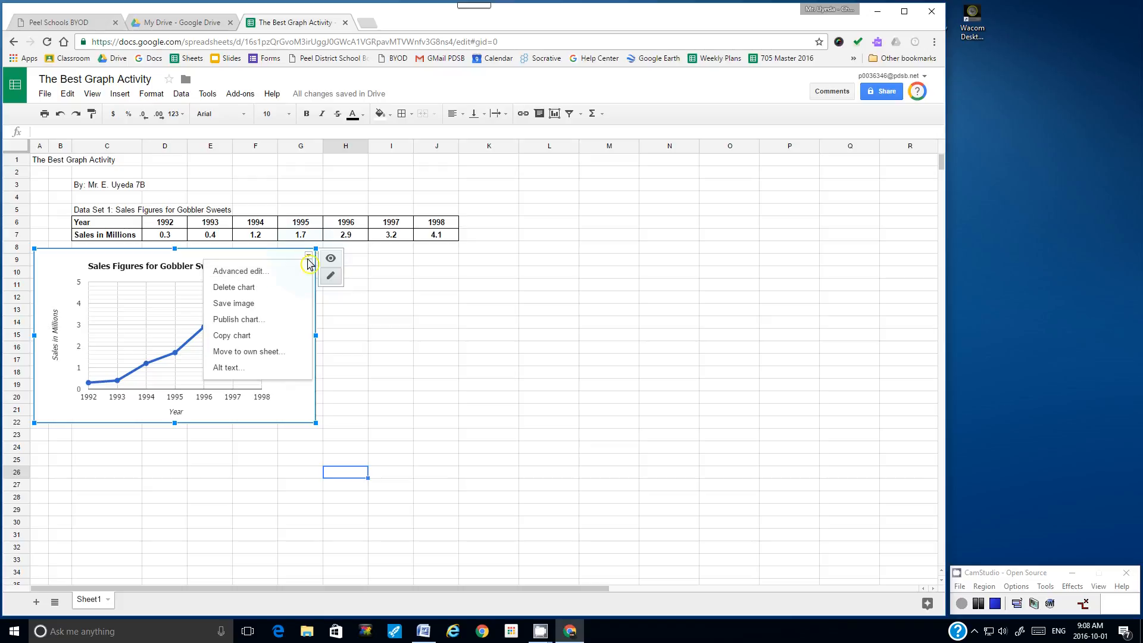
{"action": "left_click", "coordinate": [242, 257]}
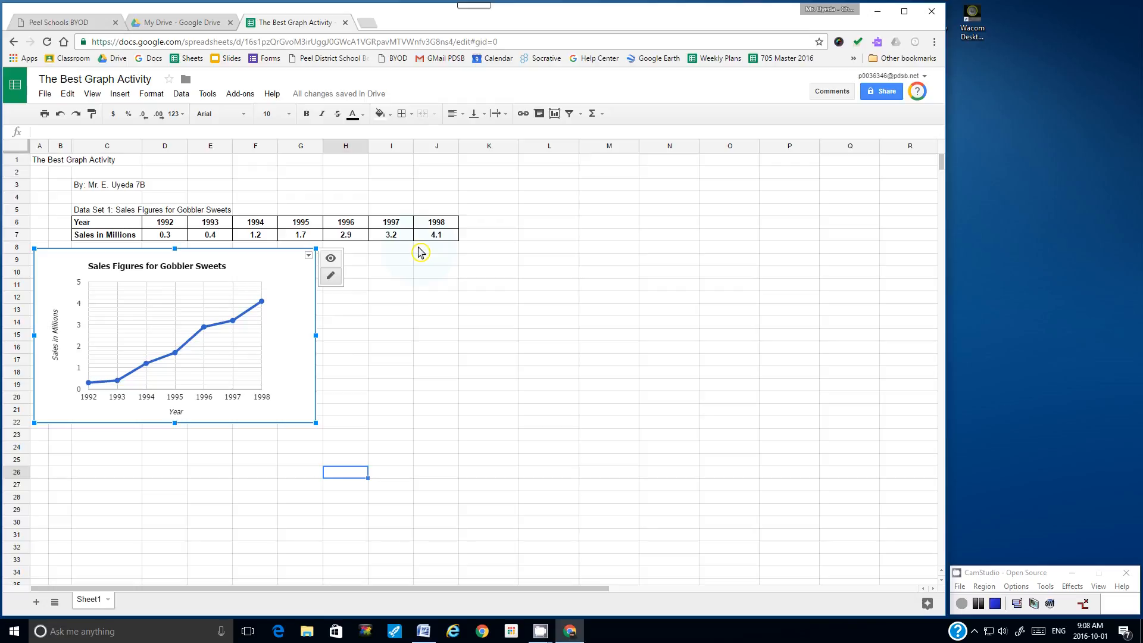
{"action": "left_click", "coordinate": [558, 324]}
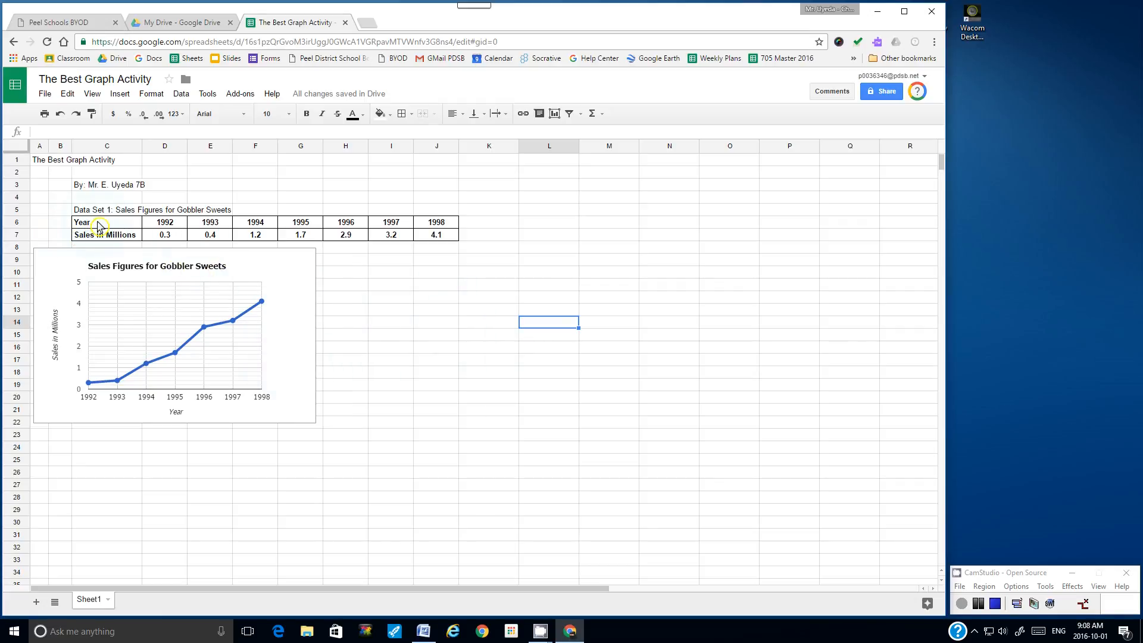
Step: Chart the Year and Sales in Millions data in C6:I7 as a column chart preview
{"action": "left_click_drag", "start_coordinate": [108, 228], "coordinate": [442, 245]}
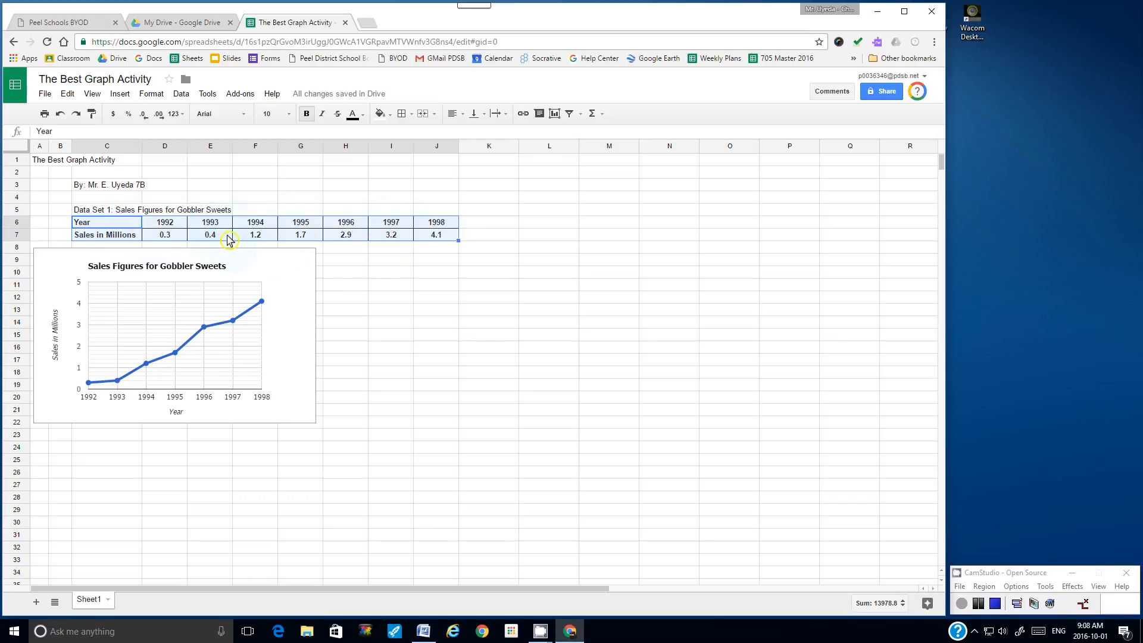
{"action": "left_click", "coordinate": [119, 95]}
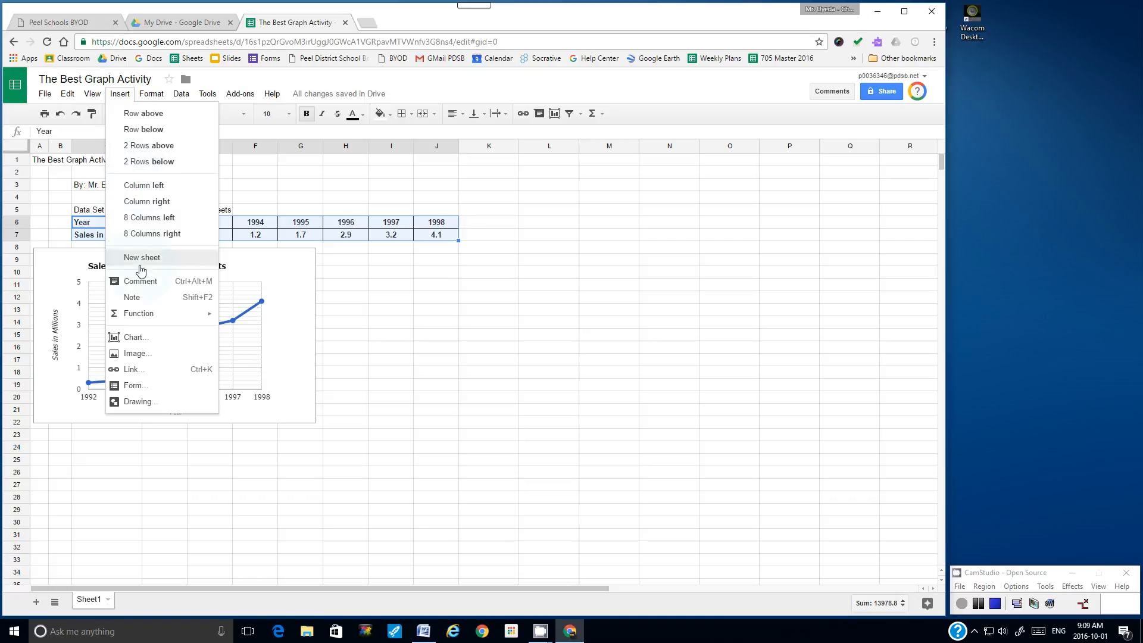
{"action": "left_click", "coordinate": [153, 344]}
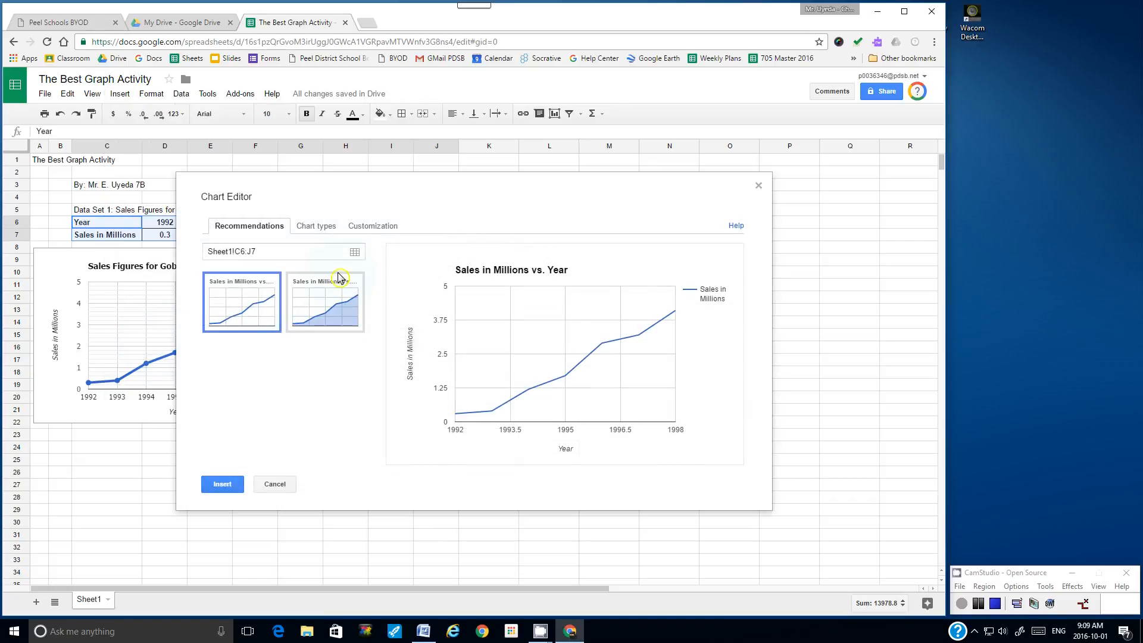
{"action": "left_click", "coordinate": [313, 227]}
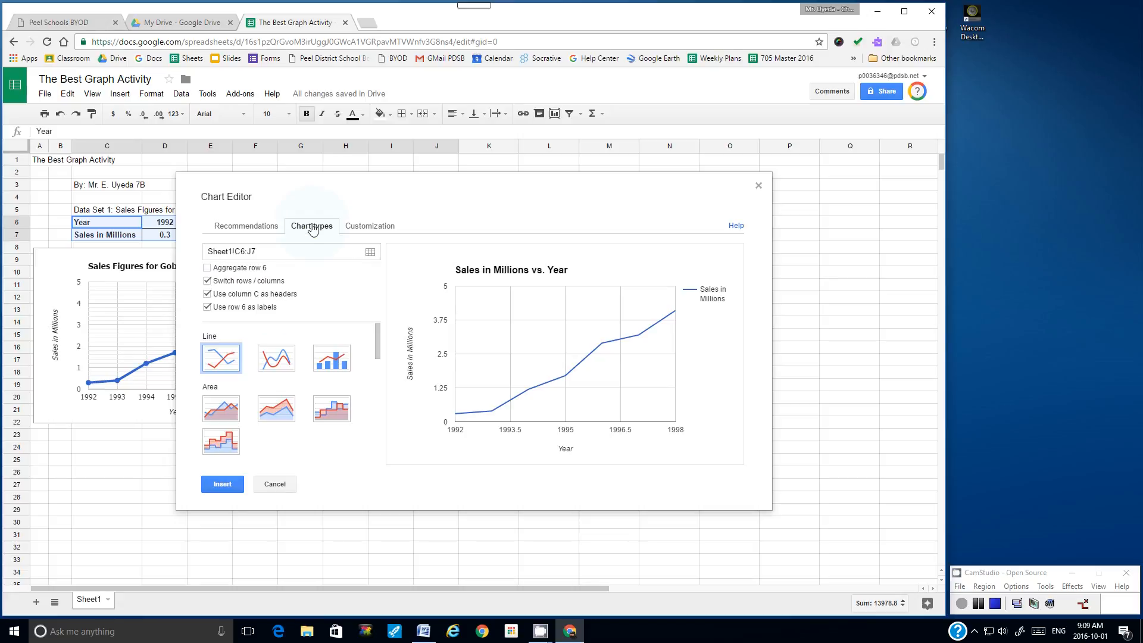
{"action": "left_click_drag", "start_coordinate": [378, 336], "coordinate": [378, 375]}
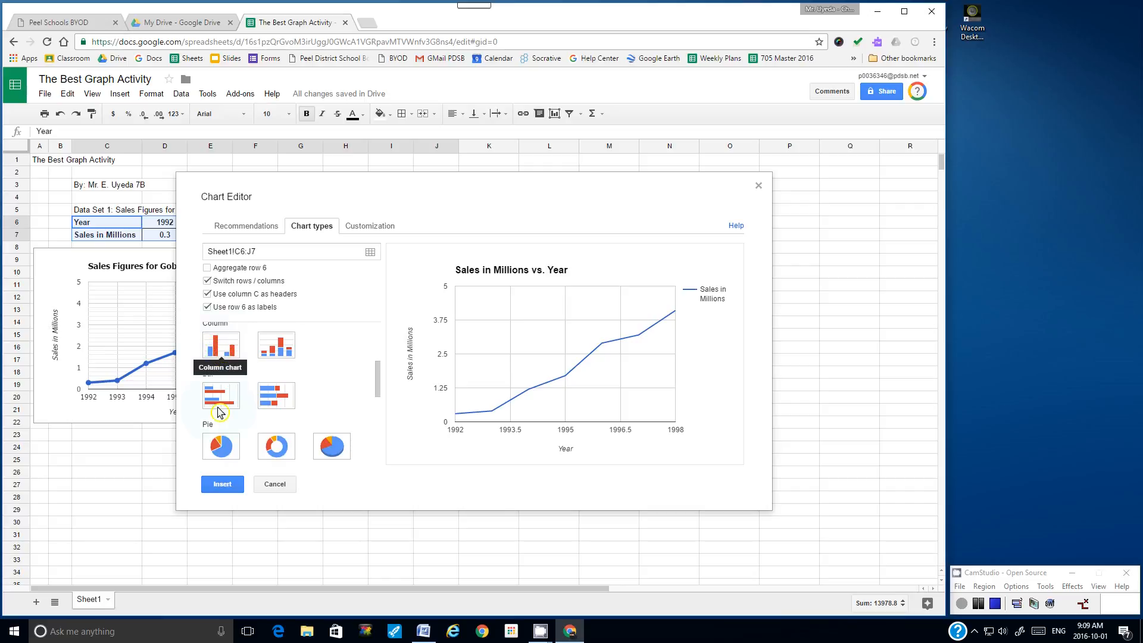
{"action": "left_click", "coordinate": [224, 352]}
Step: Retitle the column chart 'Sales Figures for Gobbler Sweets'
{"action": "left_click", "coordinate": [370, 228]}
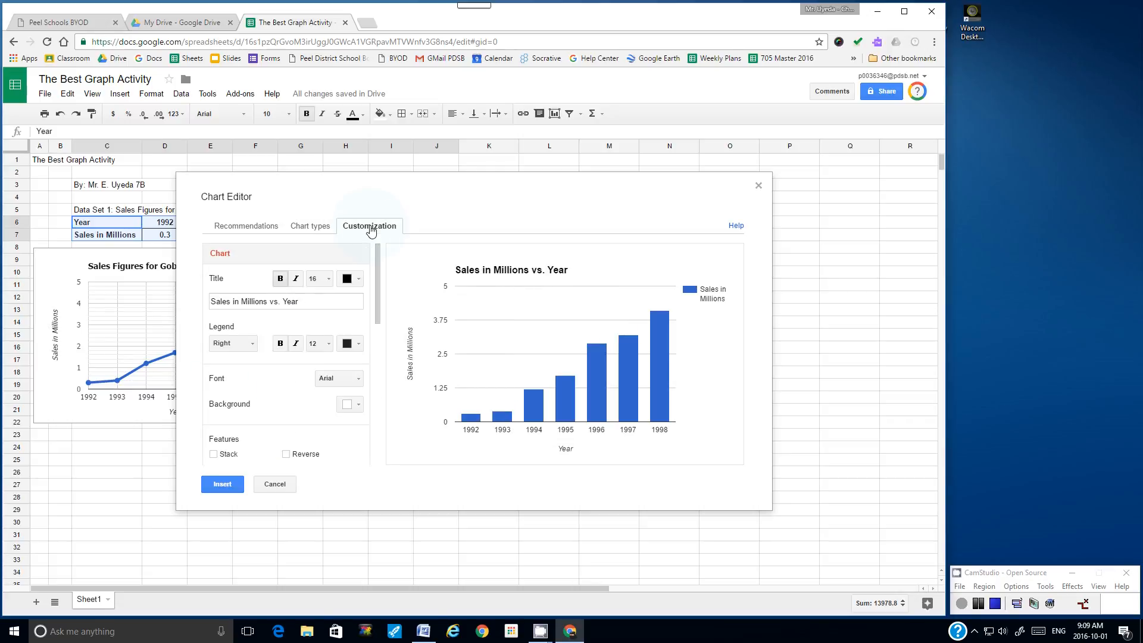
{"action": "left_click_drag", "start_coordinate": [302, 301], "coordinate": [212, 301]}
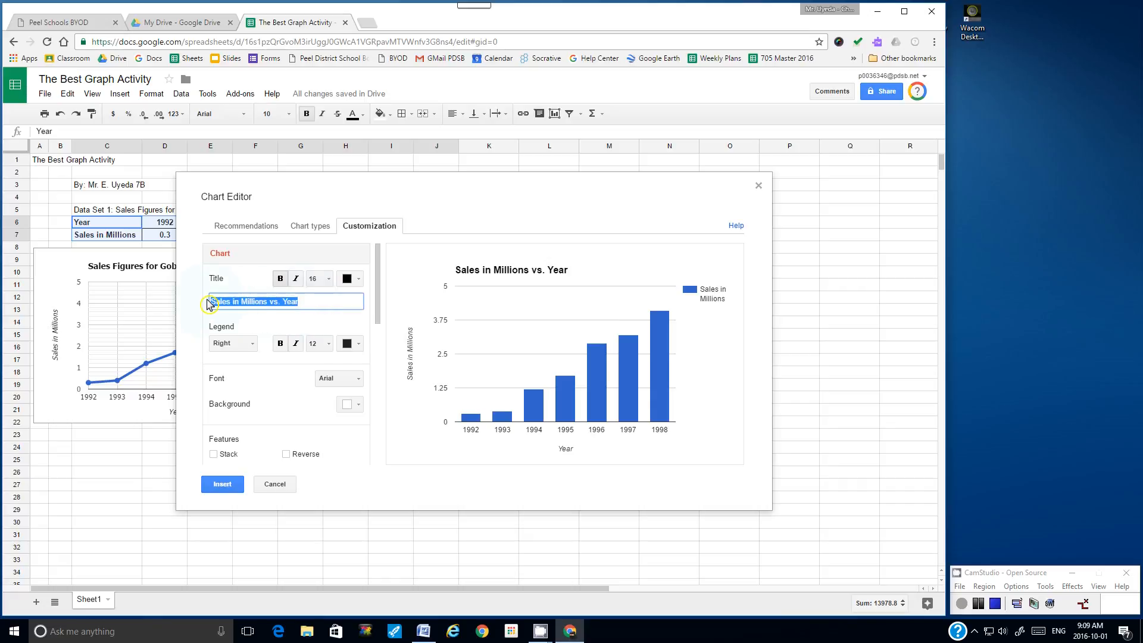
{"action": "type", "text": "Sales Figures for Gobber Sweets"}
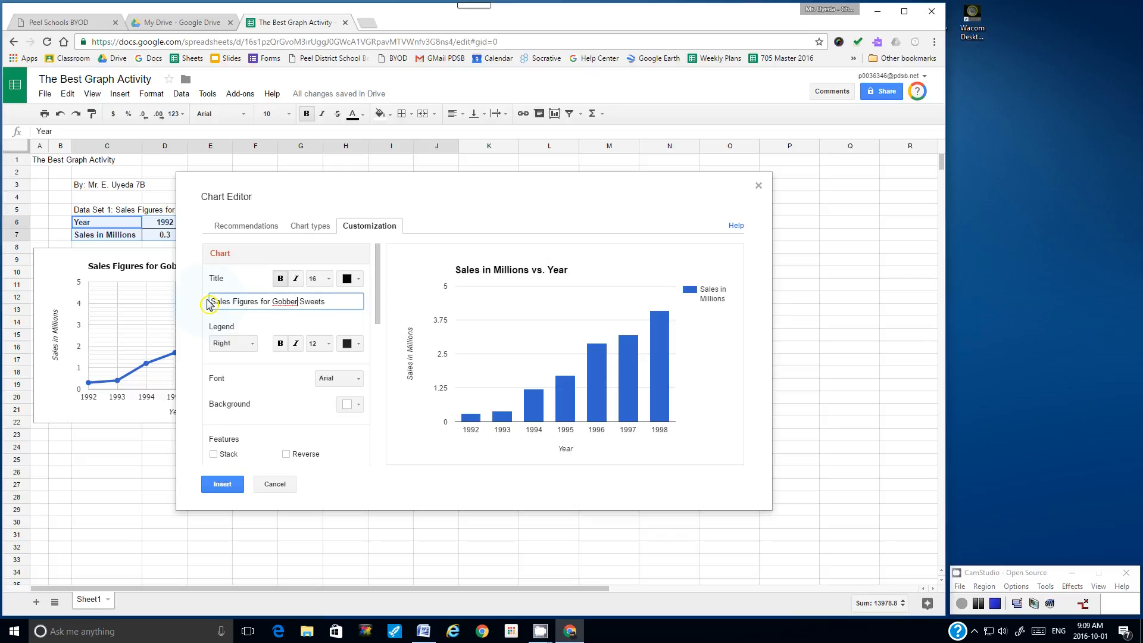
{"action": "type", "text": "l"}
Step: Set the chart font to Tahoma, the title size to 14, and the legend to None
{"action": "left_click", "coordinate": [359, 383]}
{"action": "left_click", "coordinate": [364, 543]}
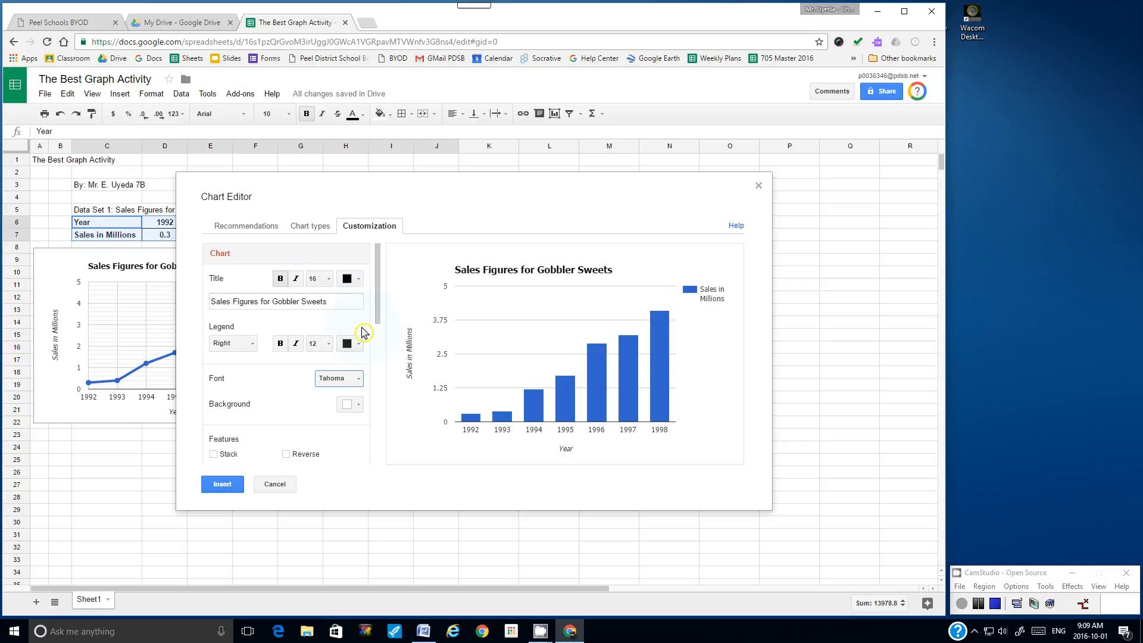
{"action": "left_click", "coordinate": [332, 284]}
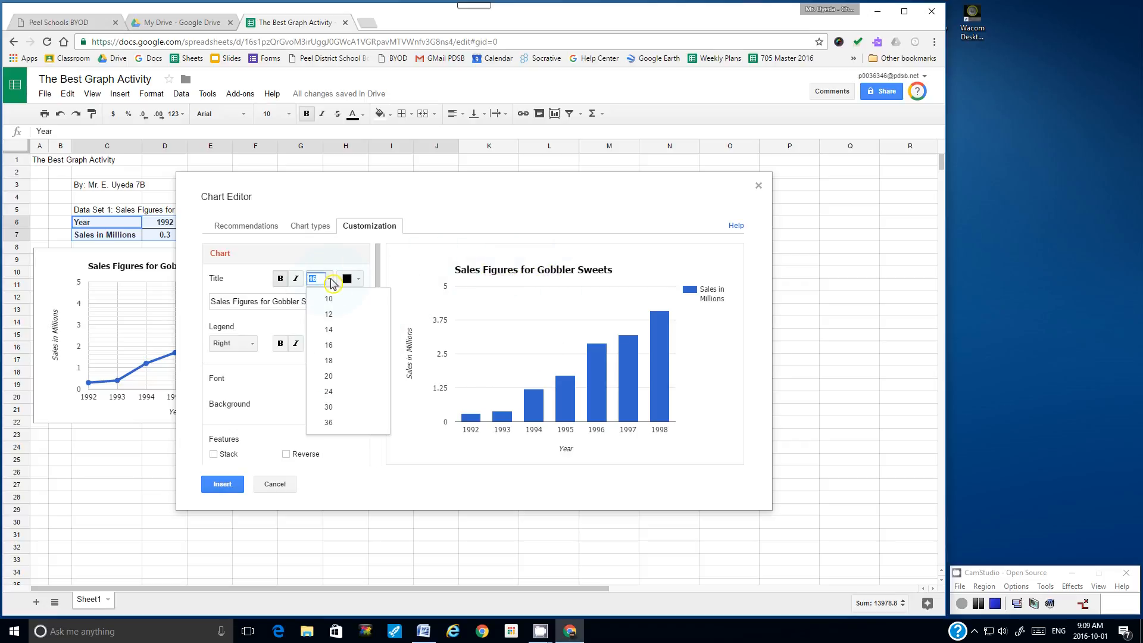
{"action": "left_click", "coordinate": [332, 334]}
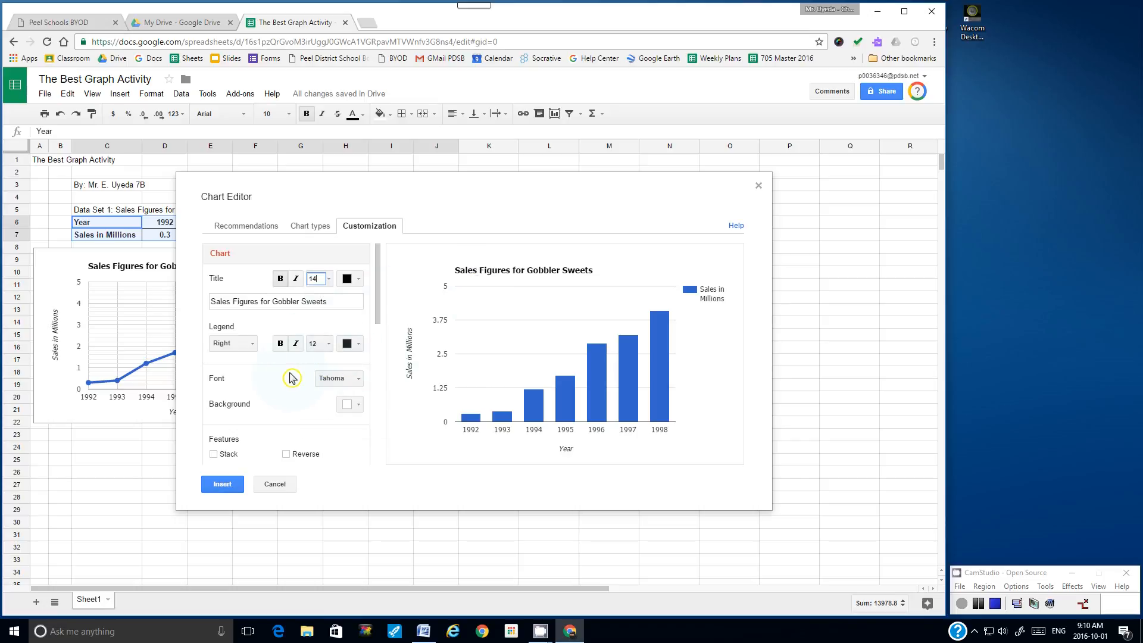
{"action": "left_click", "coordinate": [256, 345]}
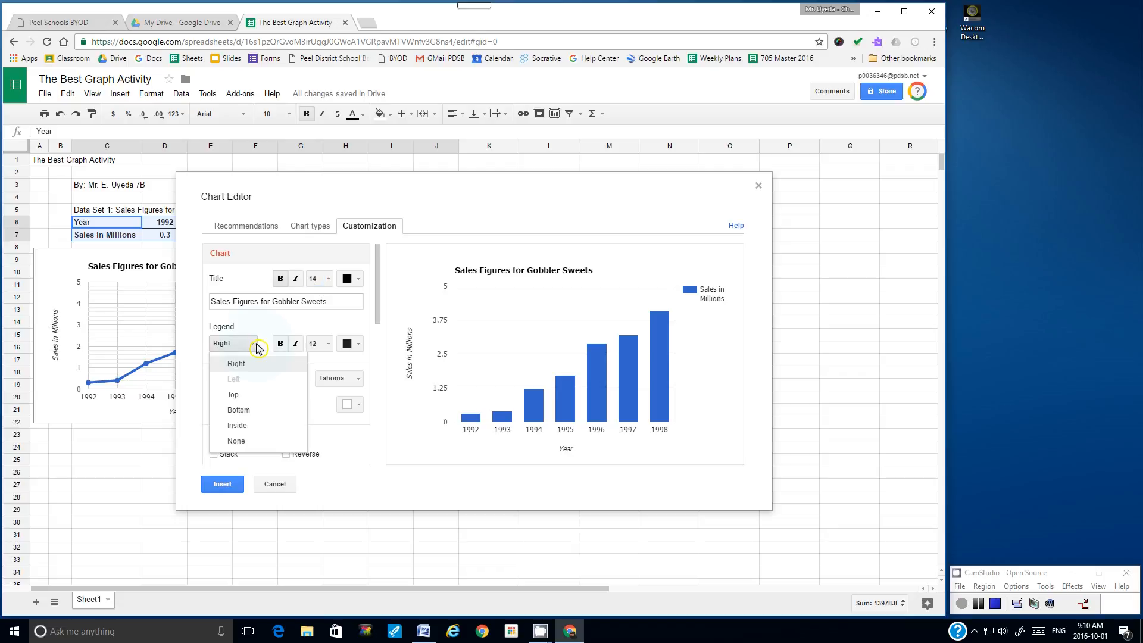
{"action": "left_click", "coordinate": [236, 441]}
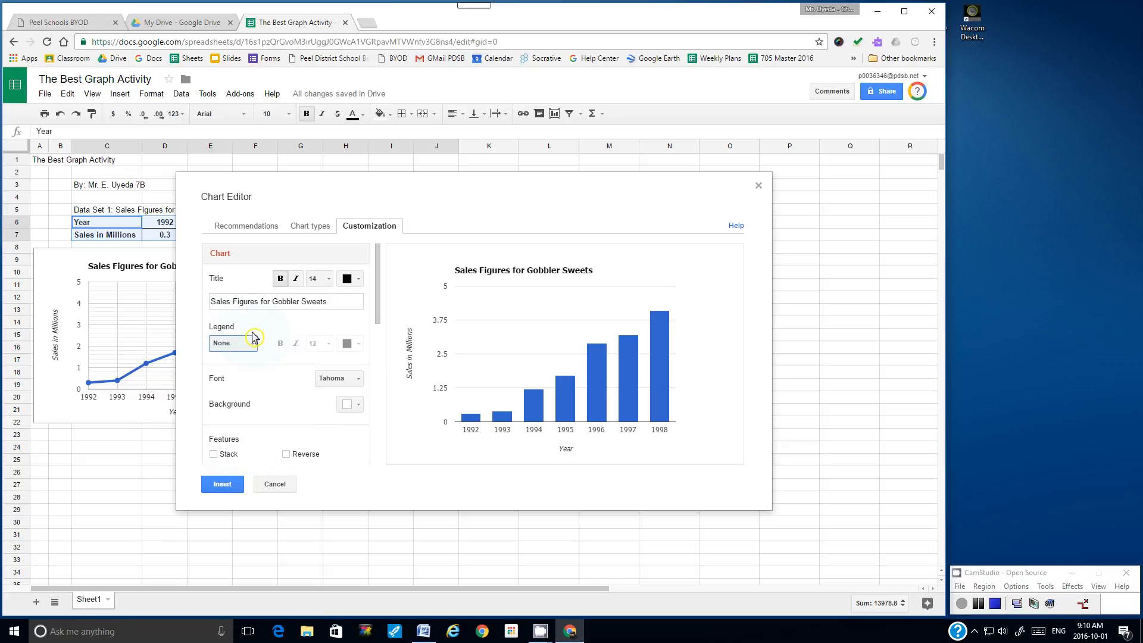
{"action": "left_click_drag", "start_coordinate": [377, 280], "coordinate": [377, 363]}
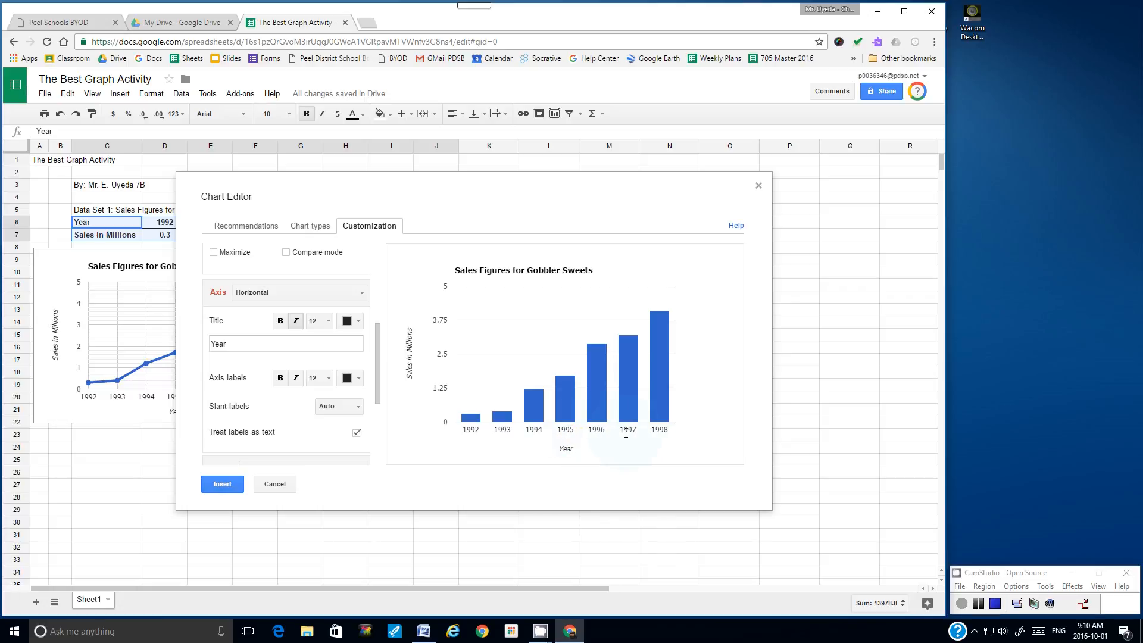
Step: Review the bar colour choices, leaving the bar colour unchanged
{"action": "mouse_move", "coordinate": [378, 369]}
{"action": "left_mouse_down"}
{"action": "mouse_move", "coordinate": [381, 403]}
{"action": "mouse_move", "coordinate": [380, 379]}
{"action": "mouse_move", "coordinate": [381, 390]}
{"action": "left_mouse_up"}
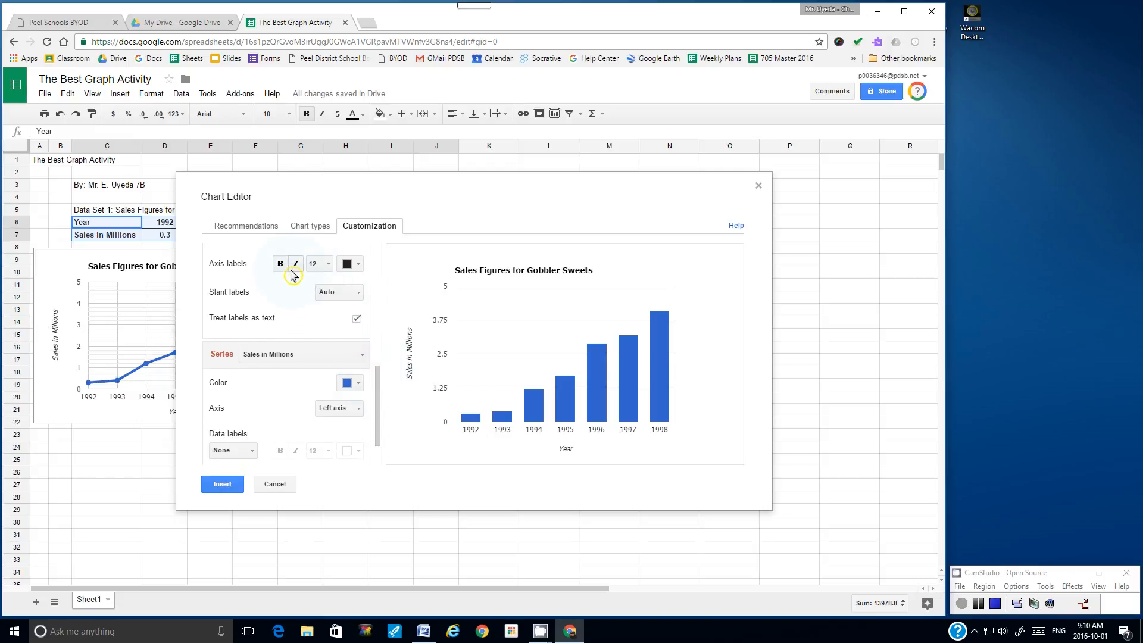
{"action": "left_click_drag", "start_coordinate": [381, 390], "coordinate": [380, 407]}
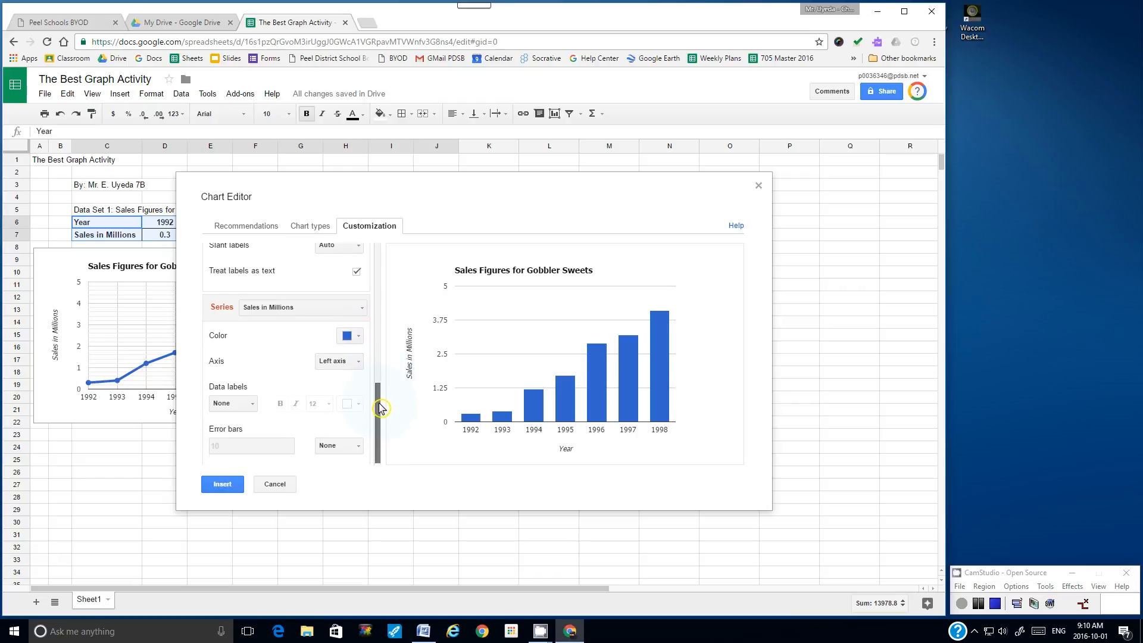
{"action": "left_click_drag", "start_coordinate": [377, 395], "coordinate": [381, 406]}
{"action": "left_click", "coordinate": [361, 338]}
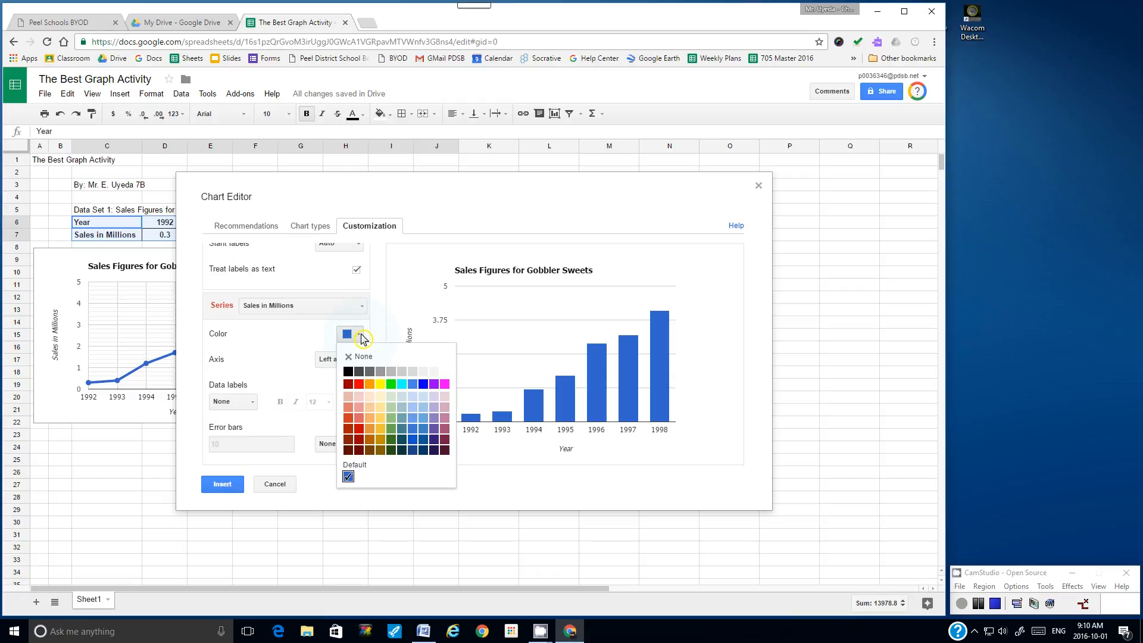
{"action": "left_click", "coordinate": [361, 338]}
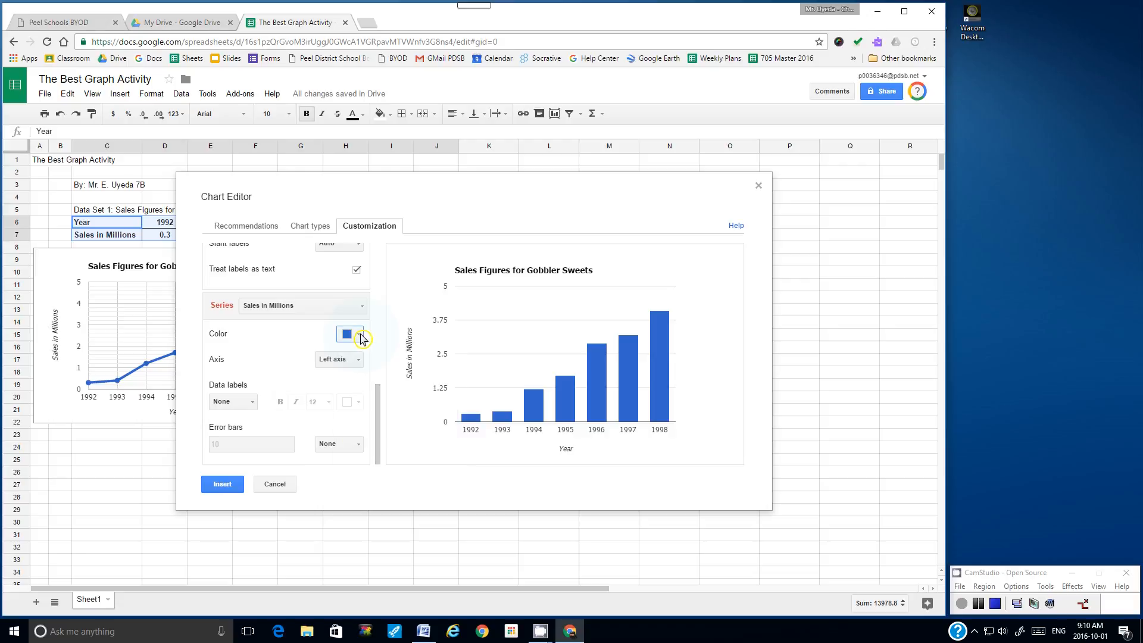
{"action": "left_click_drag", "start_coordinate": [377, 390], "coordinate": [382, 327]}
Step: Give the vertical axis 6 major gridlines with 4 minor gridlines between each
{"action": "left_click", "coordinate": [362, 314]}
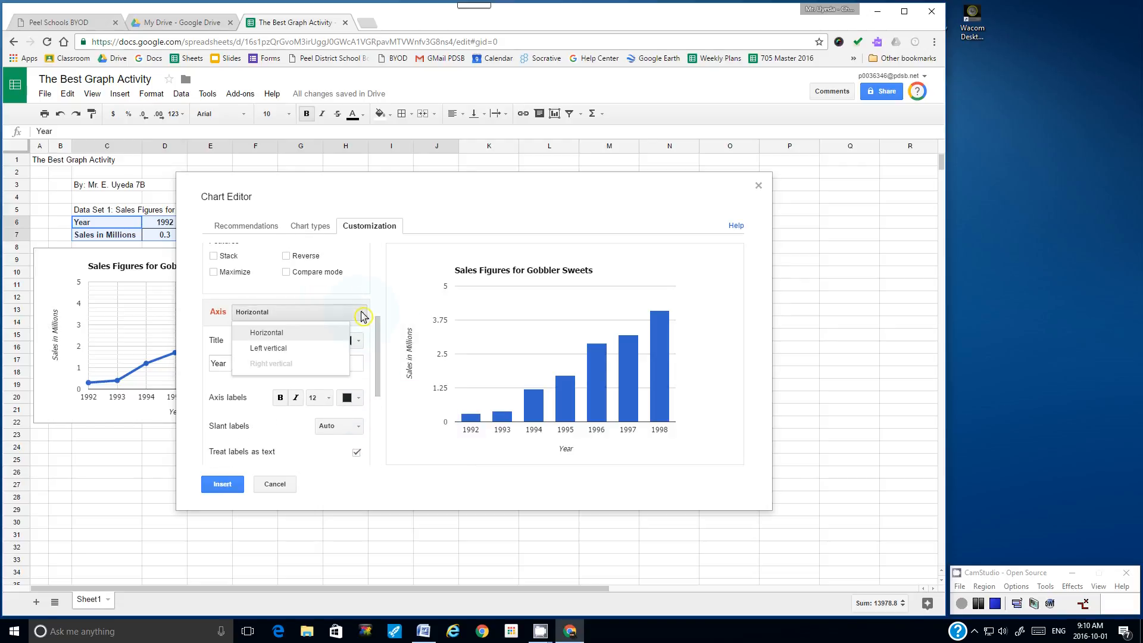
{"action": "left_click", "coordinate": [281, 351]}
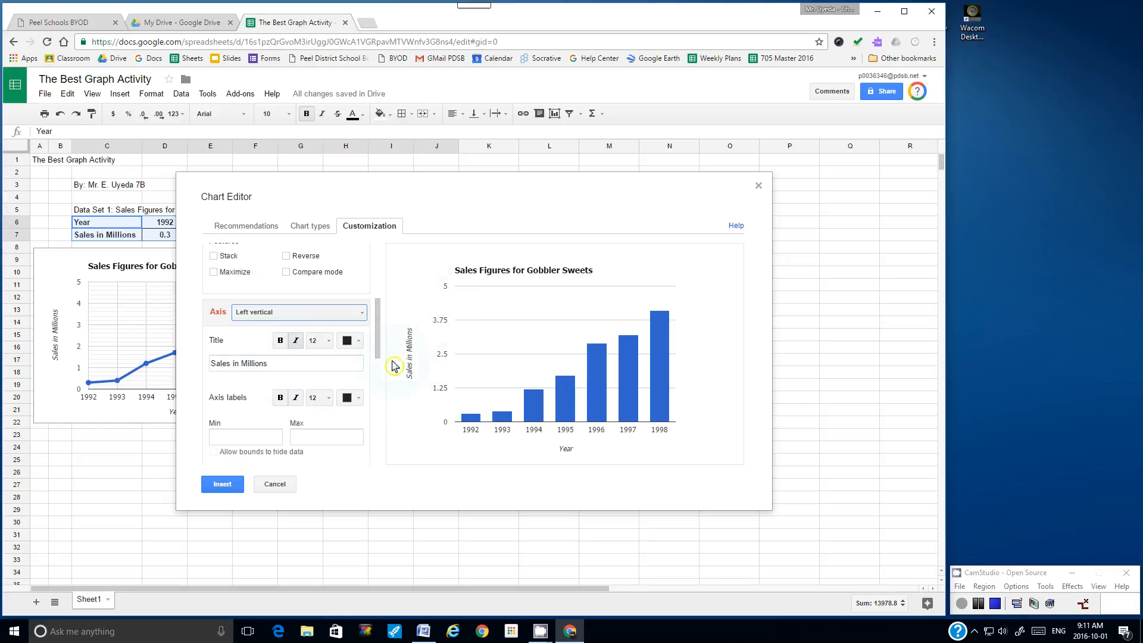
{"action": "left_click_drag", "start_coordinate": [377, 344], "coordinate": [377, 382]}
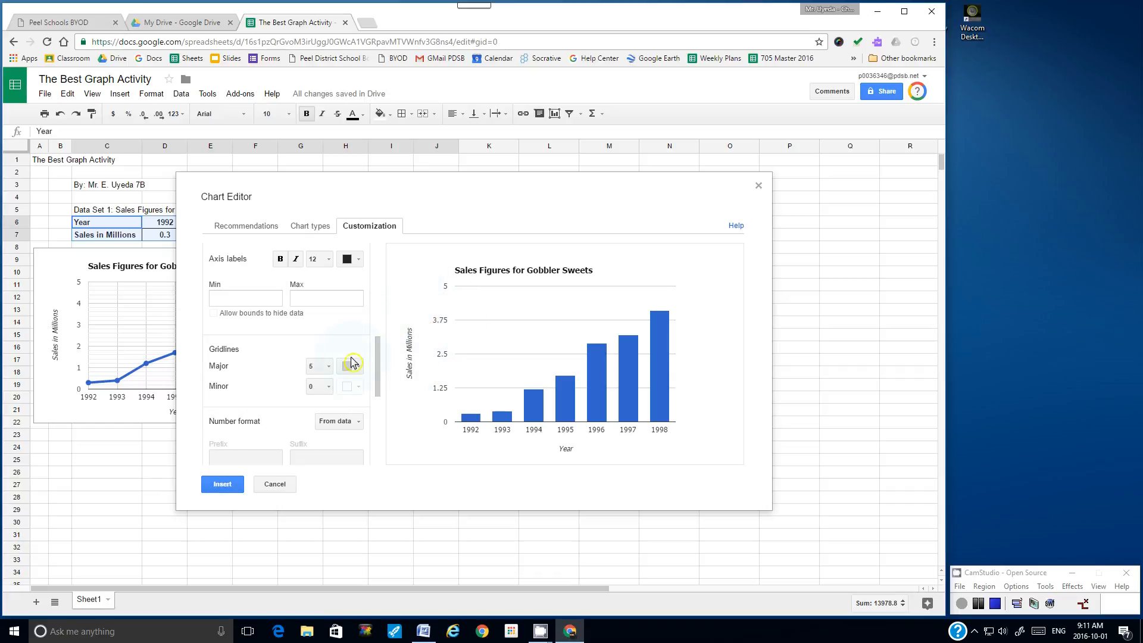
{"action": "left_click", "coordinate": [324, 367]}
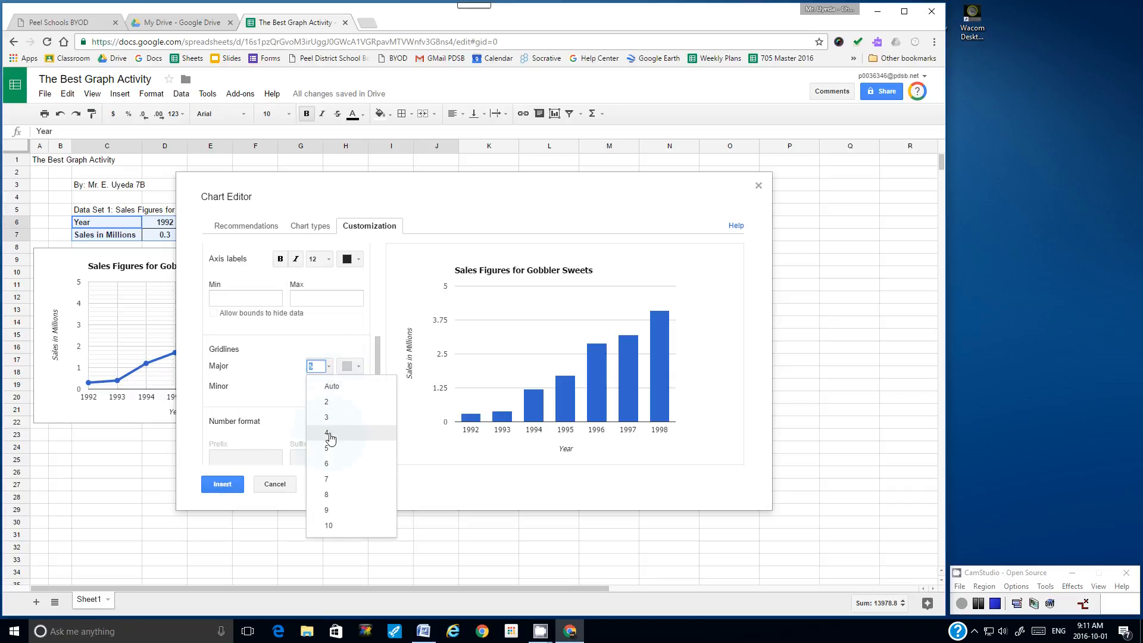
{"action": "left_click", "coordinate": [335, 468]}
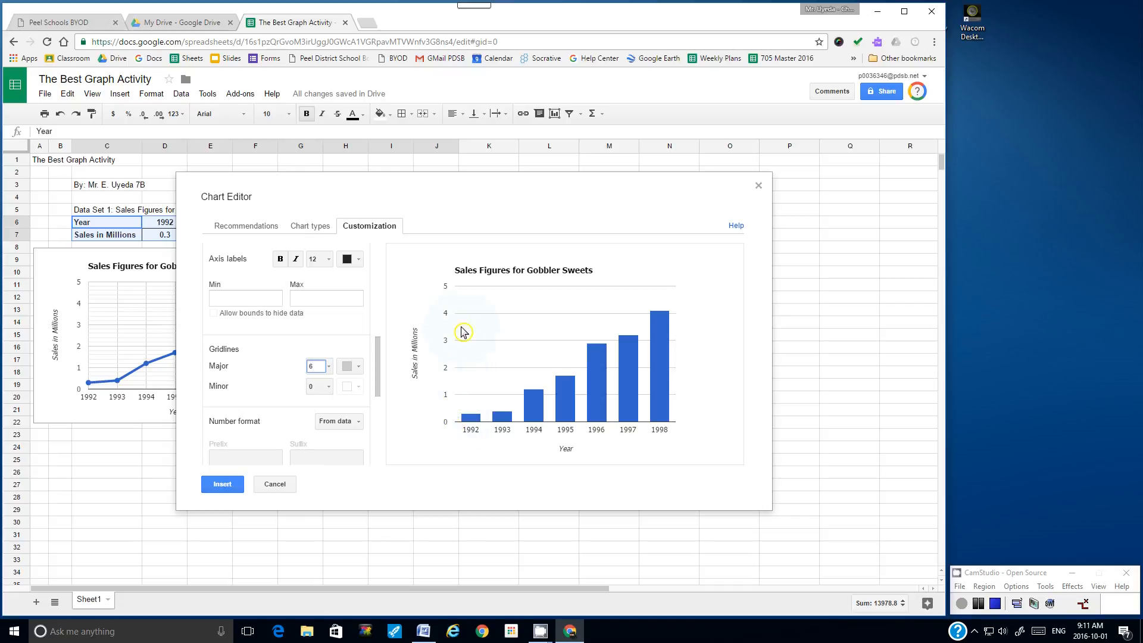
{"action": "left_click", "coordinate": [330, 389]}
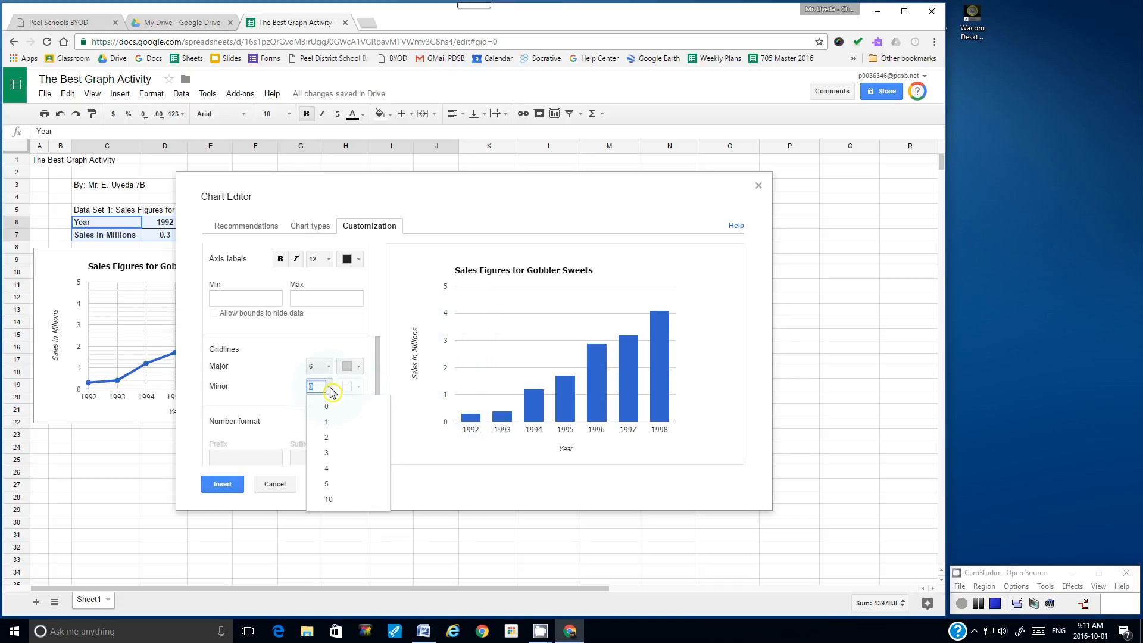
{"action": "left_click", "coordinate": [338, 470]}
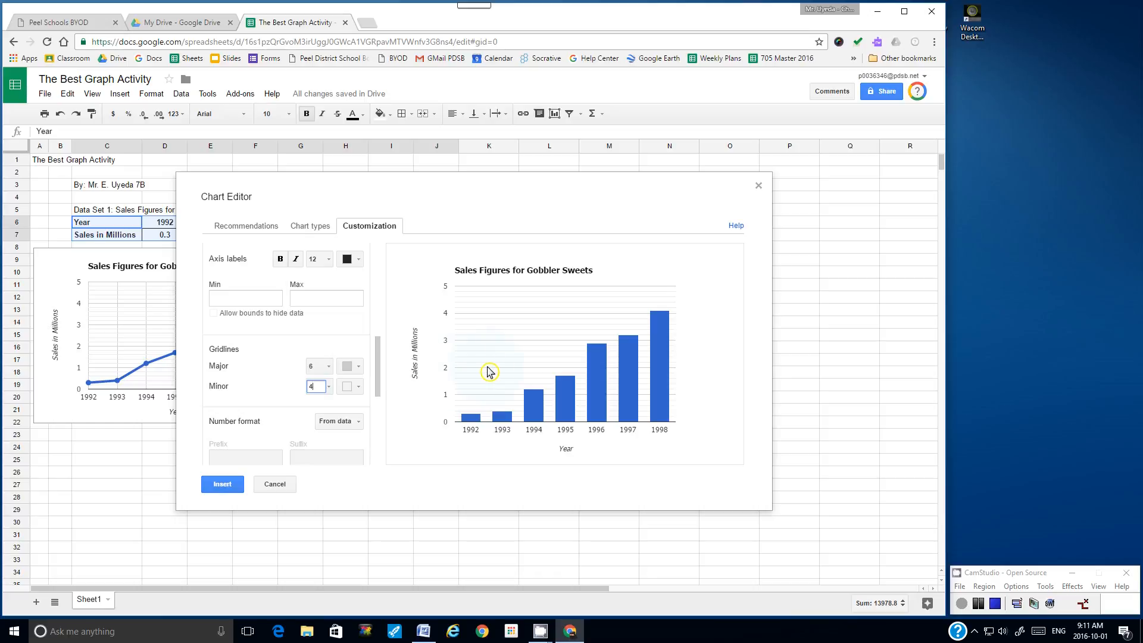
{"action": "left_click_drag", "start_coordinate": [380, 348], "coordinate": [380, 427]}
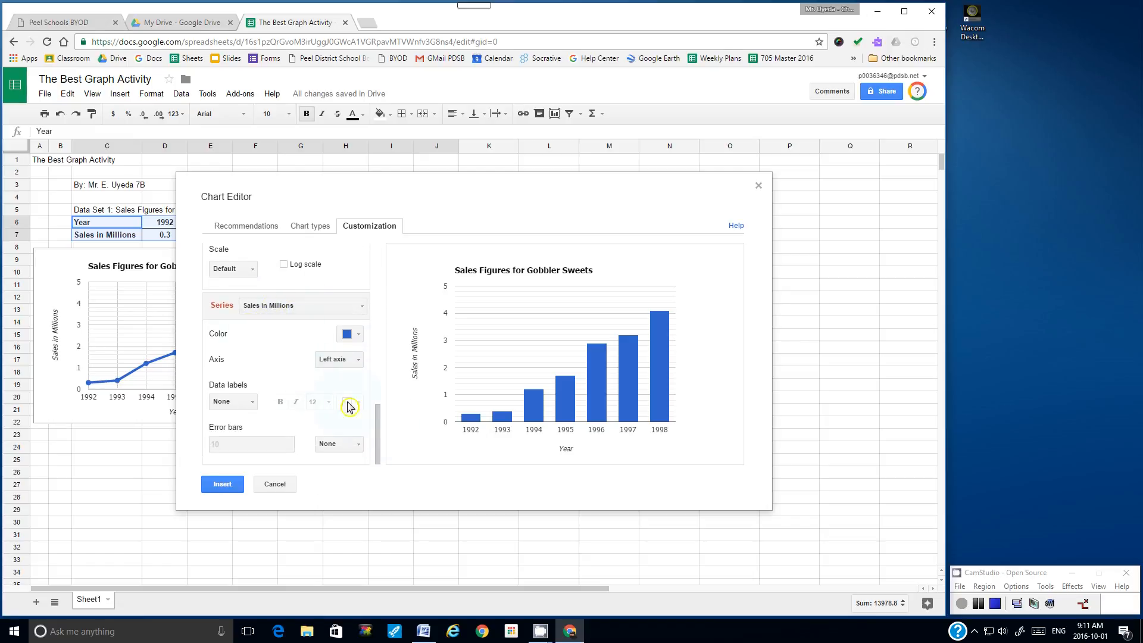
{"action": "left_click_drag", "start_coordinate": [378, 420], "coordinate": [523, 283]}
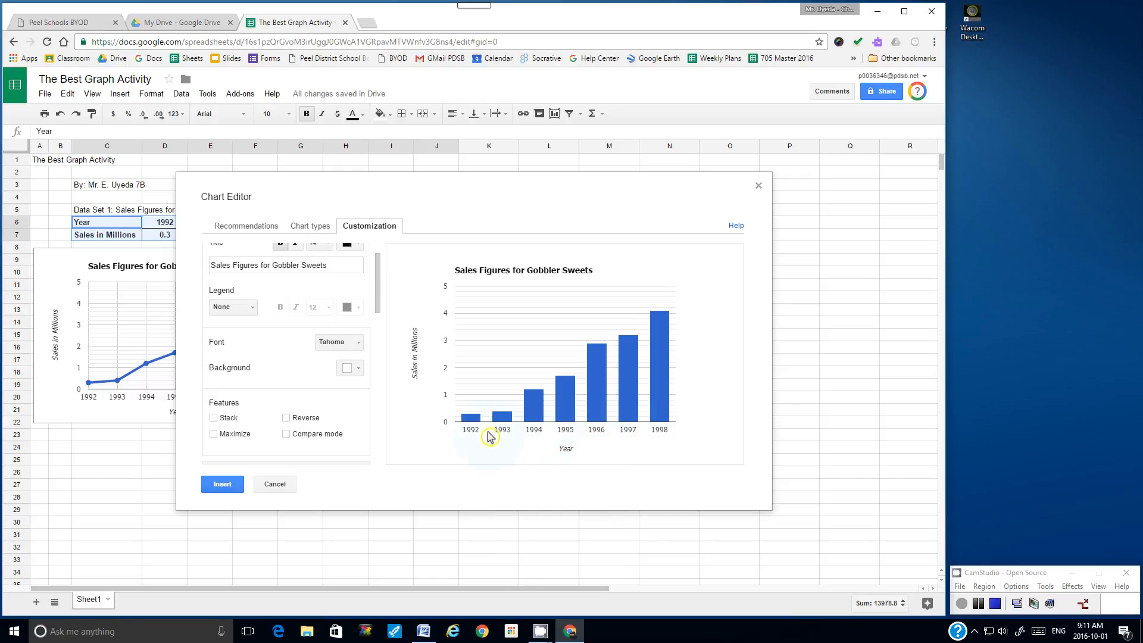
Step: Insert the column chart into the sheet, undoing an accidental move of the data table
{"action": "left_click", "coordinate": [232, 486]}
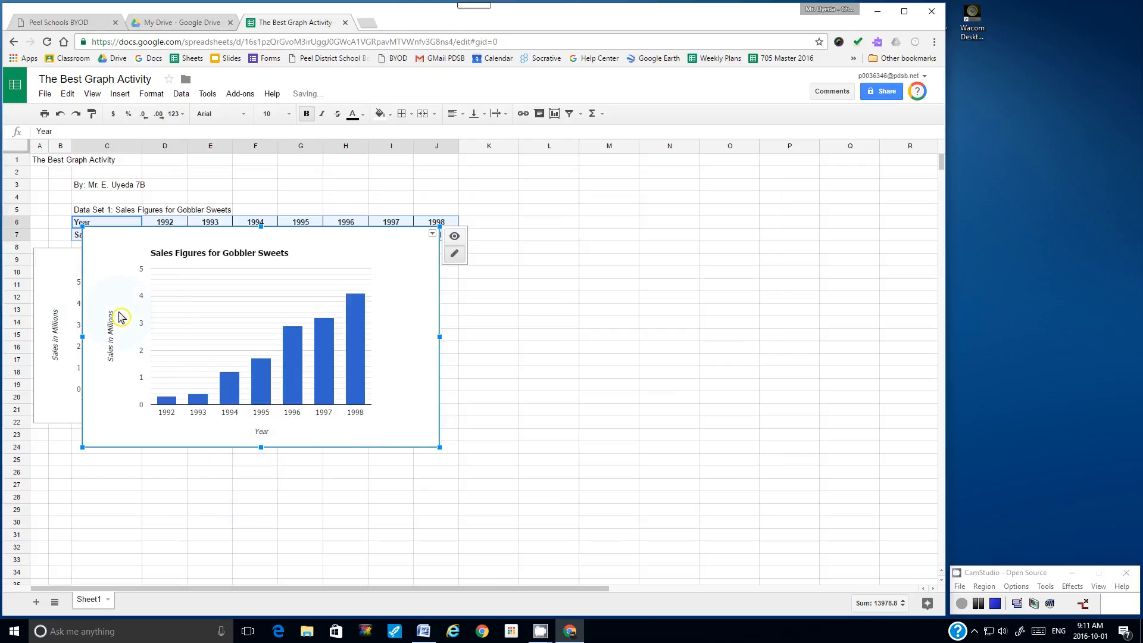
{"action": "left_click_drag", "start_coordinate": [146, 241], "coordinate": [278, 296]}
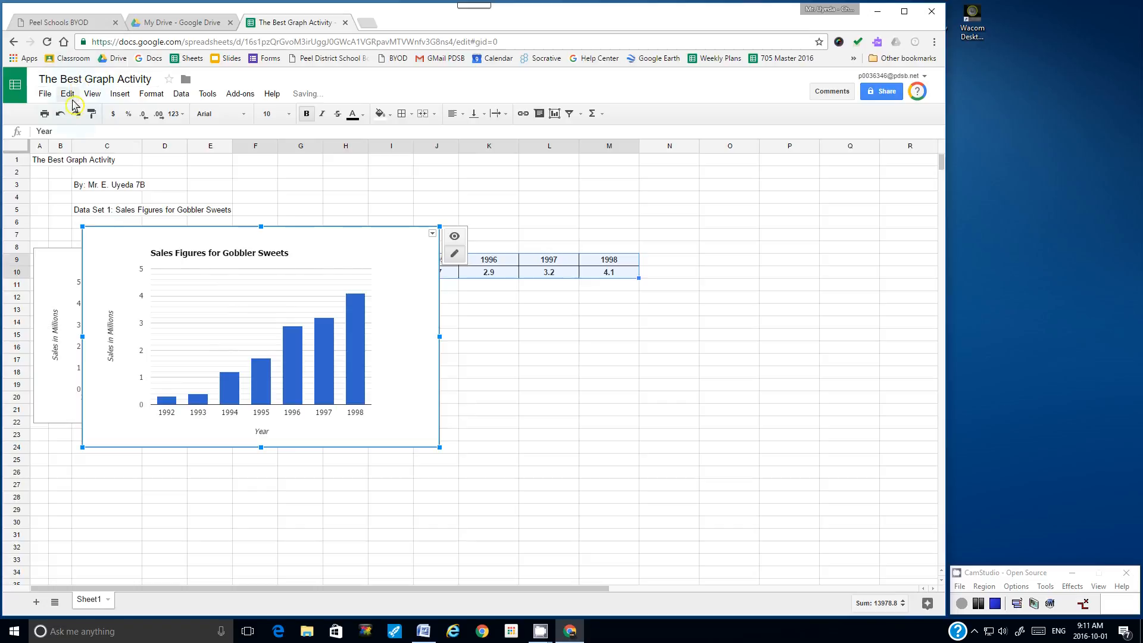
{"action": "left_click", "coordinate": [61, 113]}
Step: Place the column chart beside the line chart, shrink it to match, then reselect the sales data
{"action": "left_click", "coordinate": [108, 446]}
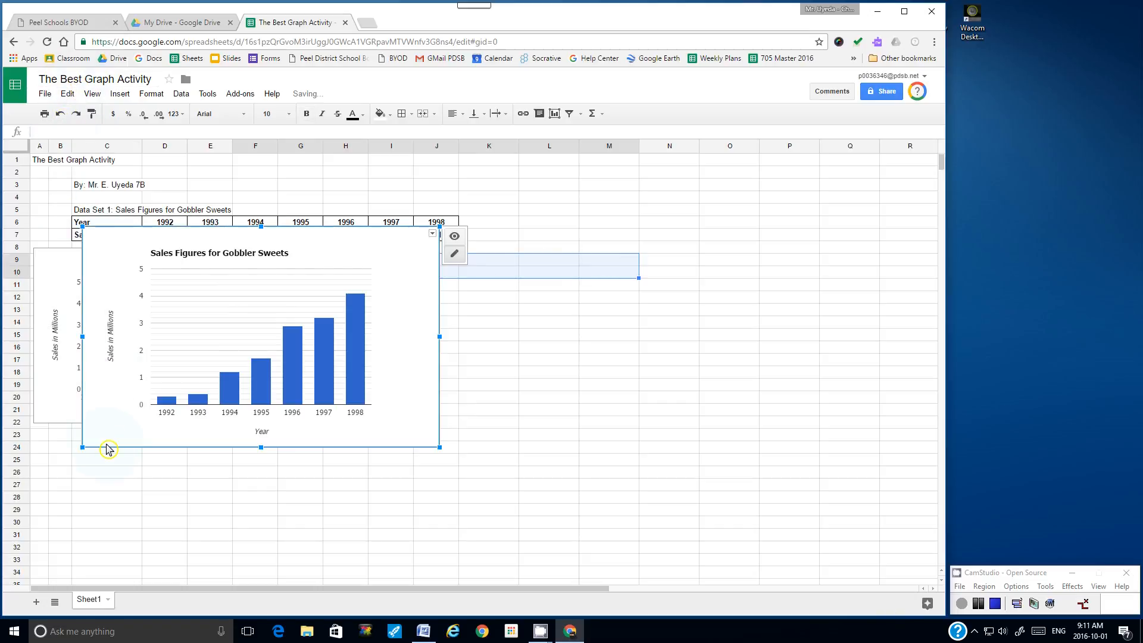
{"action": "left_click_drag", "start_coordinate": [108, 450], "coordinate": [344, 468]}
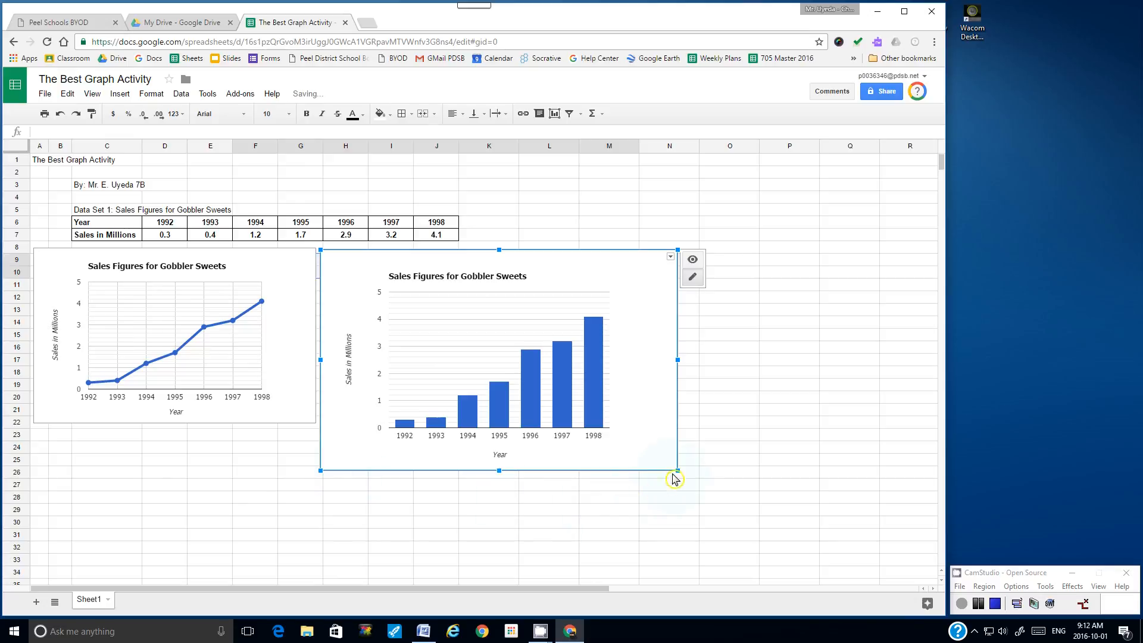
{"action": "left_click_drag", "start_coordinate": [678, 471], "coordinate": [603, 396]}
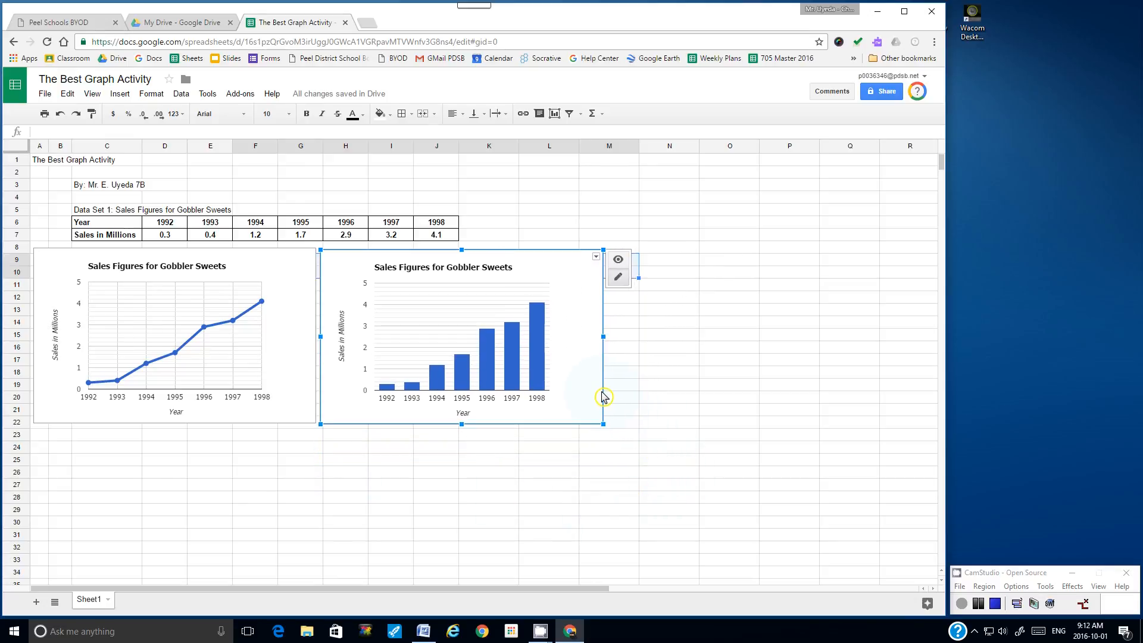
{"action": "left_click", "coordinate": [693, 399]}
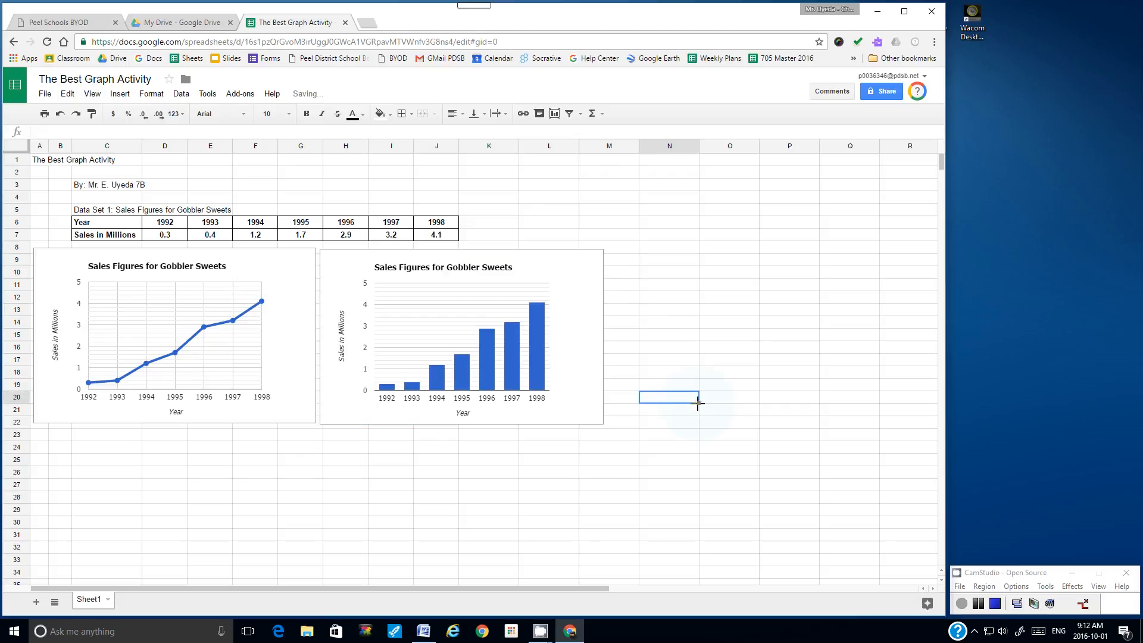
{"action": "left_click", "coordinate": [578, 418]}
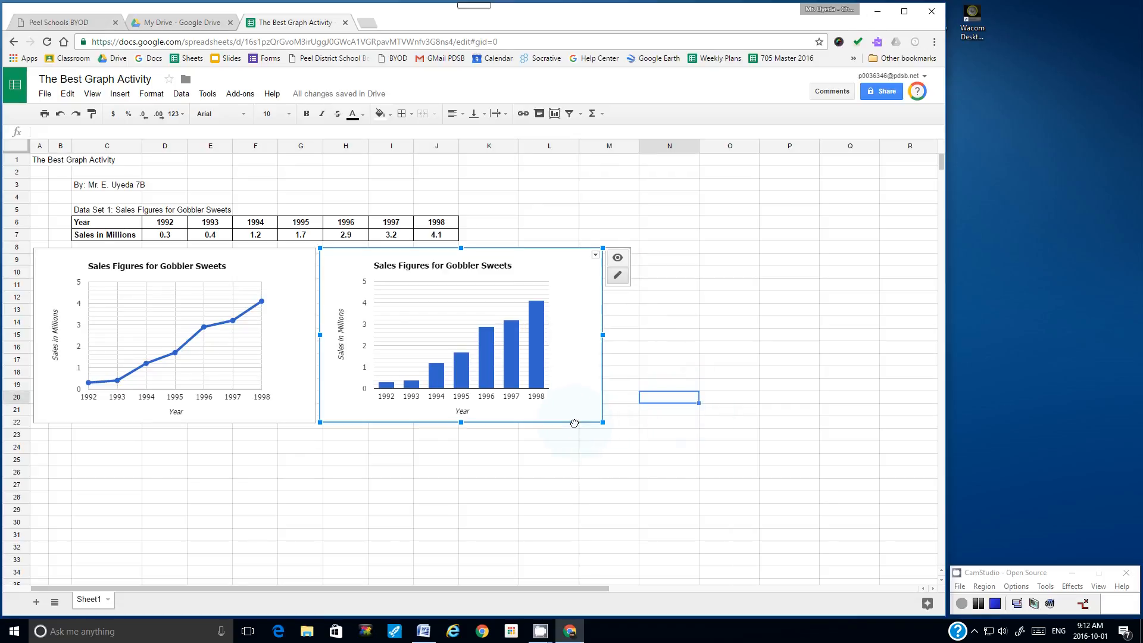
{"action": "left_click", "coordinate": [700, 473]}
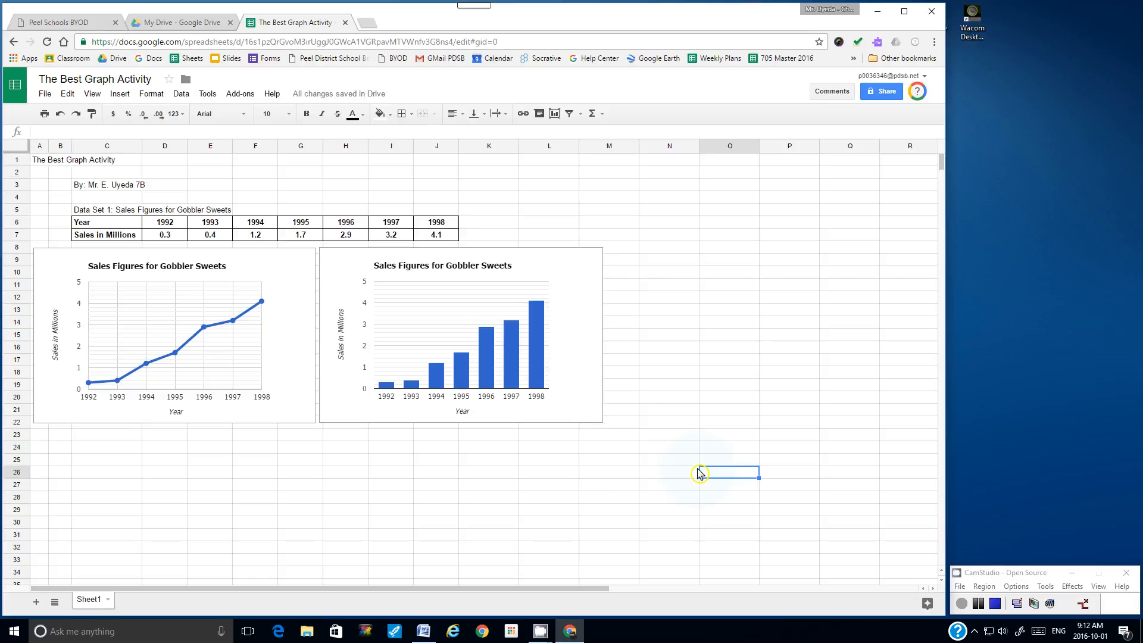
{"action": "left_click_drag", "start_coordinate": [122, 226], "coordinate": [437, 237]}
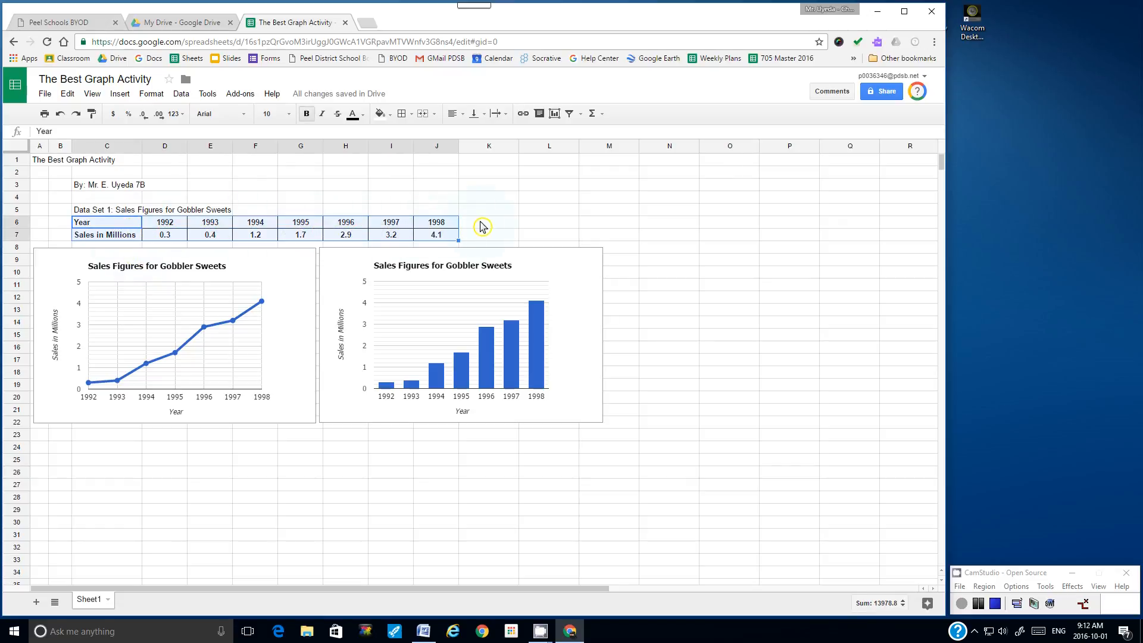
Step: Start a new chart from the selected sales data and preview it as a 3D pie chart
{"action": "left_click", "coordinate": [119, 95]}
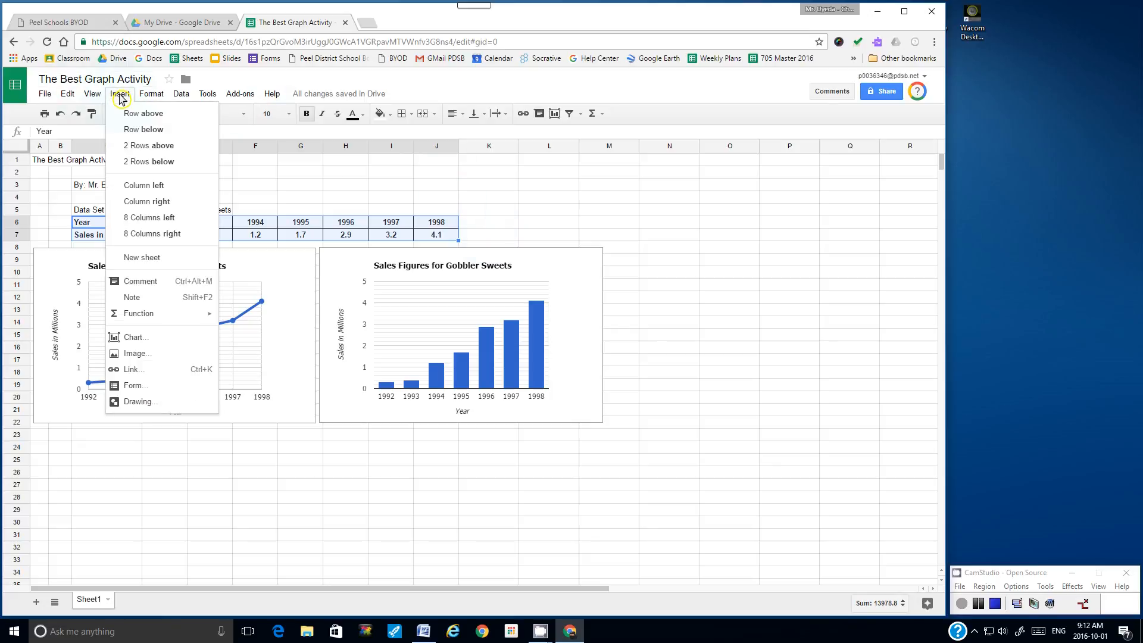
{"action": "left_click", "coordinate": [135, 338]}
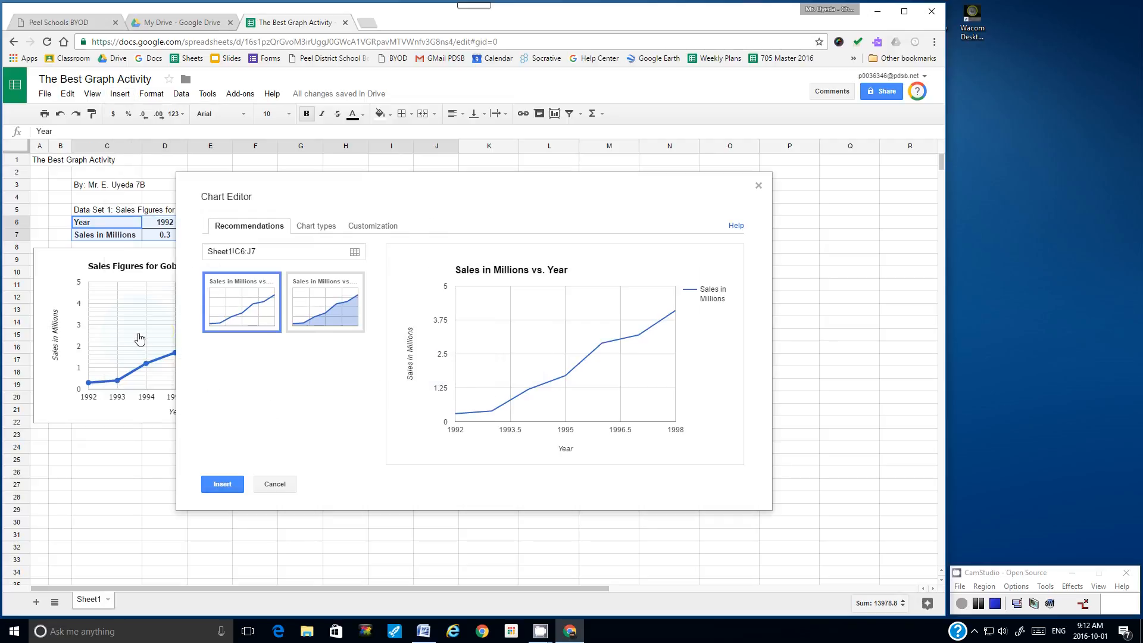
{"action": "left_click", "coordinate": [319, 227]}
{"action": "left_click_drag", "start_coordinate": [377, 331], "coordinate": [380, 417]}
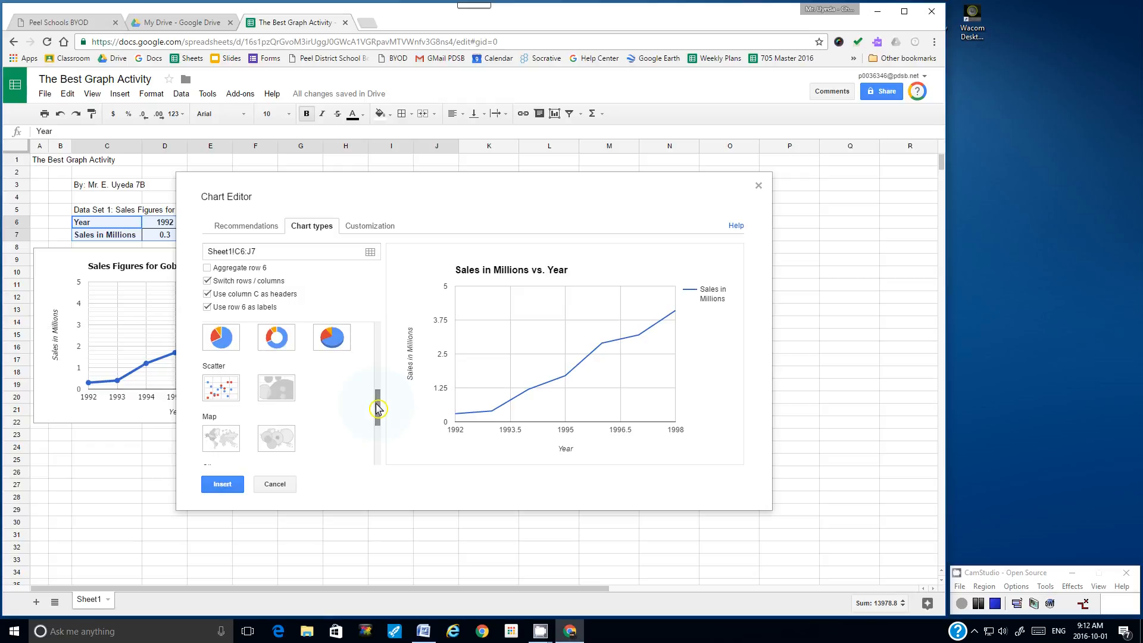
{"action": "scroll", "coordinate": [375, 400], "scroll_direction": "up", "scroll_amount": 2}
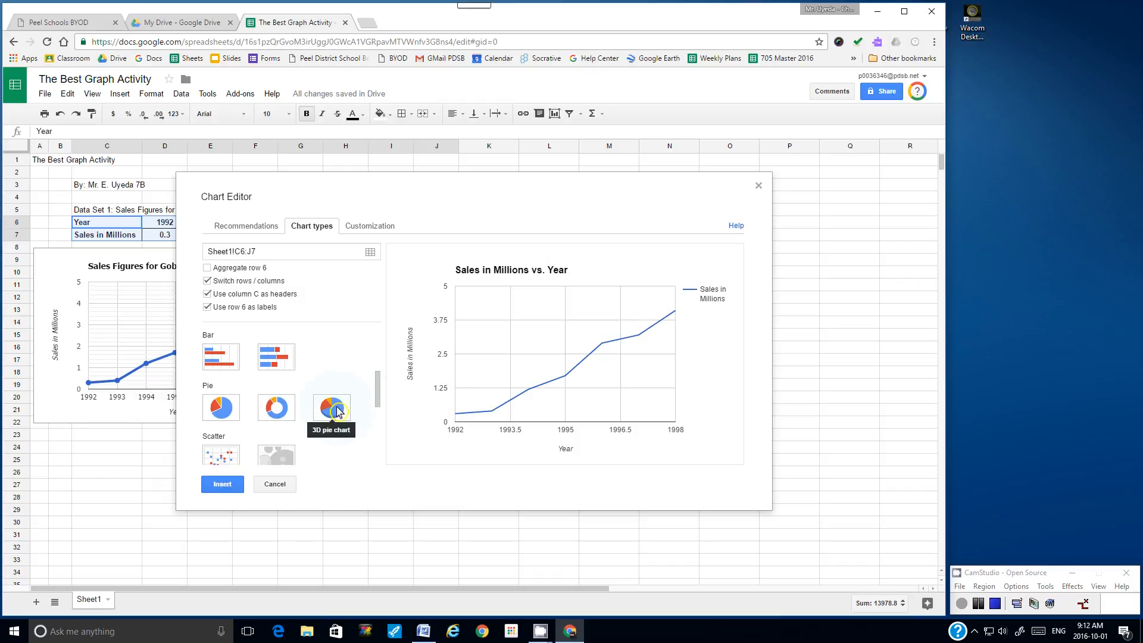
{"action": "mouse_move", "coordinate": [377, 388]}
{"action": "left_mouse_down"}
{"action": "mouse_move", "coordinate": [377, 334]}
{"action": "mouse_move", "coordinate": [379, 410]}
{"action": "left_mouse_up"}
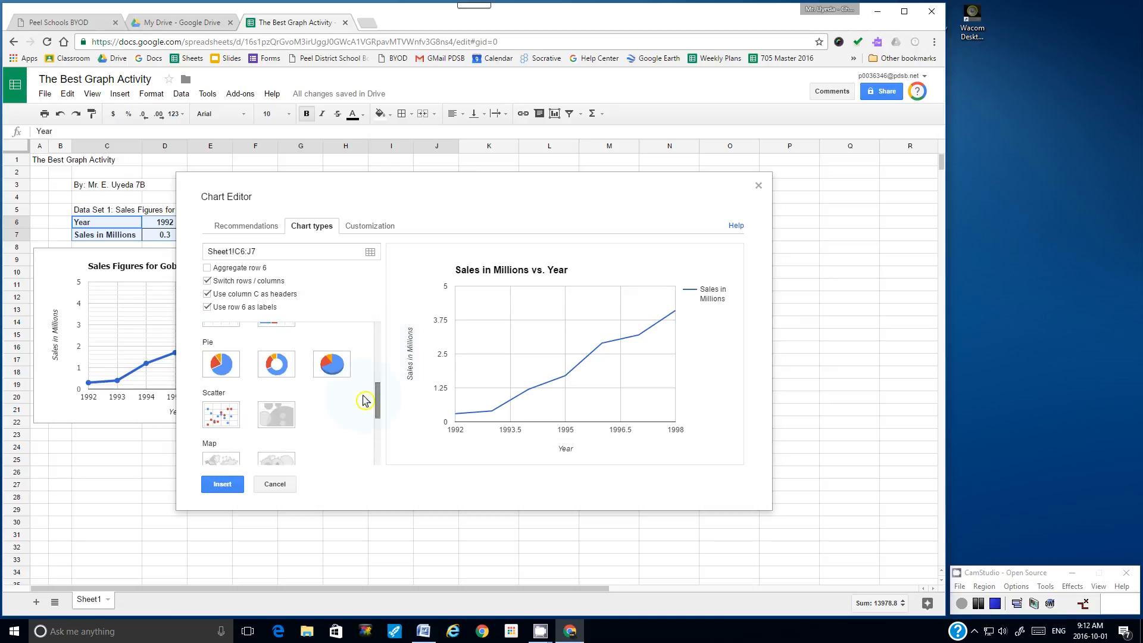
{"action": "left_click", "coordinate": [337, 372]}
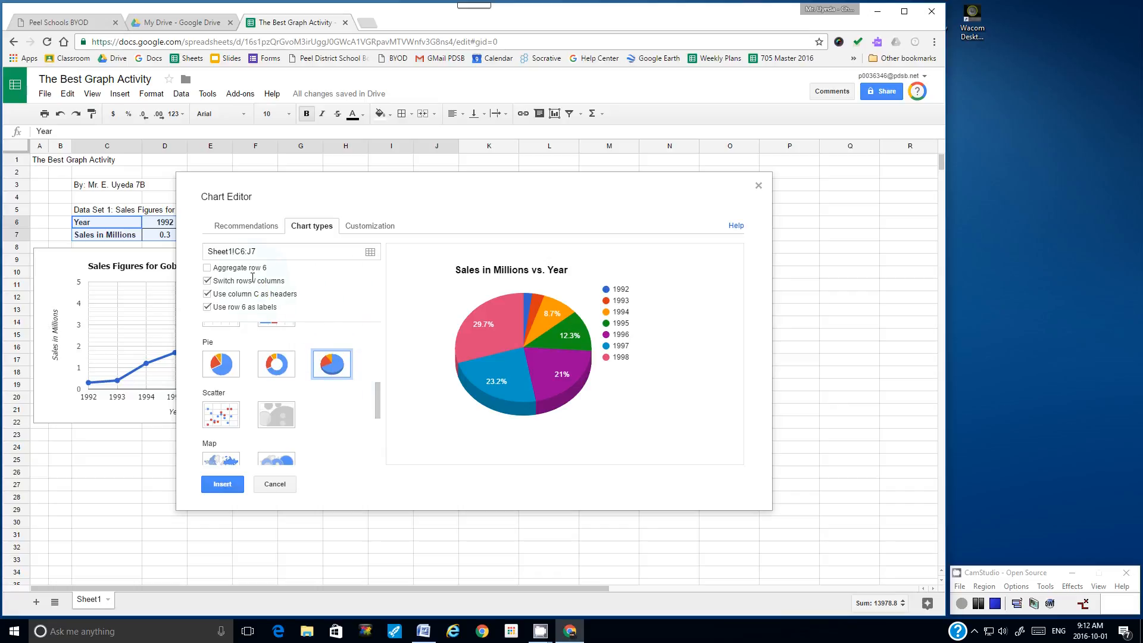
{"action": "left_click", "coordinate": [366, 229]}
Step: Retitle the pie chart 'Sales Figures for Gobbler Sweets' with title size 14
{"action": "left_click_drag", "start_coordinate": [320, 305], "coordinate": [195, 301]}
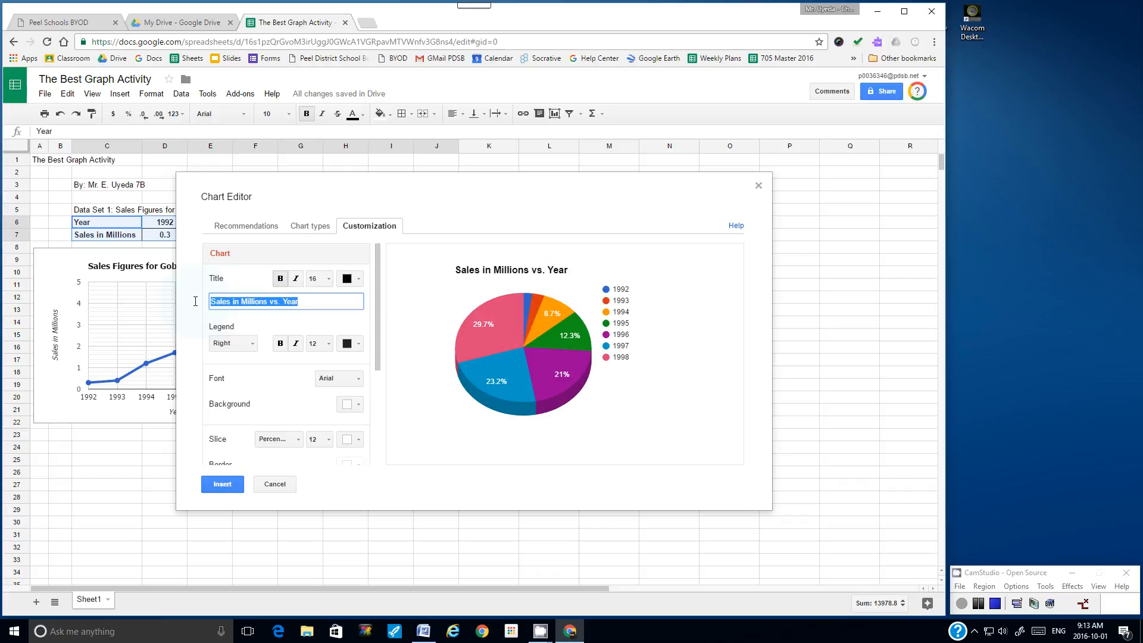
{"action": "type", "text": "Sales Figures for Gobbl"}
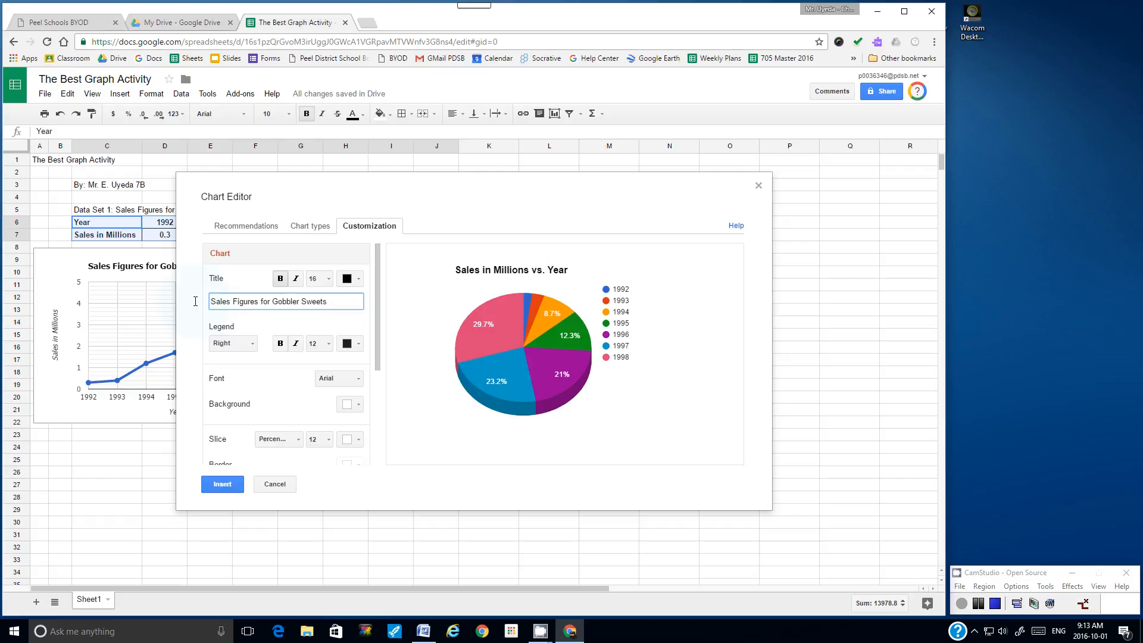
{"action": "left_click", "coordinate": [317, 278]}
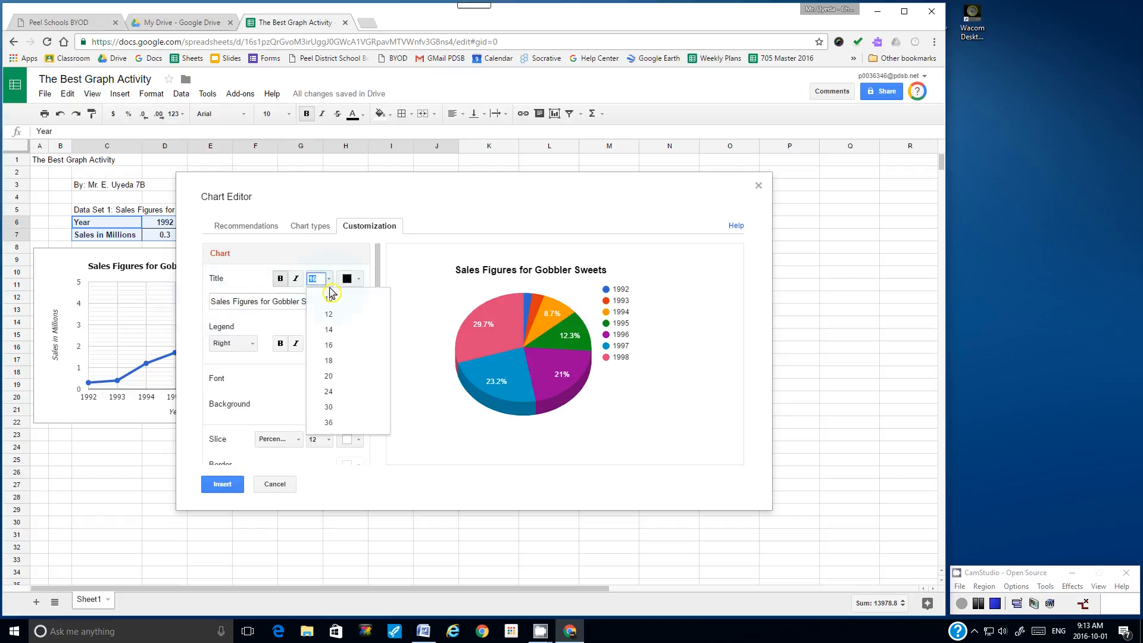
{"action": "left_click", "coordinate": [332, 334]}
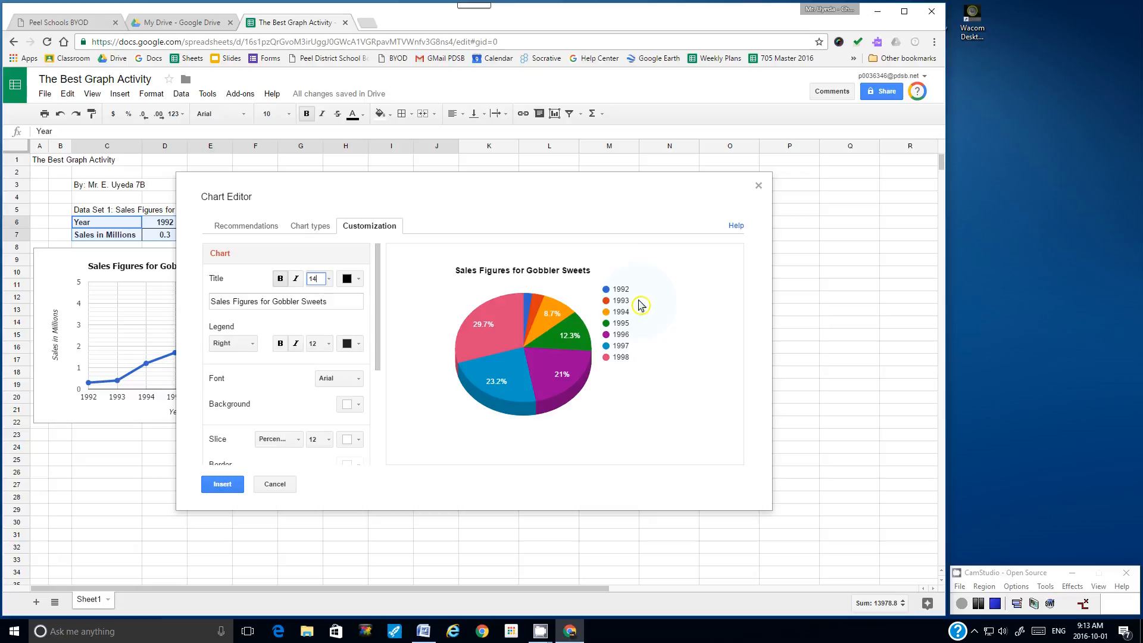
Step: Try the legend at Top and Bottom, then leave it on the Right
{"action": "left_click", "coordinate": [256, 344]}
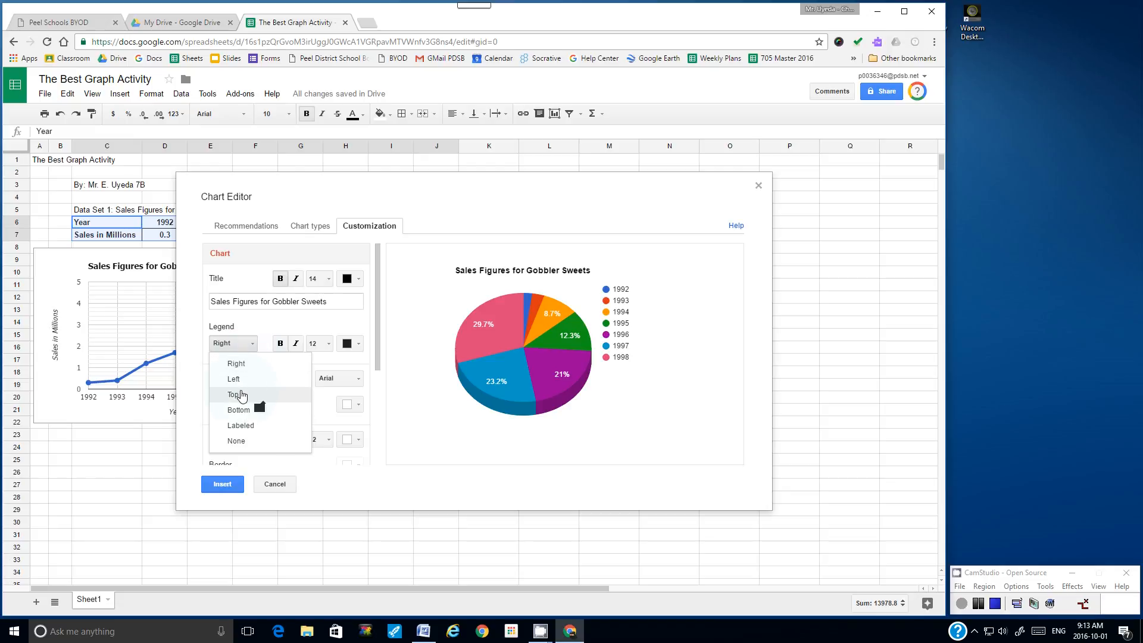
{"action": "left_click", "coordinate": [242, 396]}
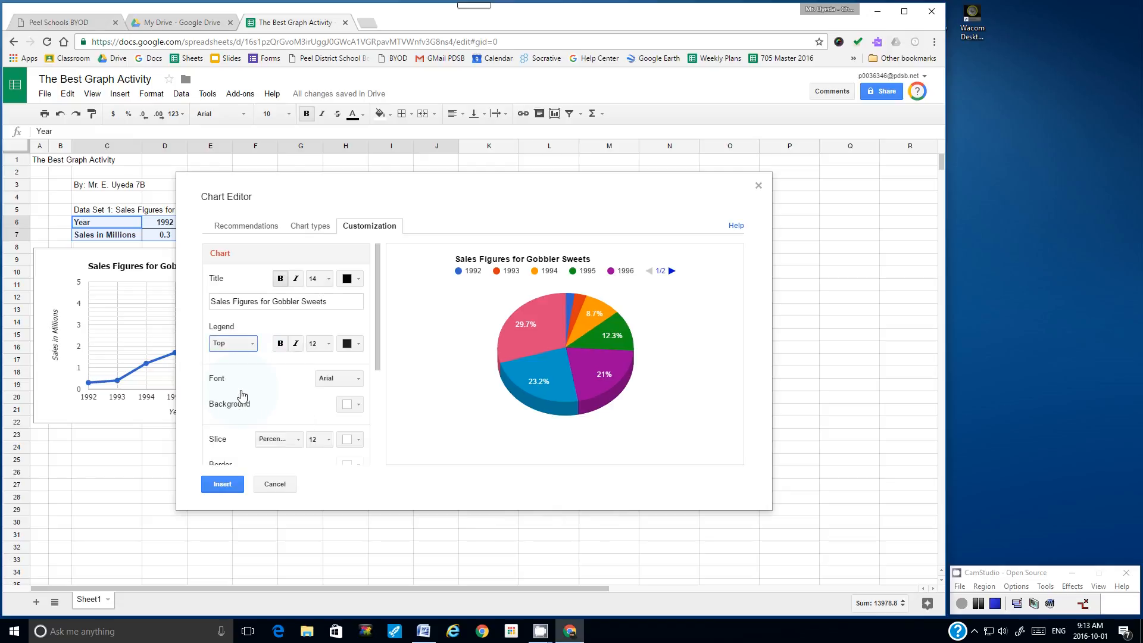
{"action": "left_click", "coordinate": [253, 343]}
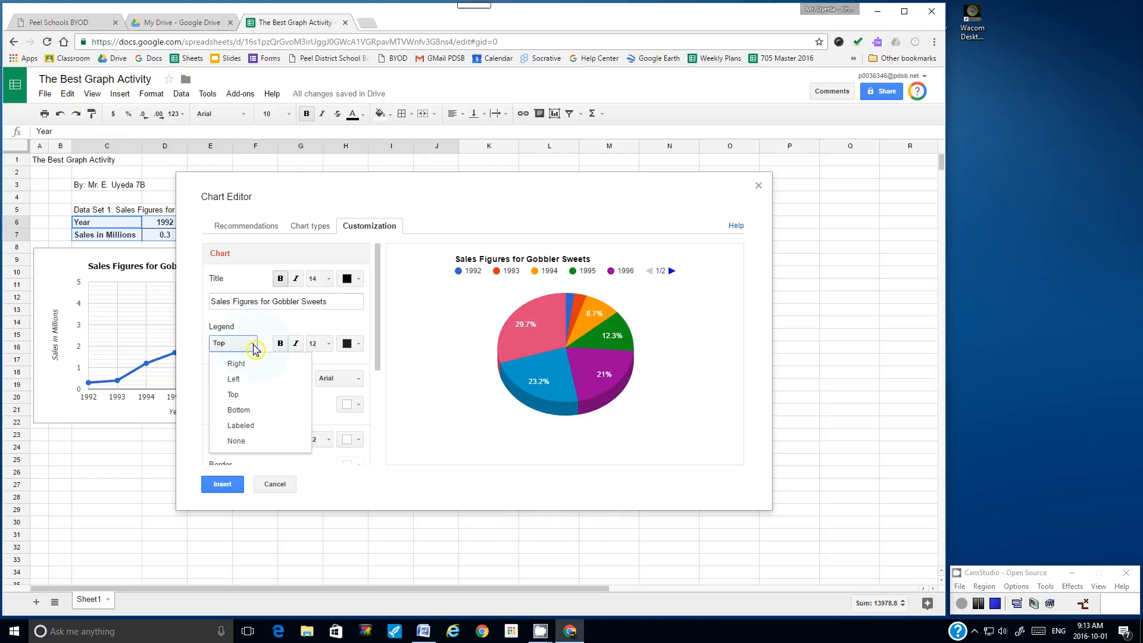
{"action": "left_click", "coordinate": [241, 411]}
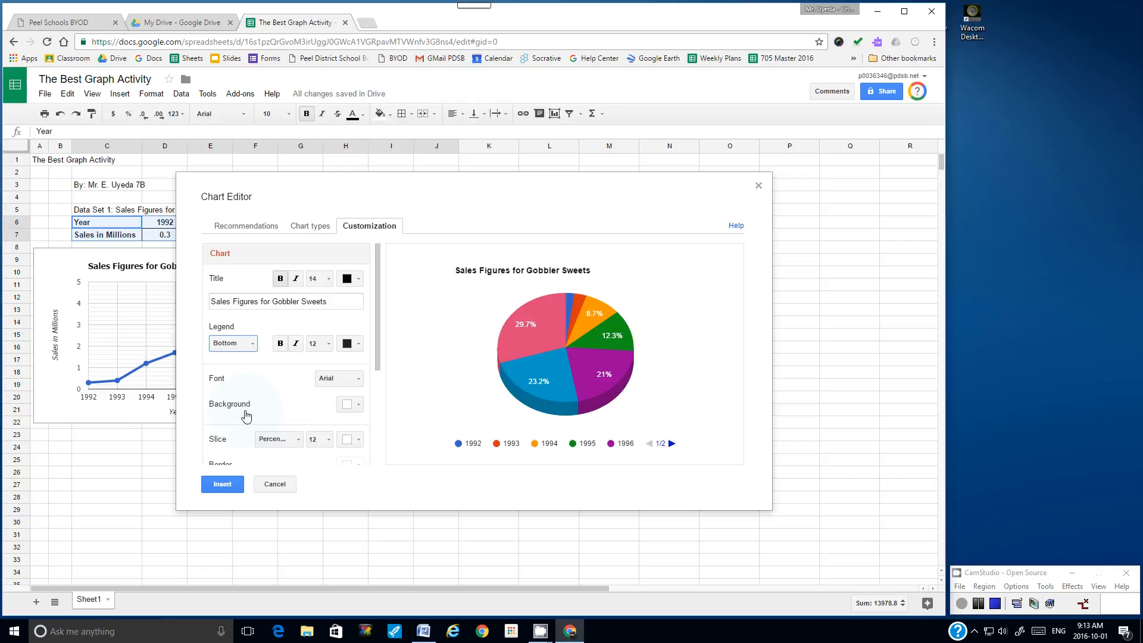
{"action": "left_click", "coordinate": [255, 349]}
{"action": "left_click", "coordinate": [253, 361]}
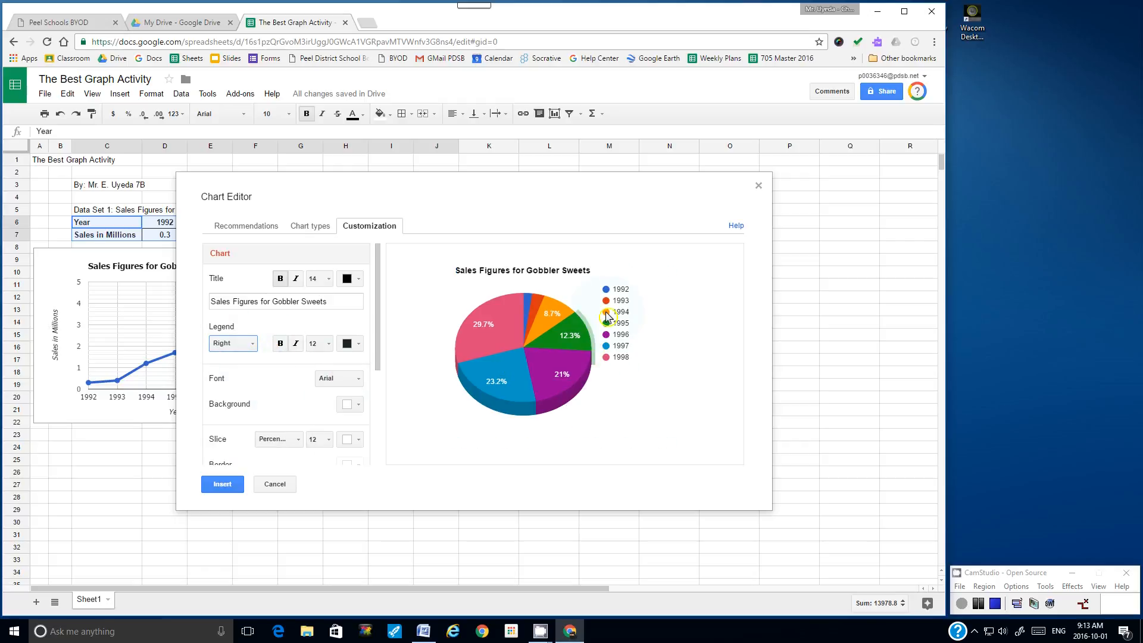
Step: Set the pie chart's font to Tahoma
{"action": "mouse_move", "coordinate": [498, 363]}
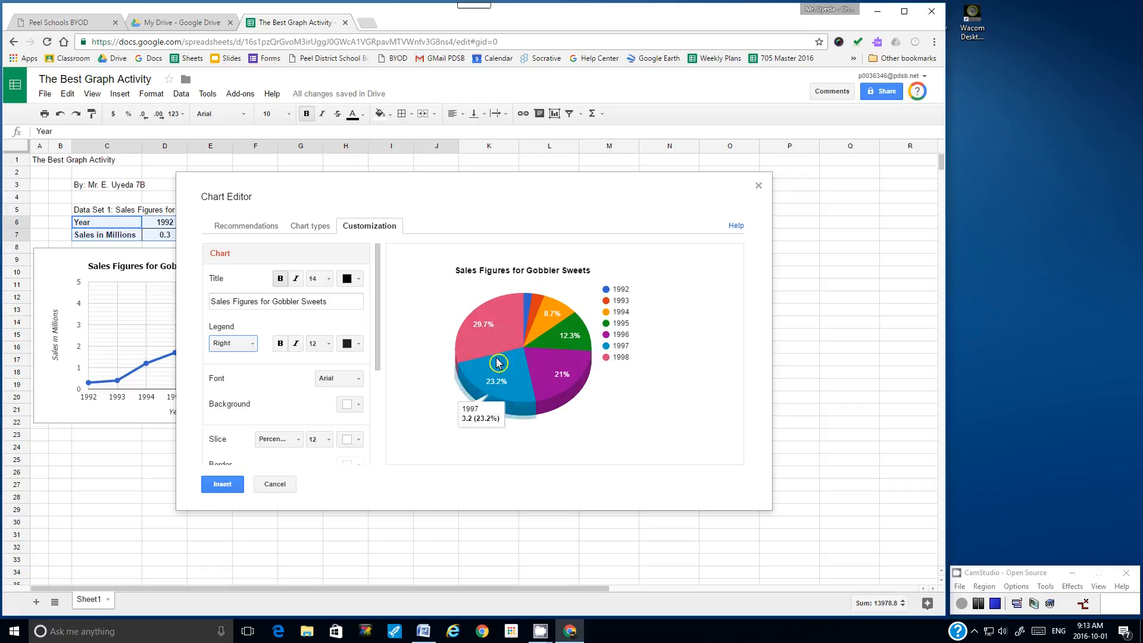
{"action": "scroll", "coordinate": [378, 336], "scroll_direction": "down", "scroll_amount": 1}
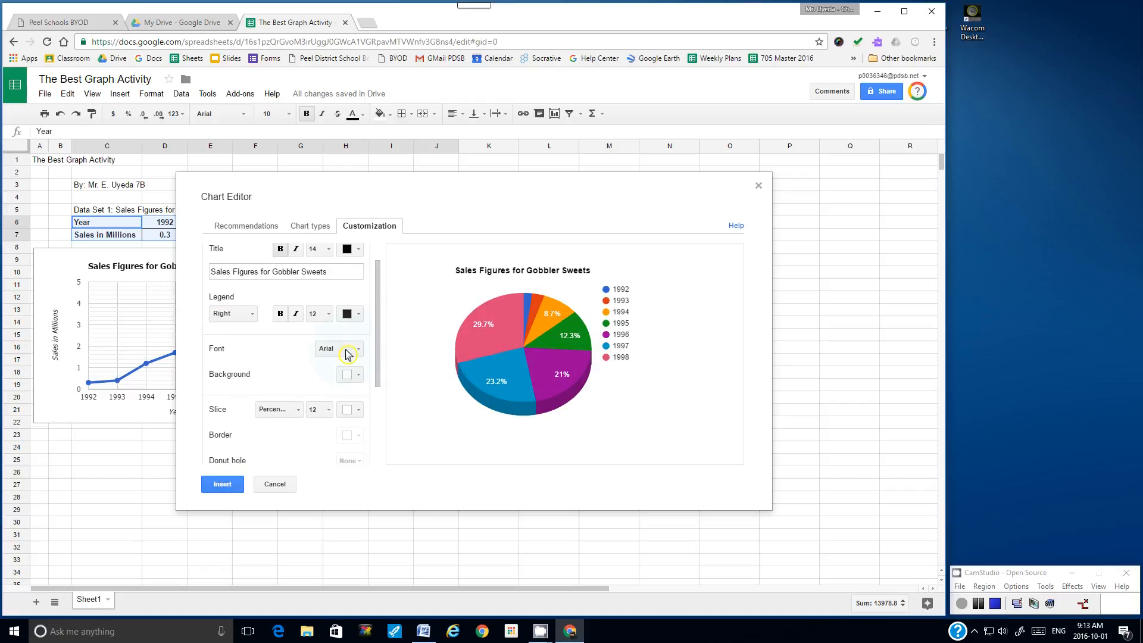
{"action": "left_click", "coordinate": [360, 354]}
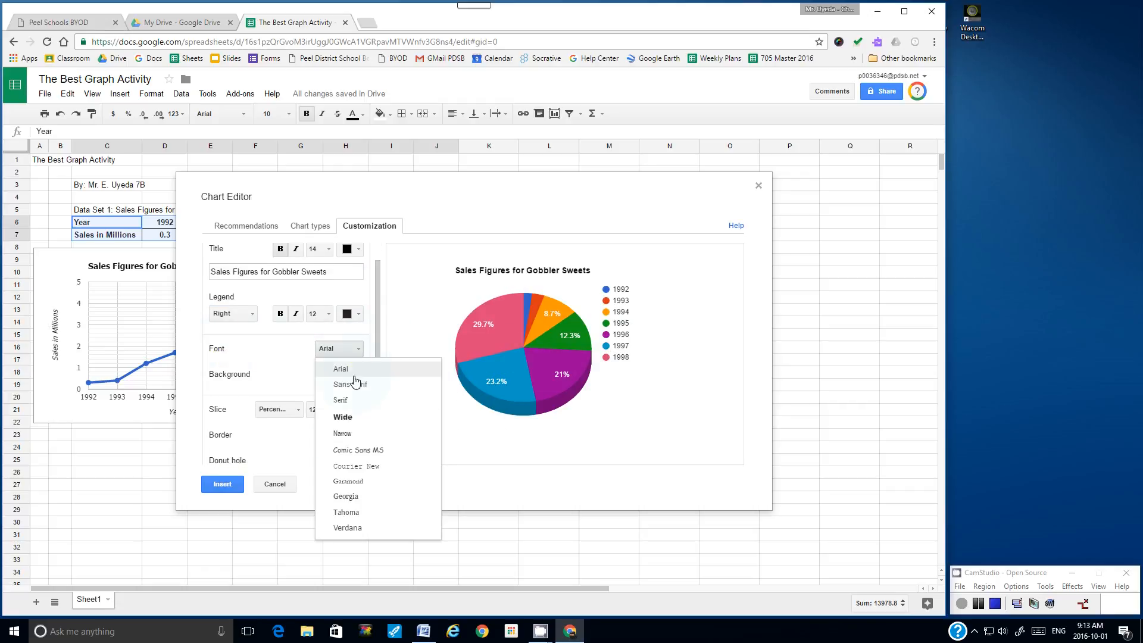
{"action": "left_click", "coordinate": [363, 513]}
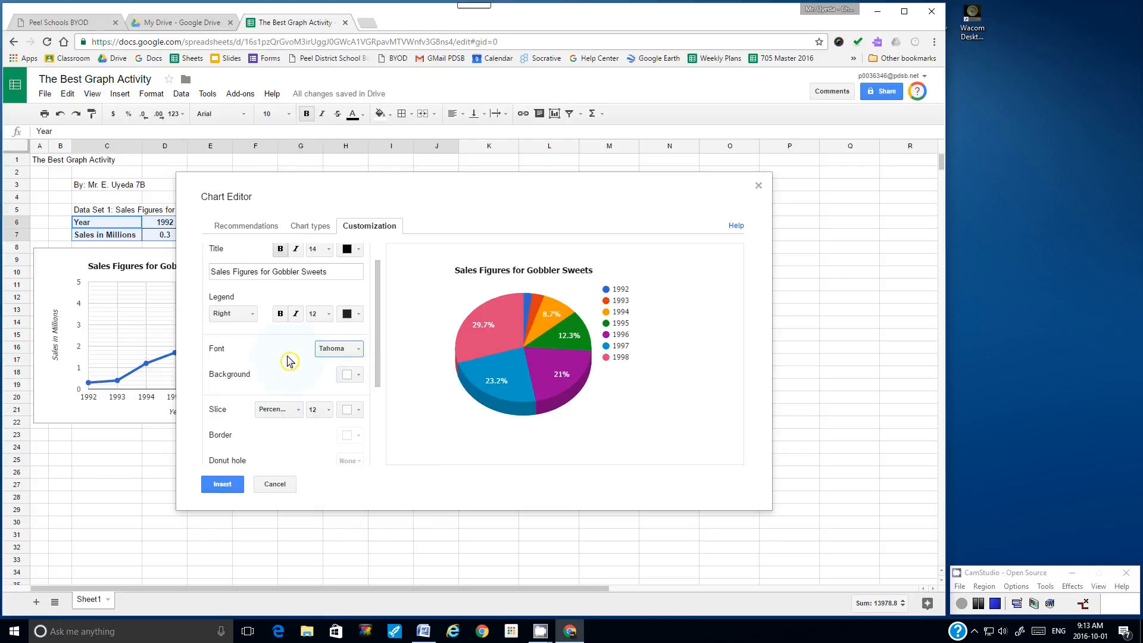
Step: Try value labels on the pie slices, then switch back to percentage labels
{"action": "left_click_drag", "start_coordinate": [376, 334], "coordinate": [377, 374]}
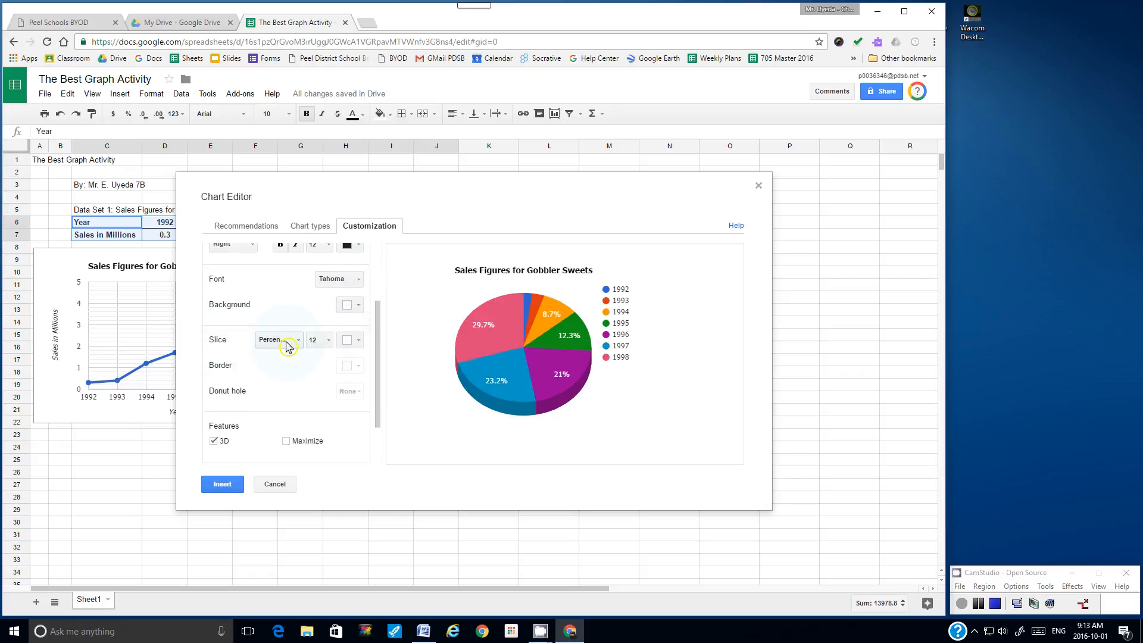
{"action": "mouse_move", "coordinate": [473, 327]}
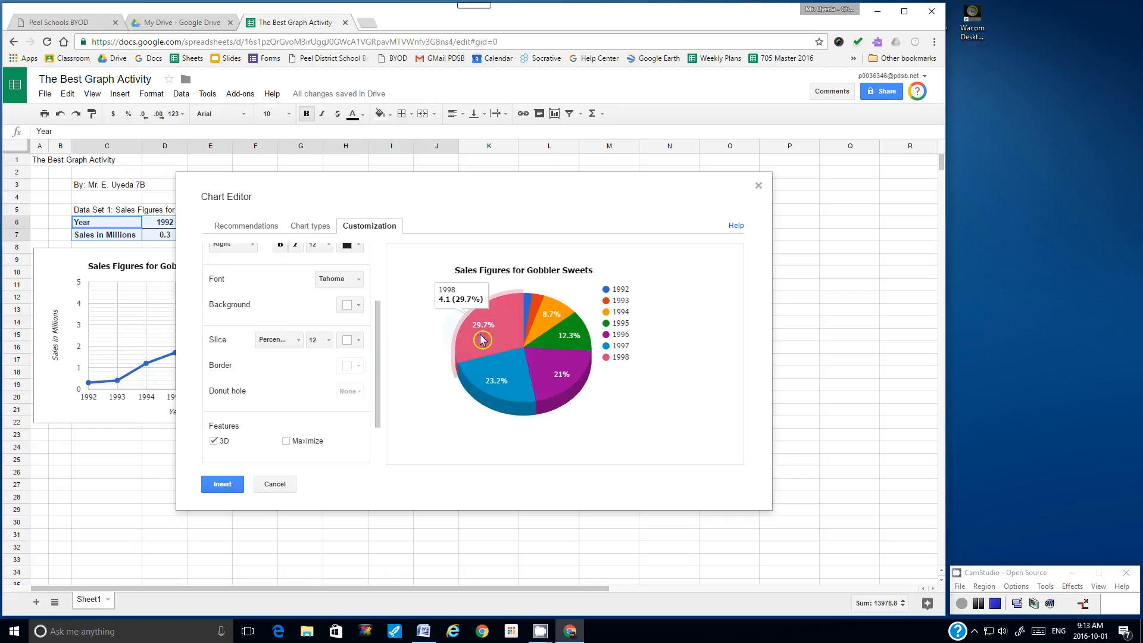
{"action": "left_click", "coordinate": [300, 342]}
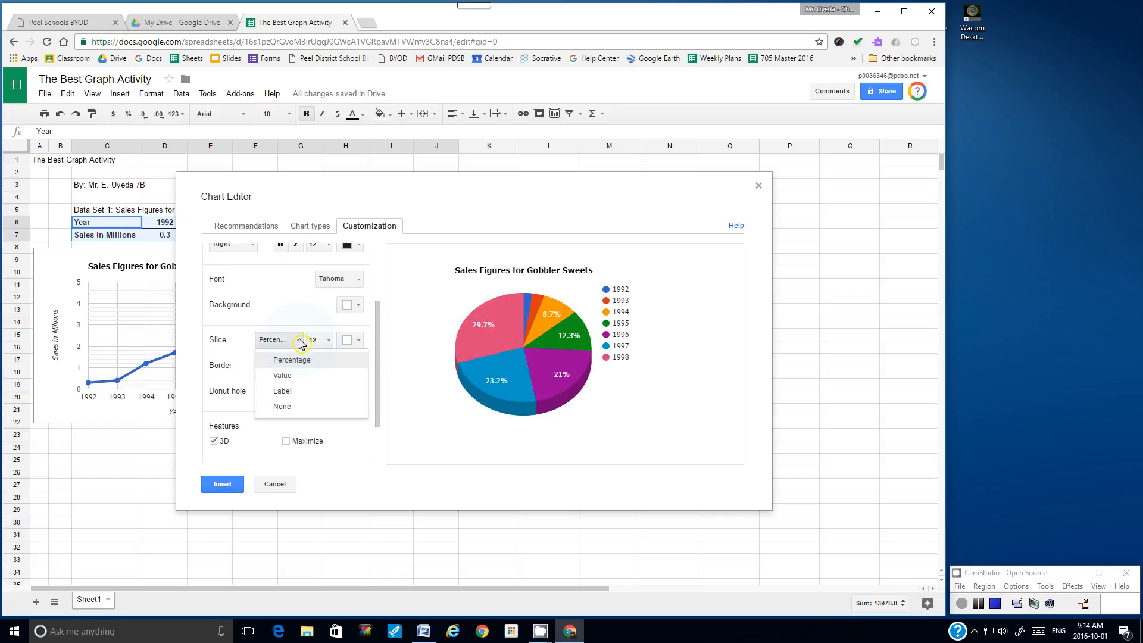
{"action": "left_click", "coordinate": [290, 377]}
{"action": "mouse_move", "coordinate": [543, 354]}
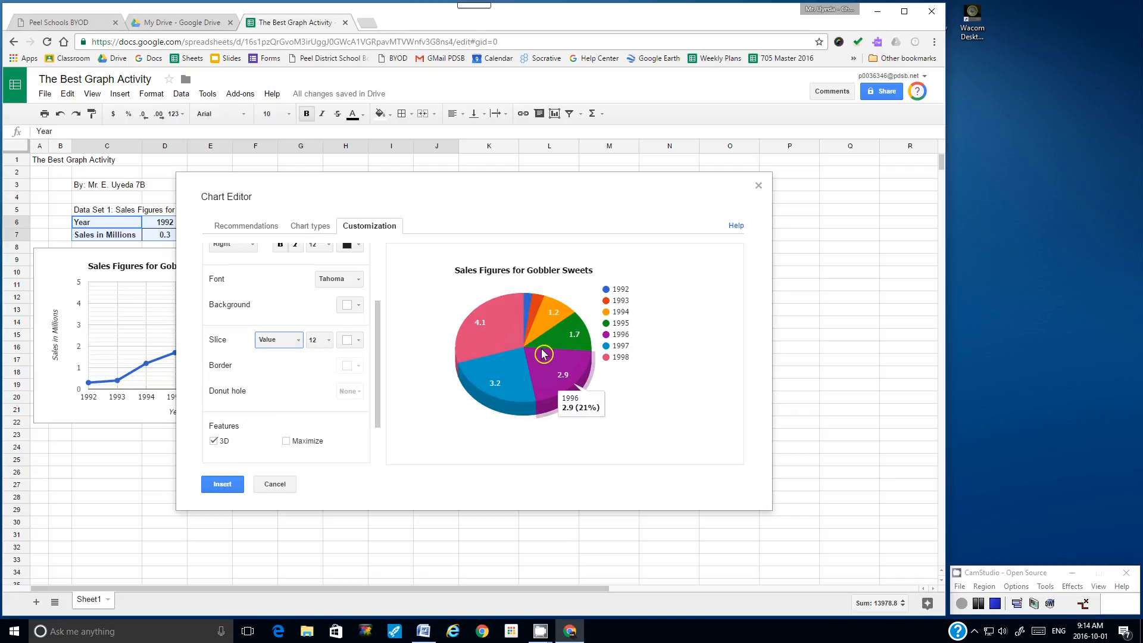
{"action": "left_click", "coordinate": [301, 343]}
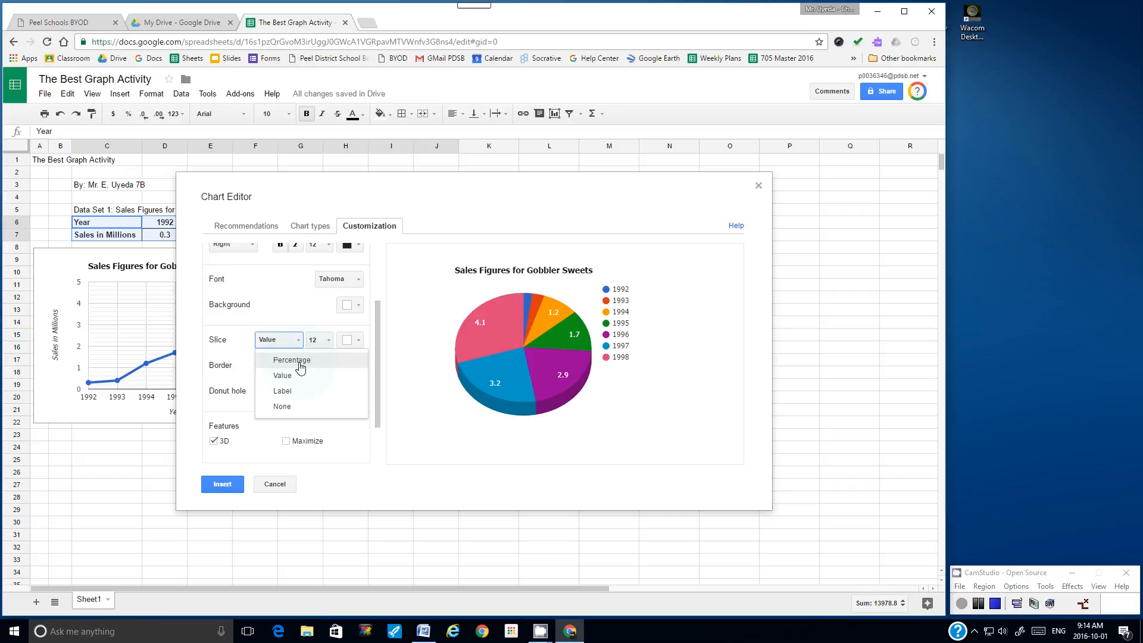
{"action": "left_click", "coordinate": [300, 364]}
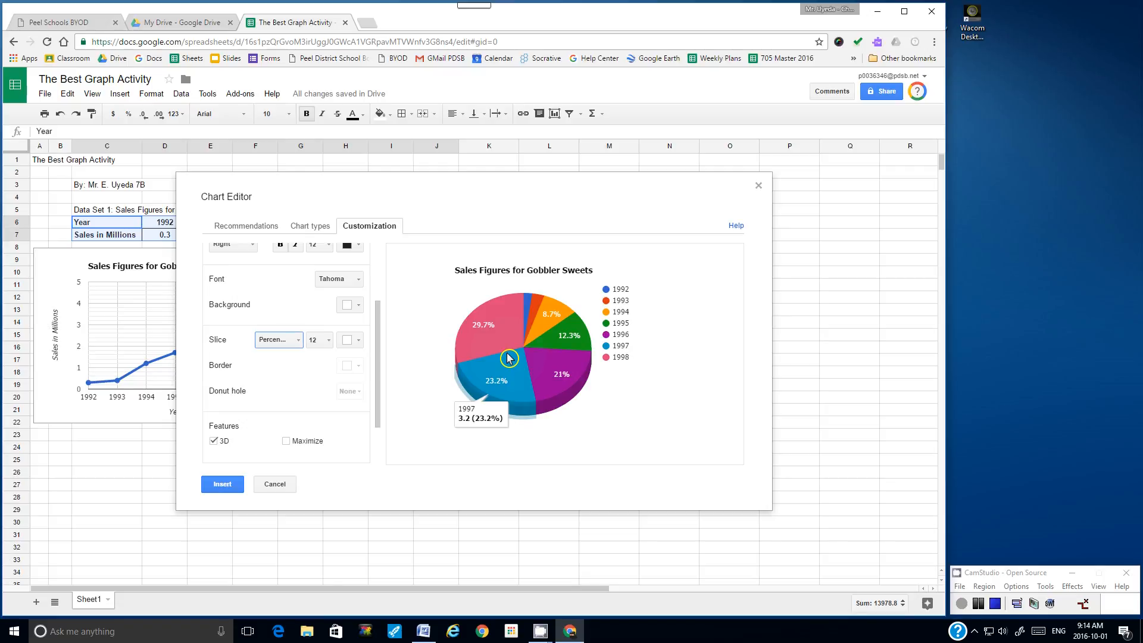
Step: Look through the remaining pie chart customization settings without changing them
{"action": "left_click", "coordinate": [360, 365]}
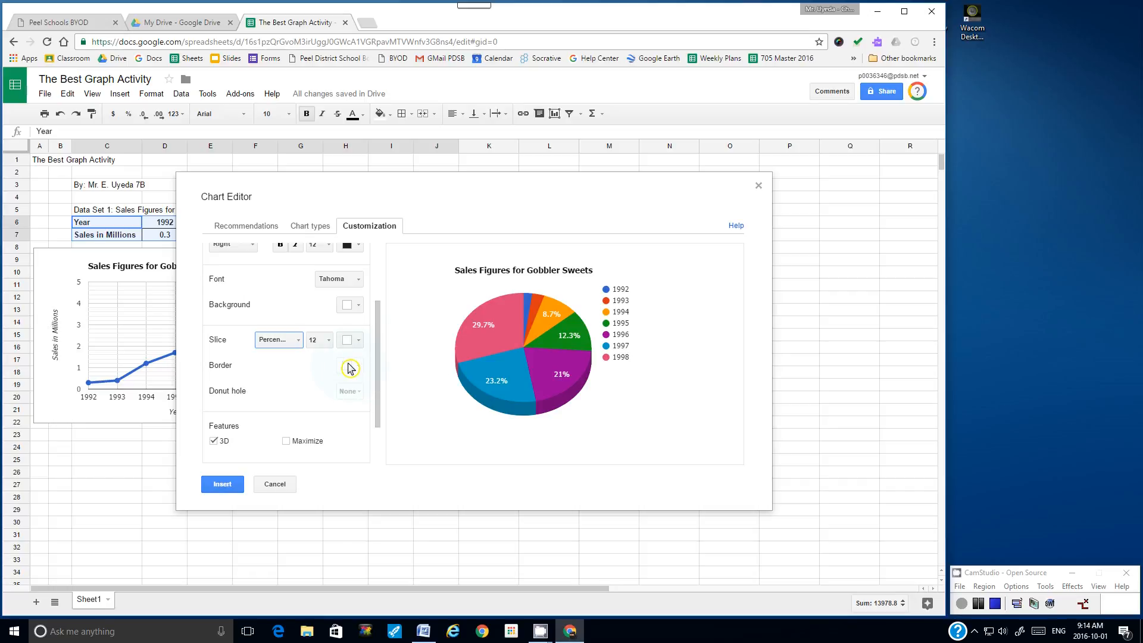
{"action": "scroll", "coordinate": [375, 366], "scroll_direction": "down", "scroll_amount": 1}
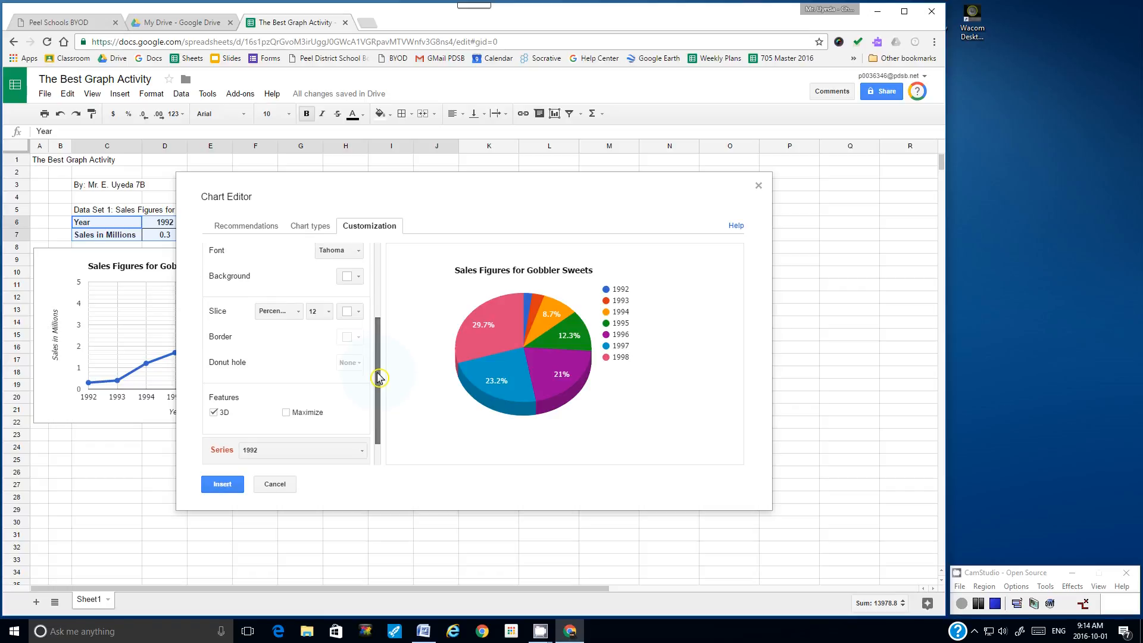
{"action": "left_click_drag", "start_coordinate": [231, 363], "coordinate": [236, 363]}
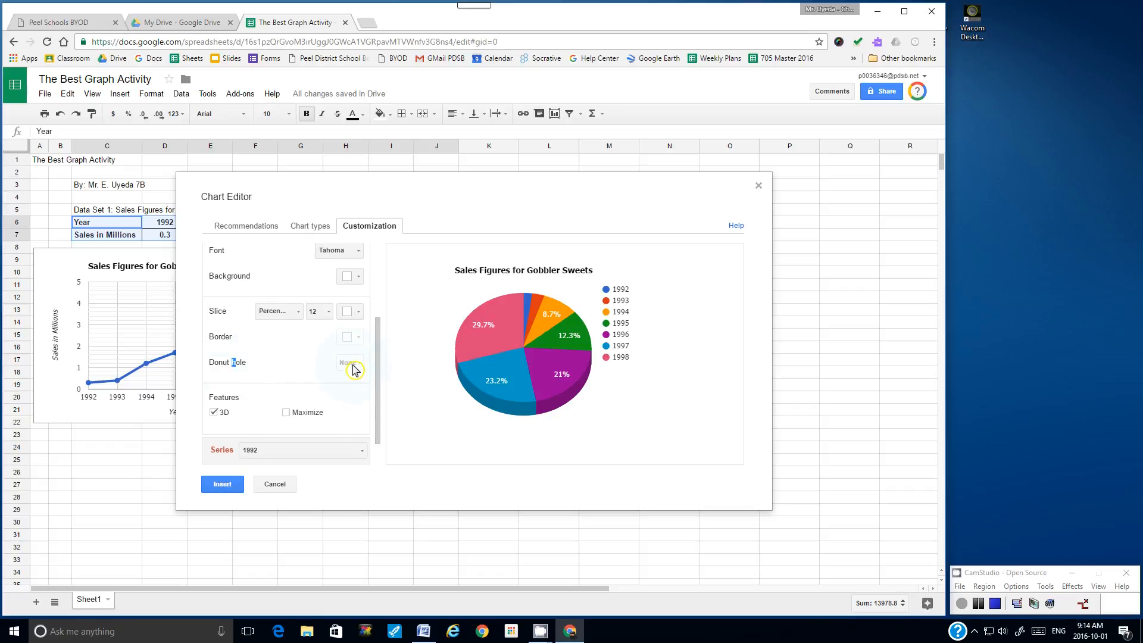
{"action": "mouse_move", "coordinate": [356, 369]}
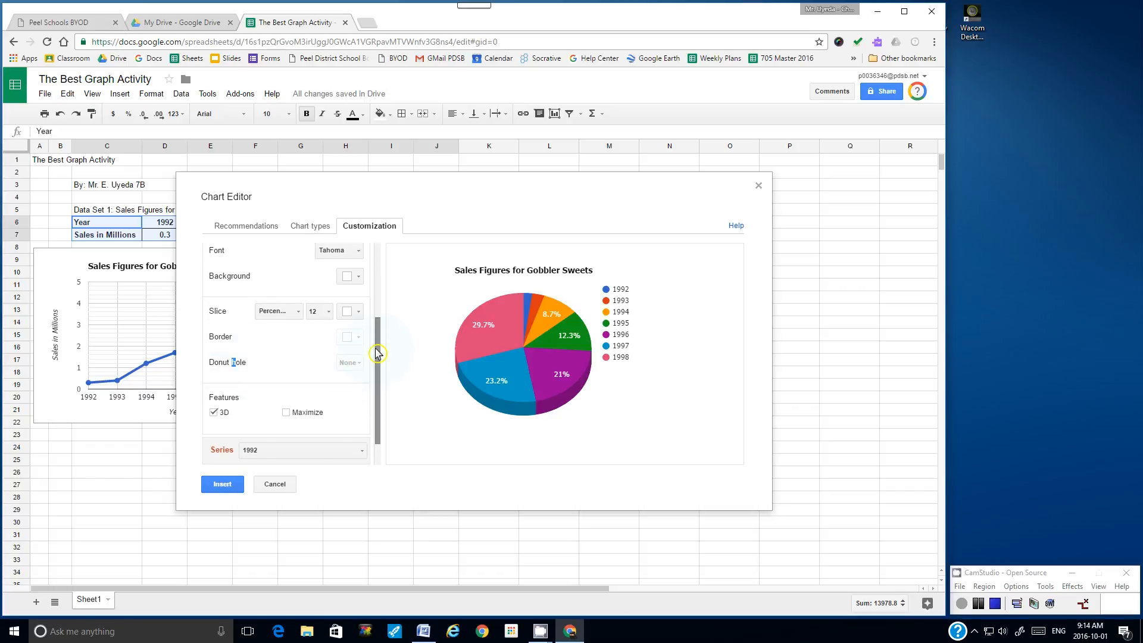
{"action": "scroll", "coordinate": [376, 374], "scroll_direction": "down", "scroll_amount": 1}
{"action": "left_click_drag", "start_coordinate": [376, 375], "coordinate": [384, 282]}
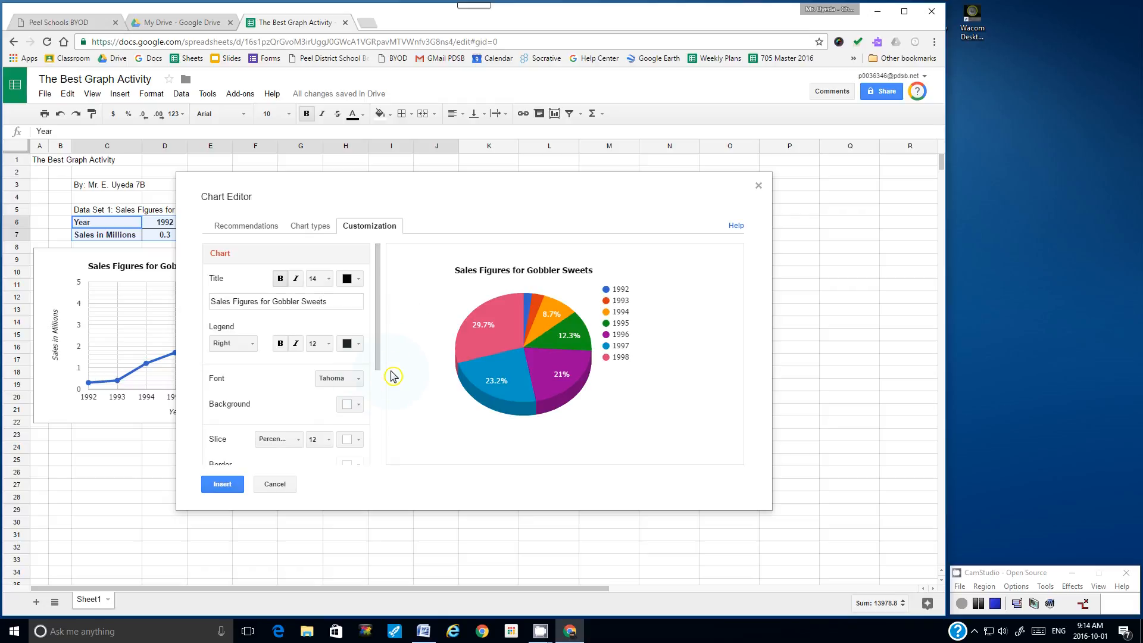
Step: Insert the 3D pie chart, shrink it, and place it below the line chart in rows 23–34
{"action": "left_click", "coordinate": [222, 484]}
{"action": "left_click_drag", "start_coordinate": [426, 444], "coordinate": [337, 390]}
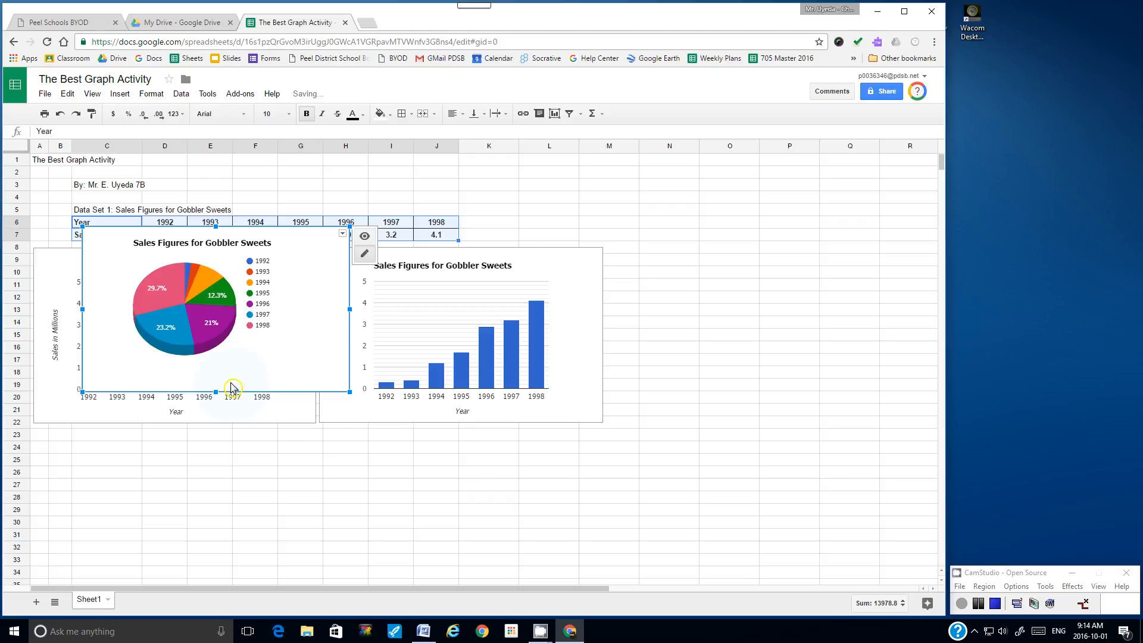
{"action": "left_click_drag", "start_coordinate": [238, 385], "coordinate": [191, 577]}
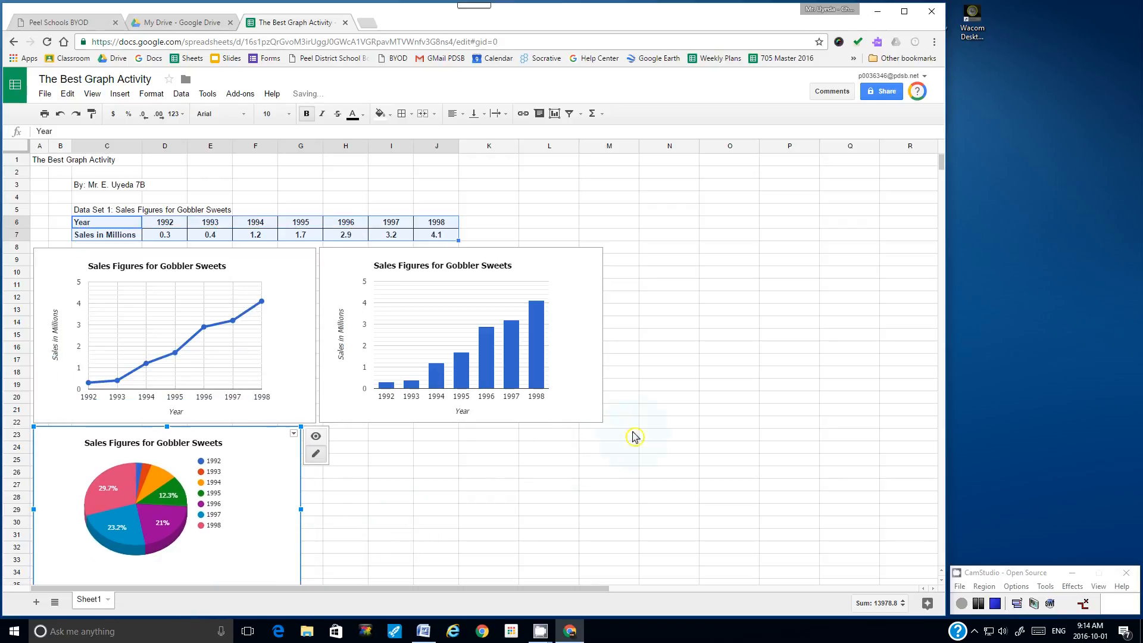
{"action": "left_click_drag", "start_coordinate": [940, 165], "coordinate": [944, 169]}
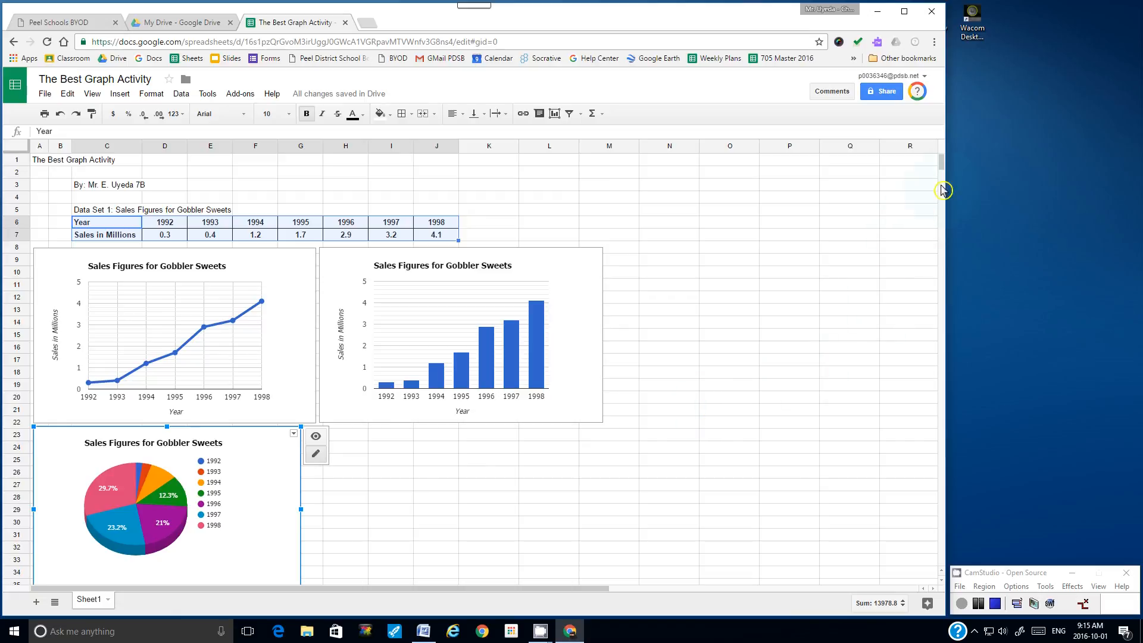
{"action": "scroll", "coordinate": [945, 165], "scroll_direction": "down", "scroll_amount": 2}
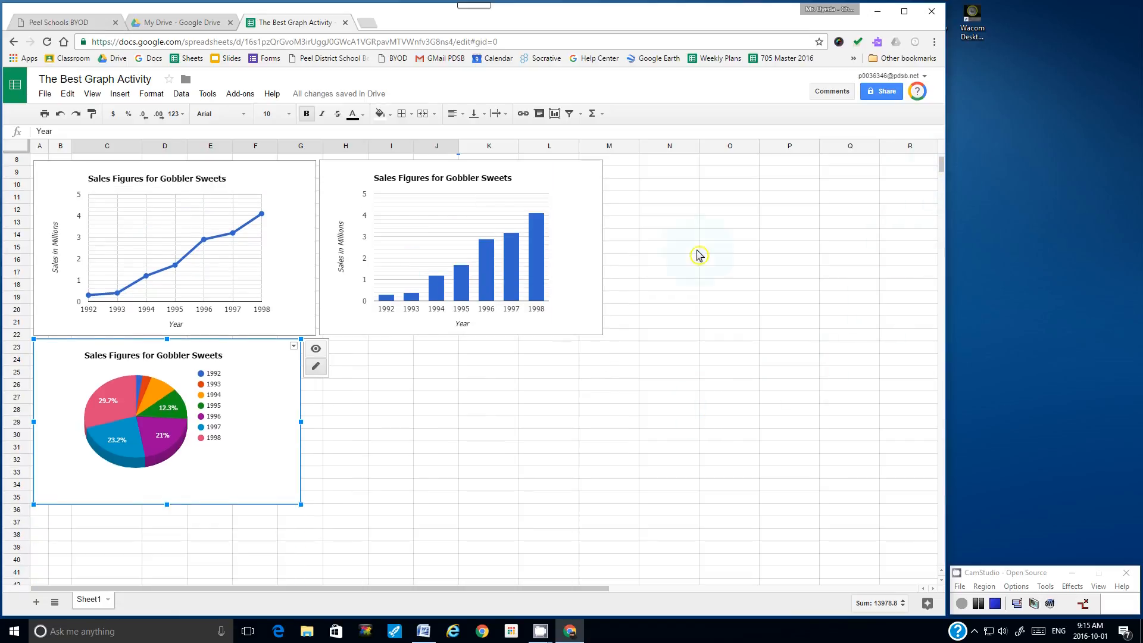
{"action": "left_click_drag", "start_coordinate": [301, 504], "coordinate": [288, 495]}
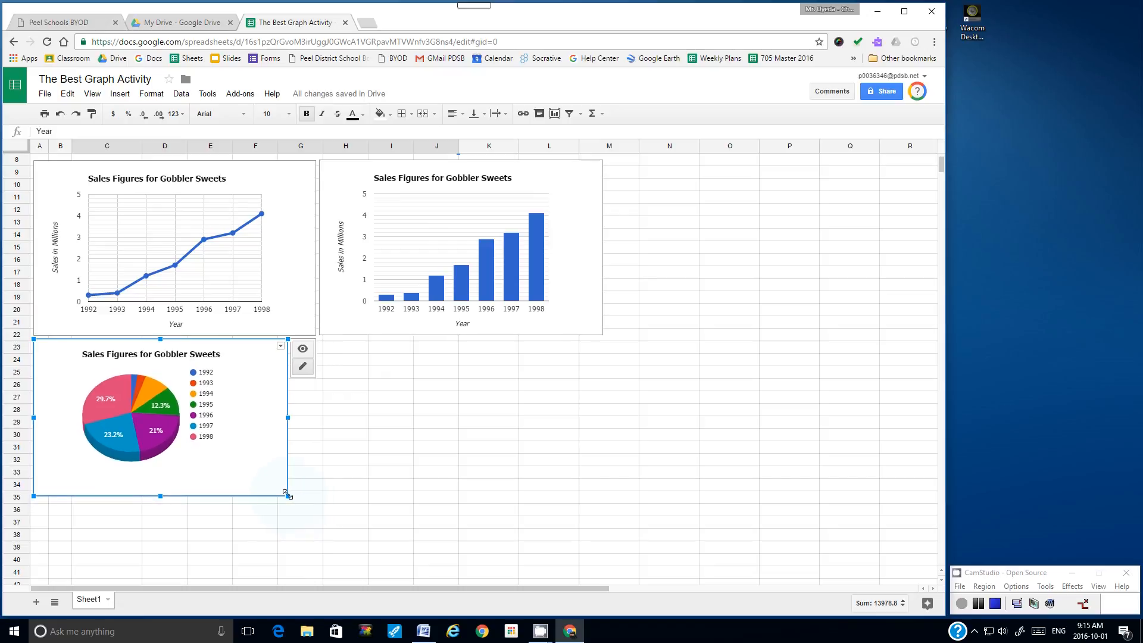
{"action": "left_click", "coordinate": [779, 247]}
{"action": "scroll", "coordinate": [609, 356], "scroll_direction": "up", "scroll_amount": 2}
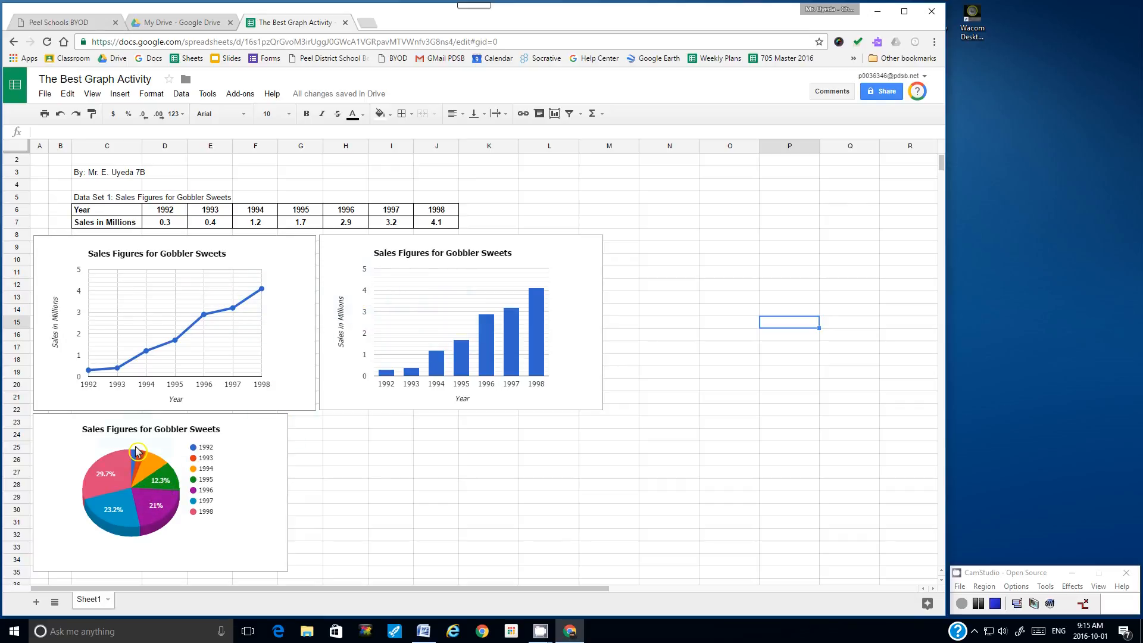
Step: Select the entire sheet from cell A1 with Ctrl+A
{"action": "scroll", "coordinate": [136, 451], "scroll_direction": "up", "scroll_amount": 1}
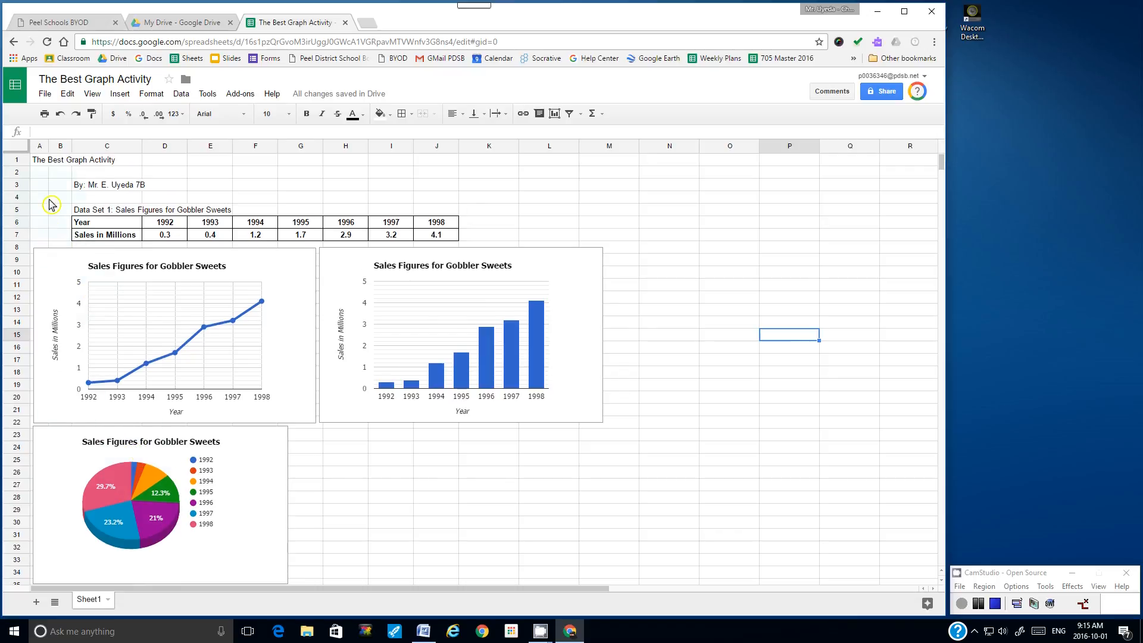
{"action": "left_click", "coordinate": [40, 164]}
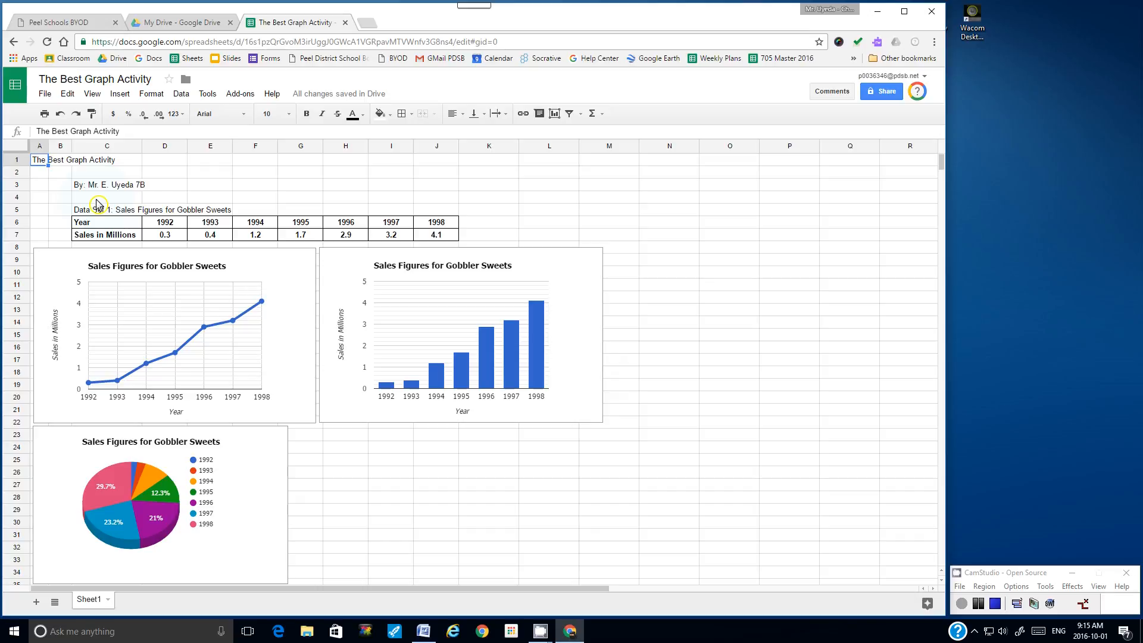
{"action": "key", "text": "ctrl+a"}
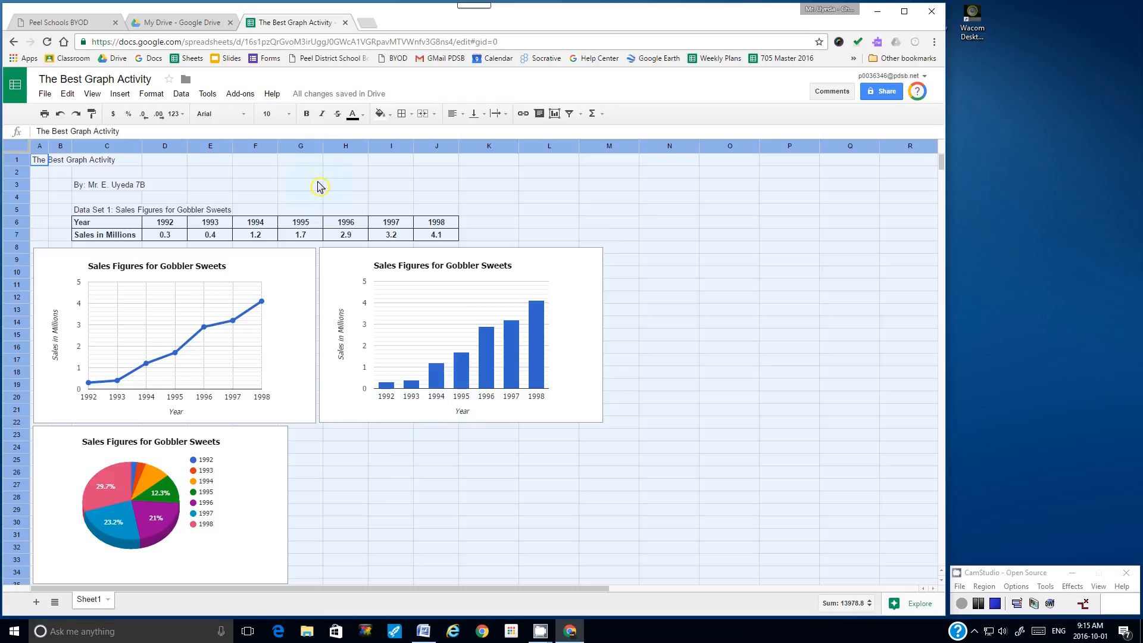
Step: Apply the Tahoma font to the whole sheet
{"action": "left_click", "coordinate": [246, 118]}
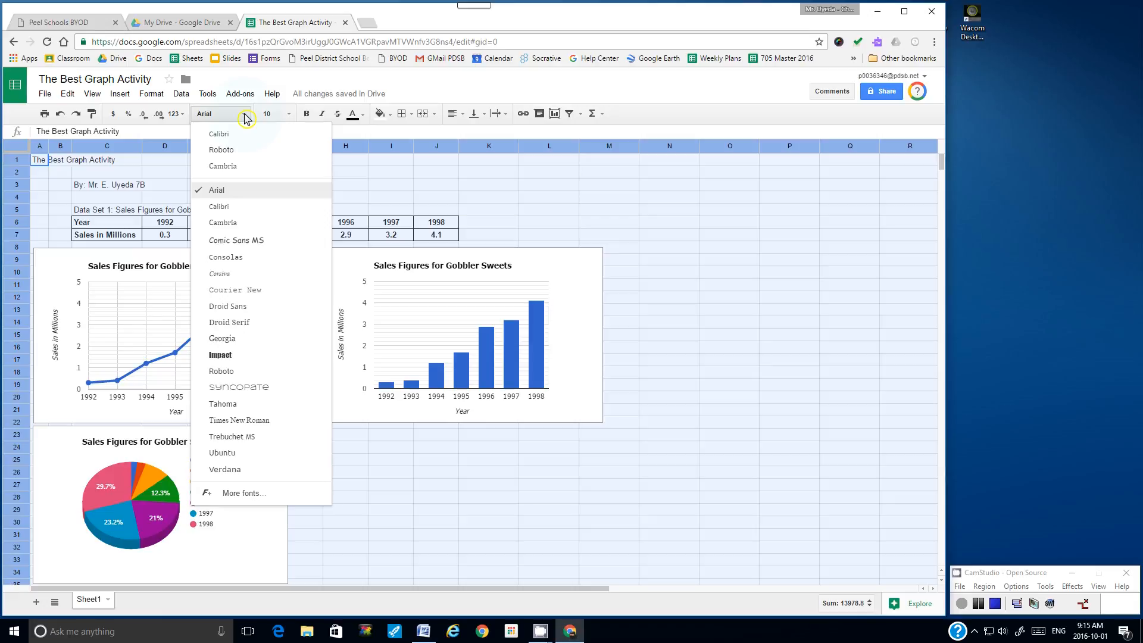
{"action": "left_click", "coordinate": [237, 405]}
{"action": "left_click", "coordinate": [471, 209]}
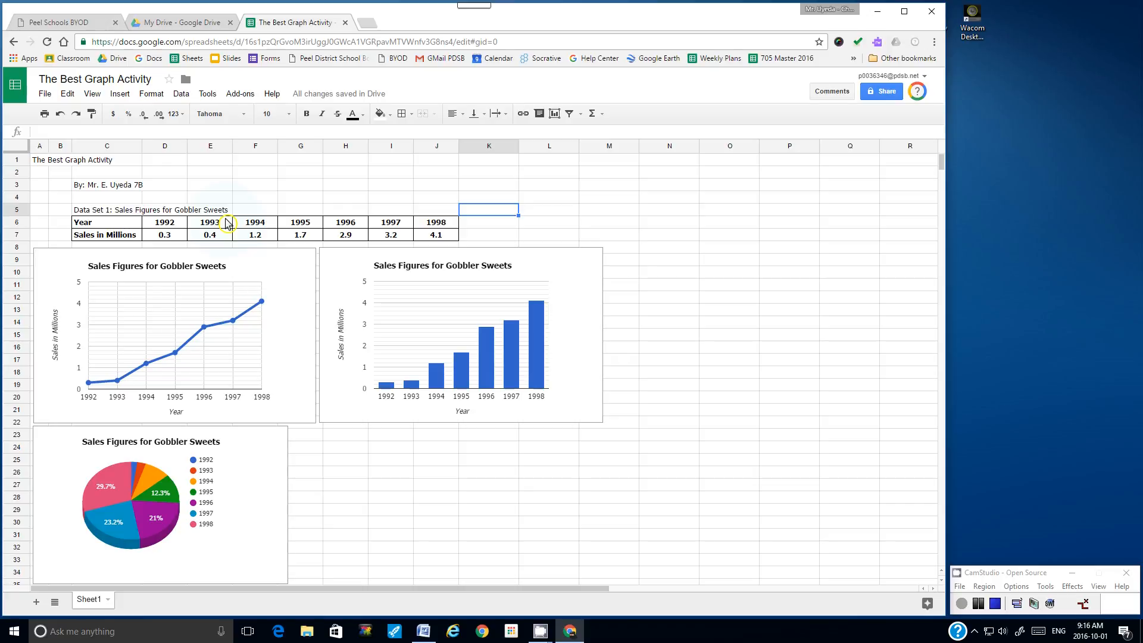
Step: Make the A1 title 12-point bold and italicize the author line in C3
{"action": "left_click", "coordinate": [41, 162]}
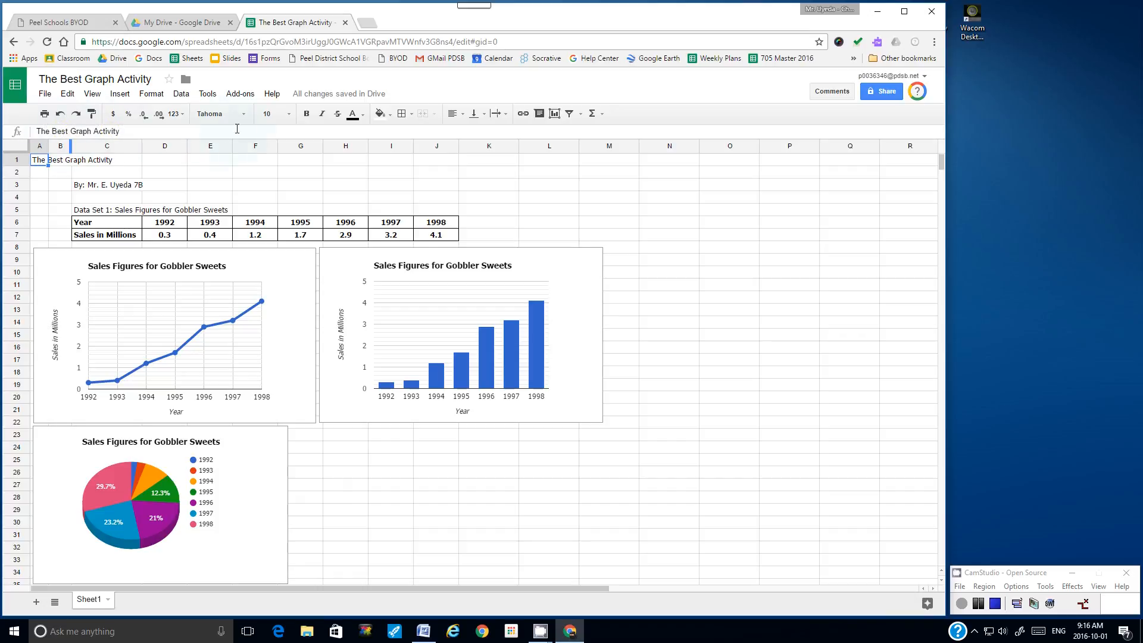
{"action": "left_click", "coordinate": [291, 115]}
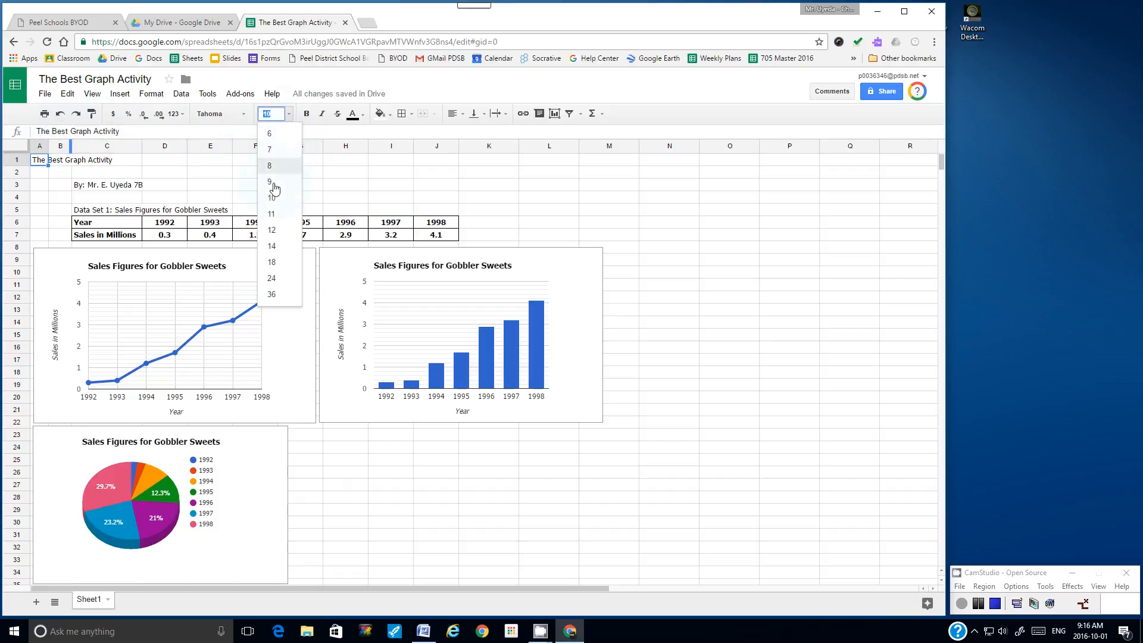
{"action": "left_click", "coordinate": [276, 232]}
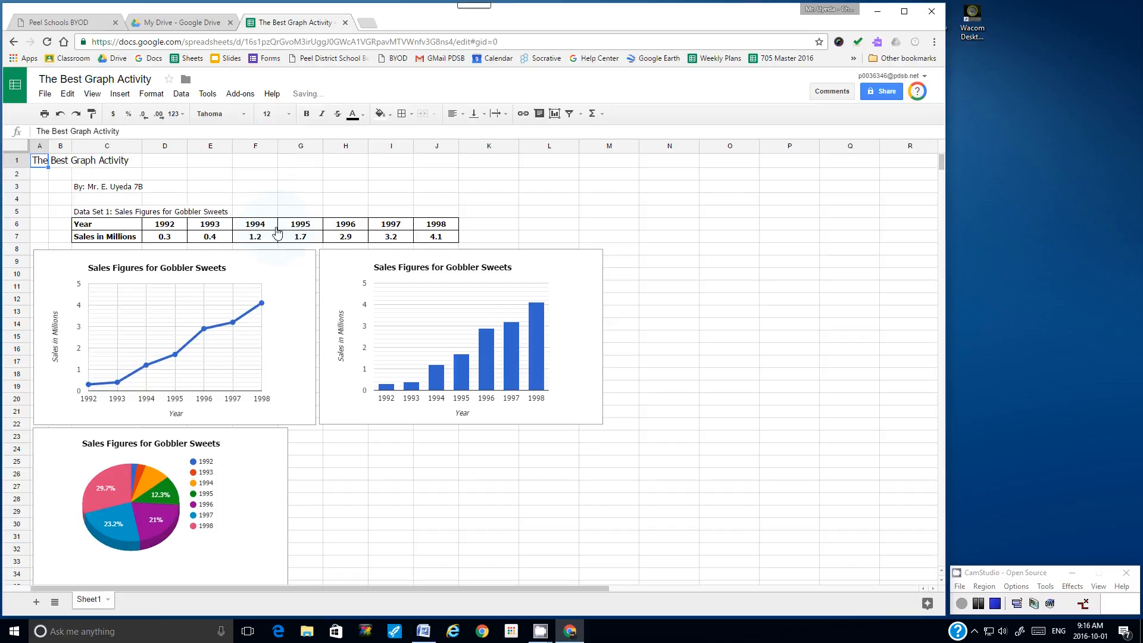
{"action": "left_click", "coordinate": [307, 115]}
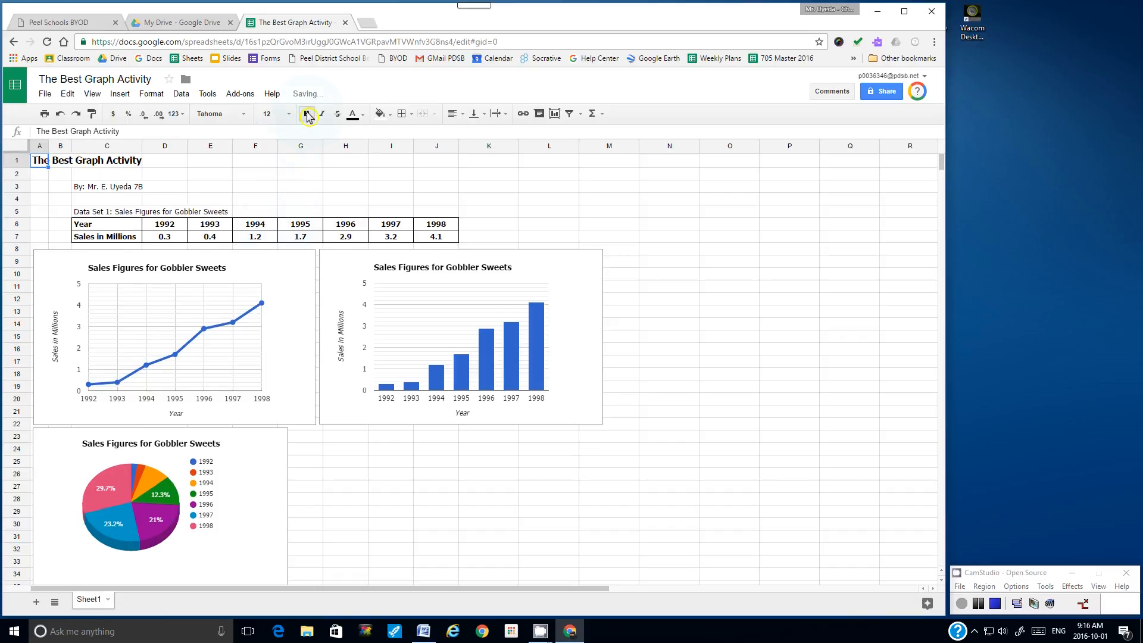
{"action": "left_click", "coordinate": [93, 192]}
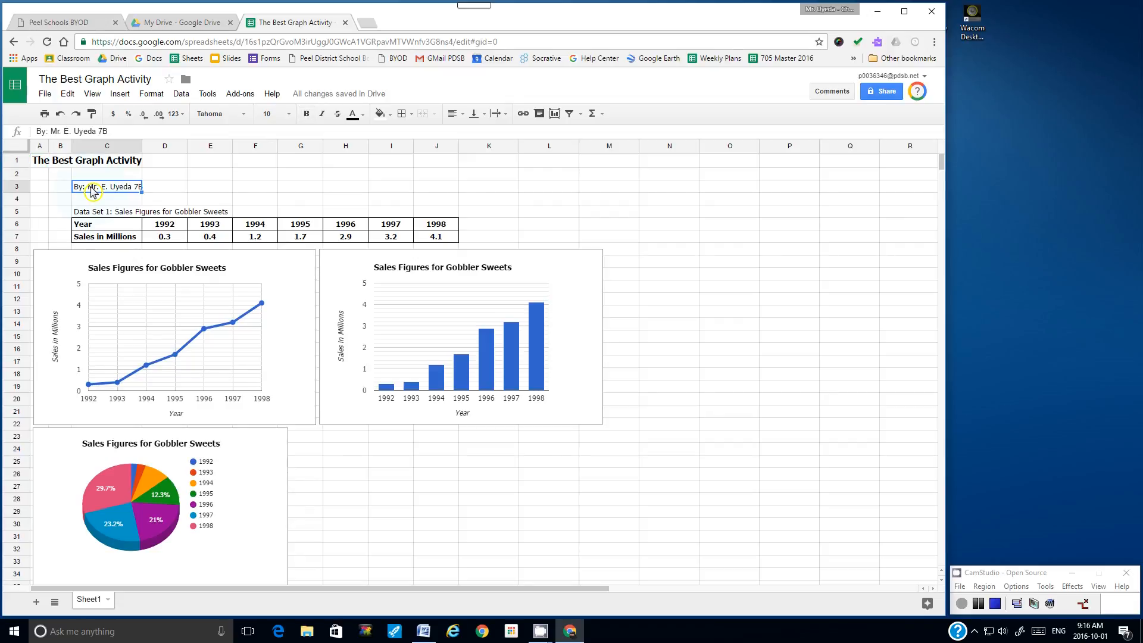
{"action": "left_click", "coordinate": [321, 118]}
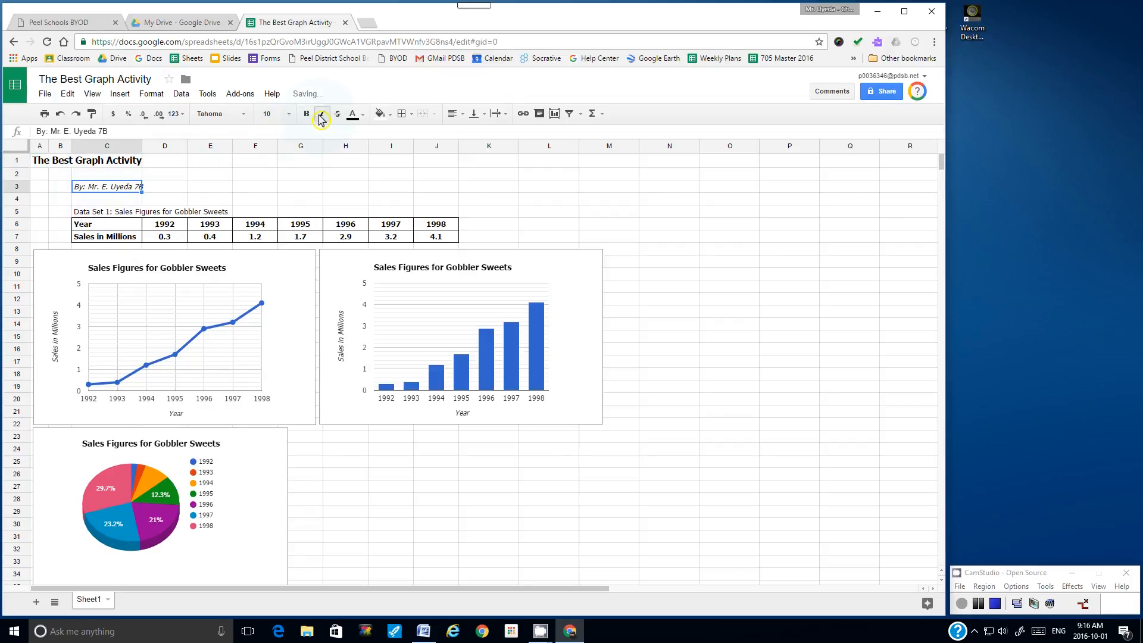
Step: Bold the 'Data Set 1: Sales Figures for Gobbler Sweets' heading in C5
{"action": "left_click", "coordinate": [89, 213]}
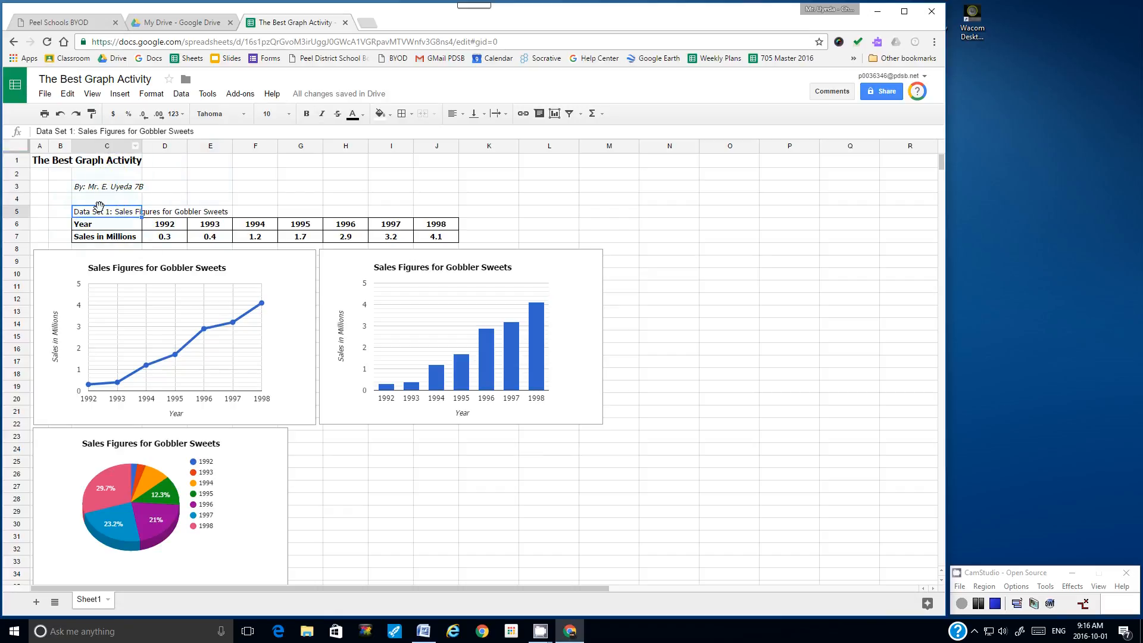
{"action": "left_click", "coordinate": [306, 113]}
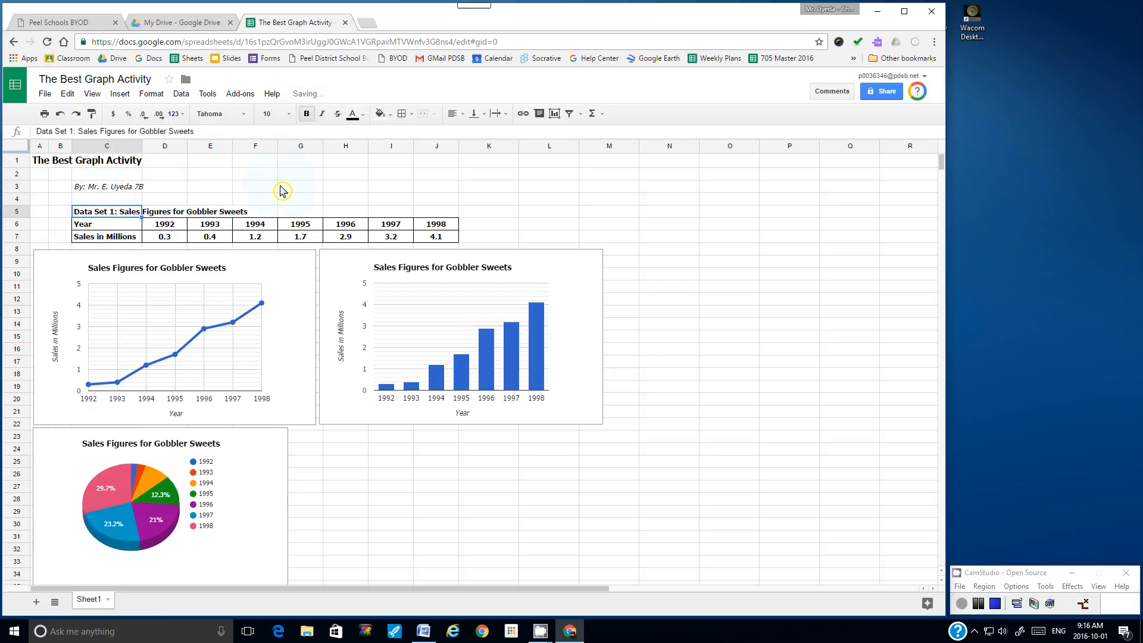
{"action": "left_click", "coordinate": [282, 189]}
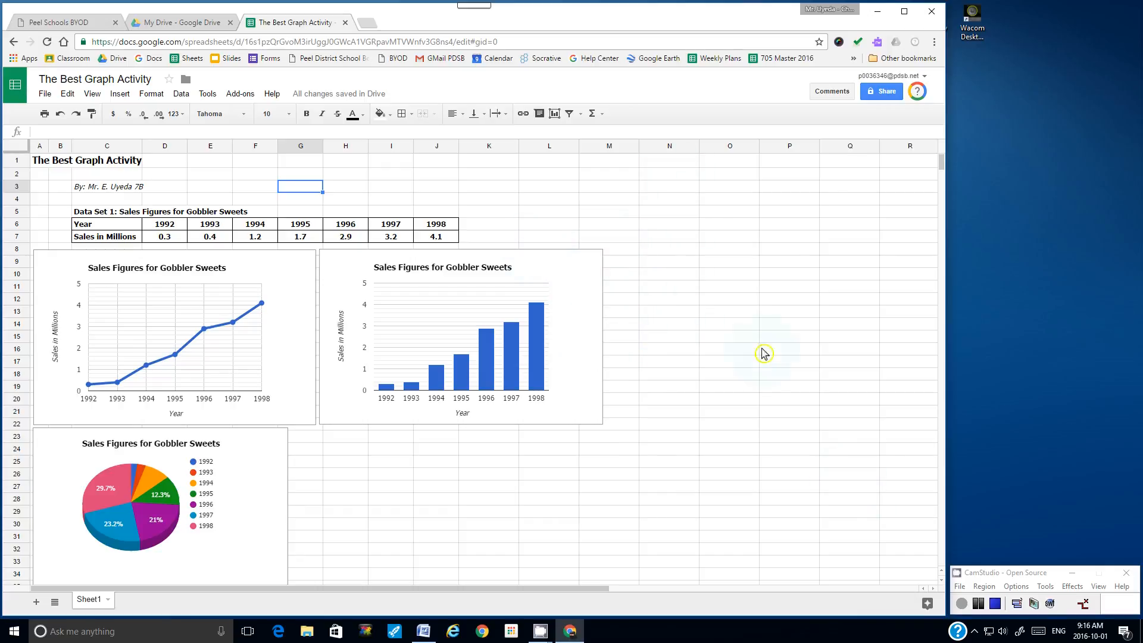
{"action": "left_click", "coordinate": [423, 633]}
{"action": "scroll", "coordinate": [529, 333], "scroll_direction": "down", "scroll_amount": 1}
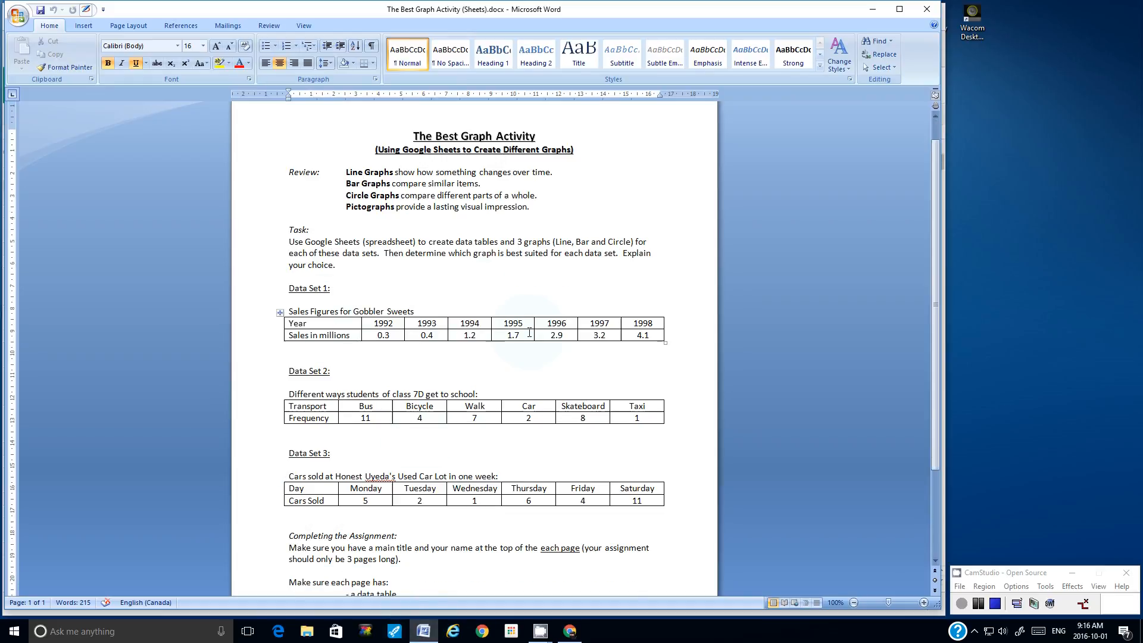
{"action": "scroll", "coordinate": [530, 332], "scroll_direction": "down", "scroll_amount": 2}
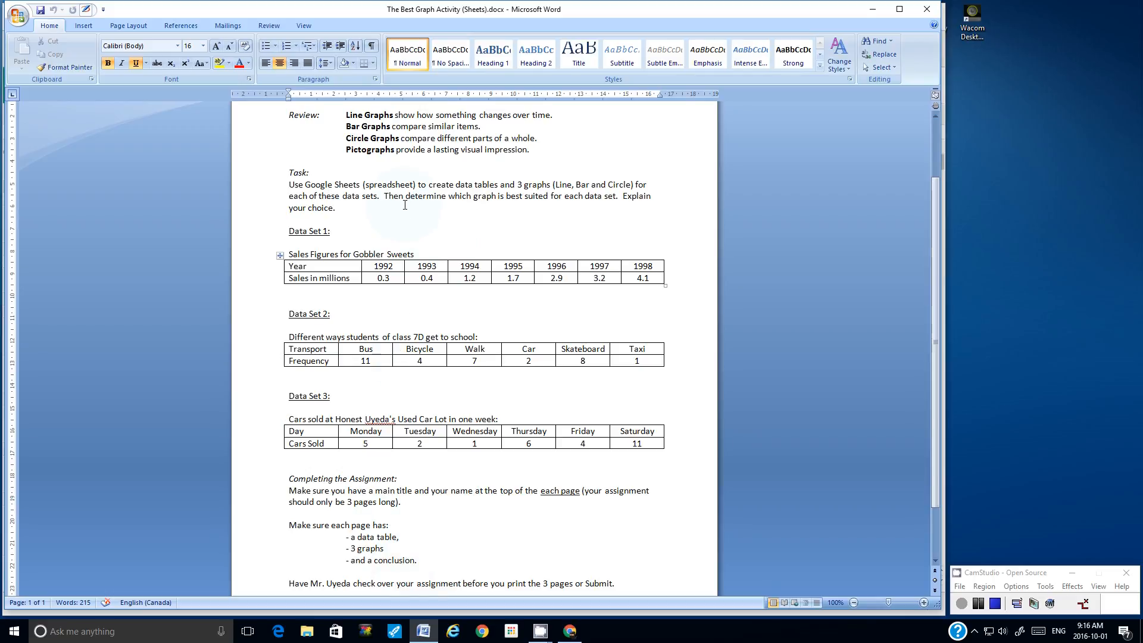
{"action": "left_click_drag", "start_coordinate": [386, 197], "coordinate": [616, 196]}
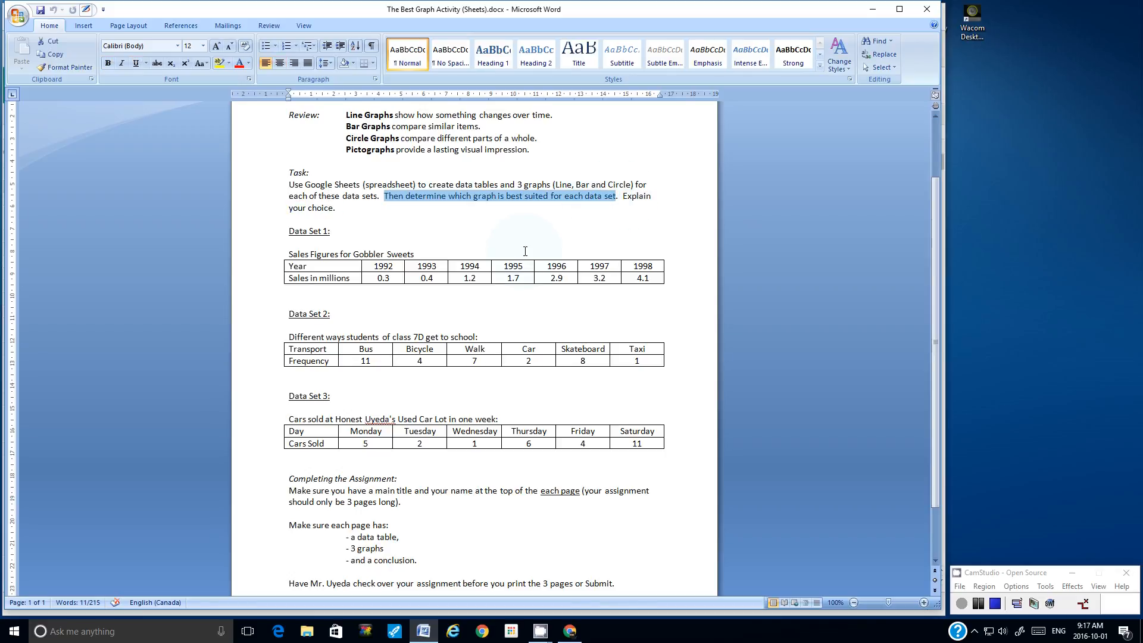
{"action": "left_click", "coordinate": [570, 630]}
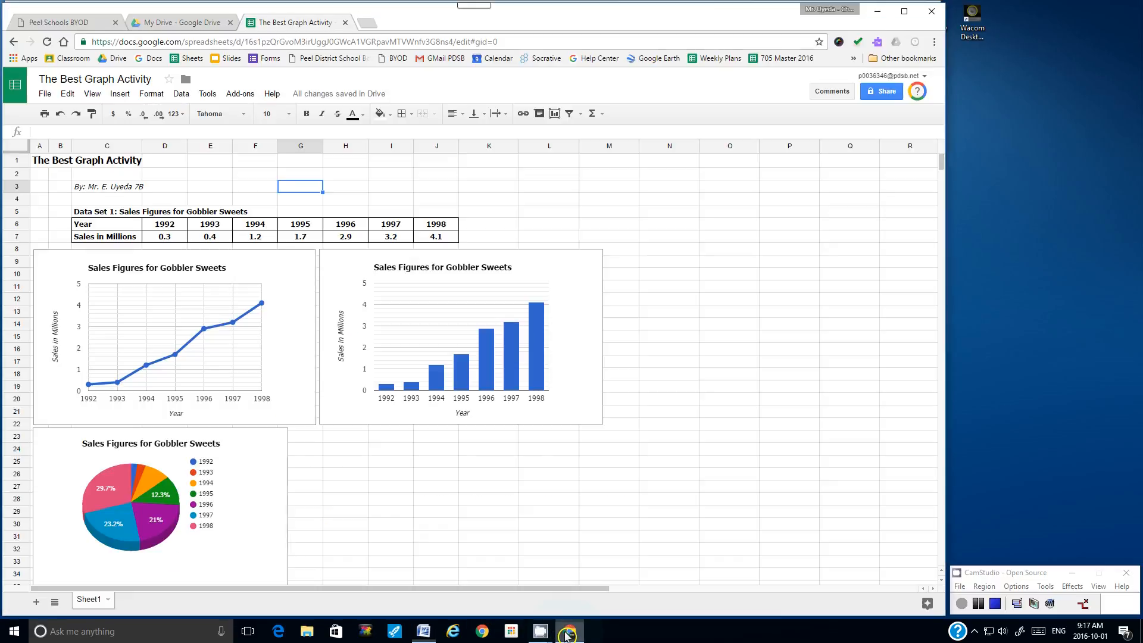
Step: Enter the question 'Which graph is best suited for this data set?' in H24 and italicize it
{"action": "left_click", "coordinate": [331, 451]}
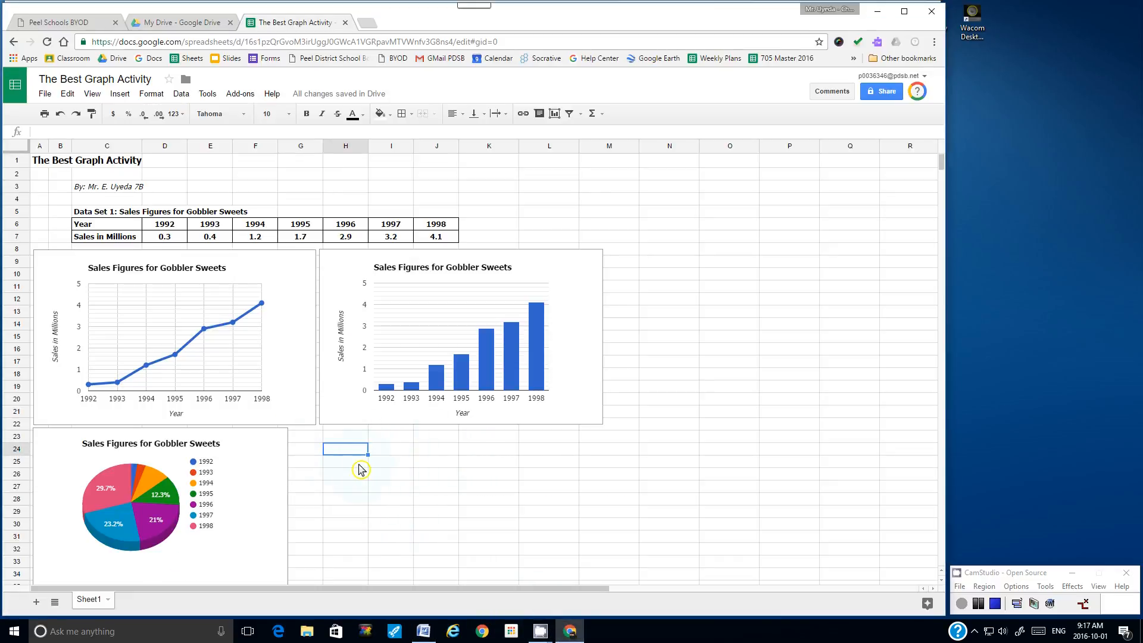
{"action": "type", "text": "Which graph is best suited for this "}
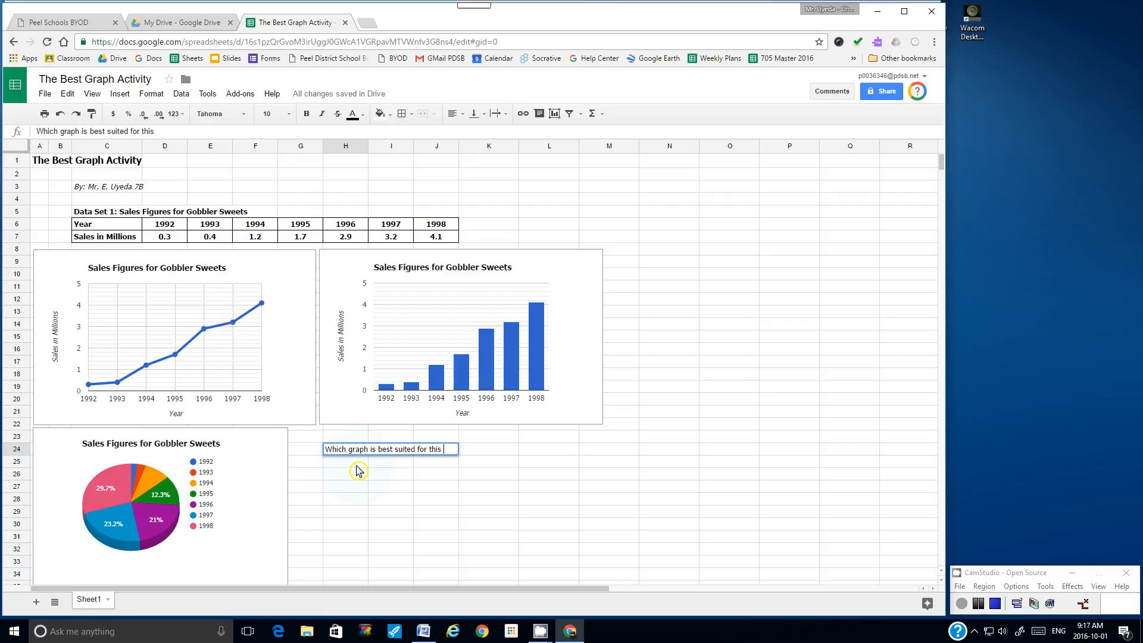
{"action": "type", "text": "data set?"}
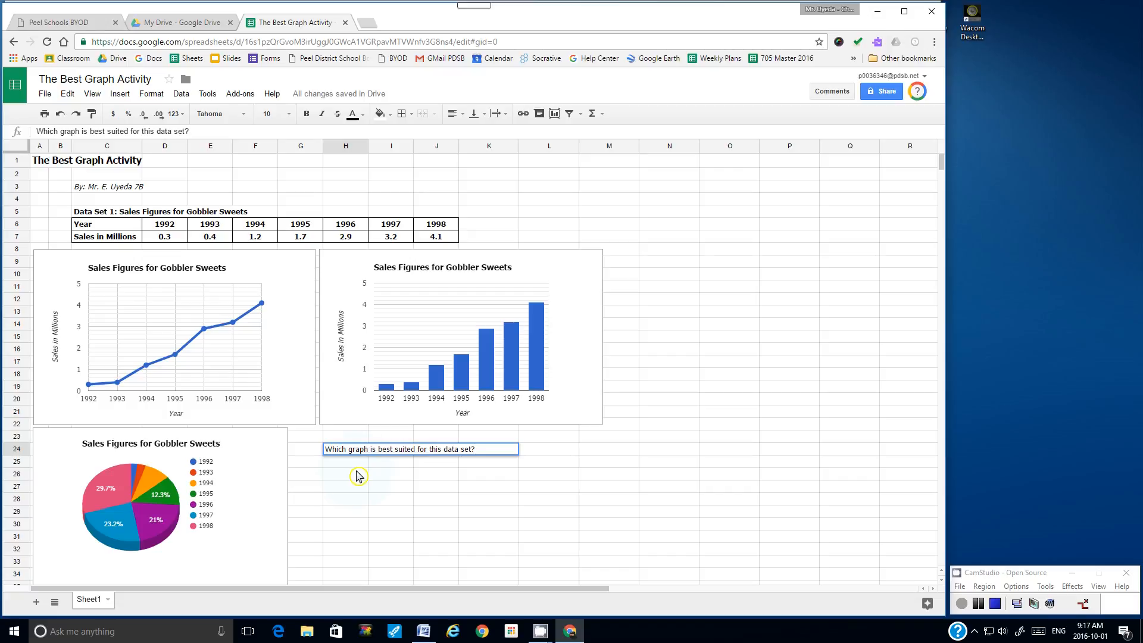
{"action": "left_click", "coordinate": [323, 114]}
{"action": "left_click", "coordinate": [412, 492]}
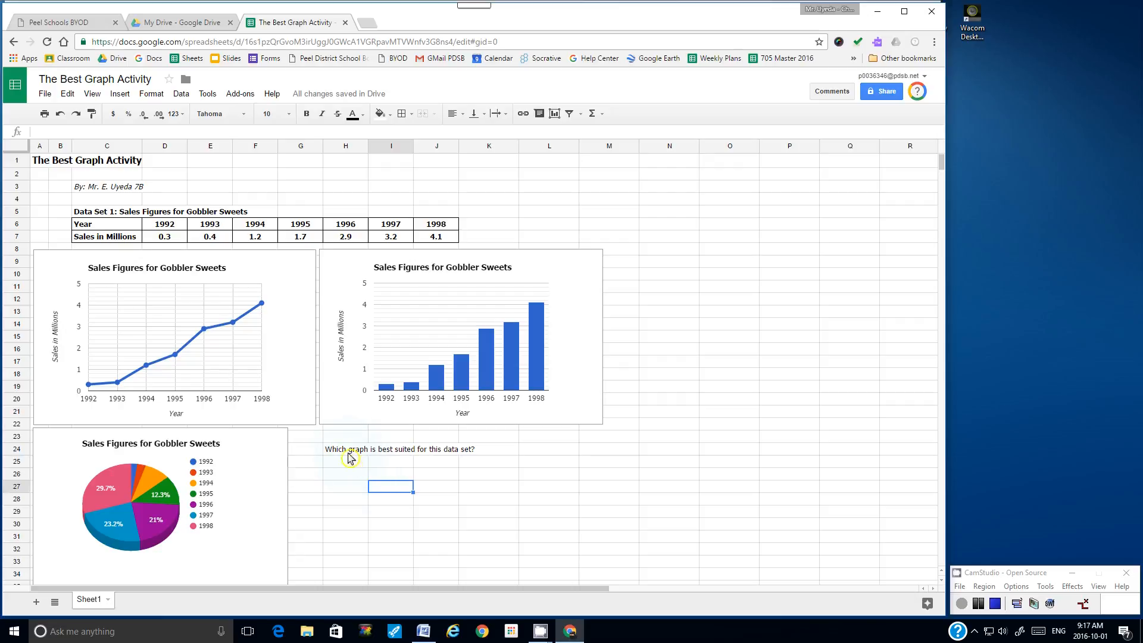
{"action": "left_click", "coordinate": [349, 451]}
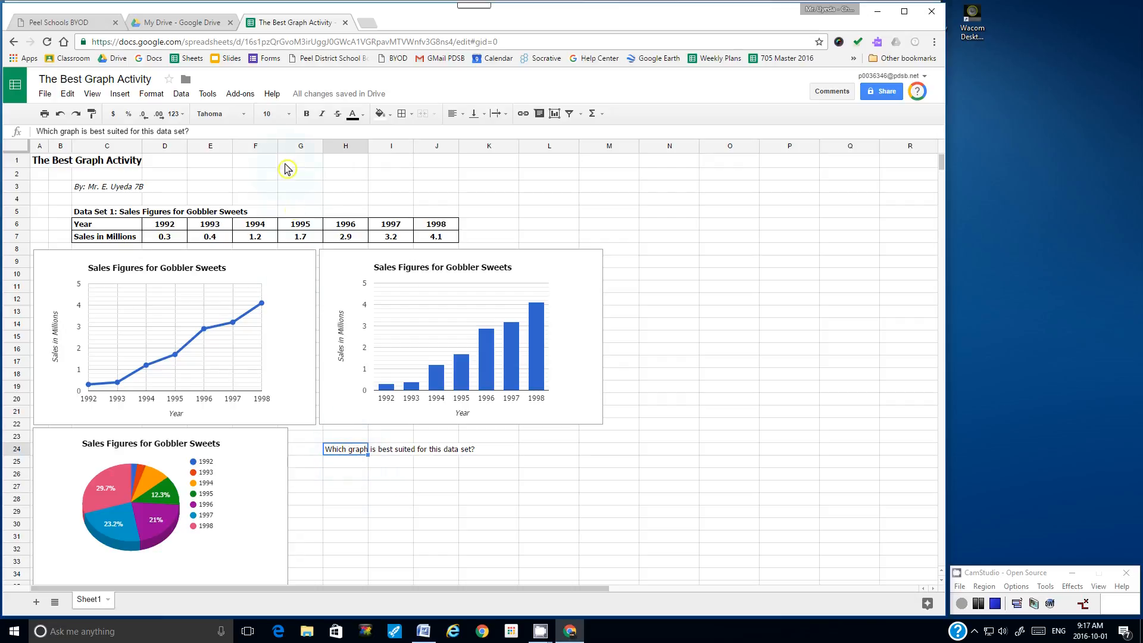
{"action": "left_click", "coordinate": [325, 118]}
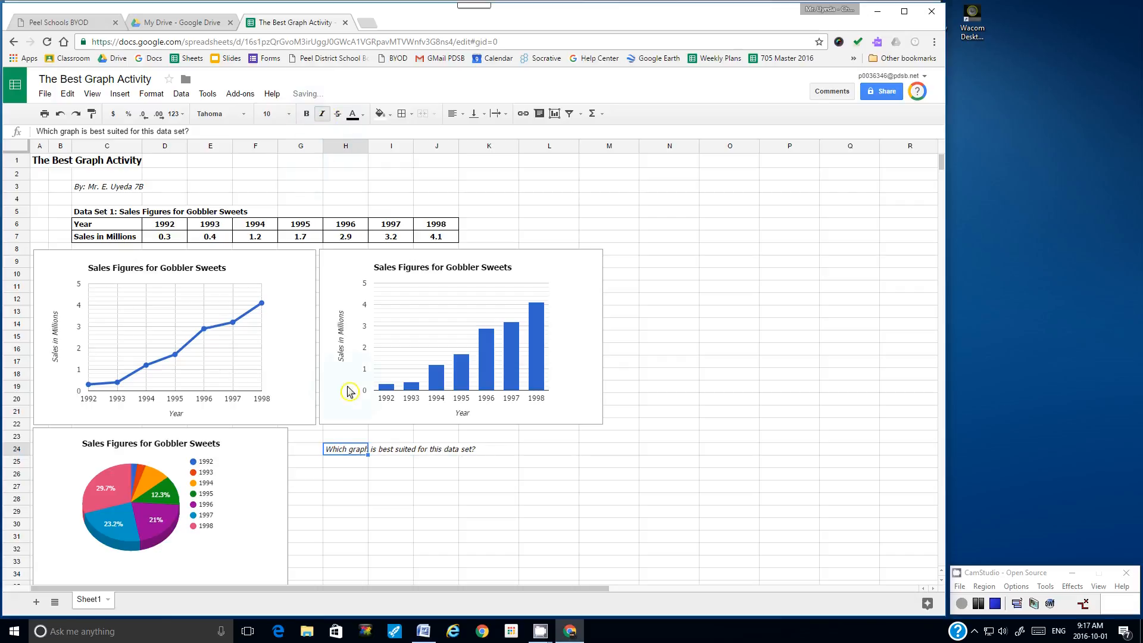
Step: Enter the answer sentence 'The ____ graph is best suited for this data set because' in H26
{"action": "left_click", "coordinate": [342, 475]}
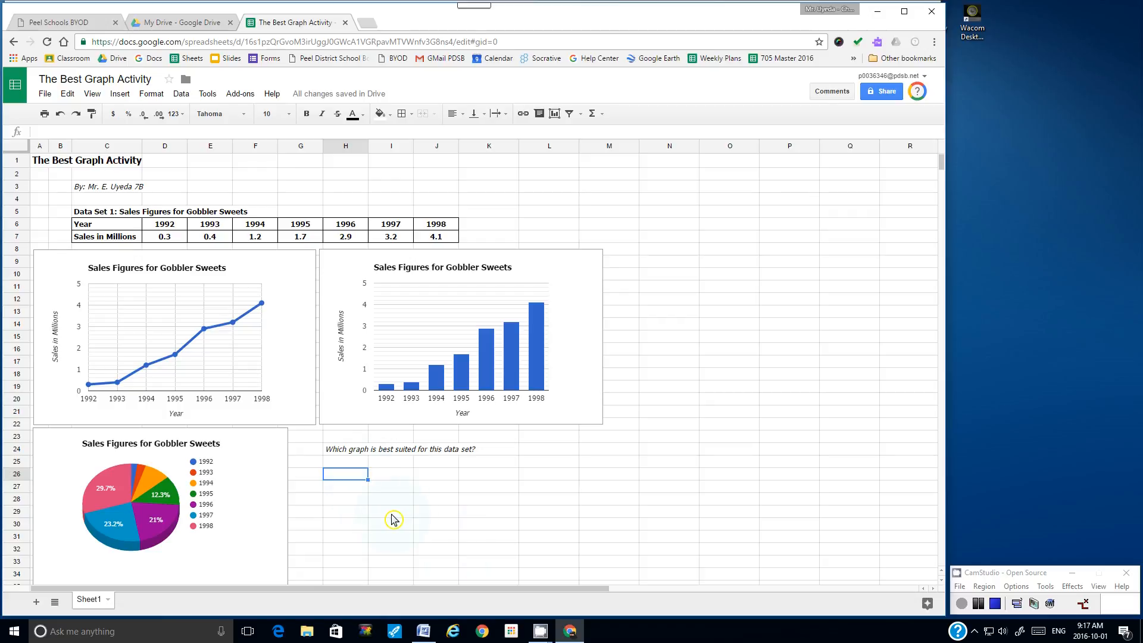
{"action": "type", "text": "THe"}
{"action": "type", "text": " _______"}
{"action": "type", "text": "grpah "}
{"action": "type", "text": "aph is best suite"}
{"action": "type", "text": "d for this"}
{"action": "type", "text": " data set because"}
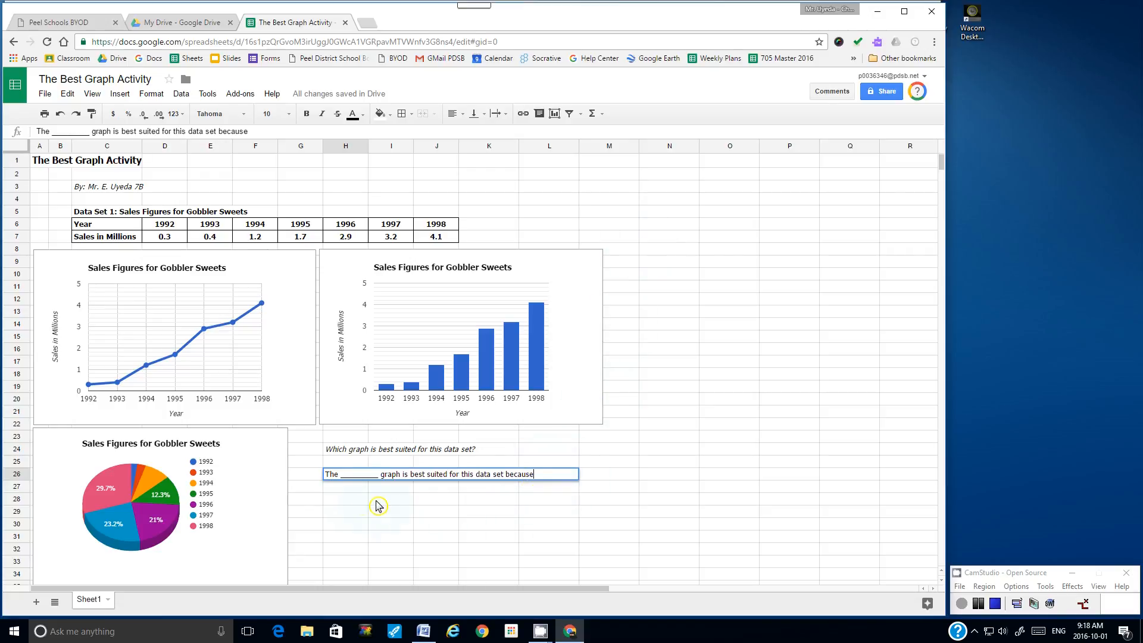
{"action": "left_click", "coordinate": [337, 491]}
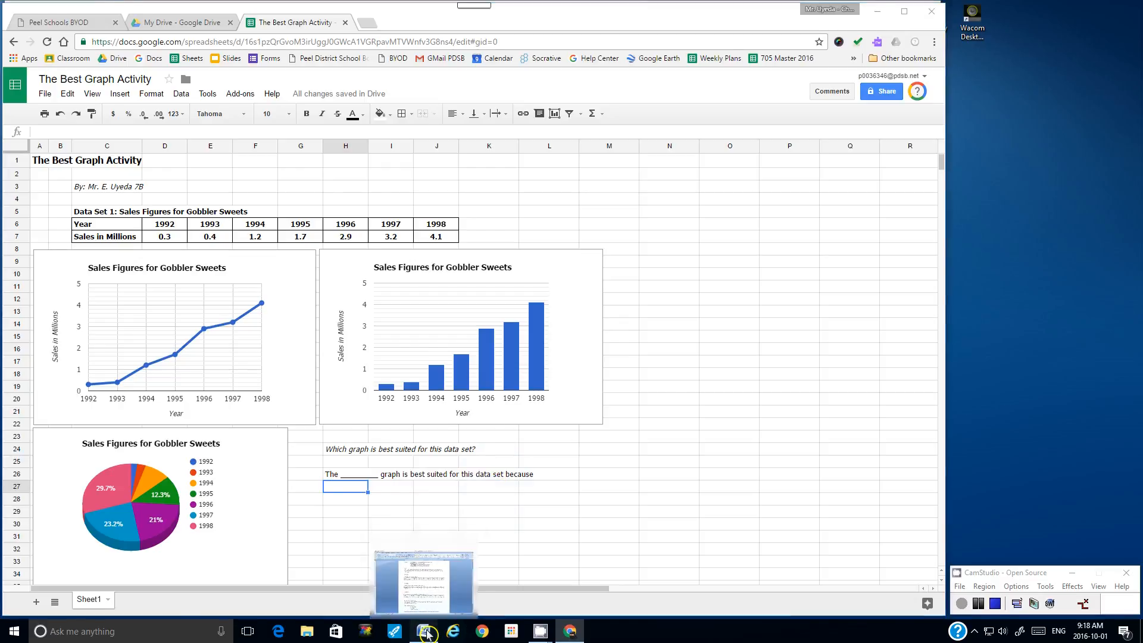
Step: In the Word assignment, yellow-highlight the Line Graphs, Bar Graphs and Circle Graphs review lines, then go back to Chrome
{"action": "left_click", "coordinate": [424, 581]}
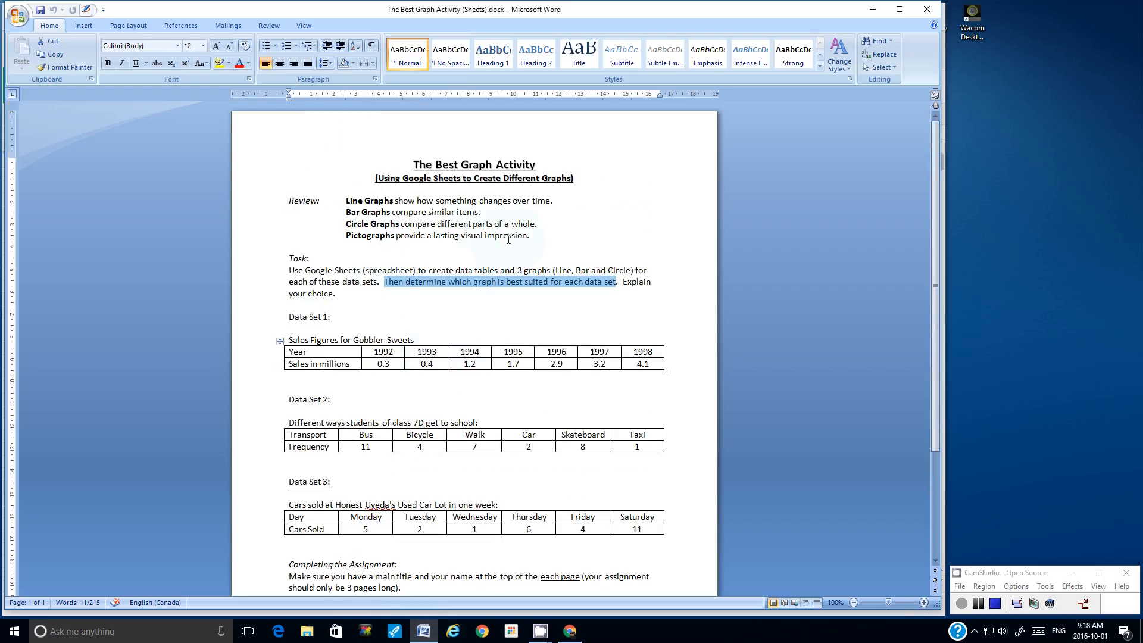
{"action": "left_click_drag", "start_coordinate": [534, 235], "coordinate": [355, 204]}
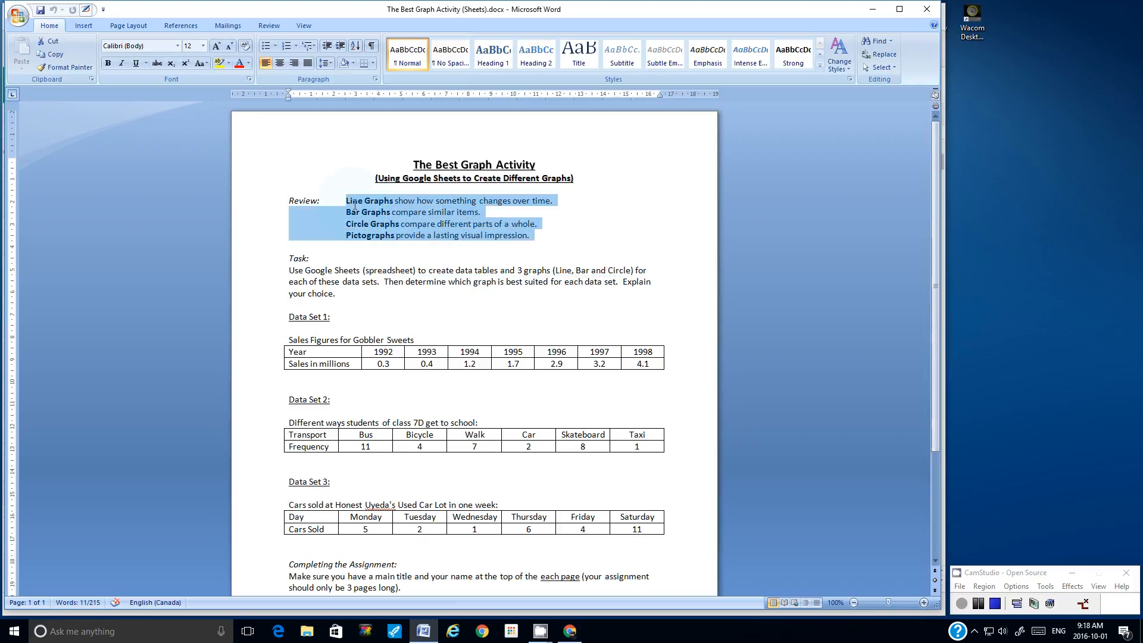
{"action": "left_click", "coordinate": [365, 223]}
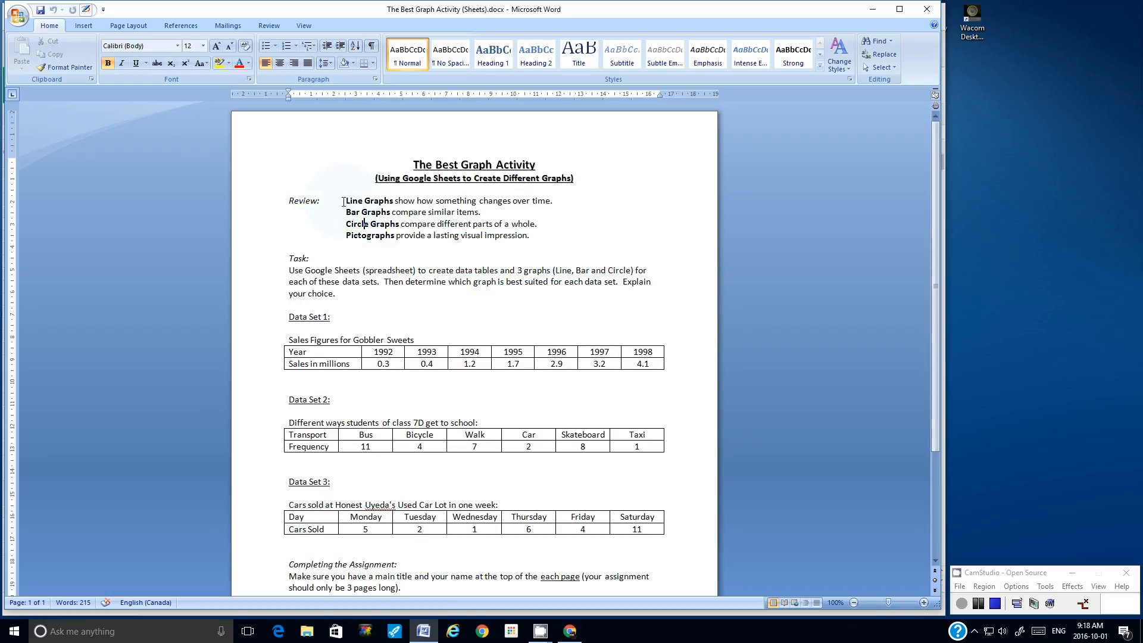
{"action": "left_click_drag", "start_coordinate": [345, 201], "coordinate": [557, 203]}
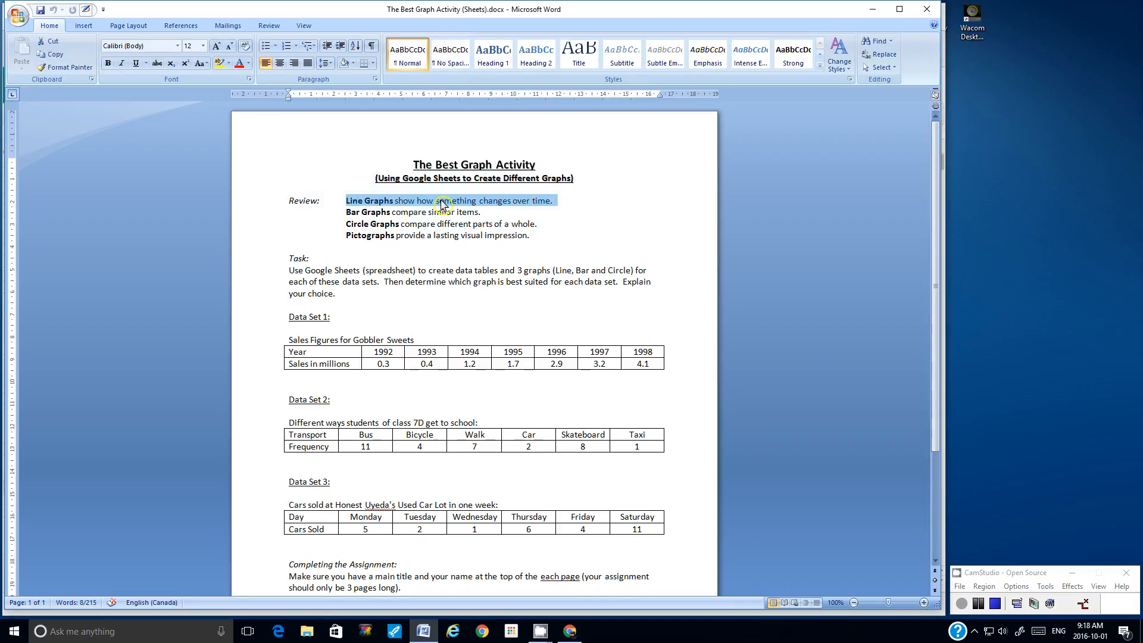
{"action": "left_click", "coordinate": [219, 64]}
{"action": "left_click_drag", "start_coordinate": [345, 213], "coordinate": [478, 213]}
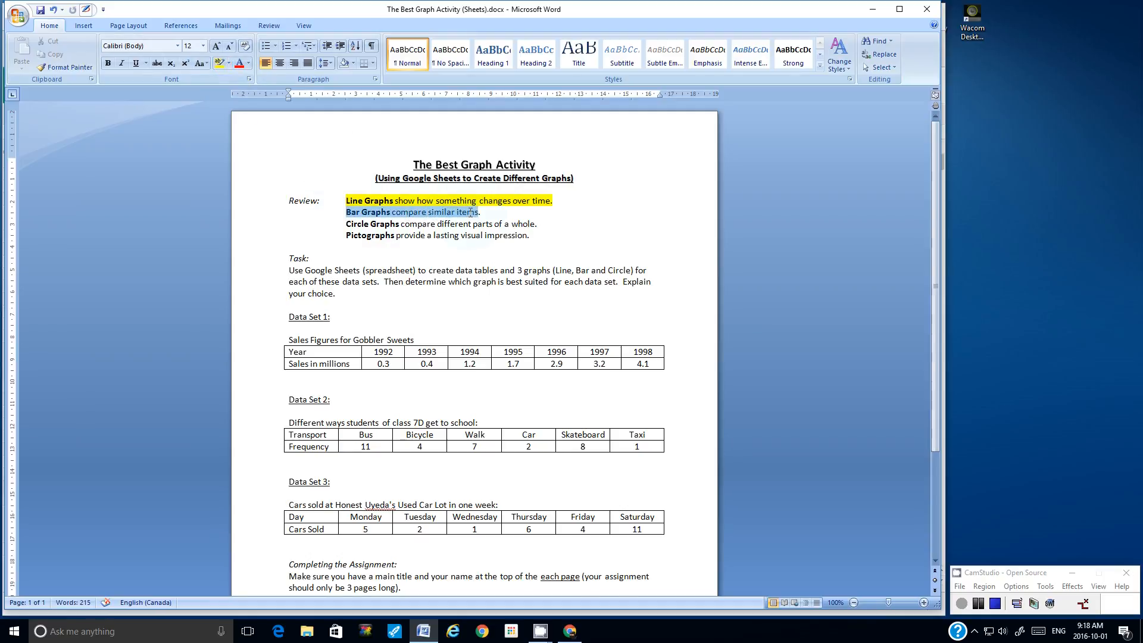
{"action": "left_click", "coordinate": [219, 64]}
{"action": "left_click_drag", "start_coordinate": [348, 224], "coordinate": [531, 228]}
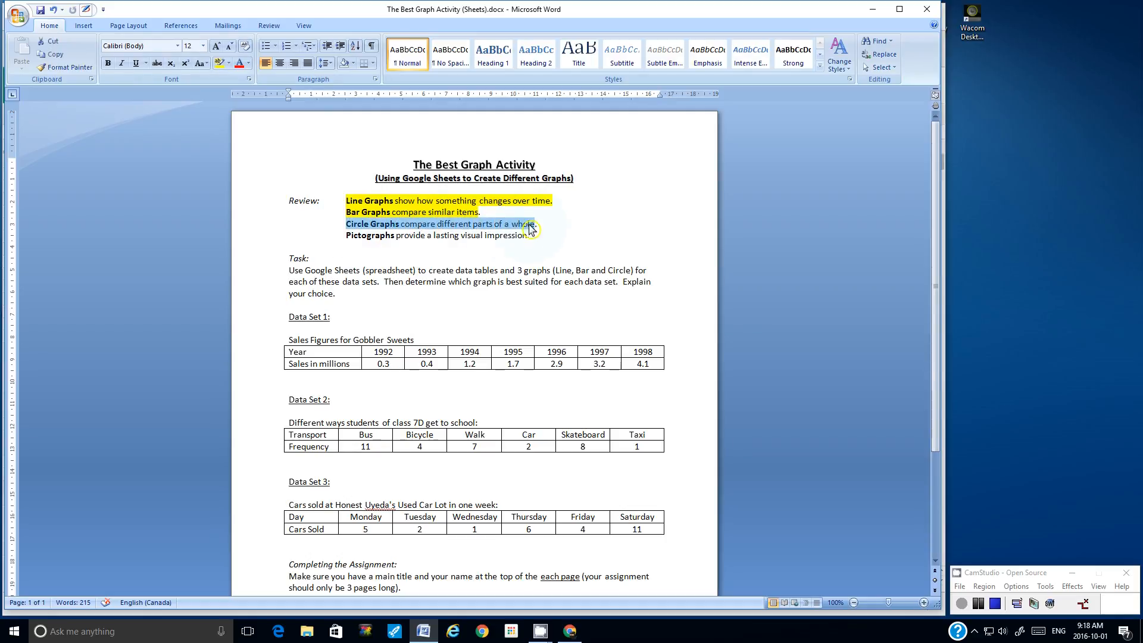
{"action": "left_click", "coordinate": [219, 63]}
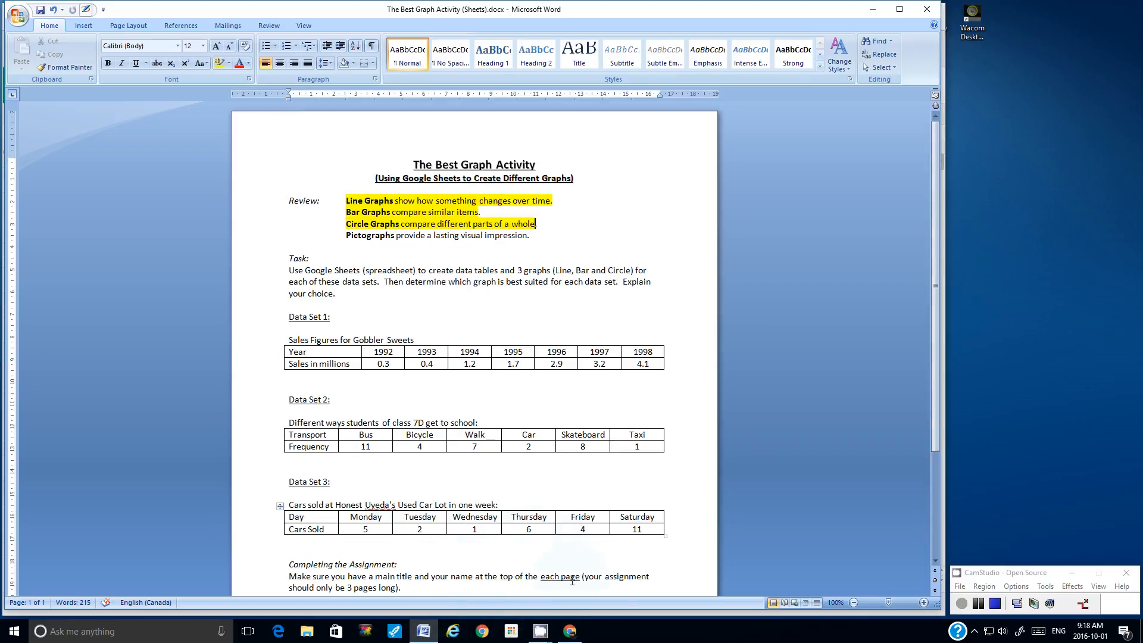
{"action": "left_click", "coordinate": [569, 631]}
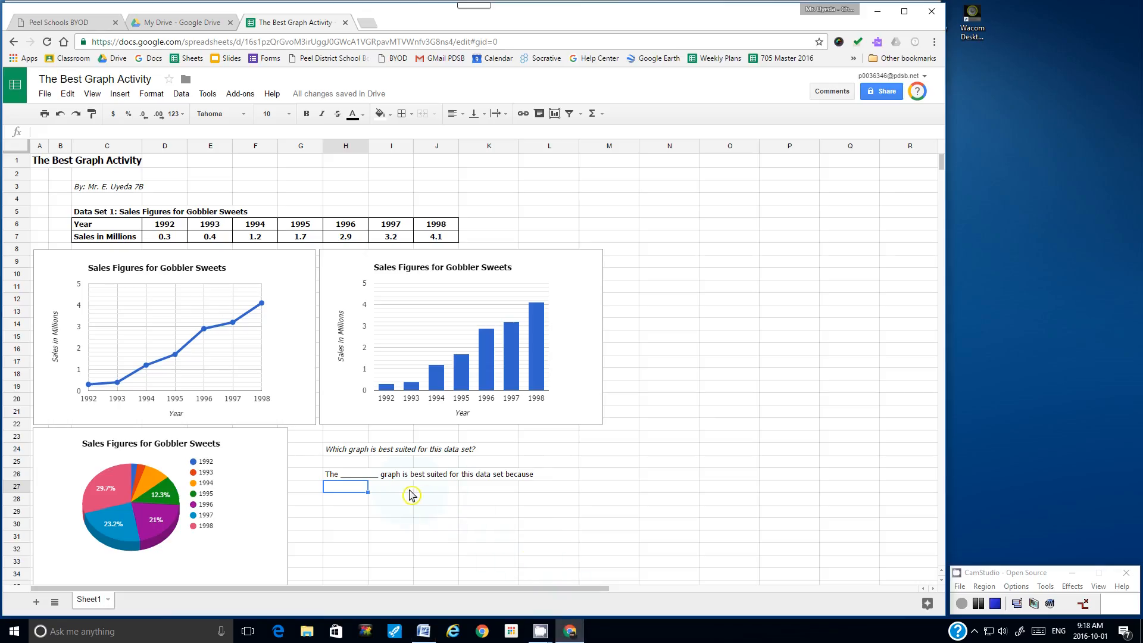
{"action": "left_click", "coordinate": [423, 631]}
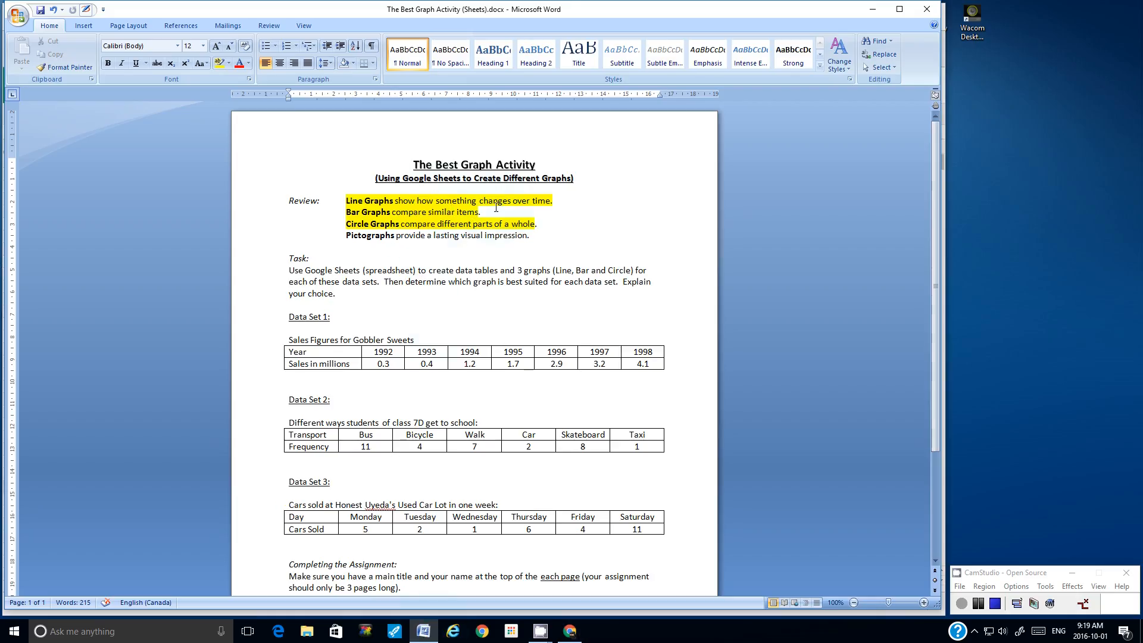
{"action": "left_click", "coordinate": [570, 631]}
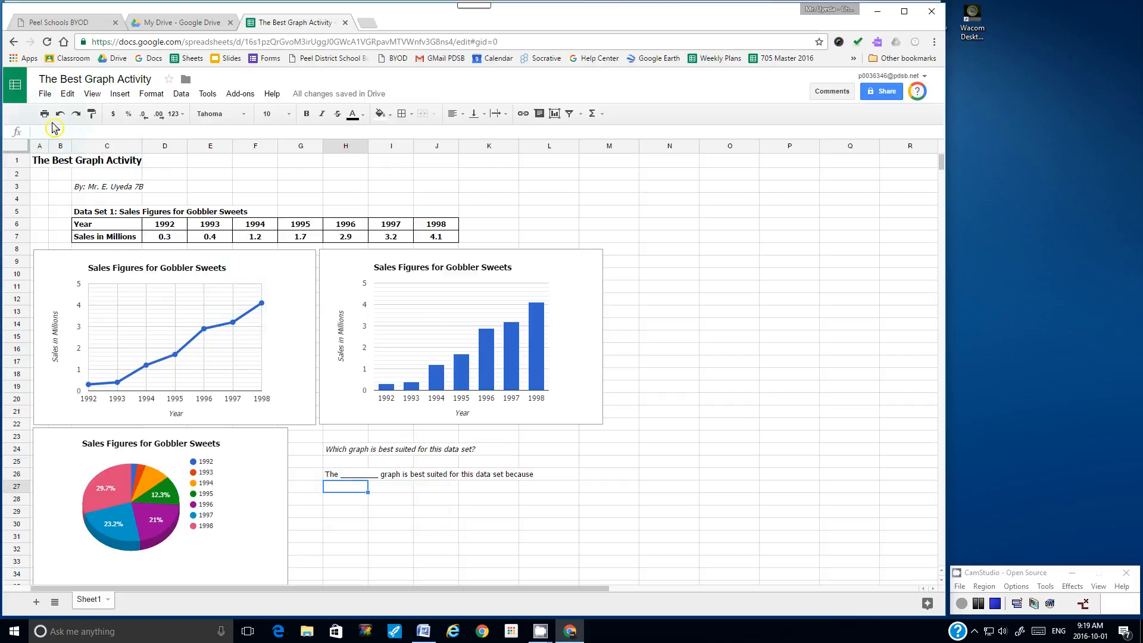
Step: Open the print settings, toggle the gridlines option, and preview the printout
{"action": "left_click", "coordinate": [44, 94]}
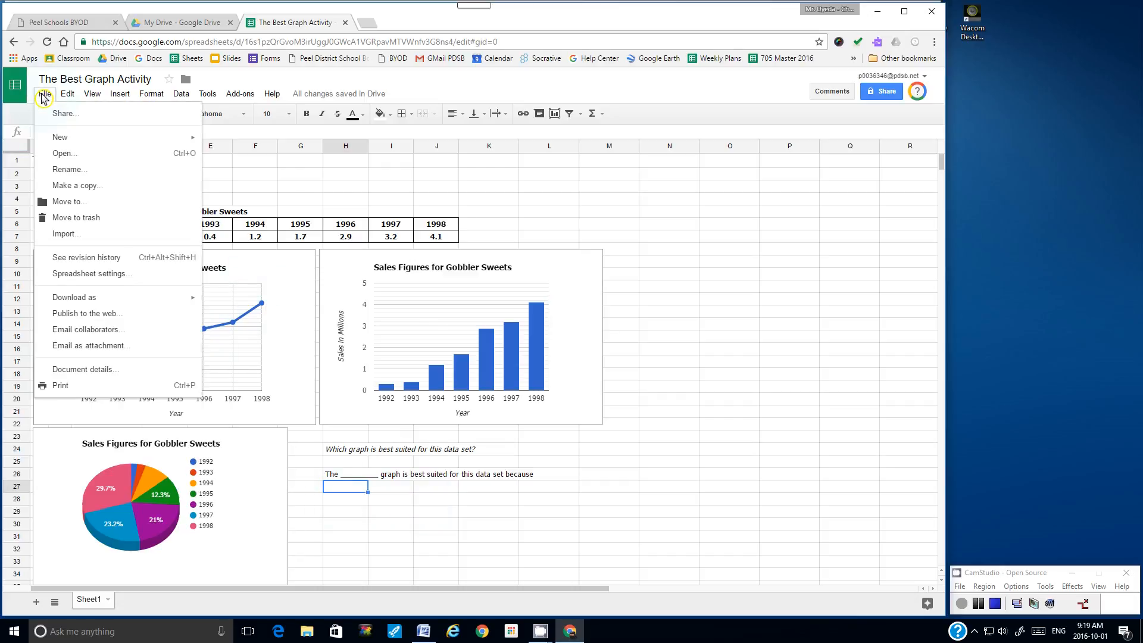
{"action": "left_click", "coordinate": [60, 386]}
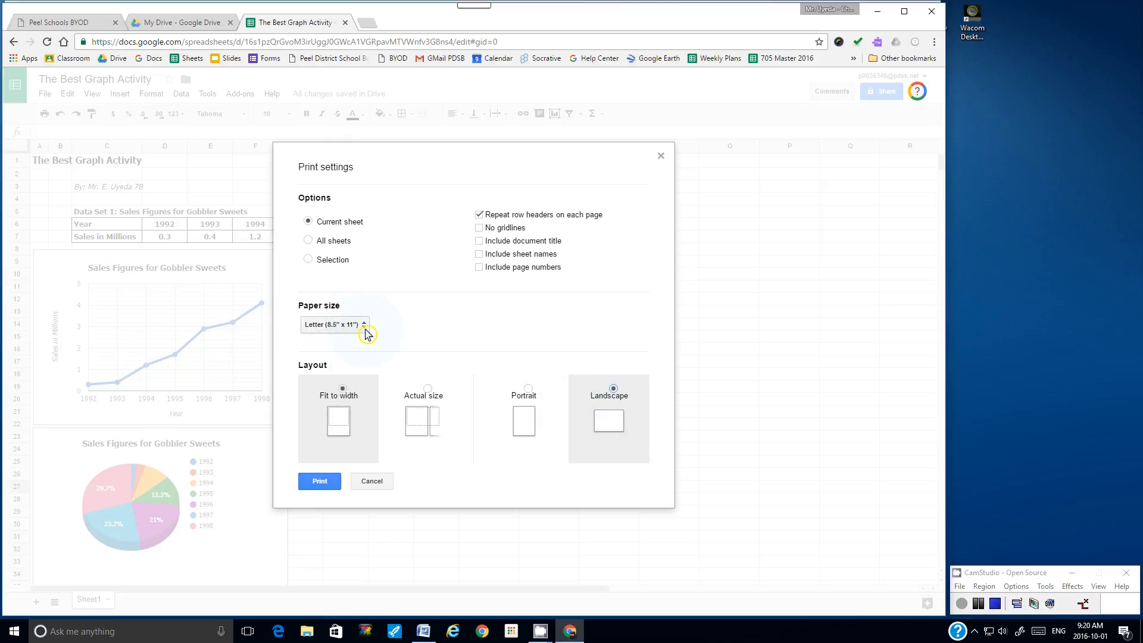
{"action": "left_click", "coordinate": [480, 228]}
{"action": "left_click", "coordinate": [478, 230]}
{"action": "left_click", "coordinate": [479, 232]}
{"action": "left_click", "coordinate": [505, 231]}
{"action": "left_click", "coordinate": [325, 485]}
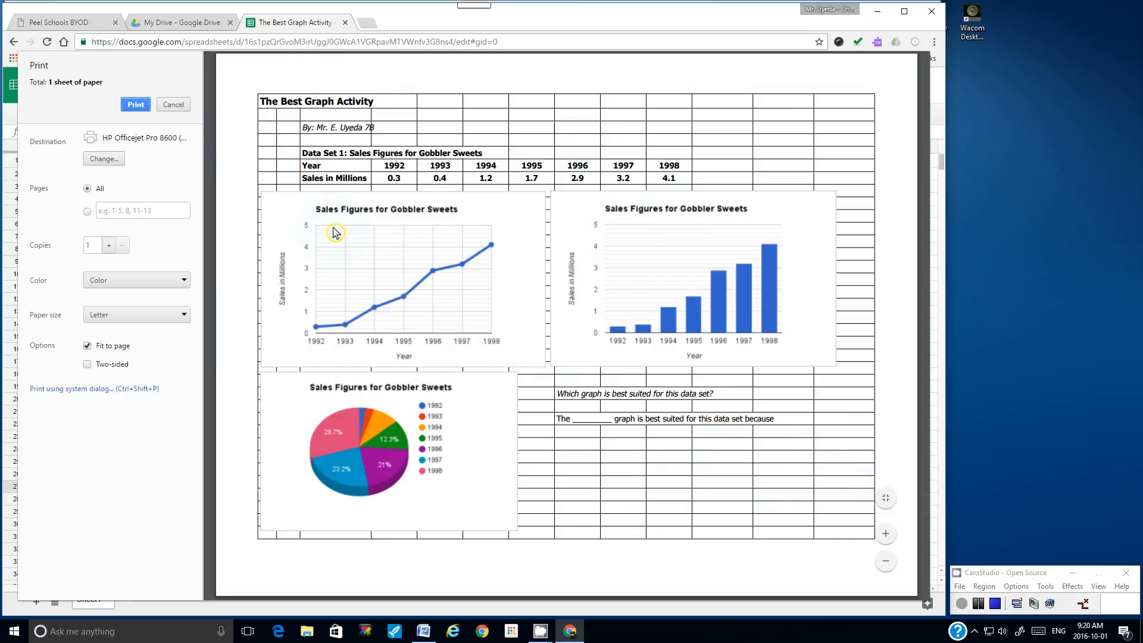
Step: Re-preview the printout without gridlines, then cancel printing
{"action": "left_click", "coordinate": [172, 106]}
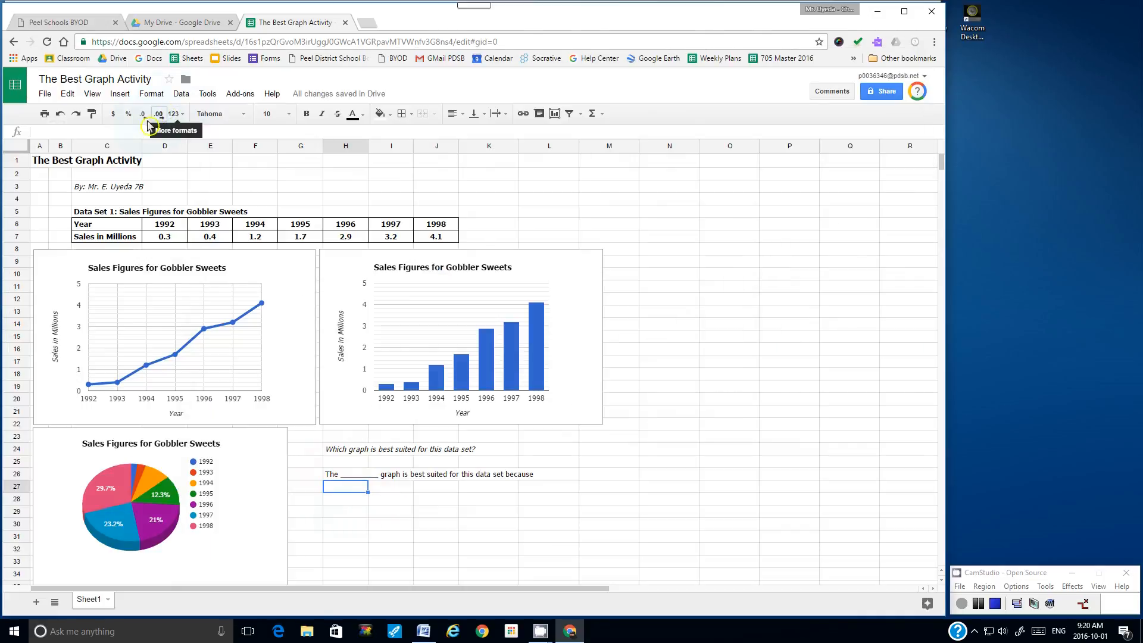
{"action": "left_click", "coordinate": [46, 97]}
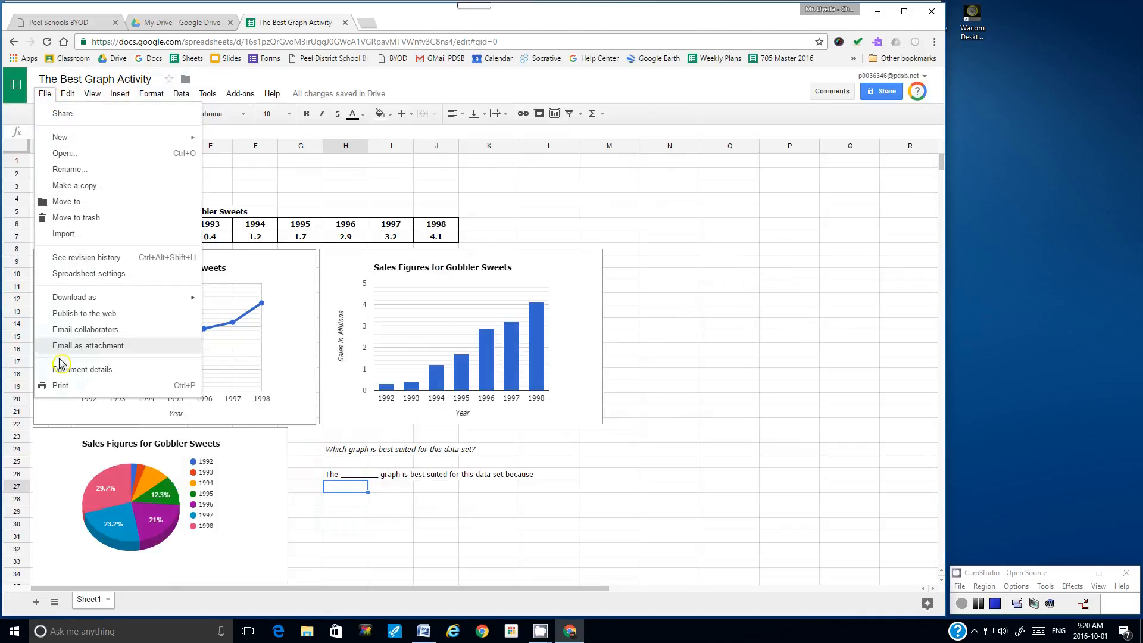
{"action": "left_click", "coordinate": [70, 387]}
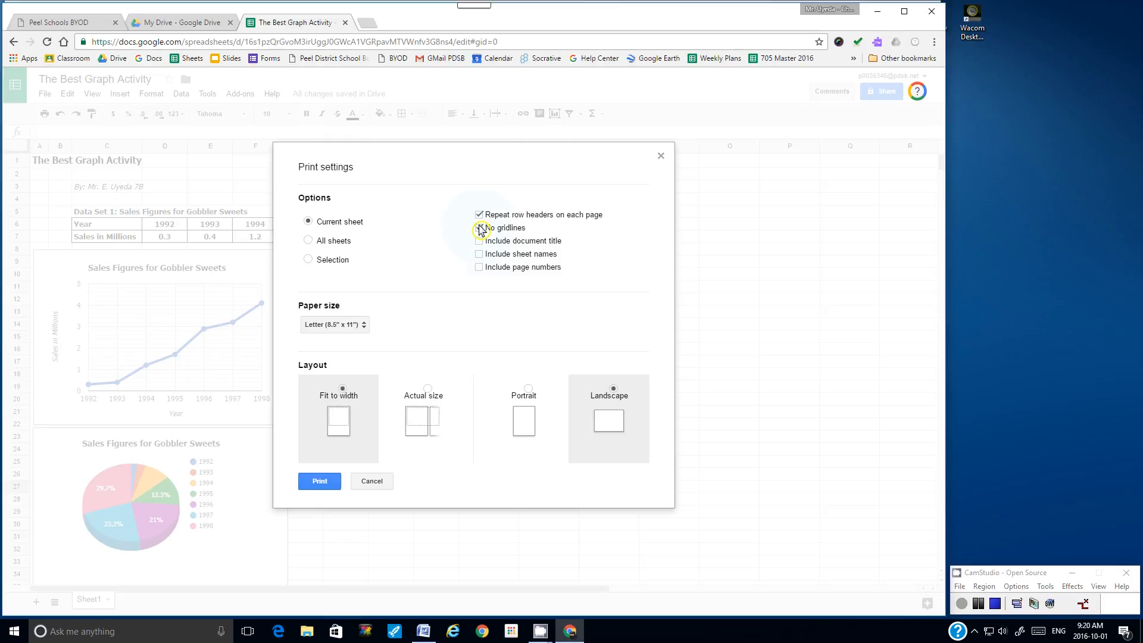
{"action": "left_click", "coordinate": [320, 485]}
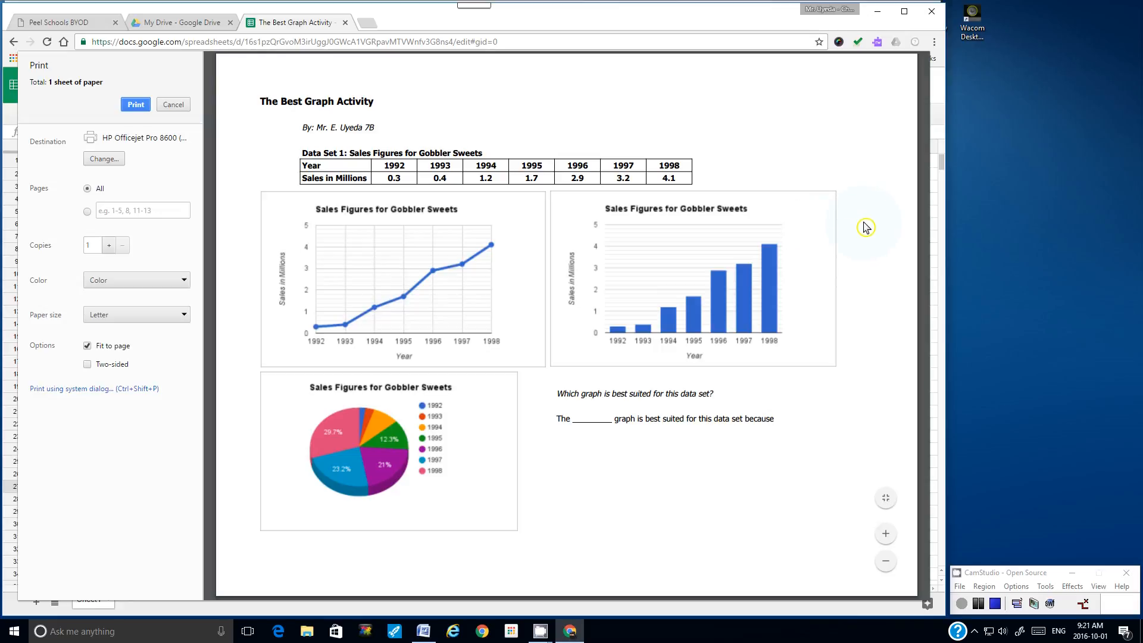
{"action": "left_click", "coordinate": [173, 105]}
Step: Shift the bar chart right and enlarge the line chart down and to the right
{"action": "left_click", "coordinate": [492, 308]}
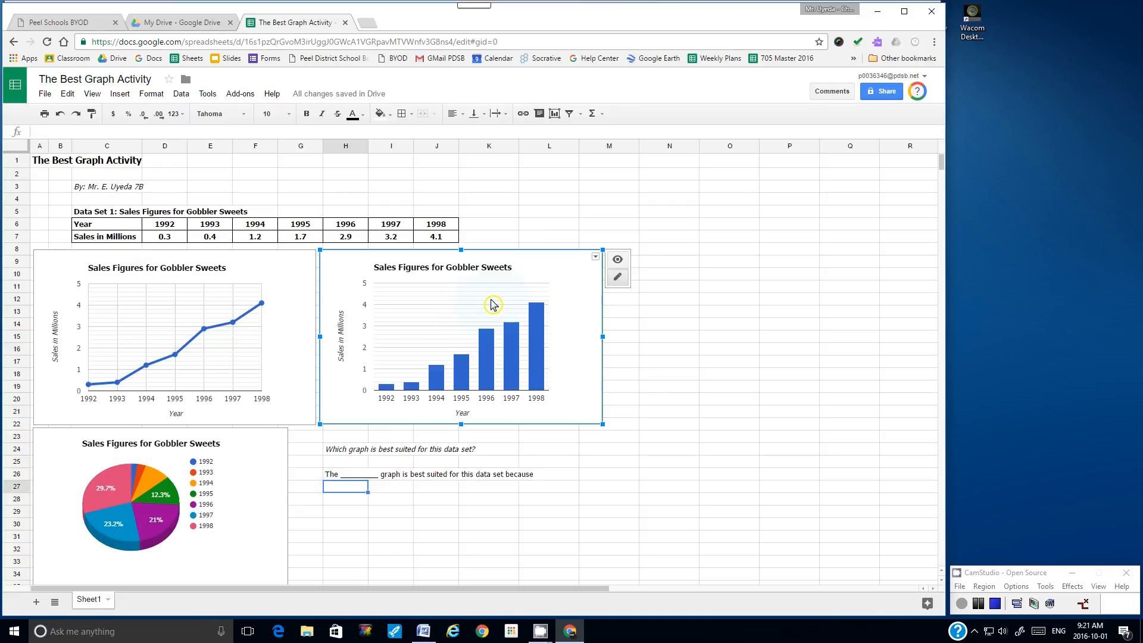
{"action": "left_click_drag", "start_coordinate": [520, 250], "coordinate": [549, 250]}
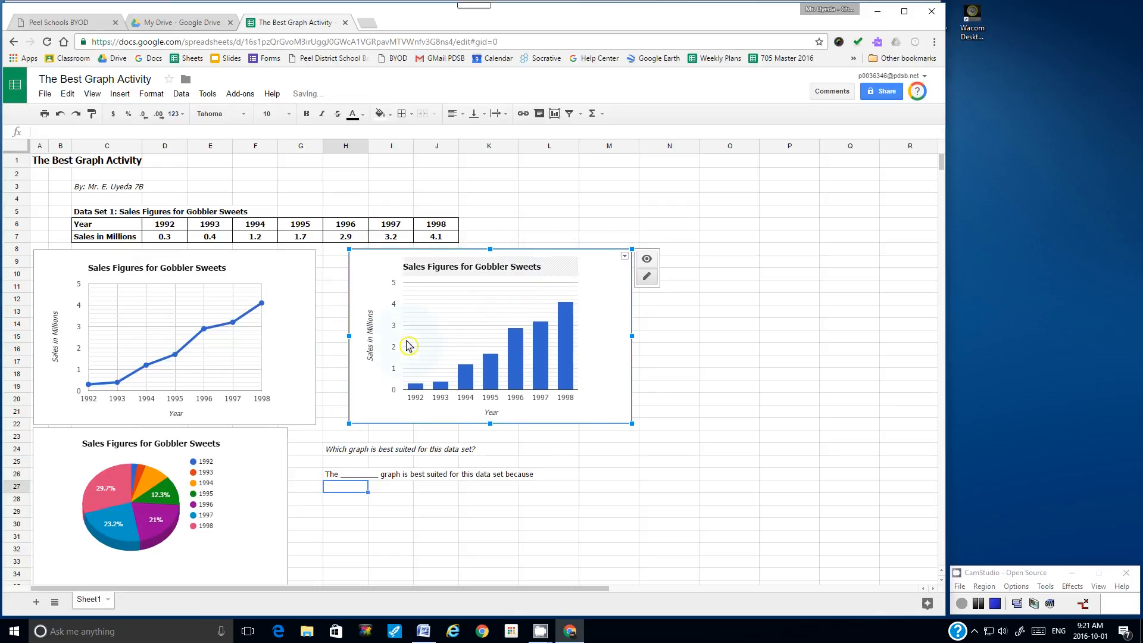
{"action": "left_click", "coordinate": [313, 421]}
{"action": "left_click_drag", "start_coordinate": [315, 424], "coordinate": [450, 429]}
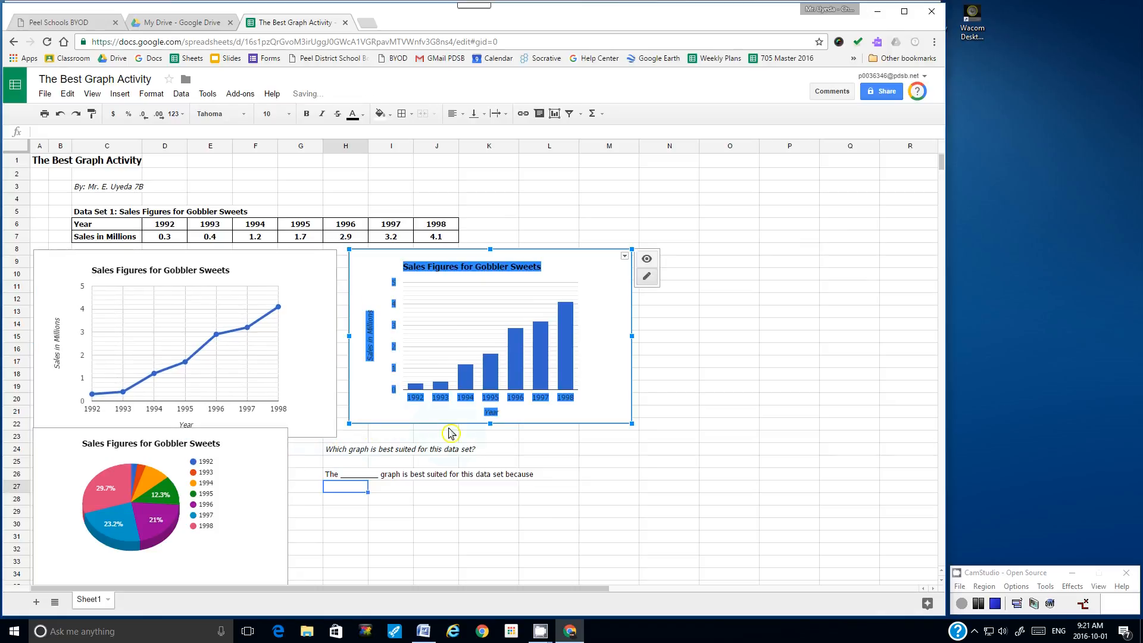
{"action": "left_click", "coordinate": [527, 453]}
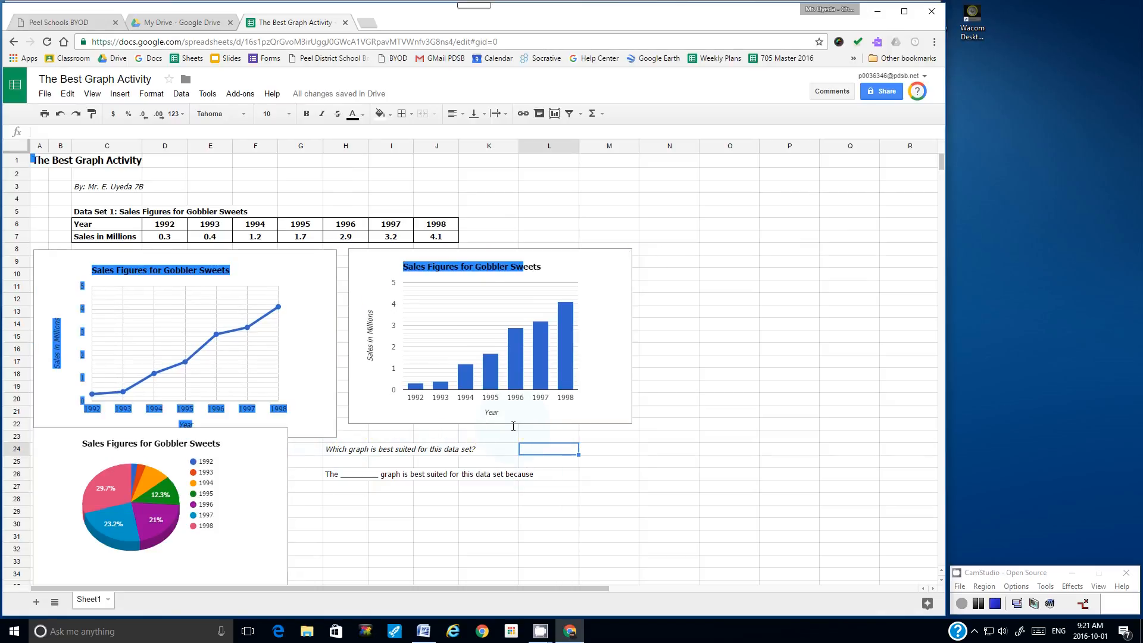
Step: Nudge the bar chart left, then move the pie chart down and widen it to match the line chart
{"action": "left_click", "coordinate": [543, 436]}
{"action": "left_click", "coordinate": [563, 422]}
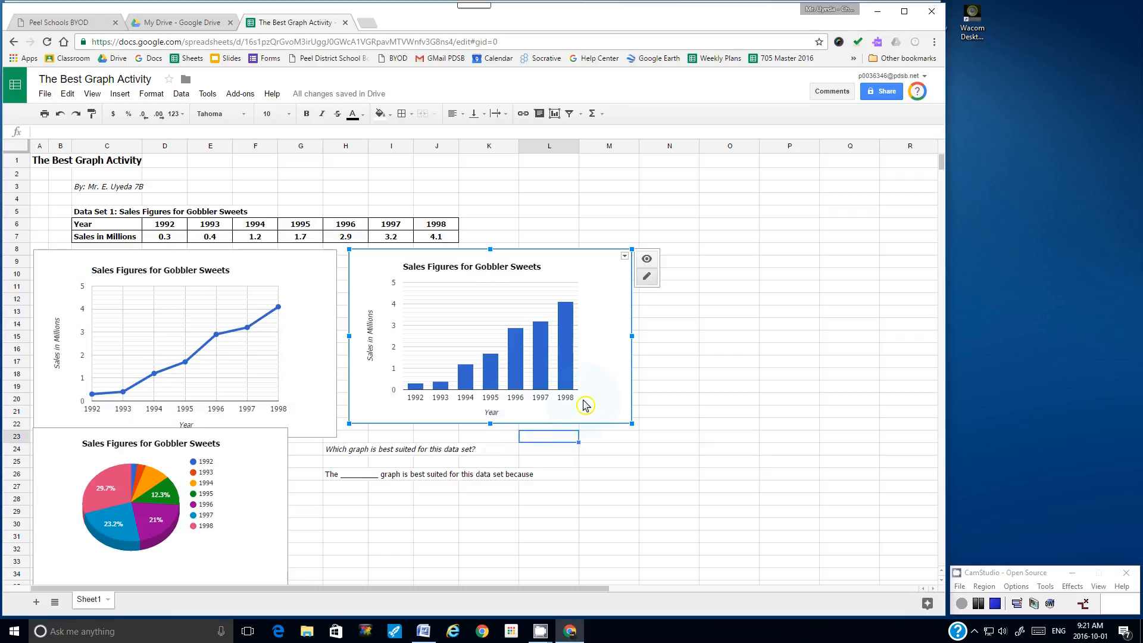
{"action": "left_click_drag", "start_coordinate": [583, 416], "coordinate": [645, 436]}
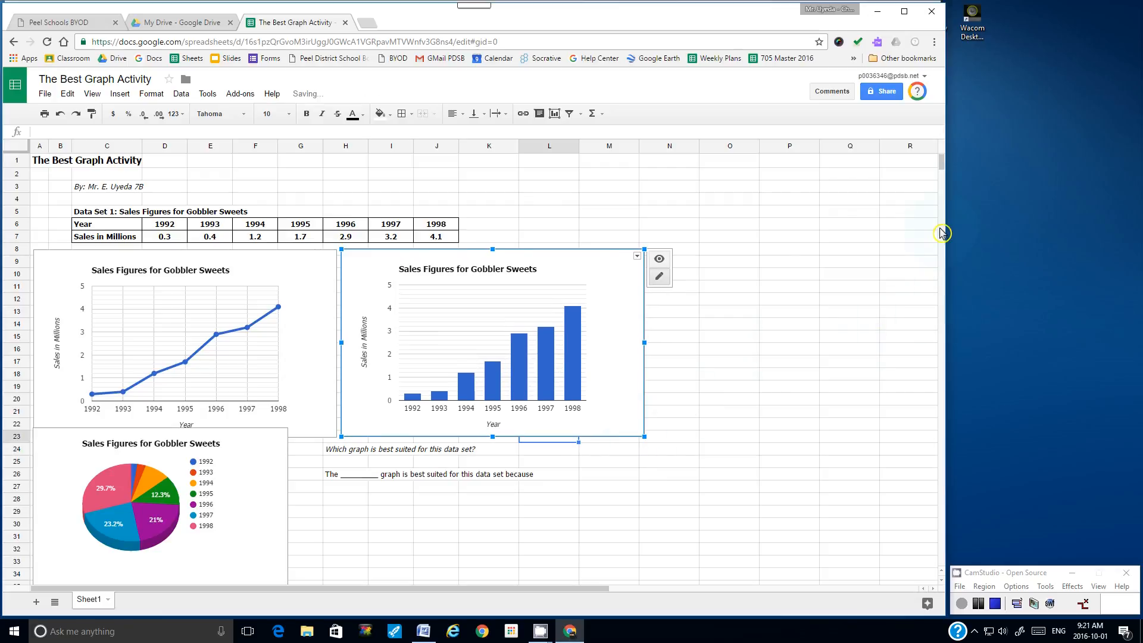
{"action": "left_click_drag", "start_coordinate": [944, 168], "coordinate": [947, 173]}
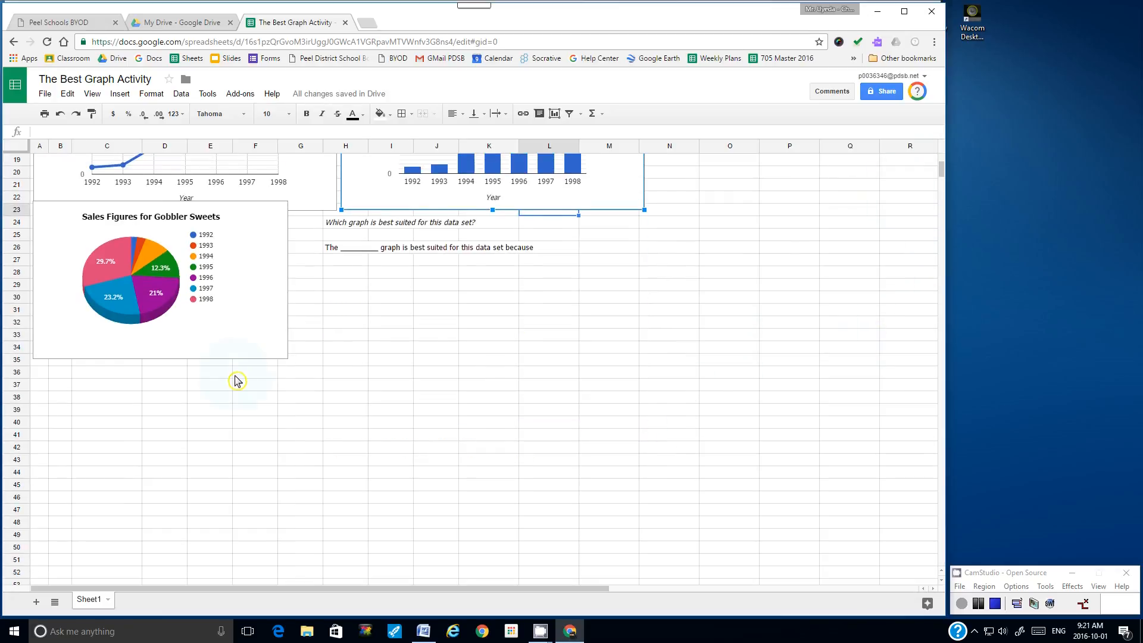
{"action": "left_click", "coordinate": [251, 357]}
{"action": "left_click_drag", "start_coordinate": [251, 358], "coordinate": [311, 382]}
{"action": "left_click", "coordinate": [408, 337]}
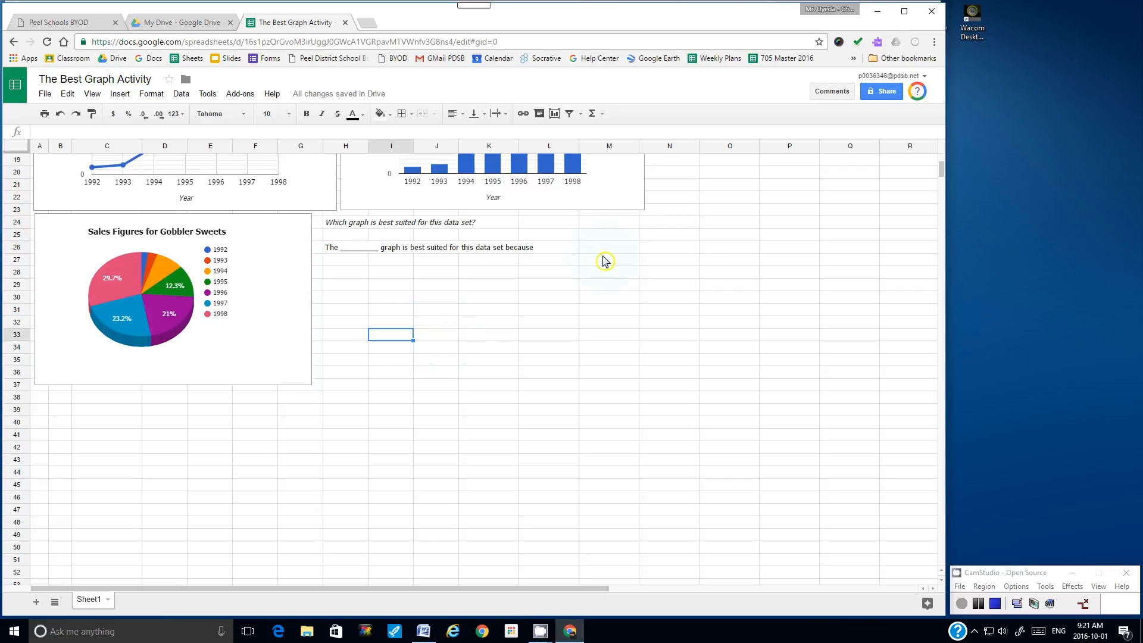
{"action": "left_click_drag", "start_coordinate": [942, 171], "coordinate": [944, 166]}
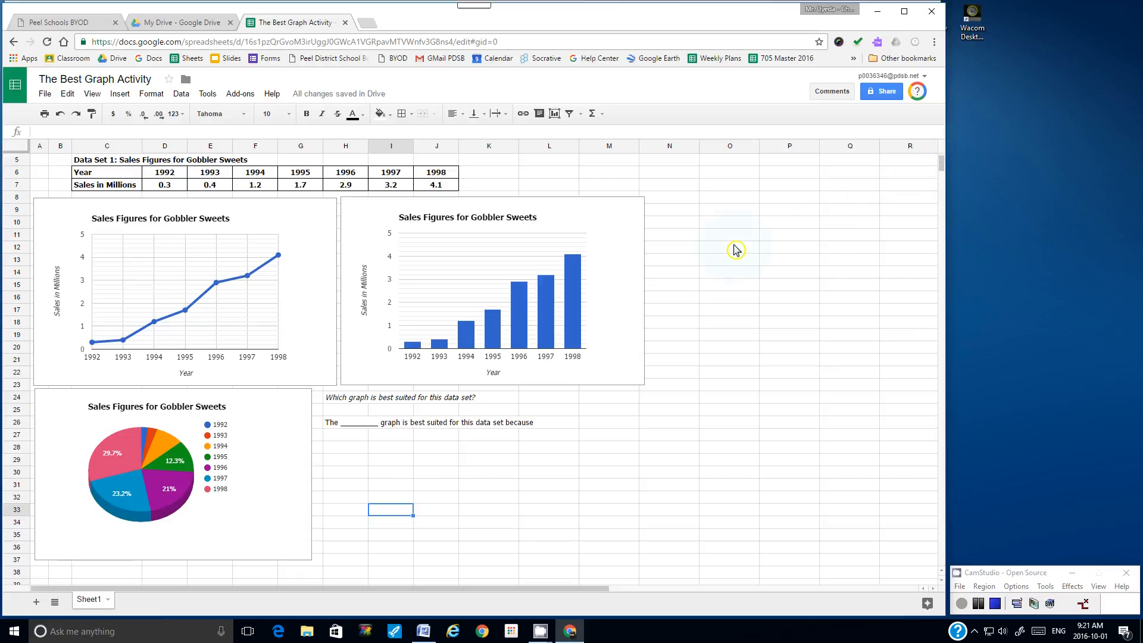
{"action": "left_click", "coordinate": [44, 98]}
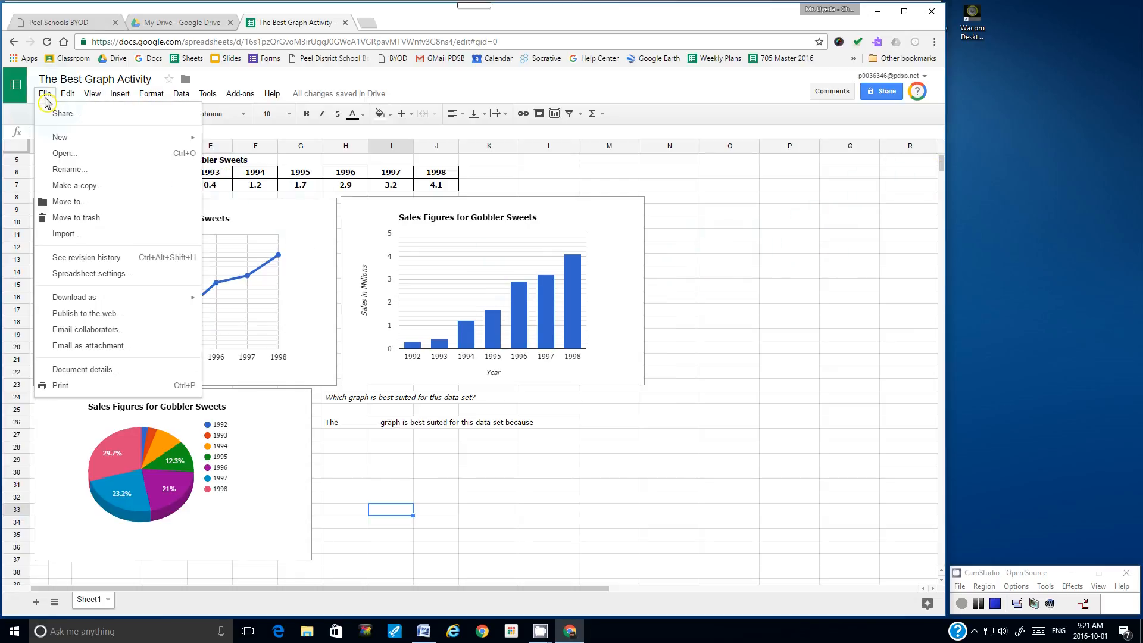
{"action": "left_click", "coordinate": [70, 387]}
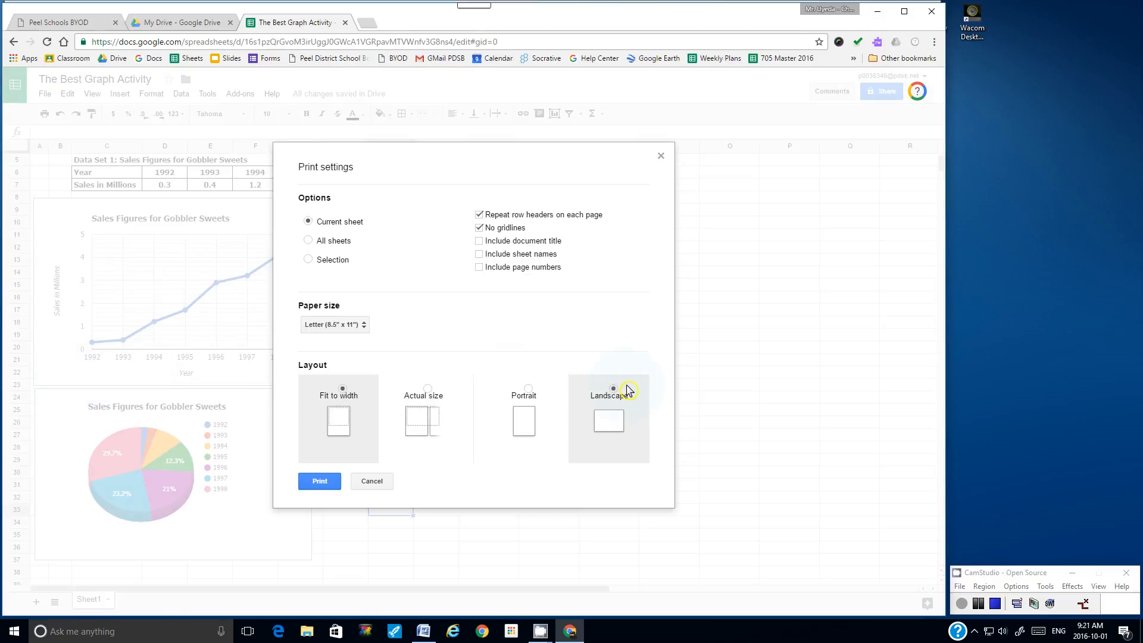
{"action": "left_click", "coordinate": [312, 482]}
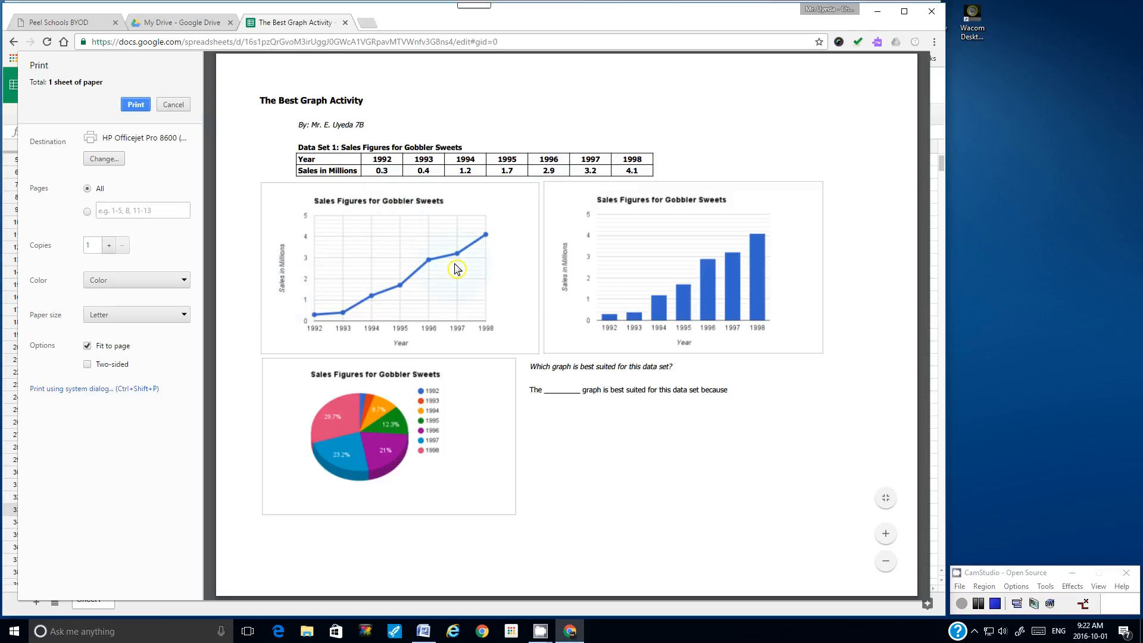
{"action": "left_click", "coordinate": [172, 105]}
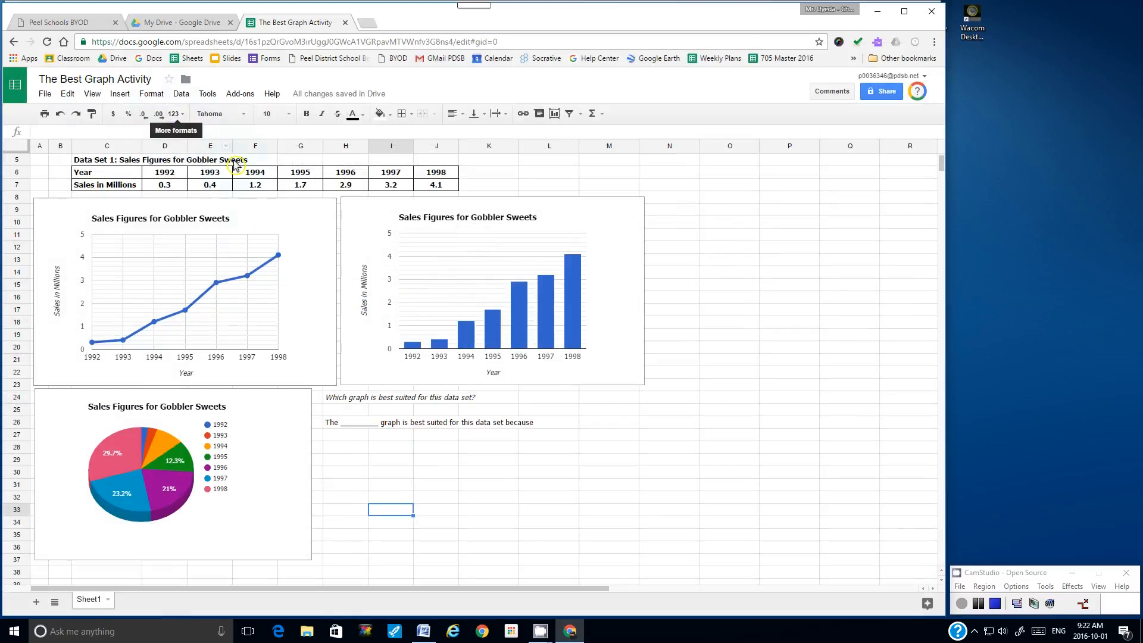
Step: Copy the title block A1:H5 from the top of the sheet
{"action": "scroll", "coordinate": [228, 364], "scroll_direction": "down", "scroll_amount": 2}
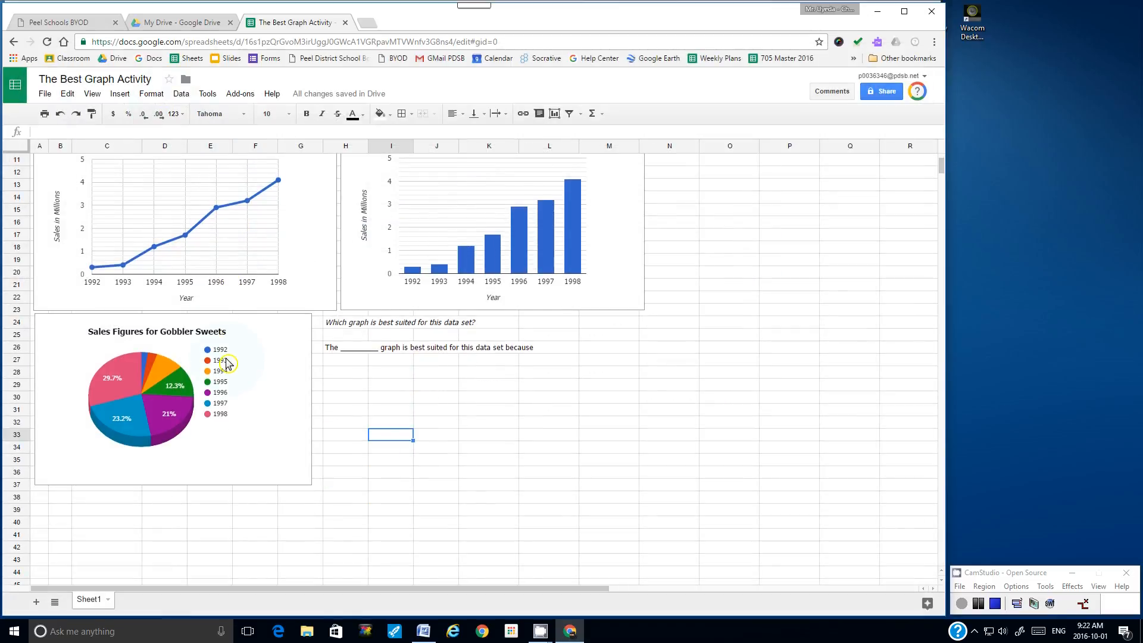
{"action": "scroll", "coordinate": [228, 364], "scroll_direction": "up", "scroll_amount": 3}
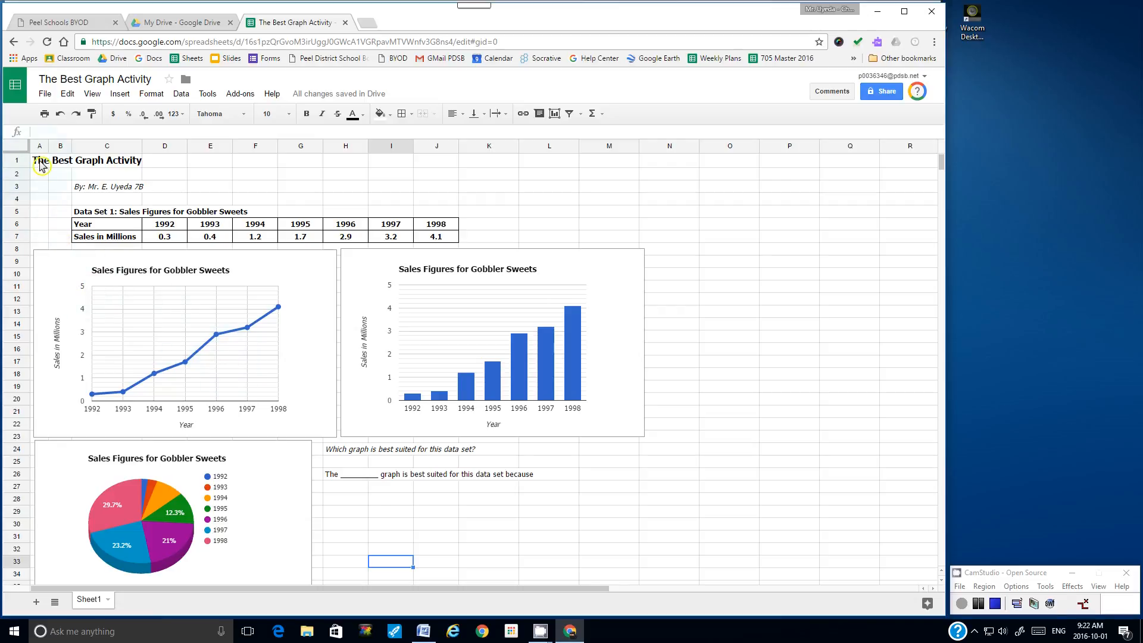
{"action": "left_click_drag", "start_coordinate": [40, 166], "coordinate": [352, 214]}
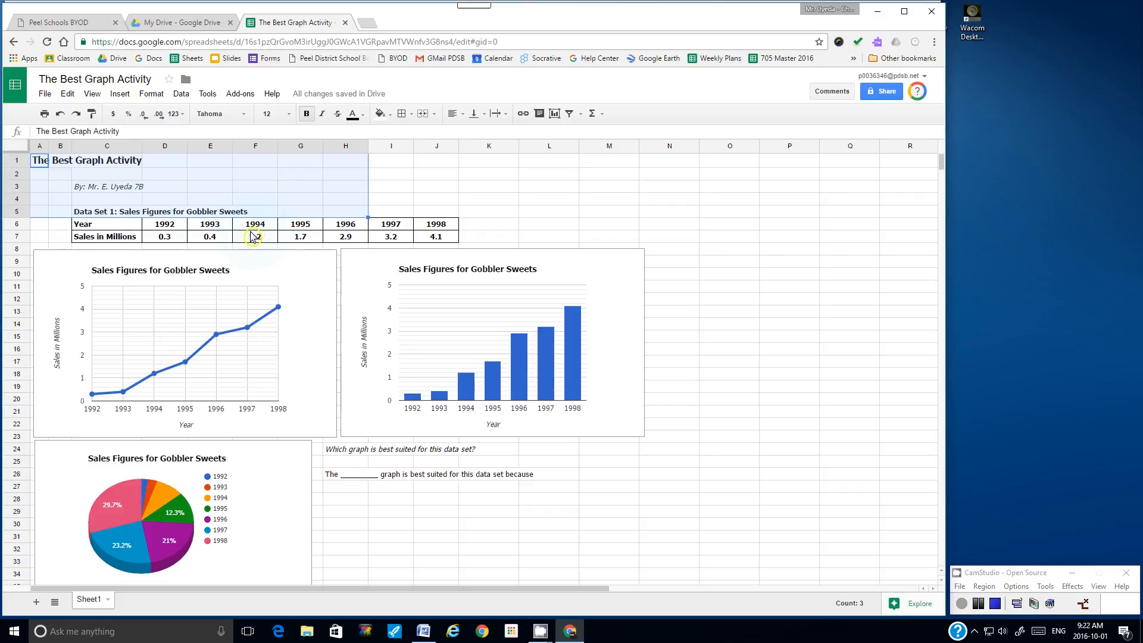
{"action": "left_click", "coordinate": [67, 95]}
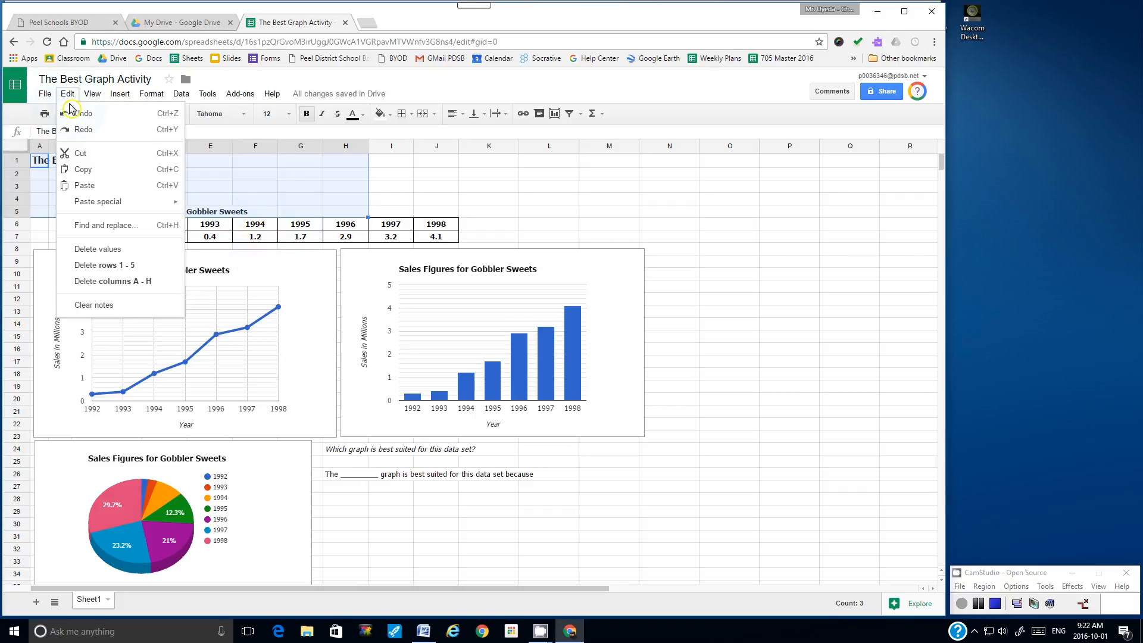
{"action": "left_click", "coordinate": [82, 171]}
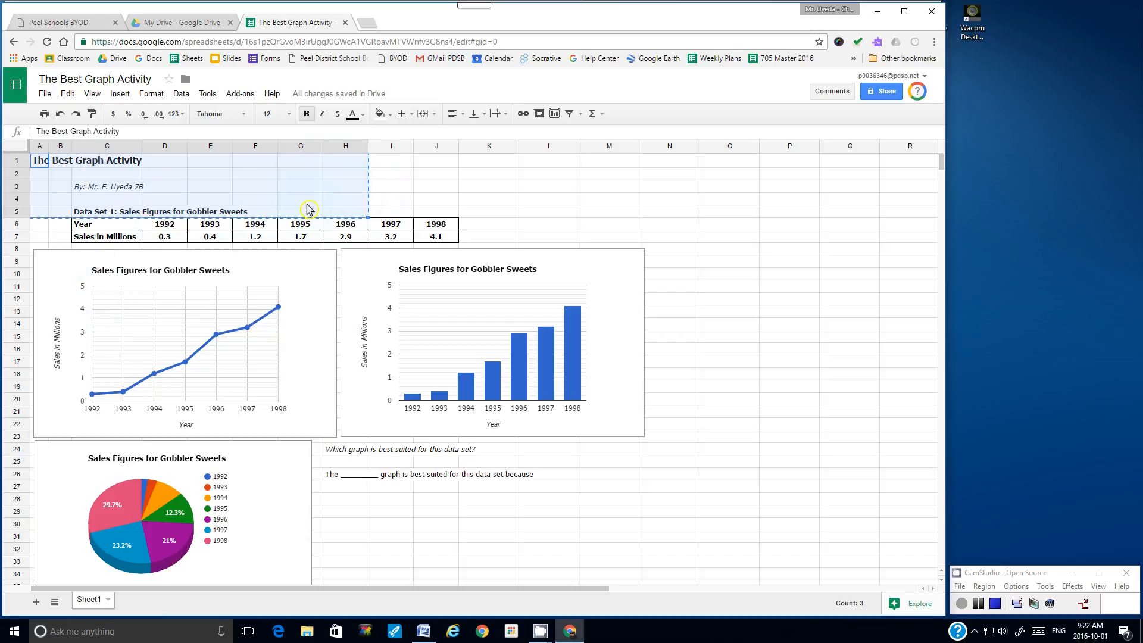
Step: Paste the title block starting at cell A41 below the pie chart
{"action": "scroll", "coordinate": [277, 233], "scroll_direction": "down", "scroll_amount": 2}
{"action": "scroll", "coordinate": [277, 233], "scroll_direction": "down", "scroll_amount": 7}
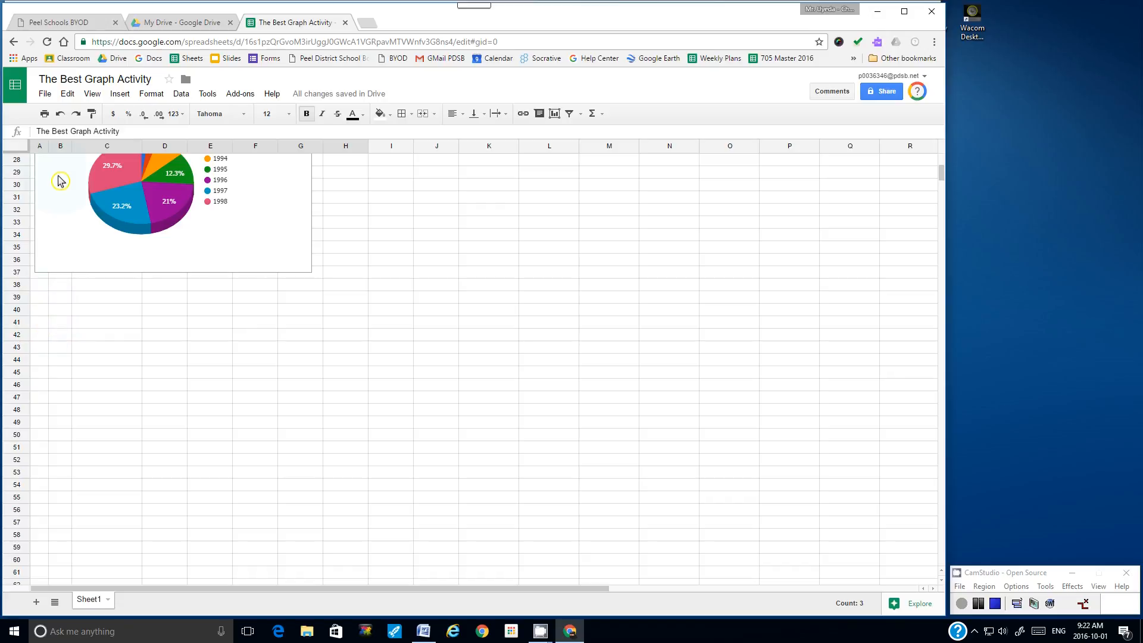
{"action": "left_click", "coordinate": [40, 325]}
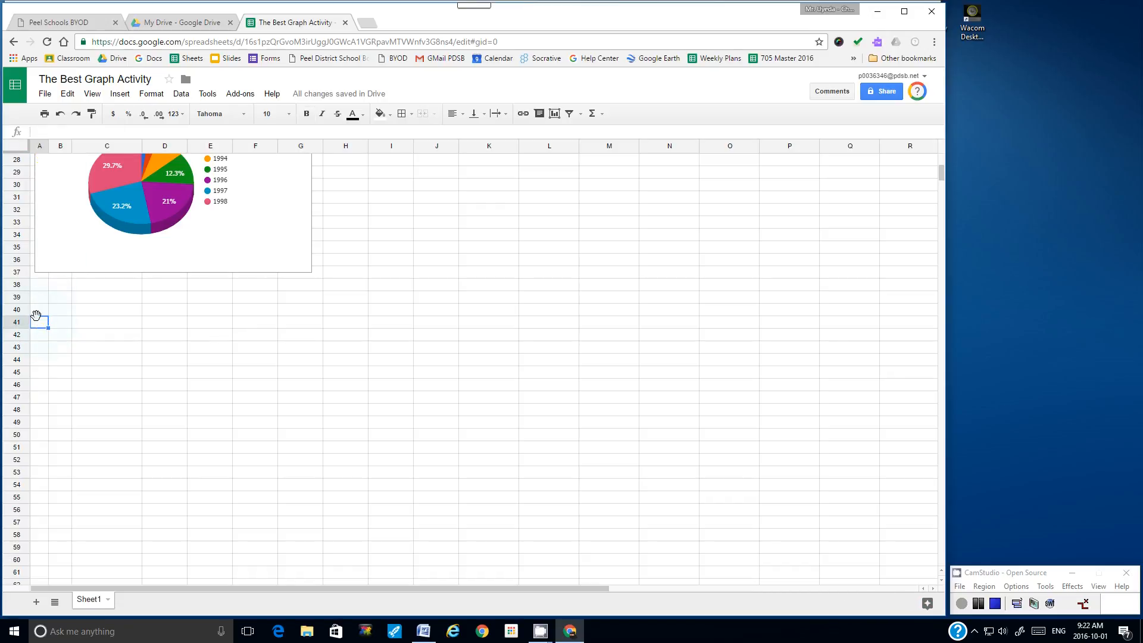
{"action": "left_click", "coordinate": [67, 97]}
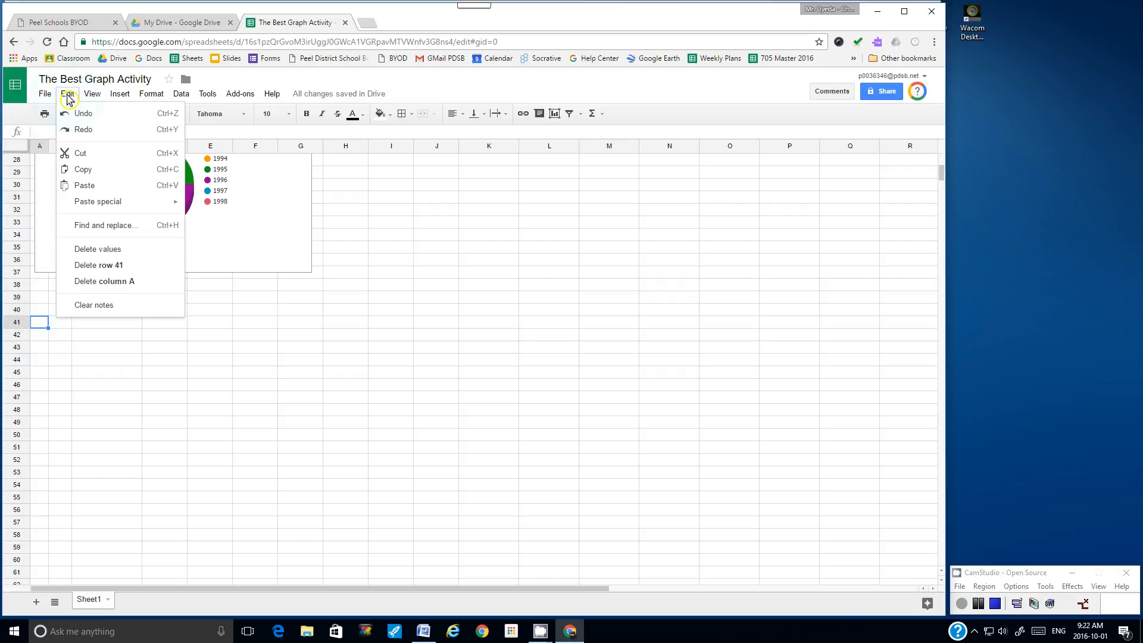
{"action": "left_click", "coordinate": [84, 186]}
{"action": "left_click", "coordinate": [106, 411]}
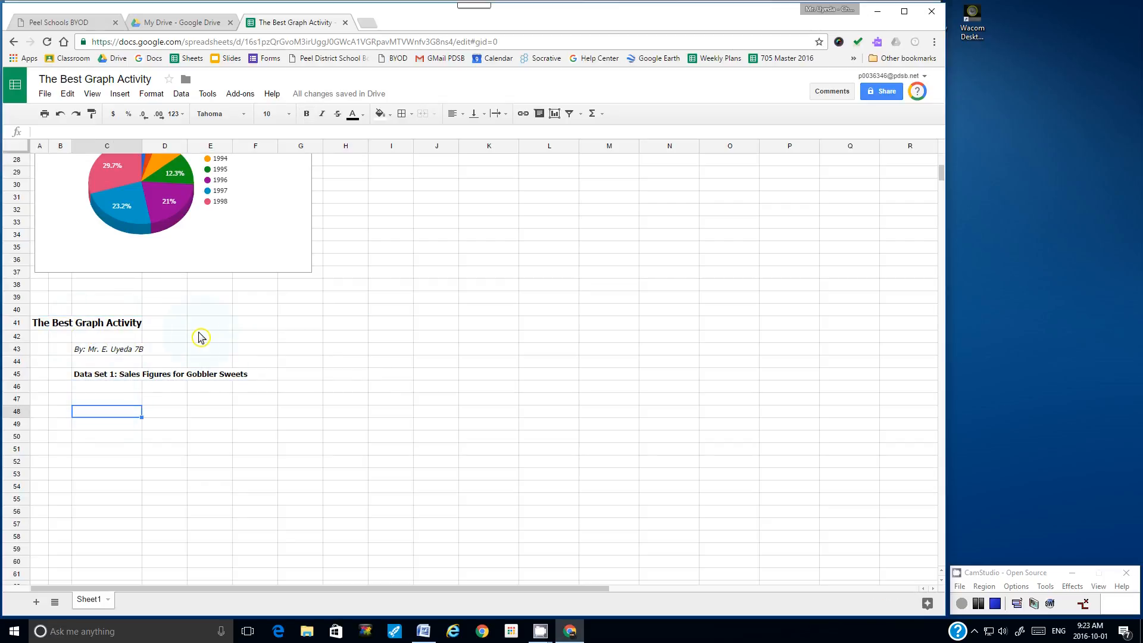
{"action": "left_click", "coordinate": [45, 95]}
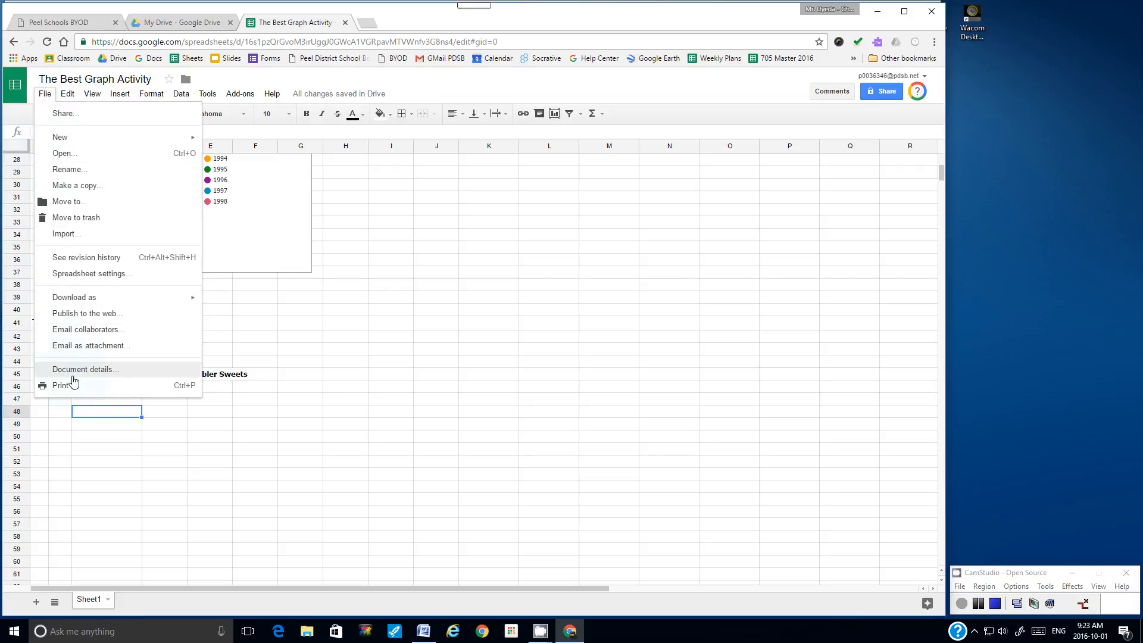
{"action": "left_click", "coordinate": [75, 386]}
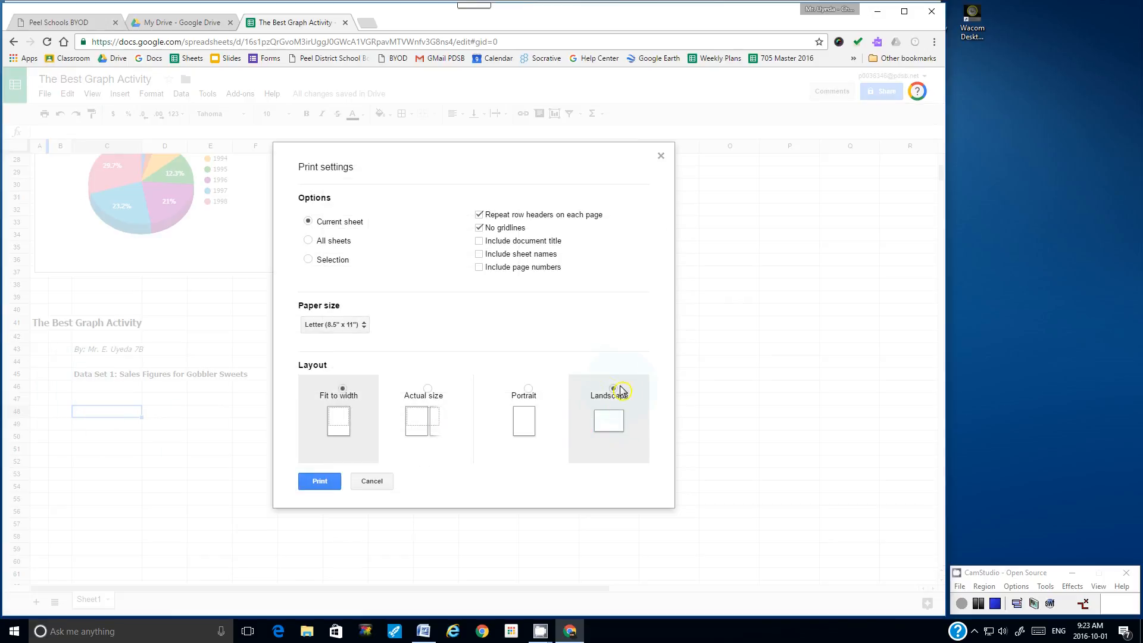
{"action": "left_click", "coordinate": [320, 483]}
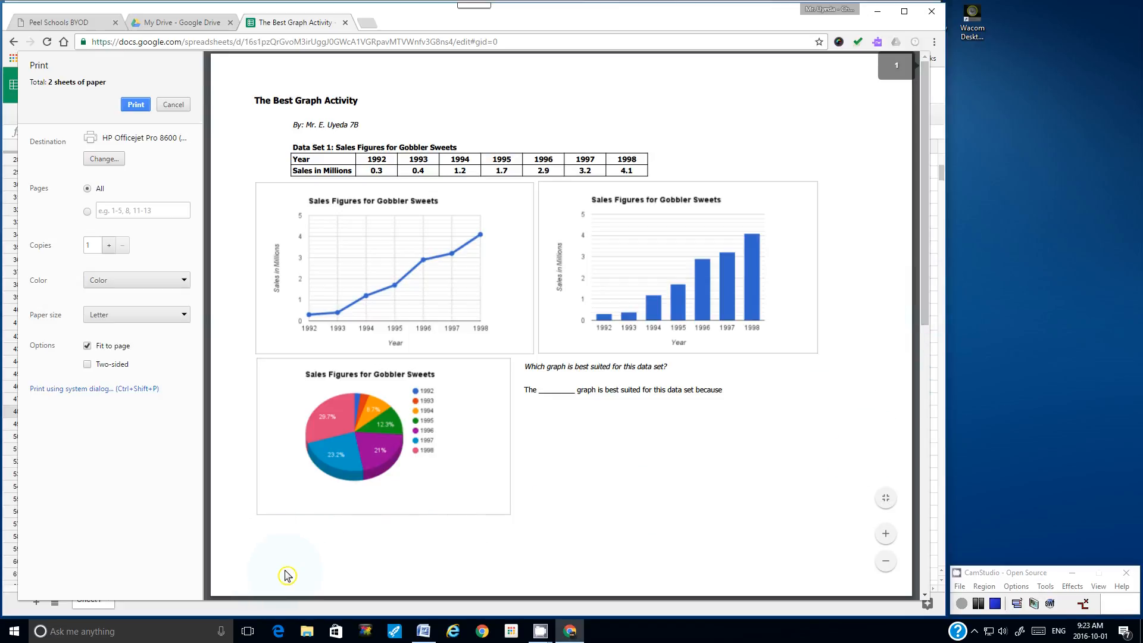
{"action": "left_click_drag", "start_coordinate": [927, 168], "coordinate": [941, 244]}
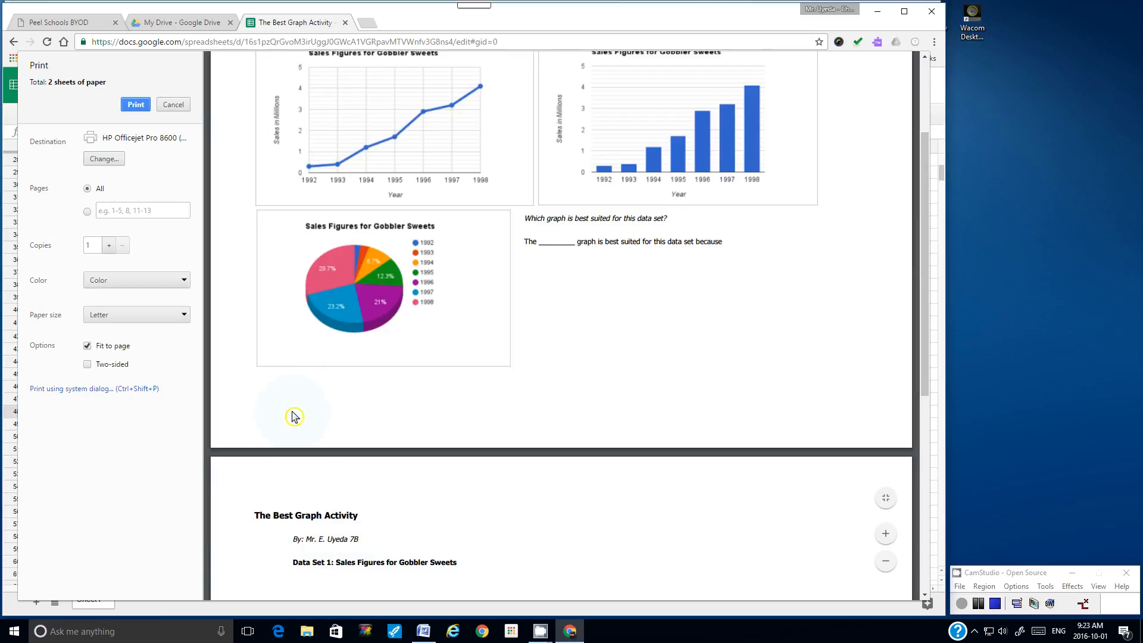
{"action": "left_click", "coordinate": [173, 104]}
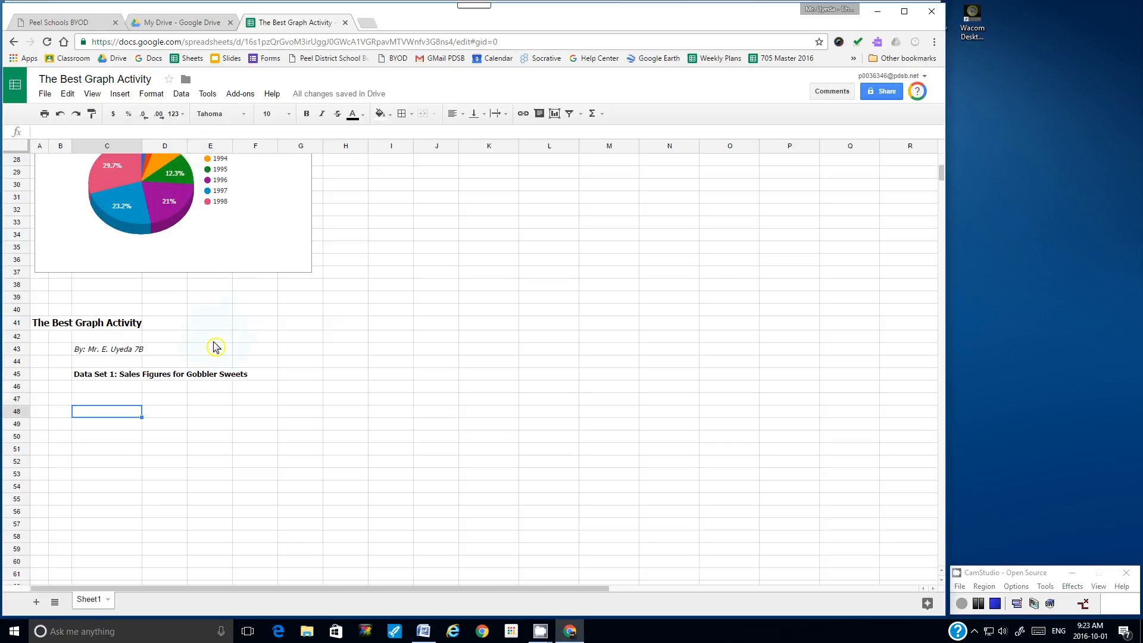
Step: Undo the row-41 paste and paste the title block at A38 instead
{"action": "left_click", "coordinate": [60, 113]}
{"action": "left_click", "coordinate": [39, 285]}
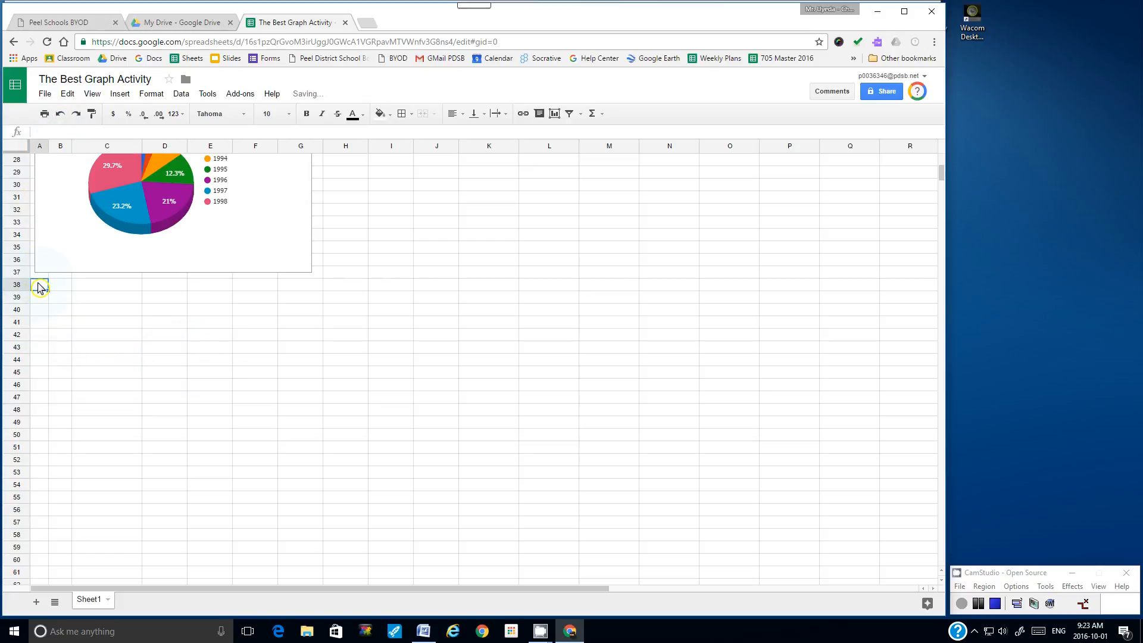
{"action": "key", "text": "ctrl+v"}
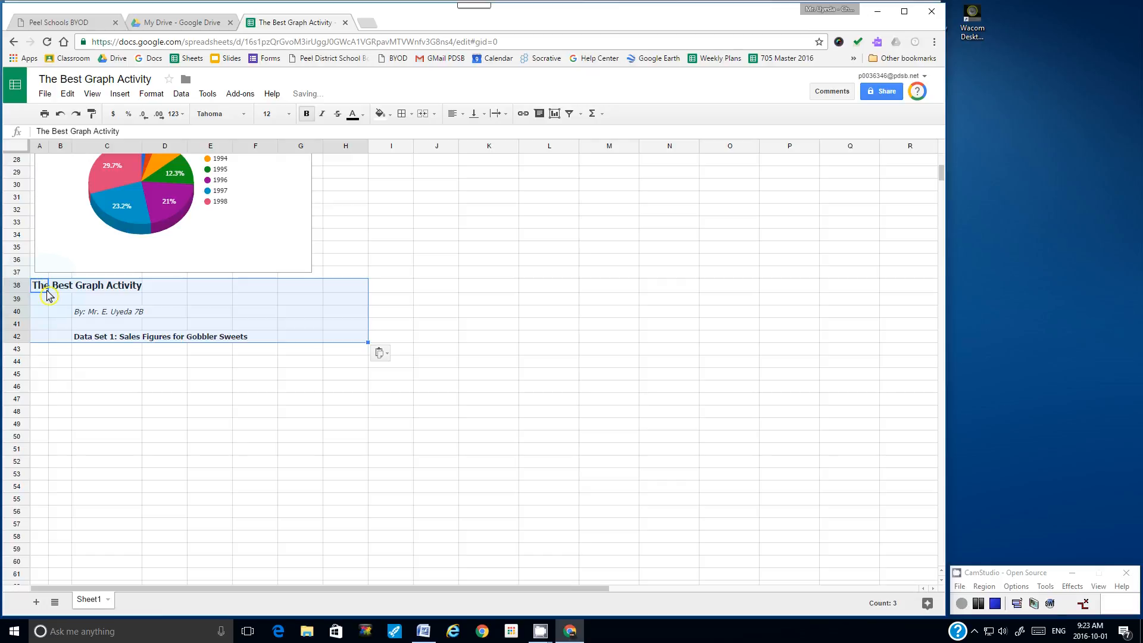
{"action": "left_click", "coordinate": [381, 261]}
Step: Preview the printout with the block at row 38, then undo that paste and select A39
{"action": "left_click", "coordinate": [45, 95]}
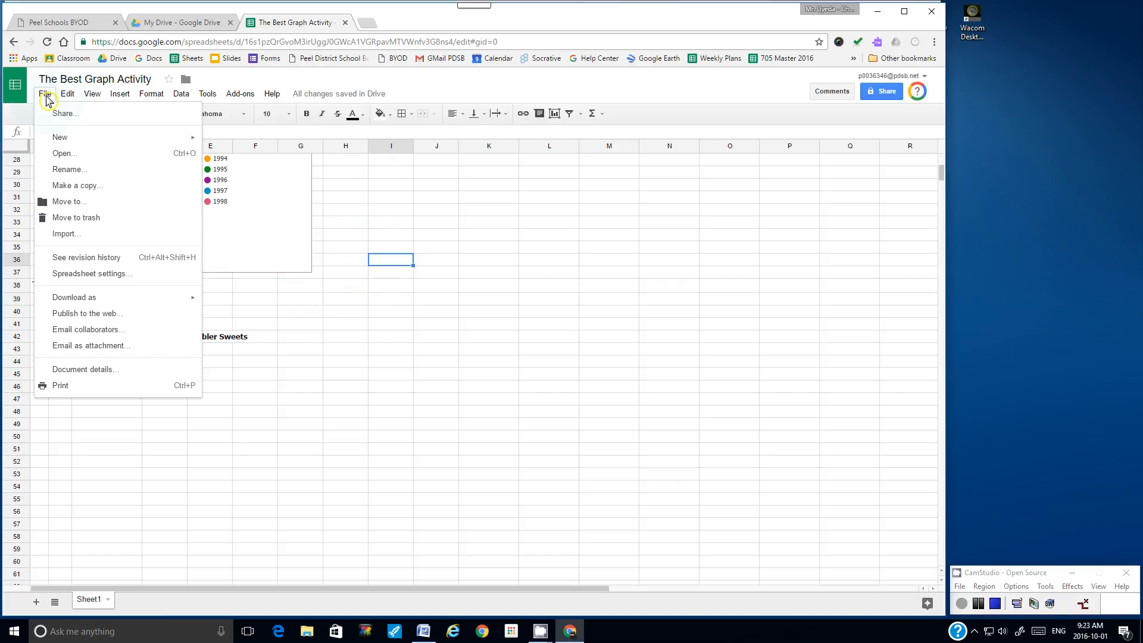
{"action": "left_click", "coordinate": [73, 388]}
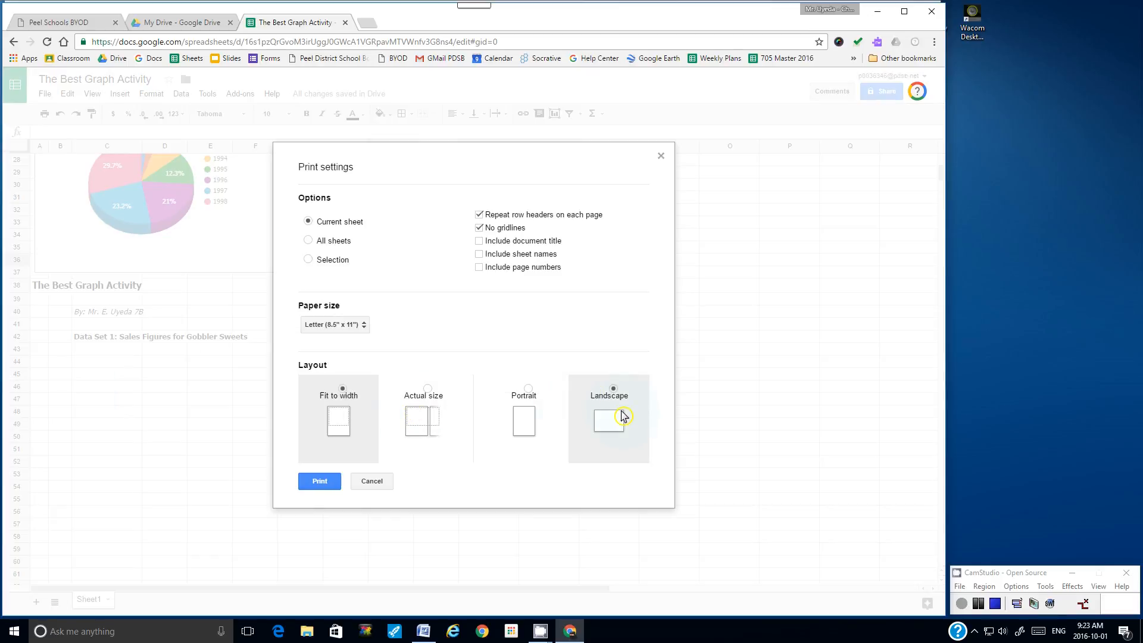
{"action": "left_click", "coordinate": [322, 483]}
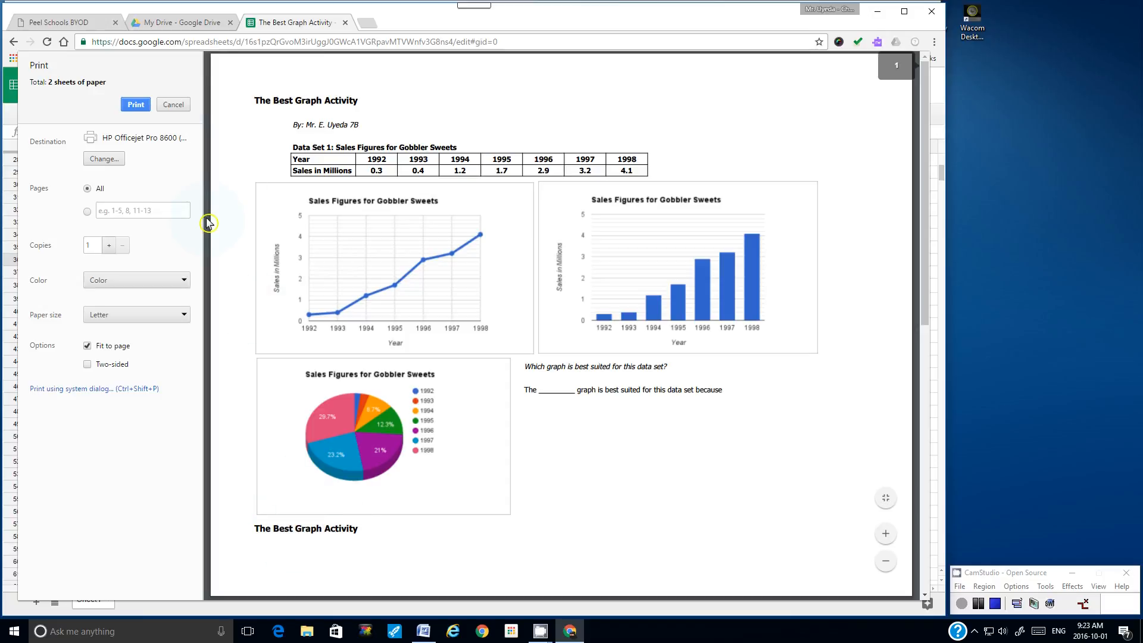
{"action": "left_click", "coordinate": [173, 105]}
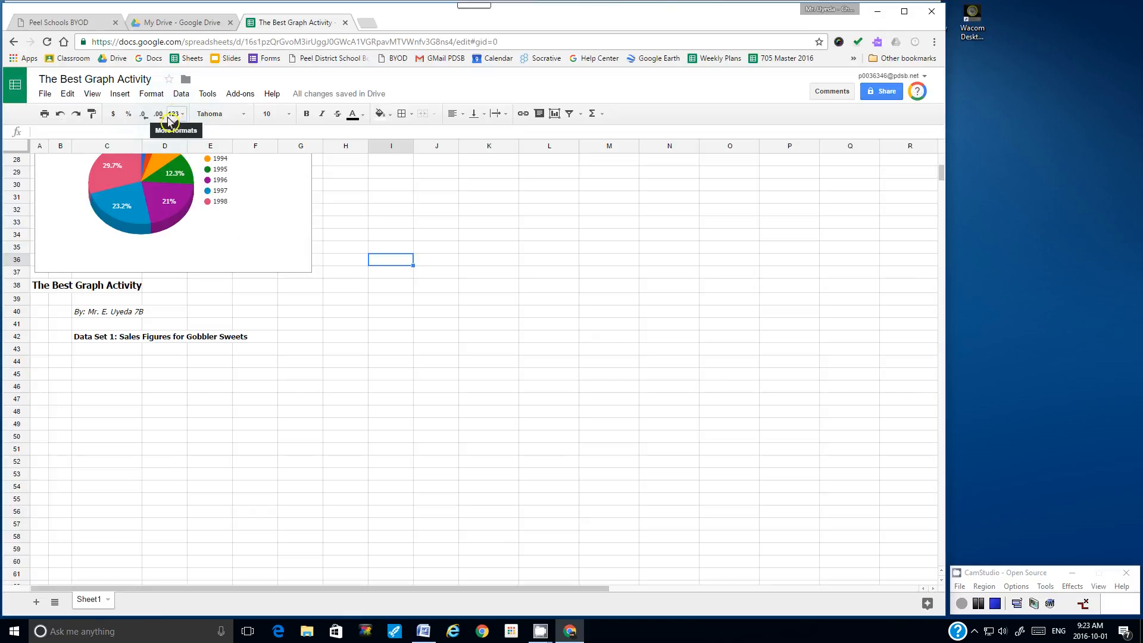
{"action": "left_click", "coordinate": [61, 114]}
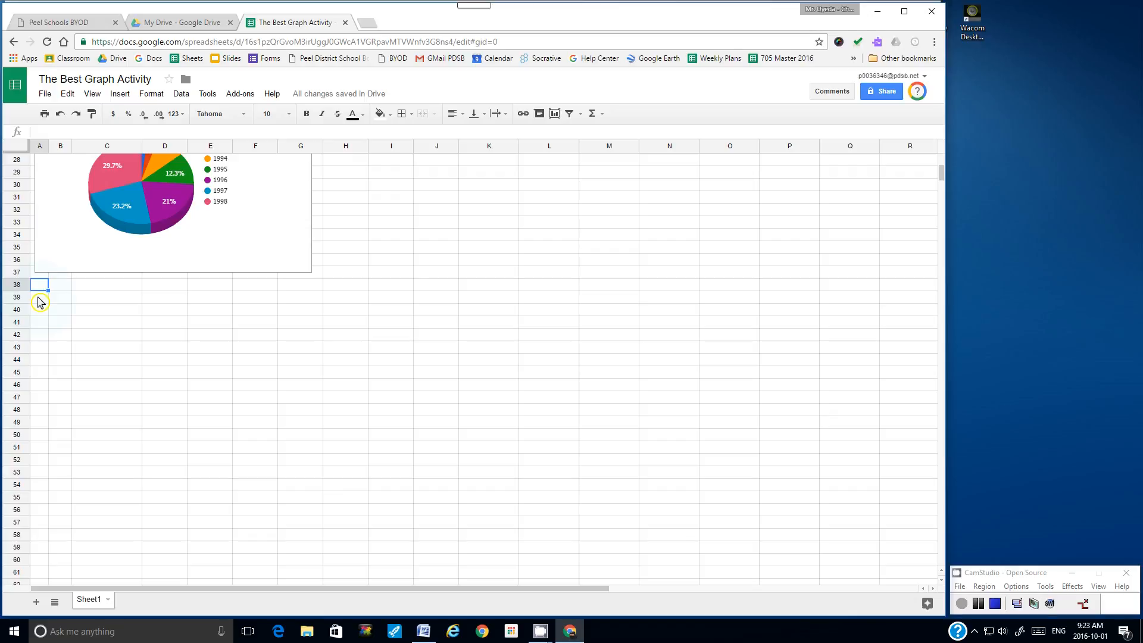
{"action": "left_click", "coordinate": [38, 298]}
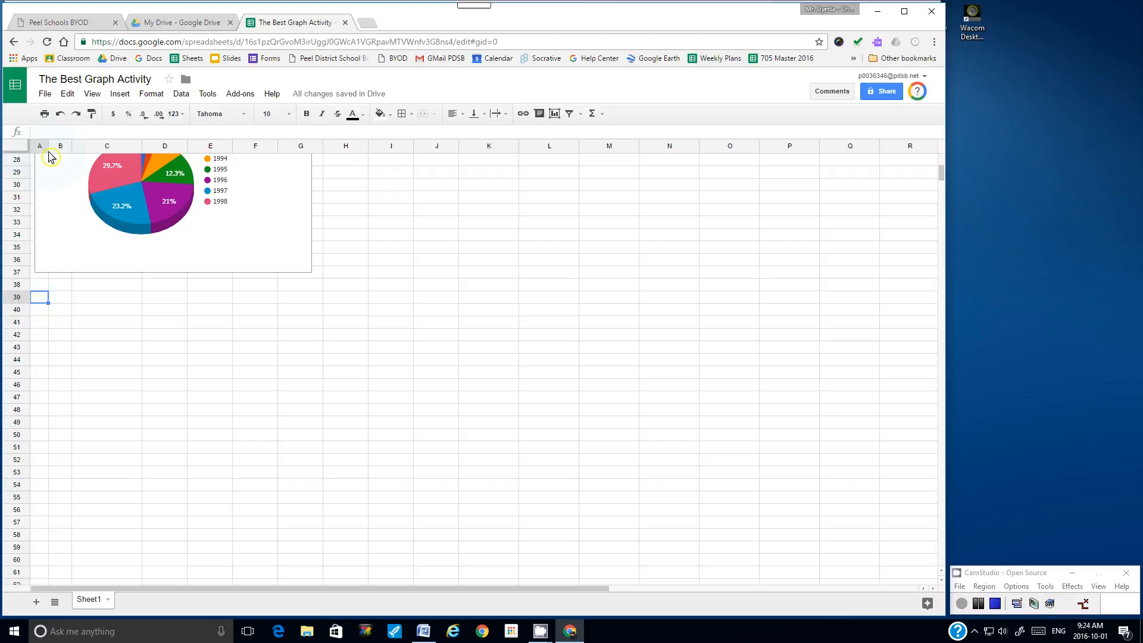
{"action": "left_click", "coordinate": [67, 94]}
{"action": "left_click", "coordinate": [82, 185]}
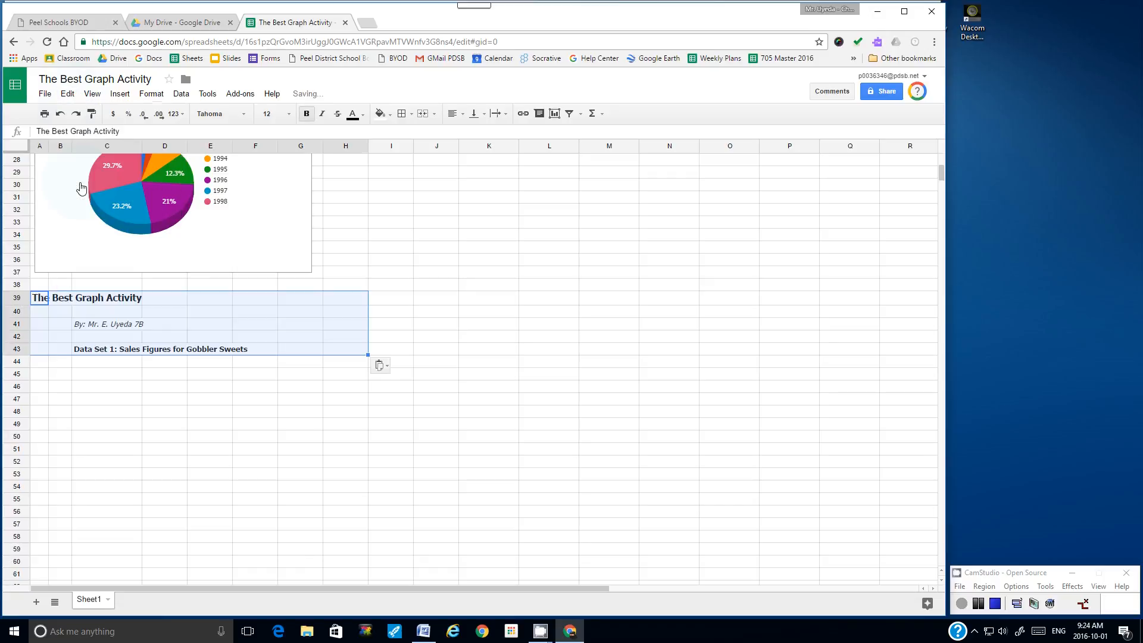
{"action": "left_click", "coordinate": [406, 310]}
{"action": "left_click", "coordinate": [45, 94]}
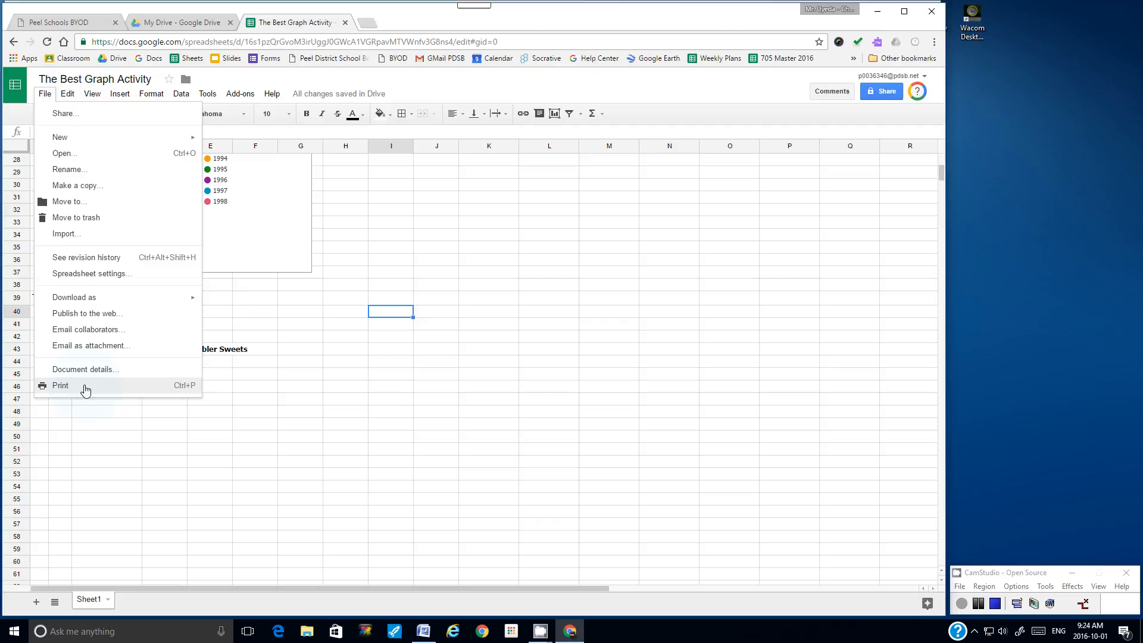
{"action": "left_click", "coordinate": [60, 386]}
{"action": "left_click", "coordinate": [307, 485]}
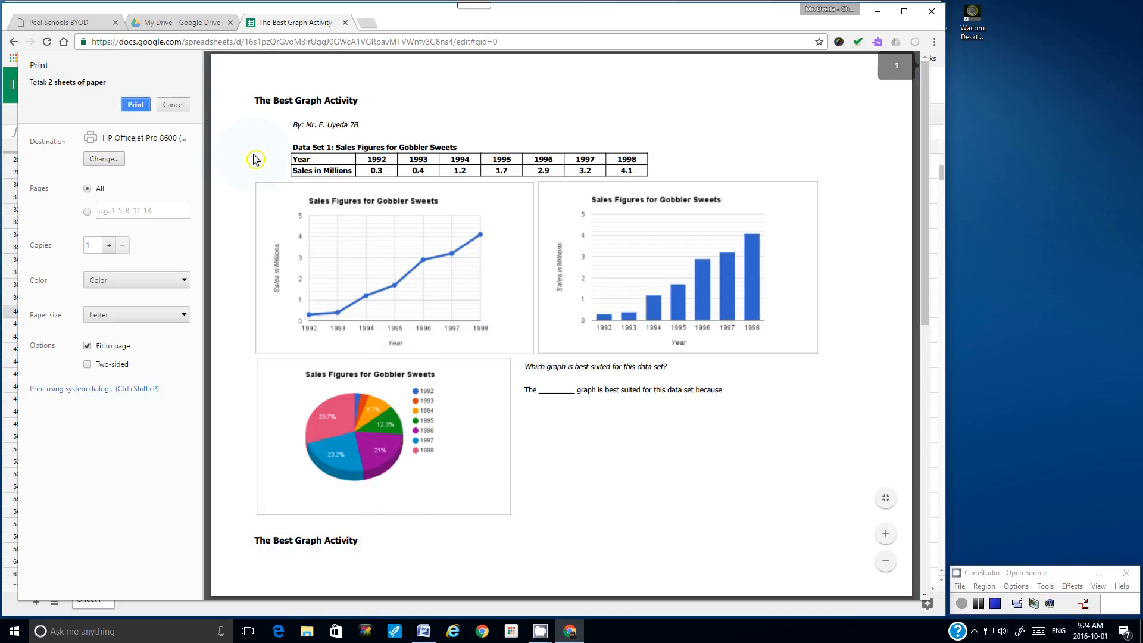
{"action": "left_click", "coordinate": [173, 105]}
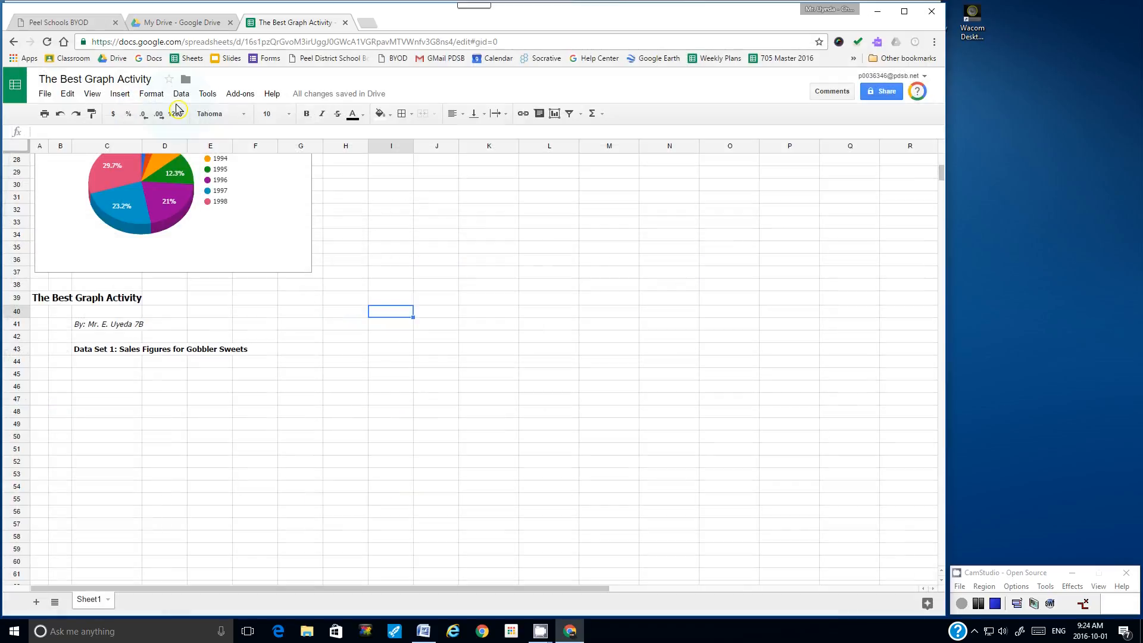
{"action": "left_click", "coordinate": [60, 114]}
Step: Paste the title block starting at cell A40
{"action": "left_click", "coordinate": [39, 310]}
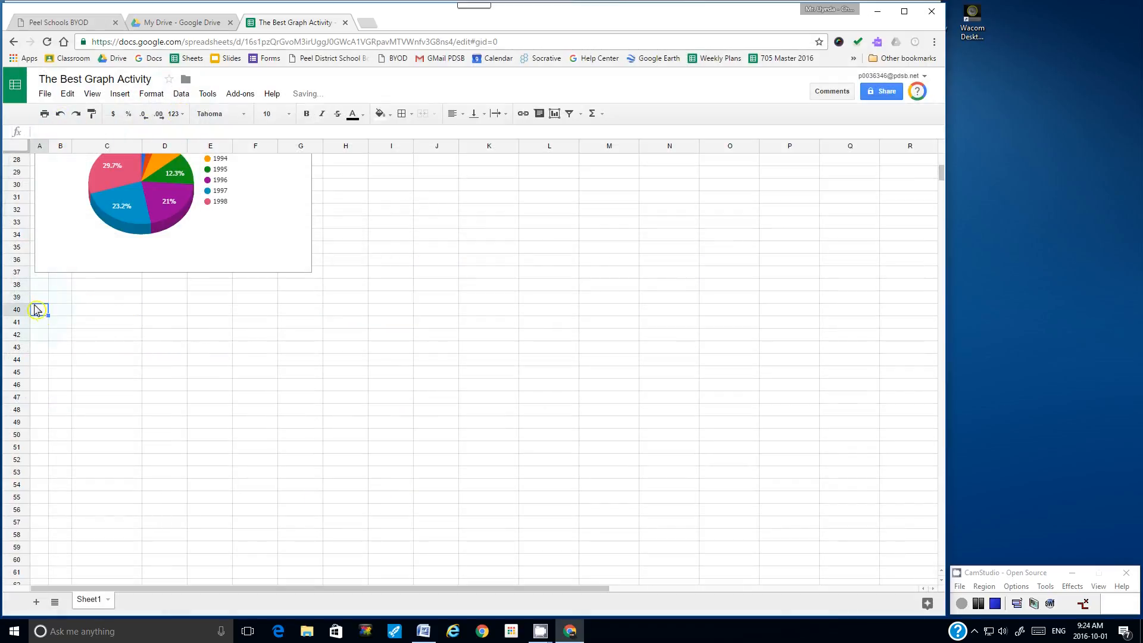
{"action": "left_click", "coordinate": [67, 94]}
{"action": "left_click", "coordinate": [83, 185]}
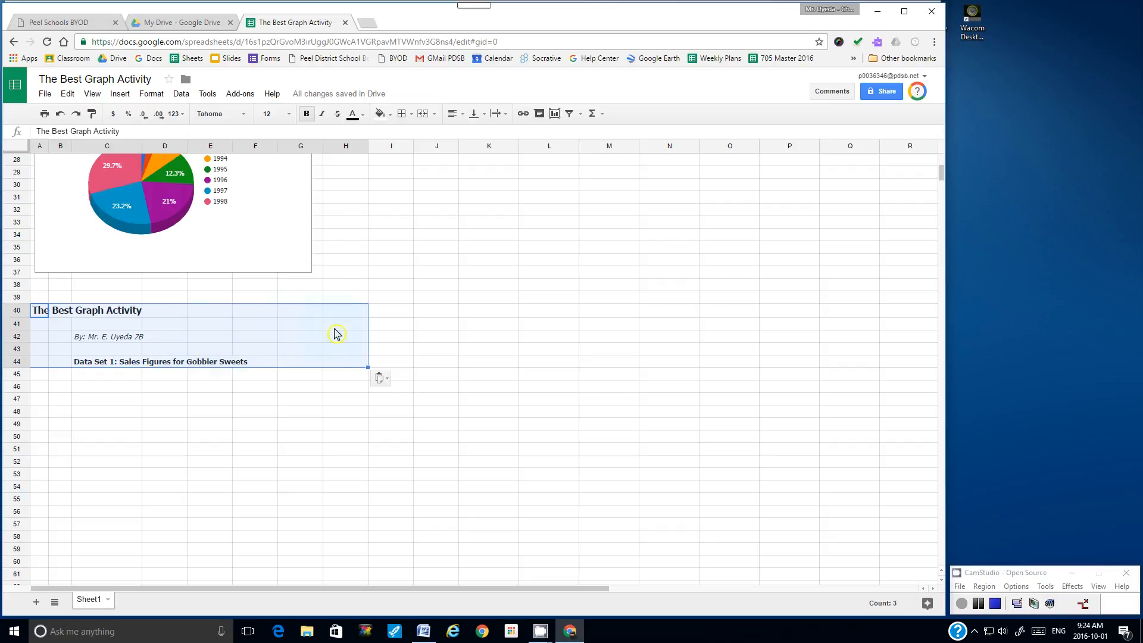
{"action": "left_click", "coordinate": [387, 337]}
Step: Preview the printout to confirm the title block starts page 2, then select C44
{"action": "left_click", "coordinate": [44, 96]}
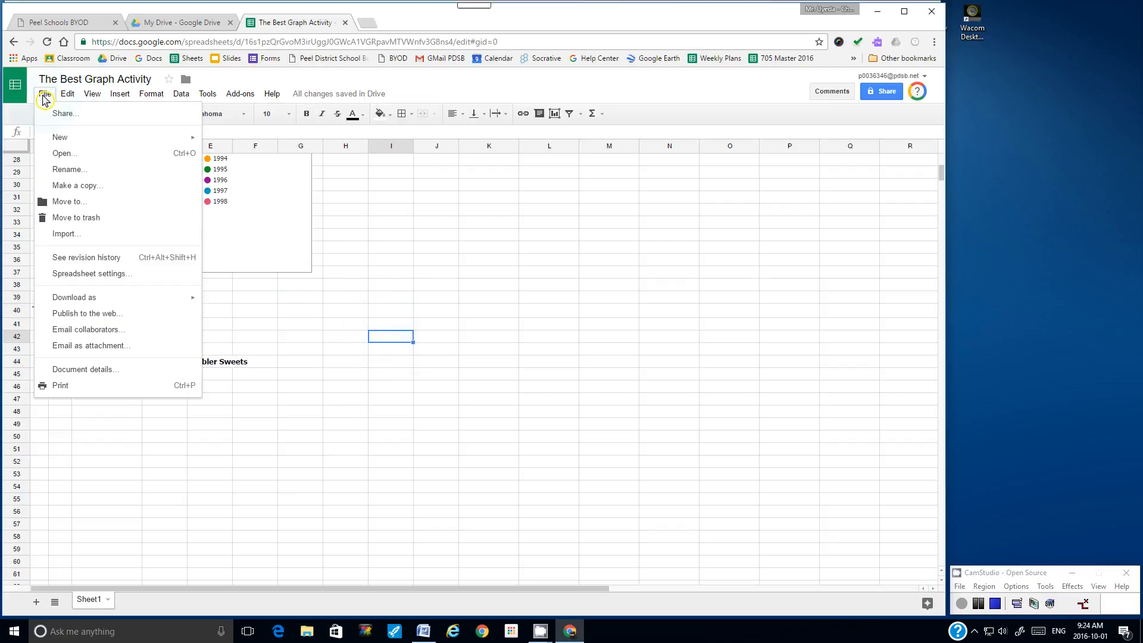
{"action": "left_click", "coordinate": [66, 387]}
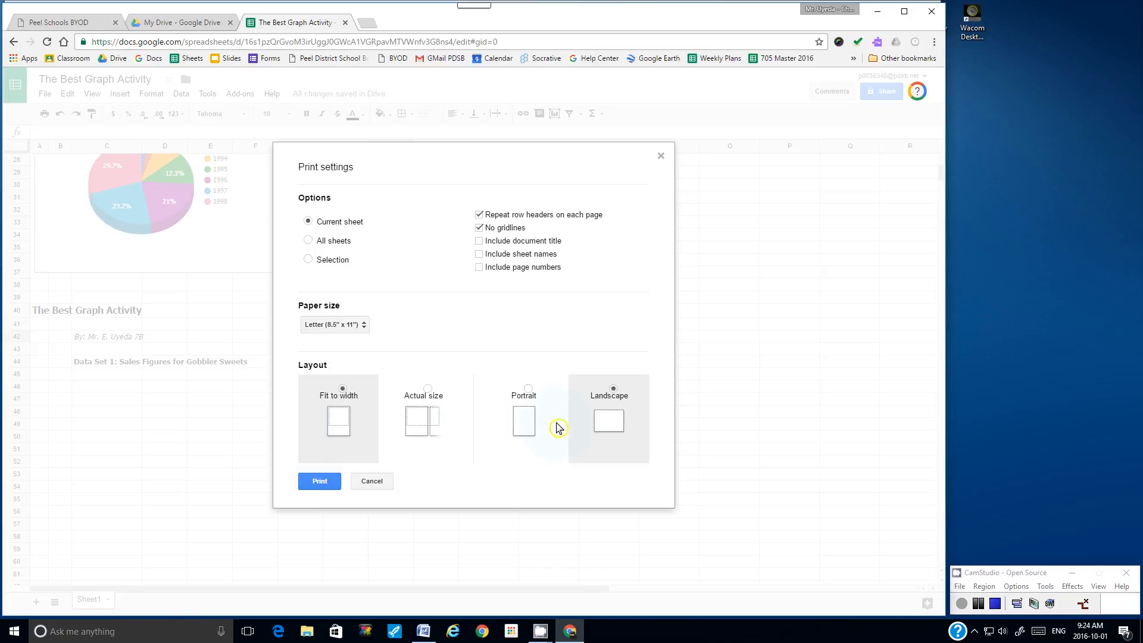
{"action": "left_click", "coordinate": [319, 481]}
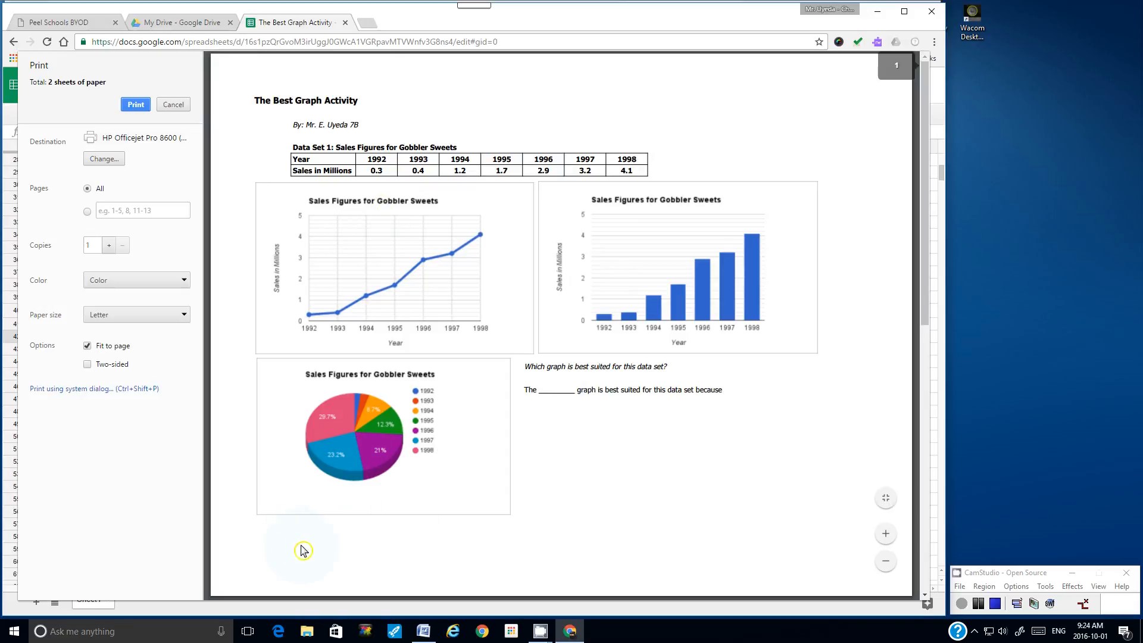
{"action": "left_click_drag", "start_coordinate": [930, 175], "coordinate": [929, 242]}
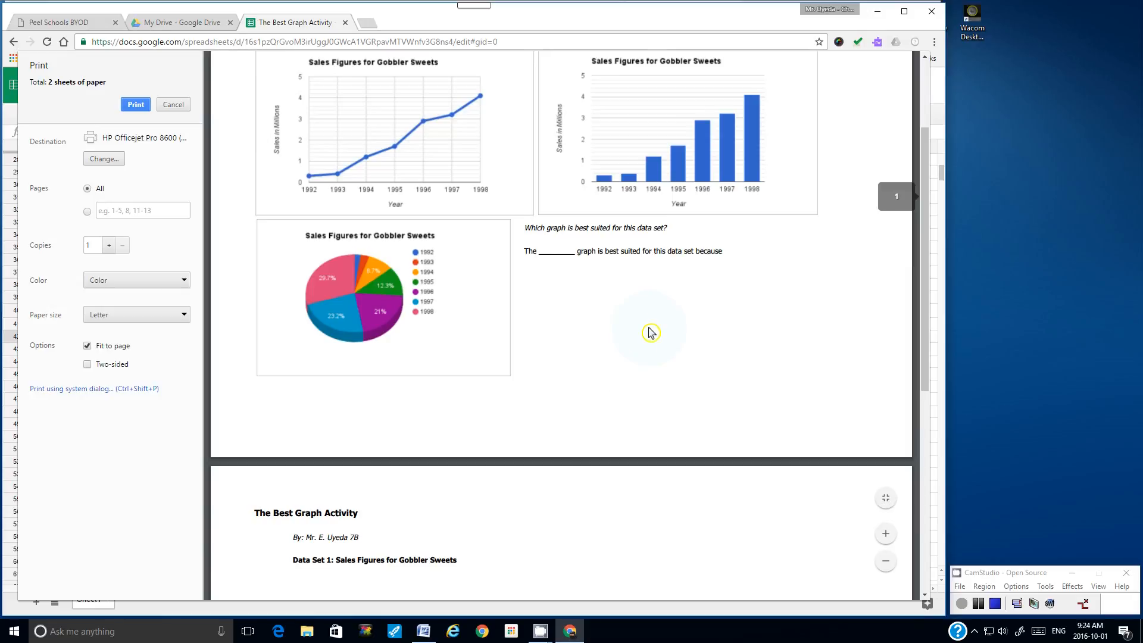
{"action": "left_click", "coordinate": [173, 104]}
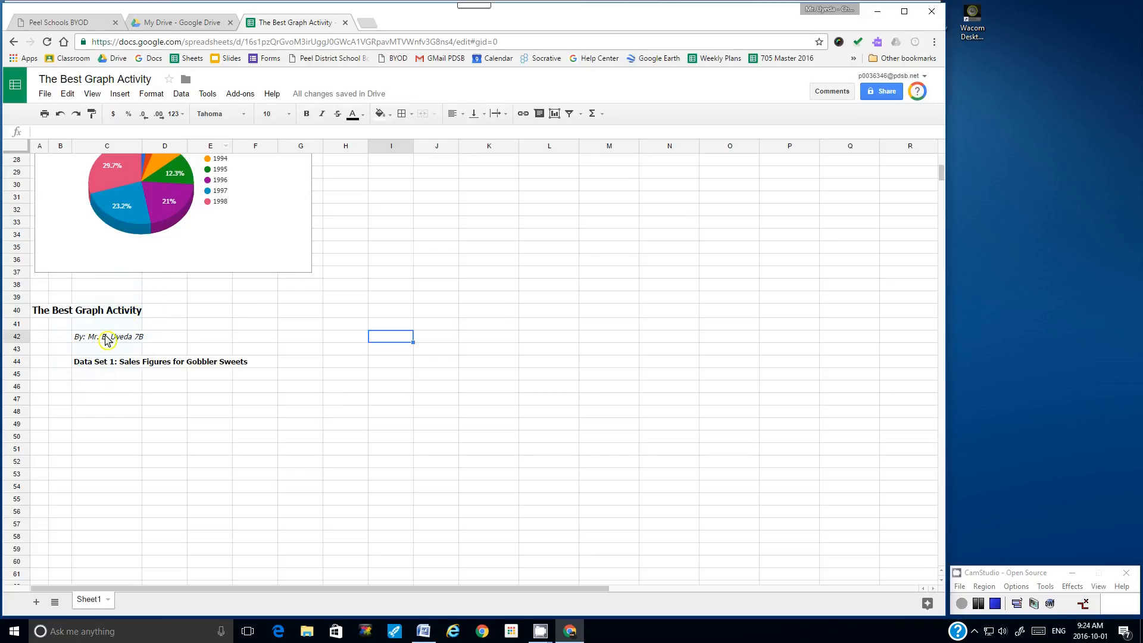
{"action": "left_click", "coordinate": [107, 363]}
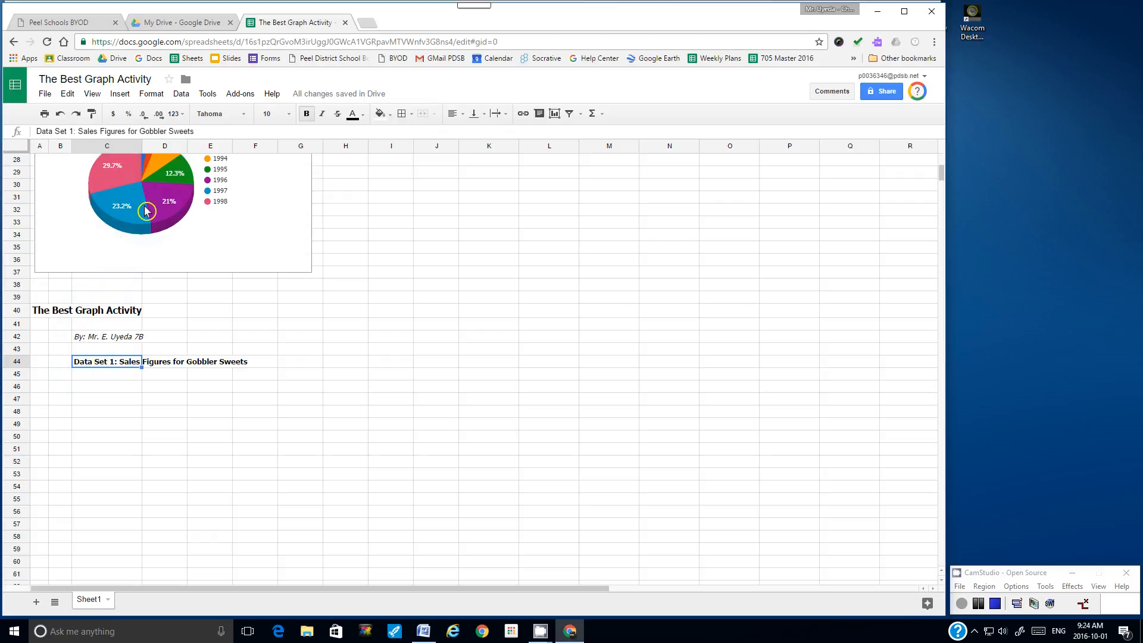
Step: Retype the C44 heading as 'Data Set 2: Different Ways Students of Class 7D get to school'
{"action": "left_click_drag", "start_coordinate": [195, 132], "coordinate": [120, 133]}
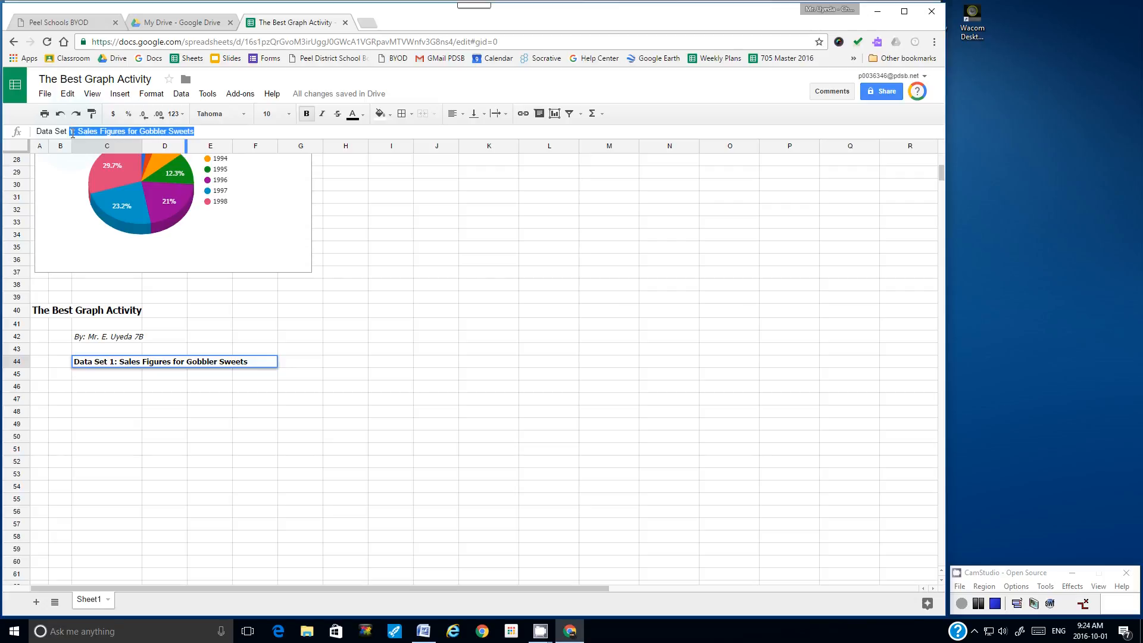
{"action": "type", "text": "2: Differ"}
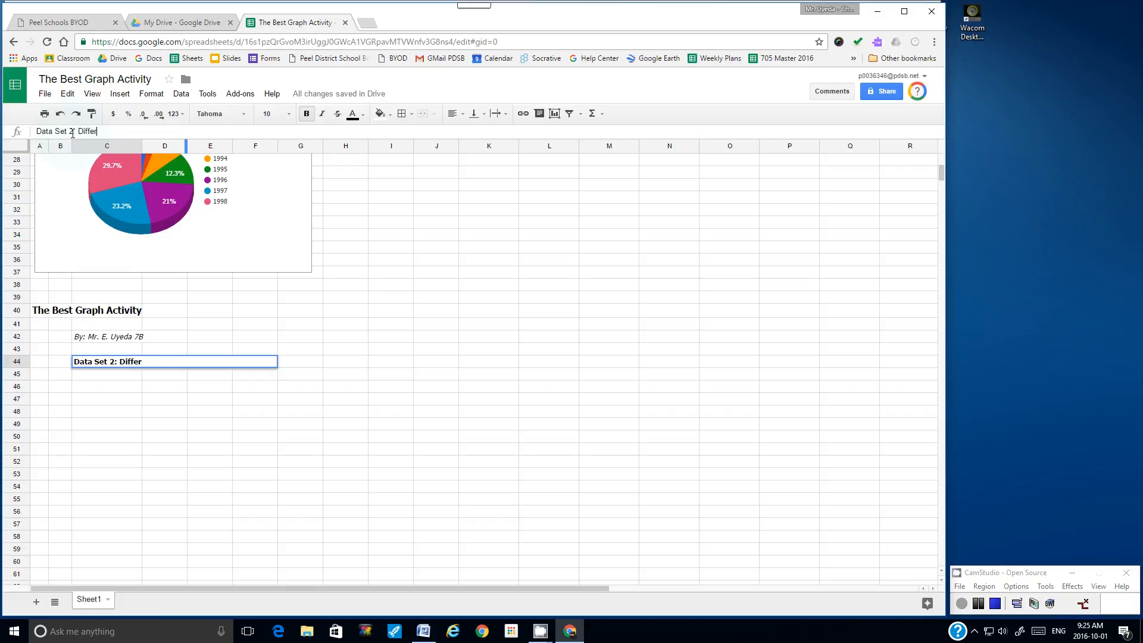
{"action": "type", "text": "tudents of Class "}
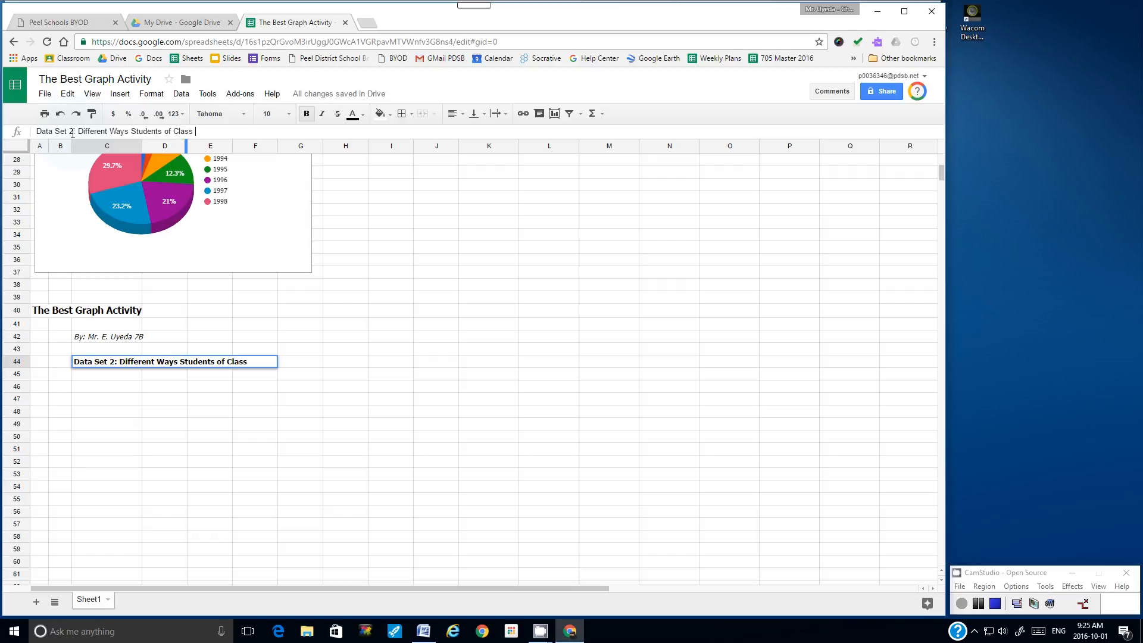
{"action": "type", "text": "7D get to school"}
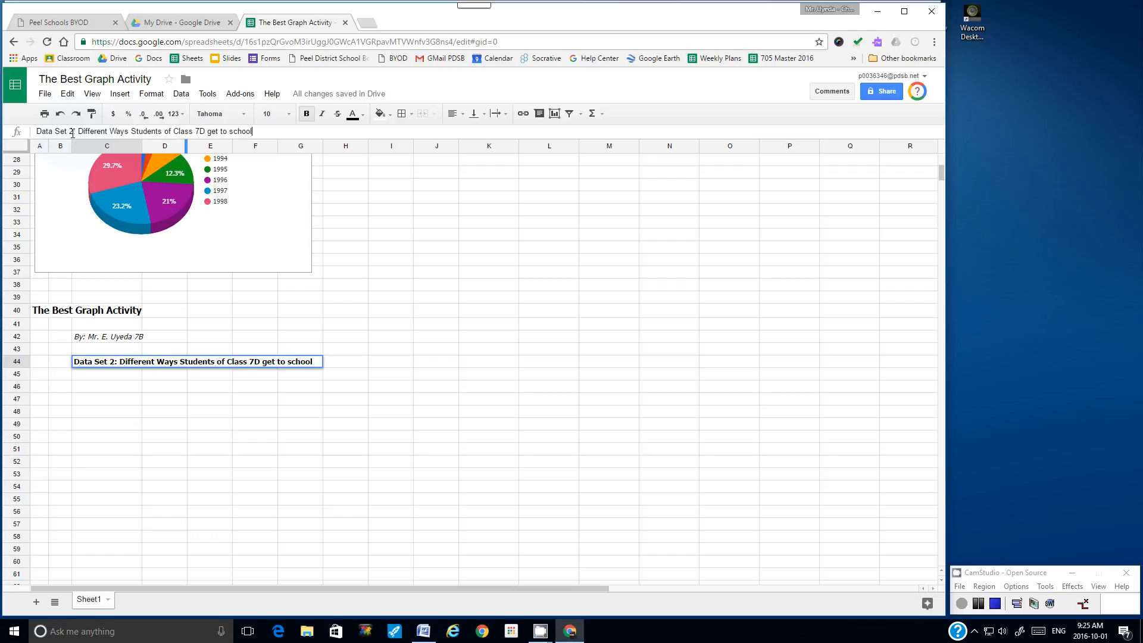